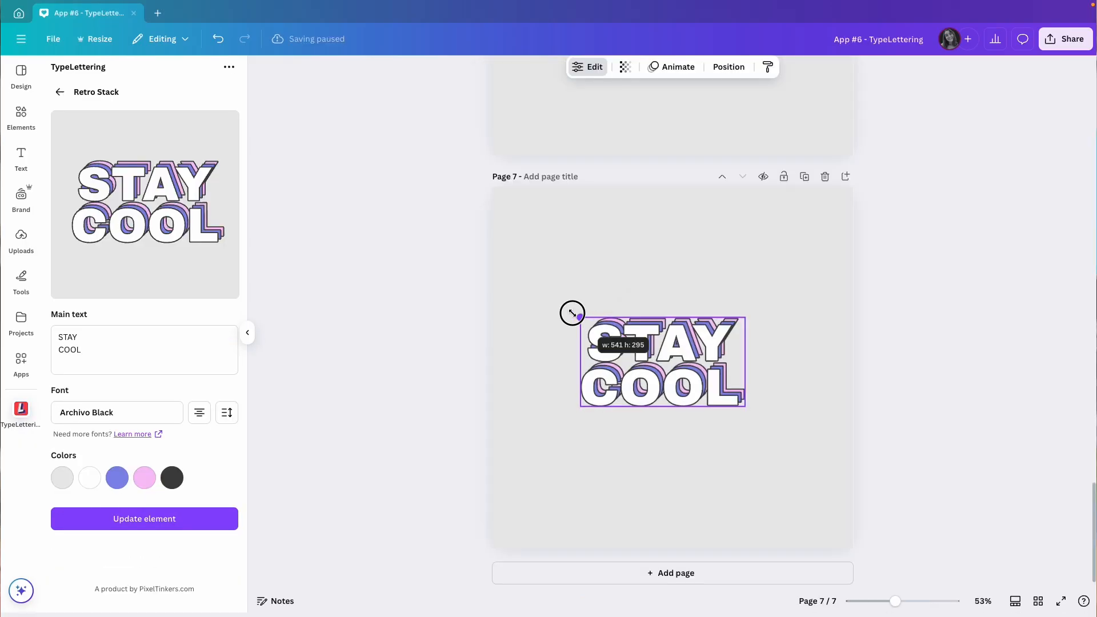
Step: Resize the two selected warped text lines, IT COMES and LIKE WAVES, together to about 925 by 301
left_click_drag(570, 310, 532, 290)
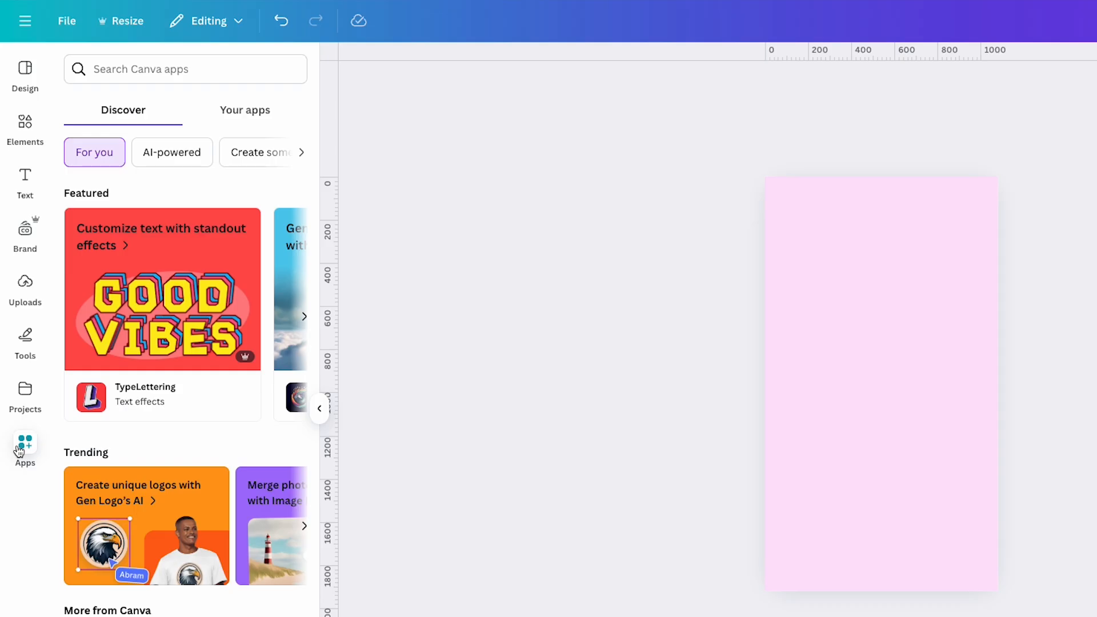
Step: Search the Canva apps for fontstudio and open the FontStudio app
left_click(117, 68)
type("fontstudio")
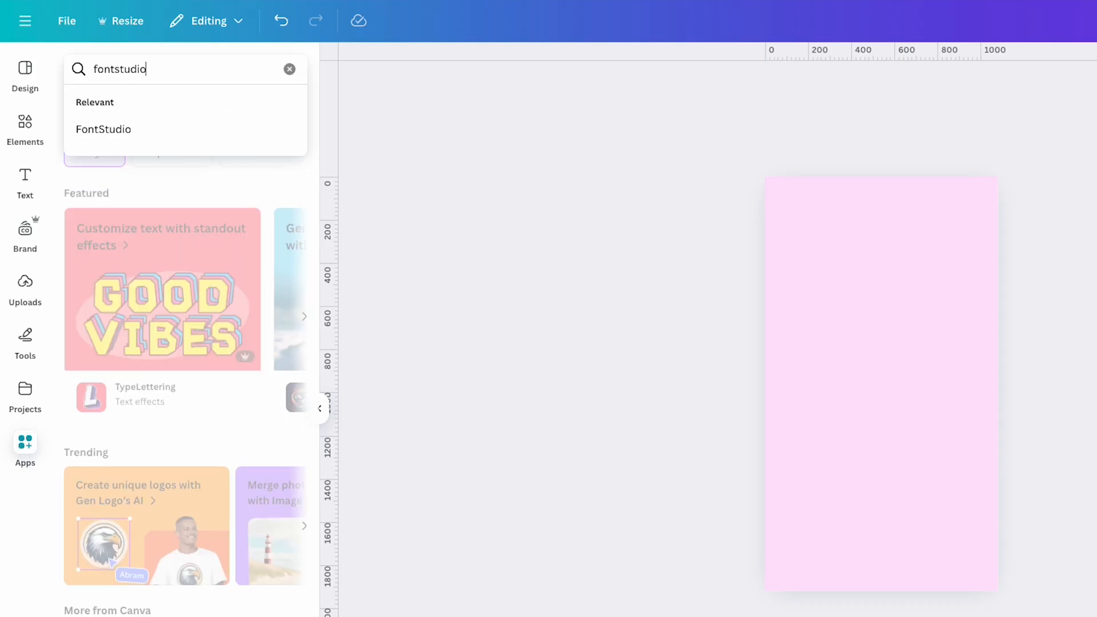
key("Return")
left_click(88, 134)
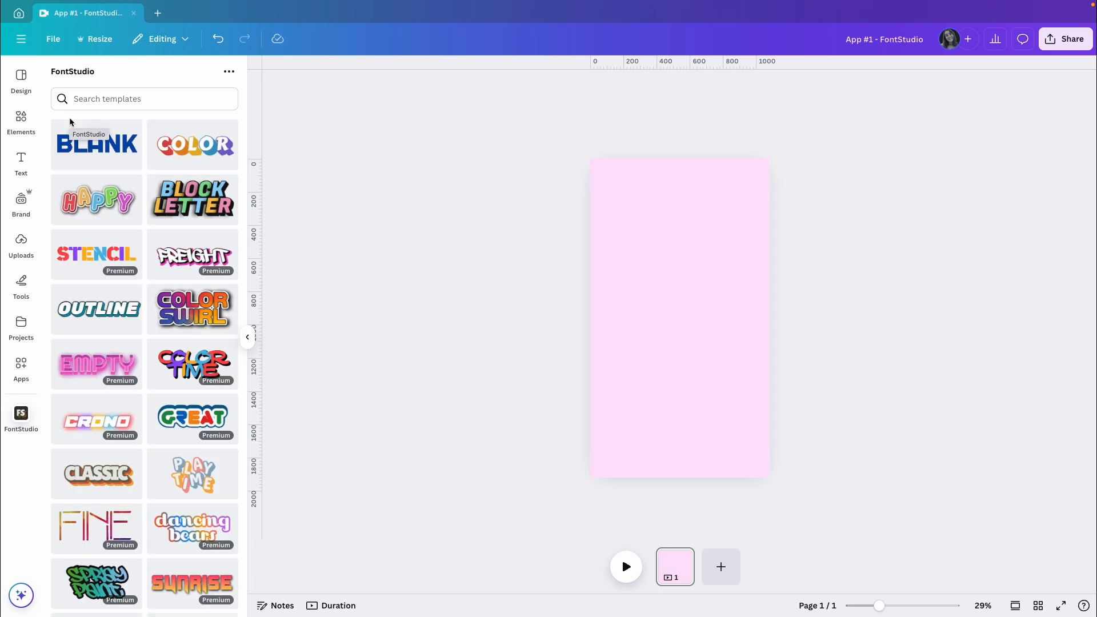
Step: Browse the gallery of FontStudio text effect templates and compare the available styles
scroll(202, 336, "down", 2)
scroll(202, 335, "down", 4)
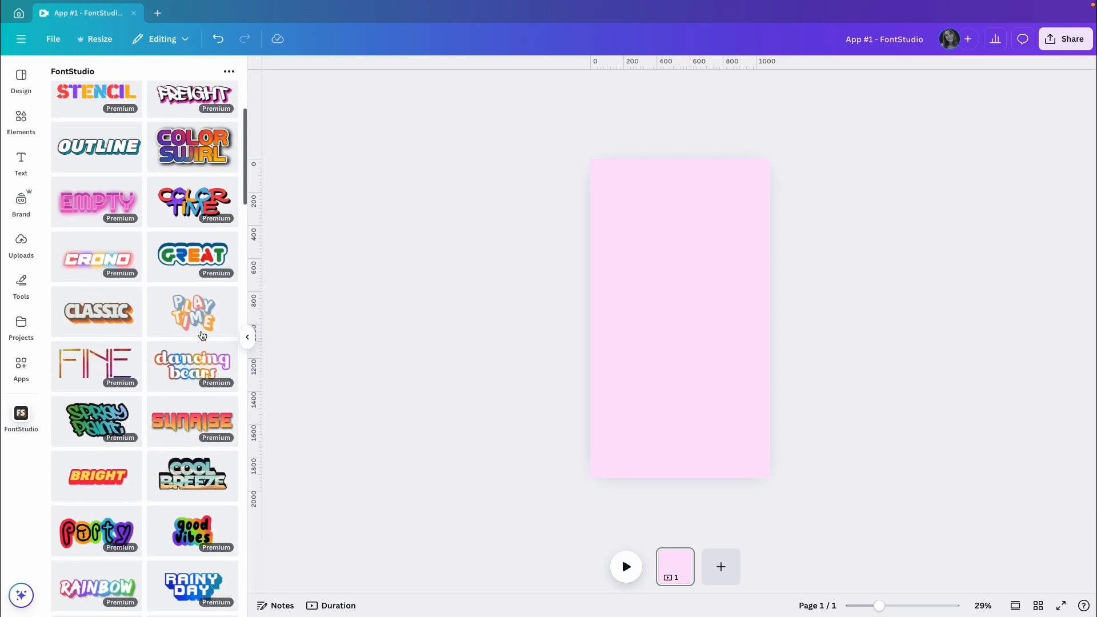
scroll(191, 360, "down", 2)
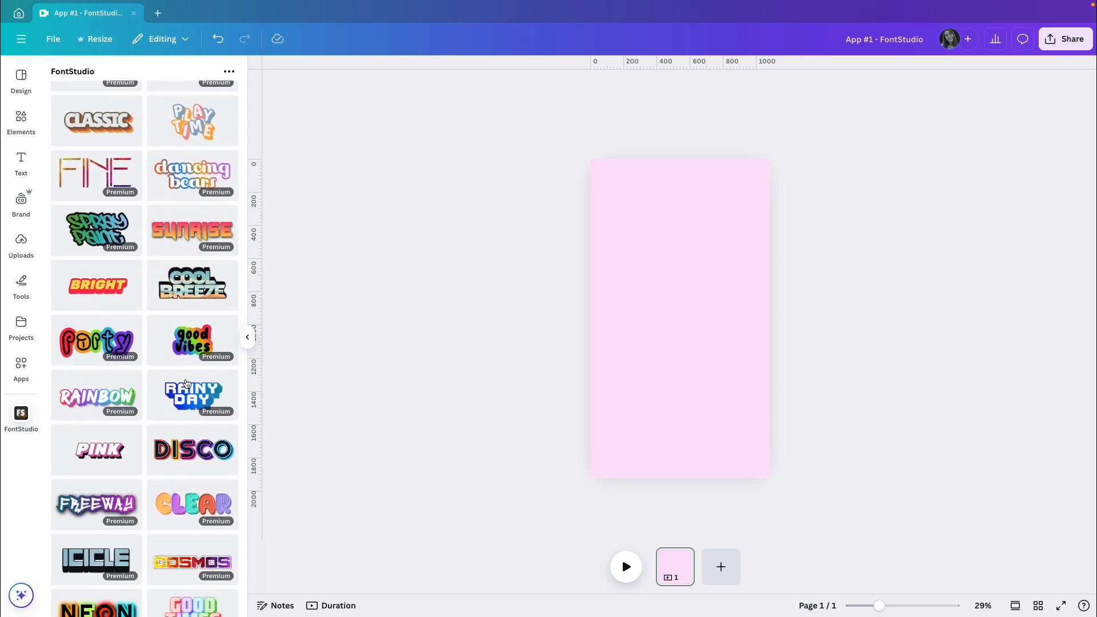
scroll(188, 384, "down", 1)
scroll(189, 384, "down", 3)
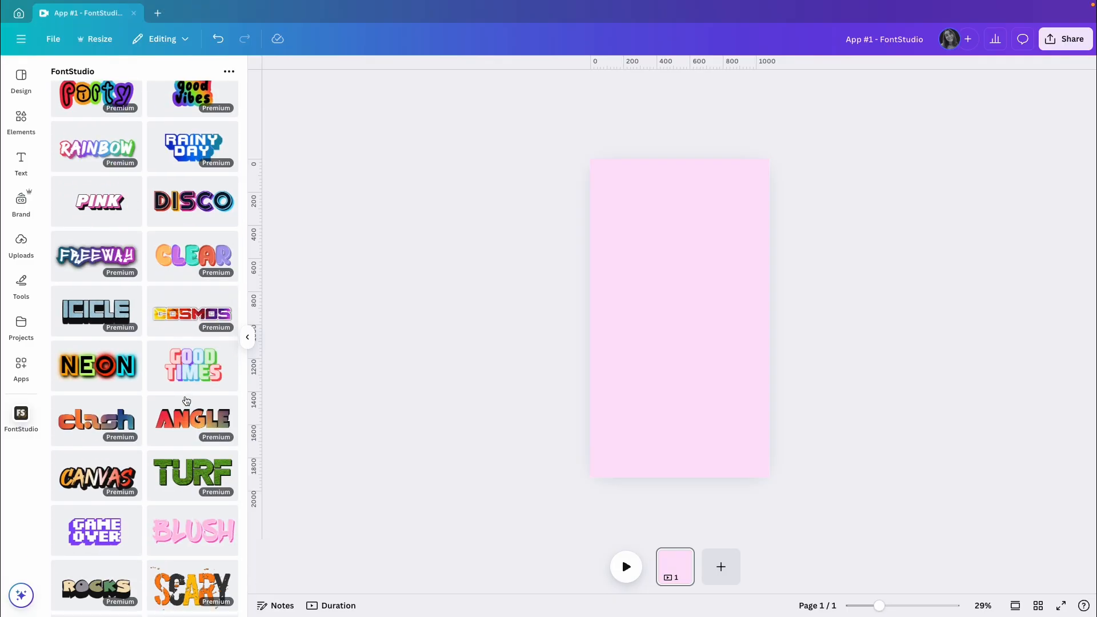
scroll(186, 400, "up", 1)
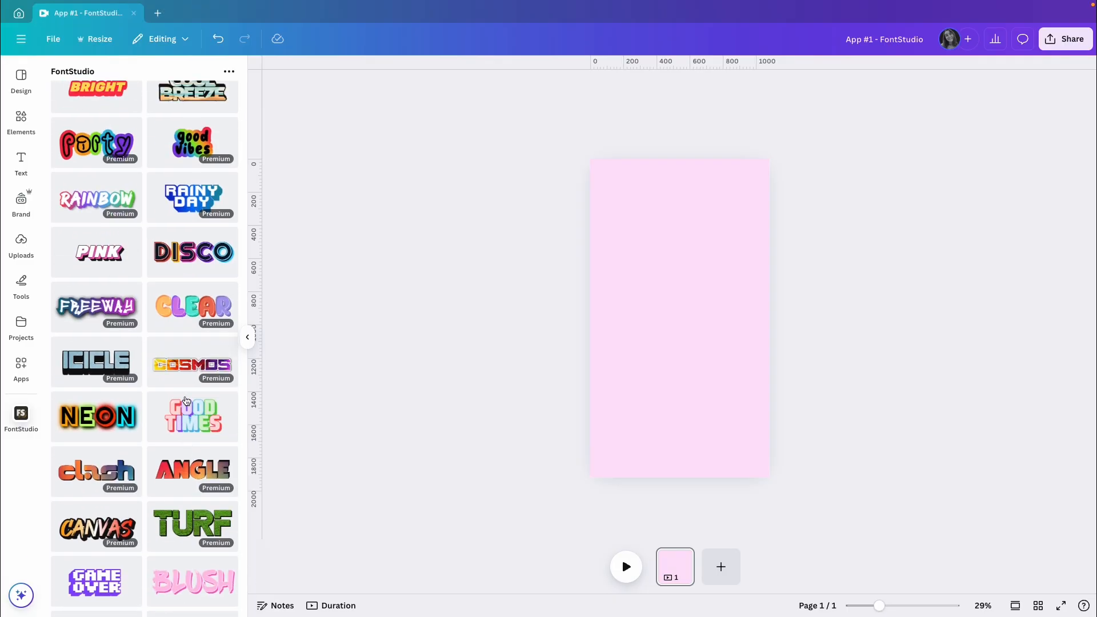
scroll(186, 400, "up", 5)
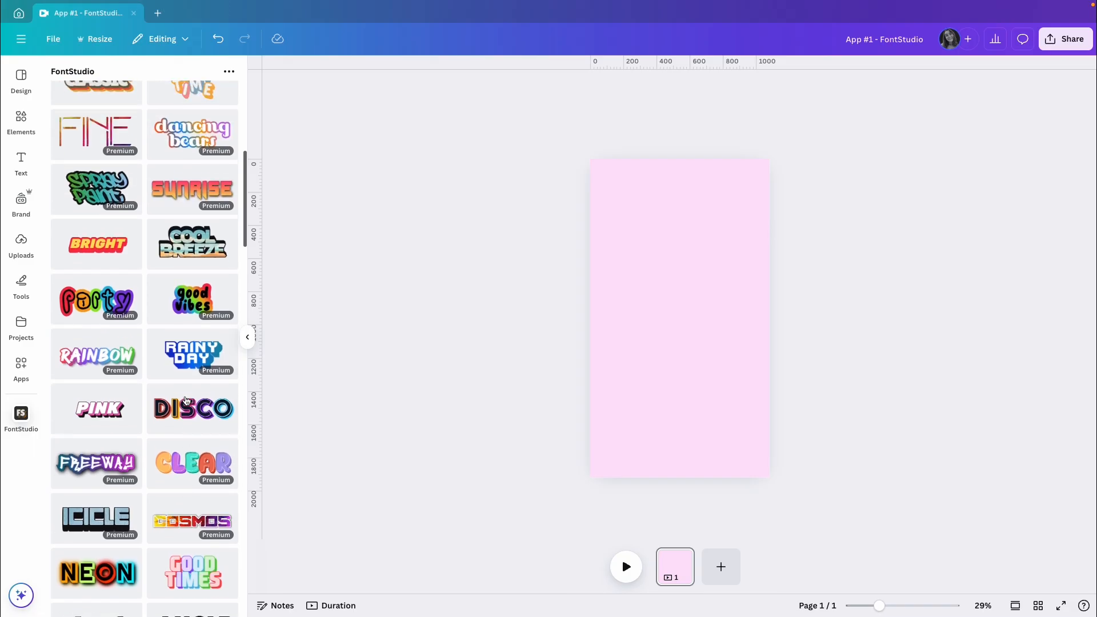
scroll(186, 400, "up", 4)
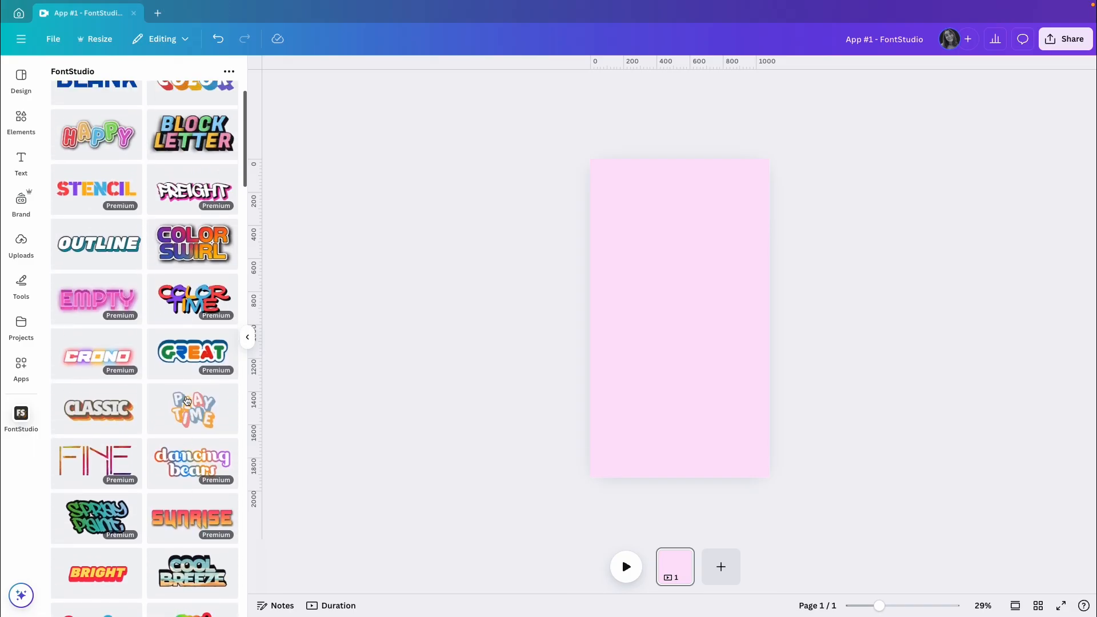
Step: Choose the OUTLINE template and replace its text with STAY
left_click(93, 251)
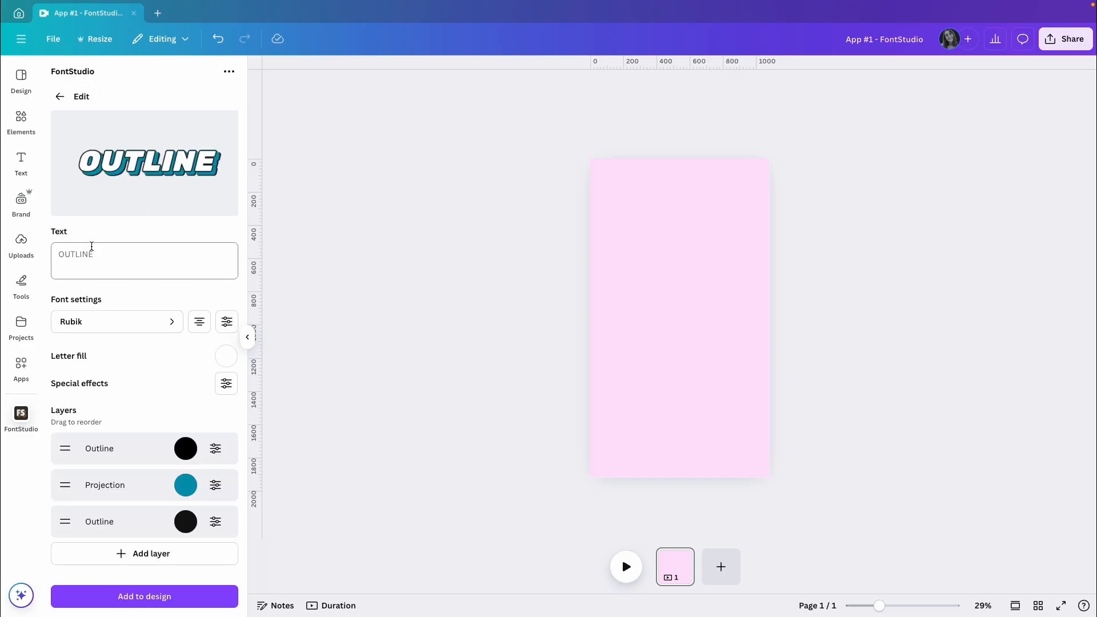
left_click(114, 255)
type("STA")
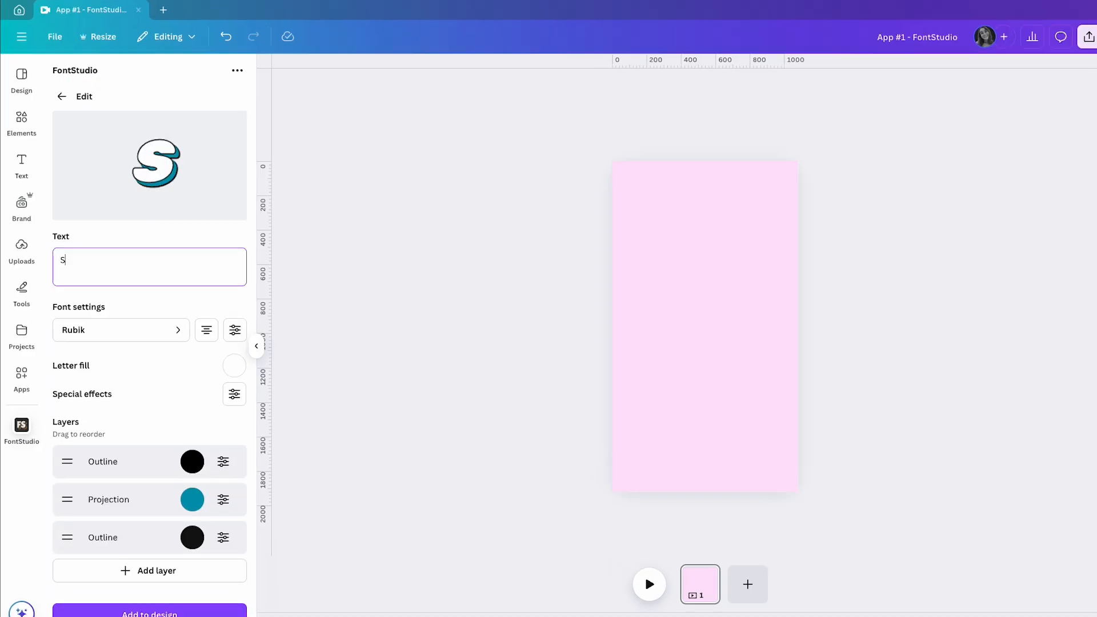
type("Y")
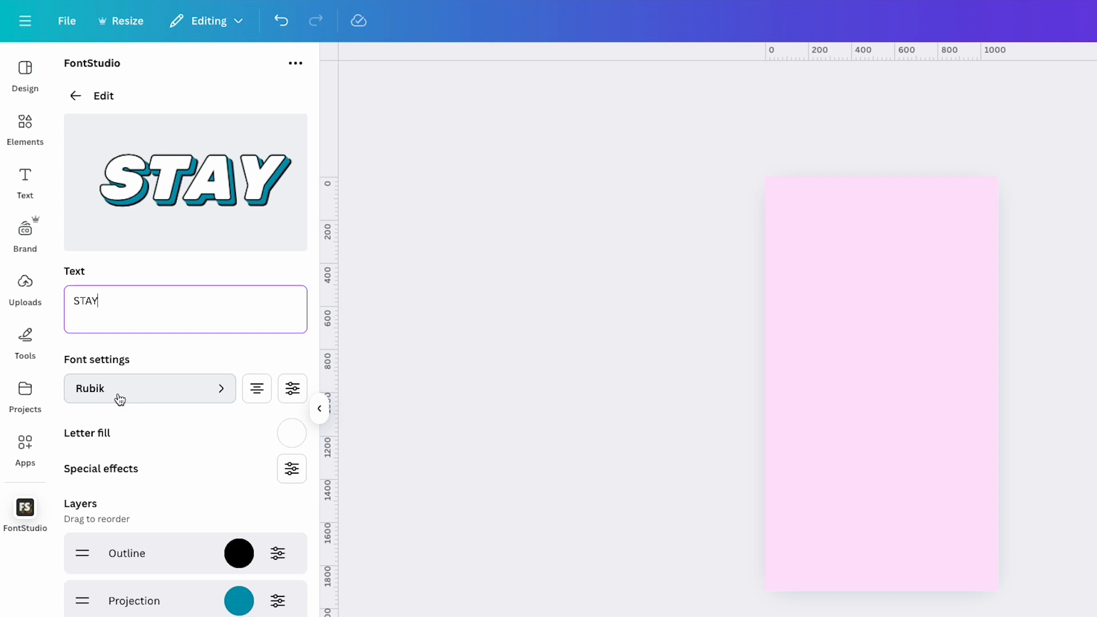
Step: Set the font style of the STAY text to Regular in the font settings
left_click(294, 388)
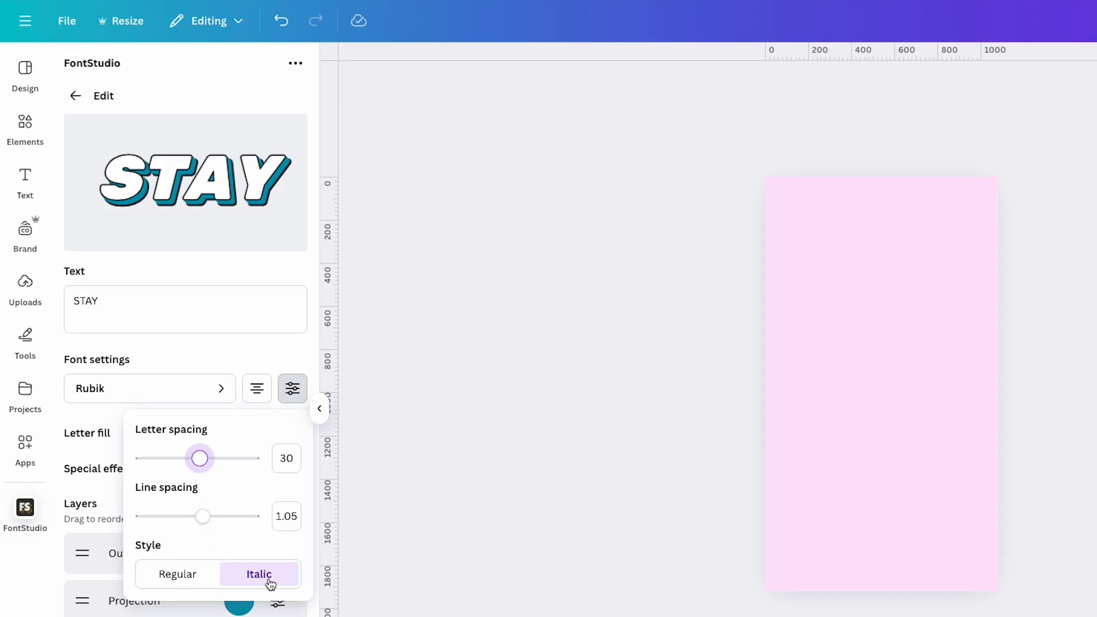
left_click(163, 581)
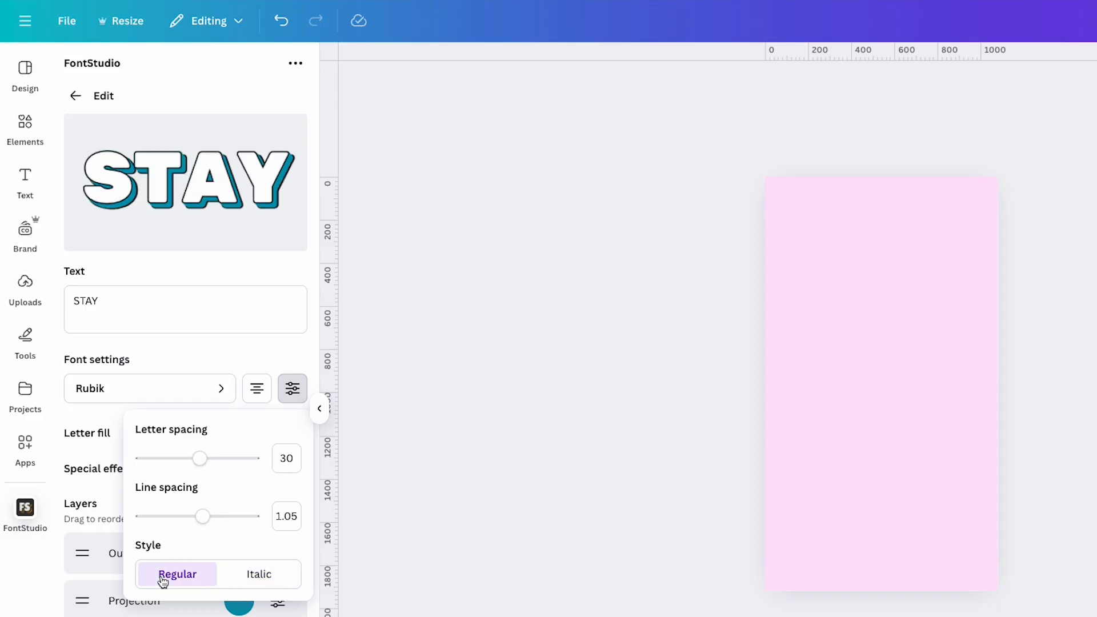
left_click(190, 346)
Step: Add black (#111111) and red (#E40000) to the solid letter fill so the STAY letters alternate in colour
left_click(289, 381)
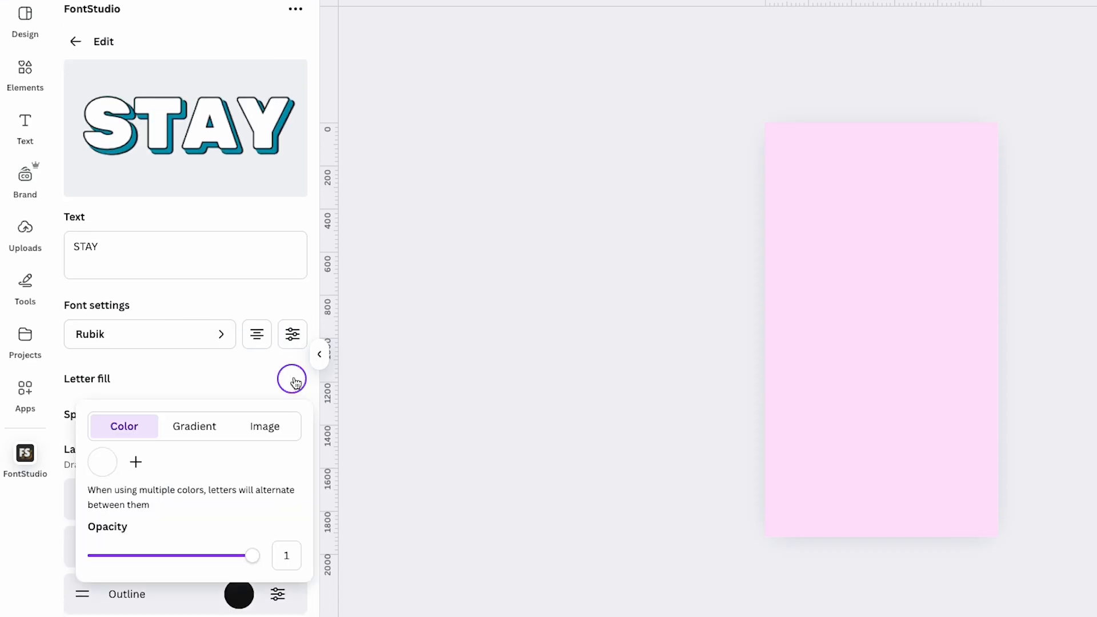
left_click(105, 470)
left_click(163, 468)
left_click(137, 462)
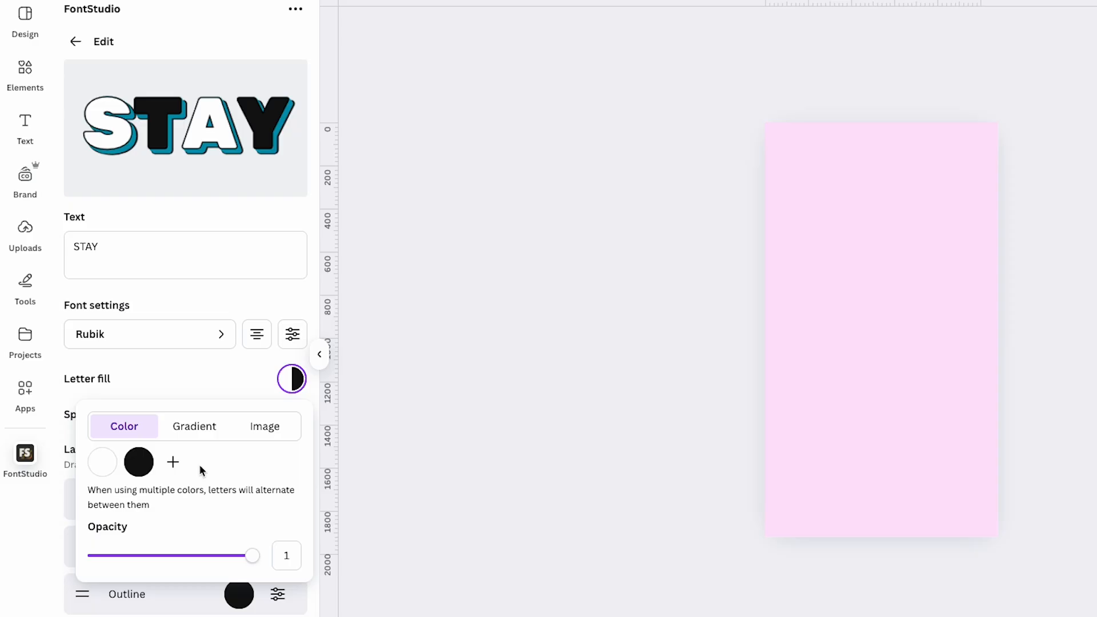
left_click(172, 462)
left_click(176, 463)
left_click_drag(175, 525, 299, 502)
left_click(258, 461)
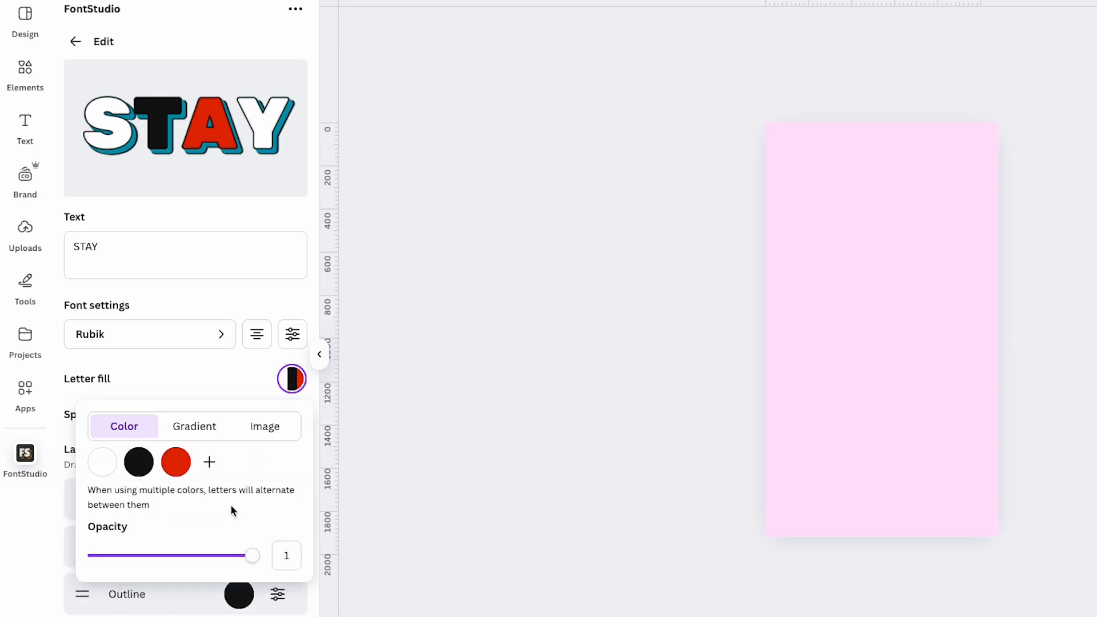
Step: Delete the red and black colours from the solid letter fill
left_click(176, 462)
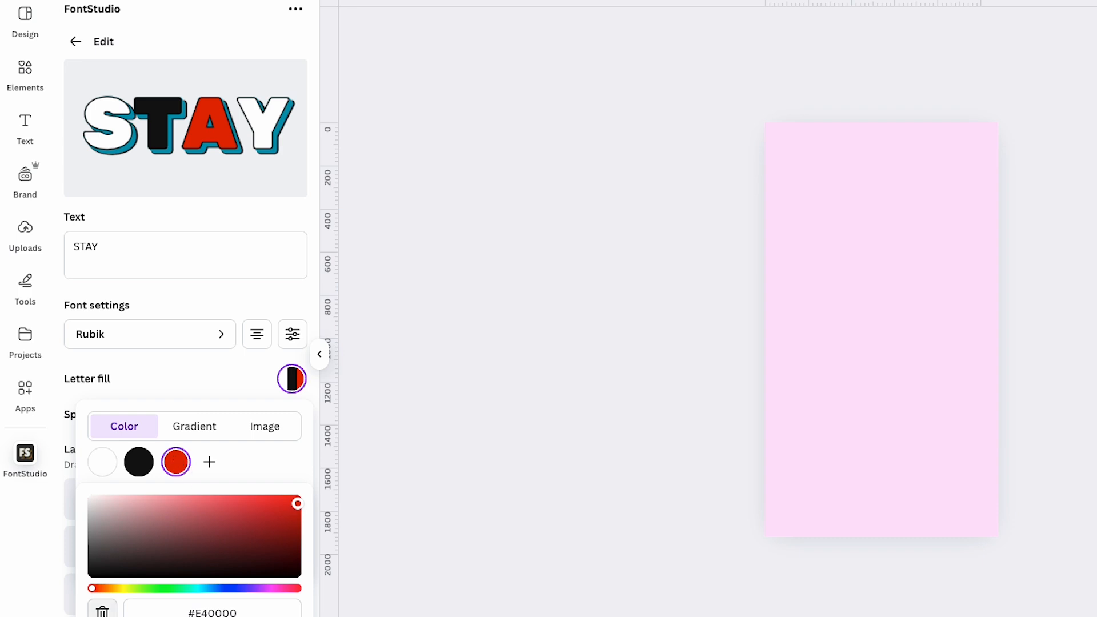
left_click(102, 611)
left_click(138, 462)
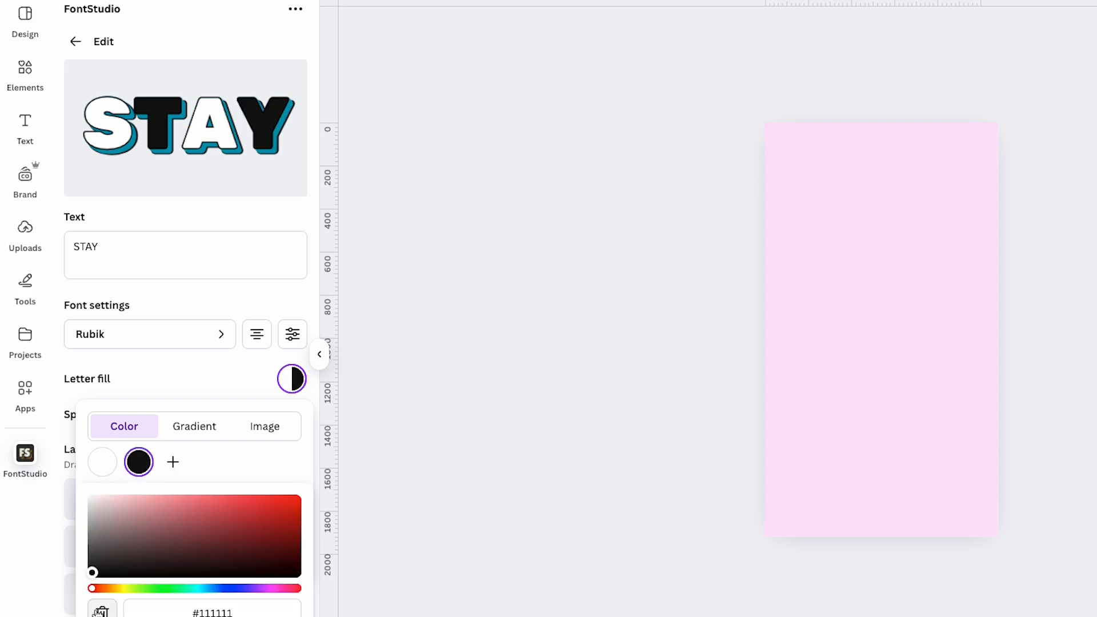
left_click(102, 610)
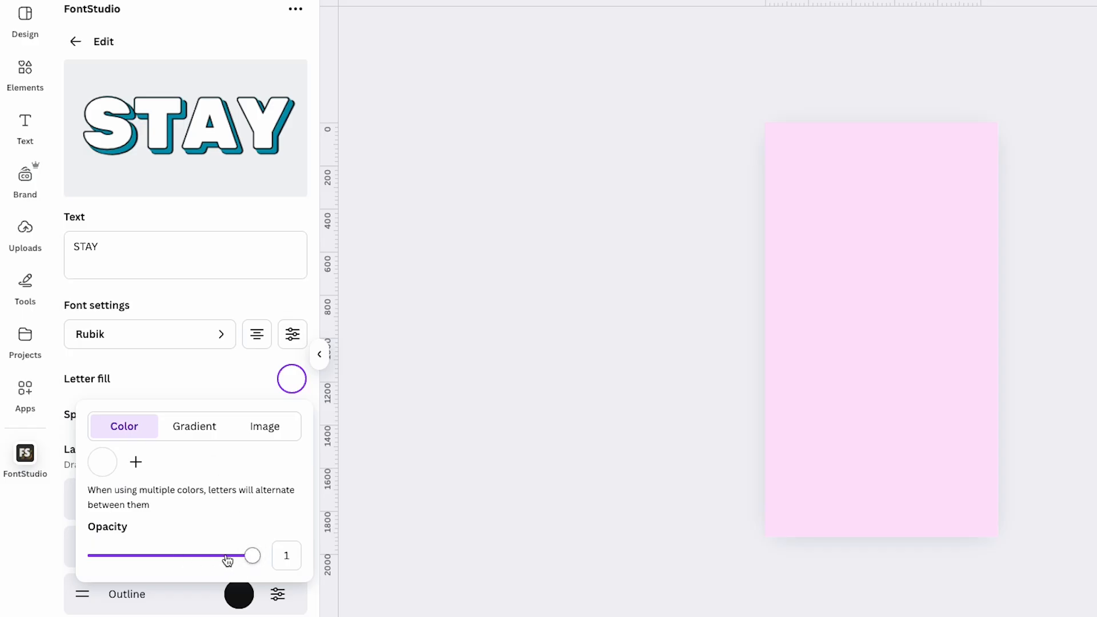
Step: Try a light pink to black (#111111) gradient letter fill at an angle of 135 with opacity 1
left_click(188, 435)
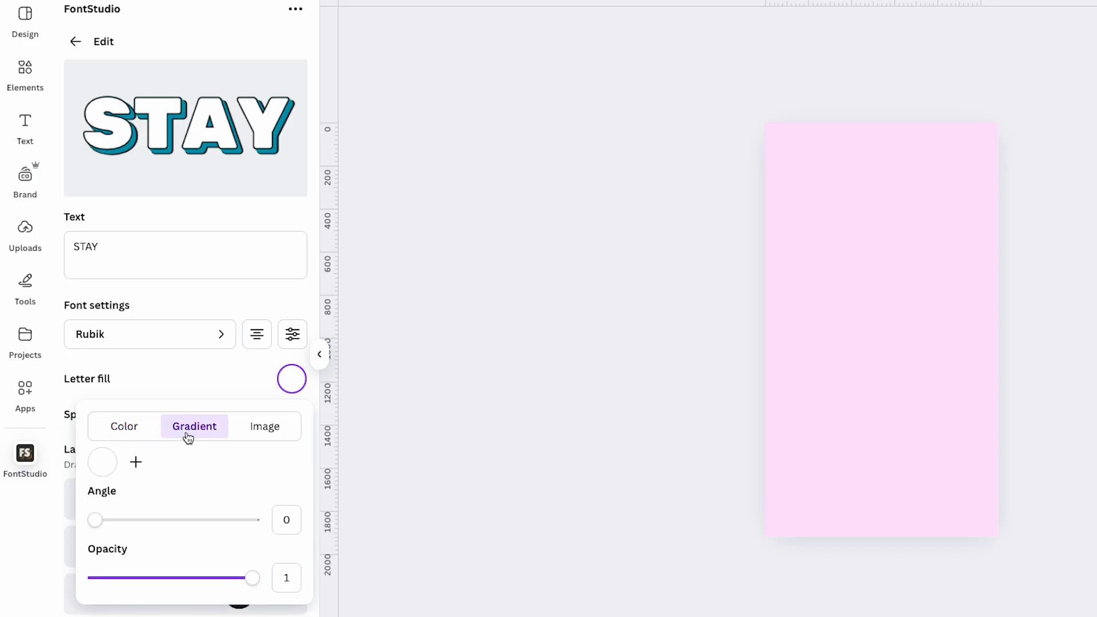
left_click(102, 462)
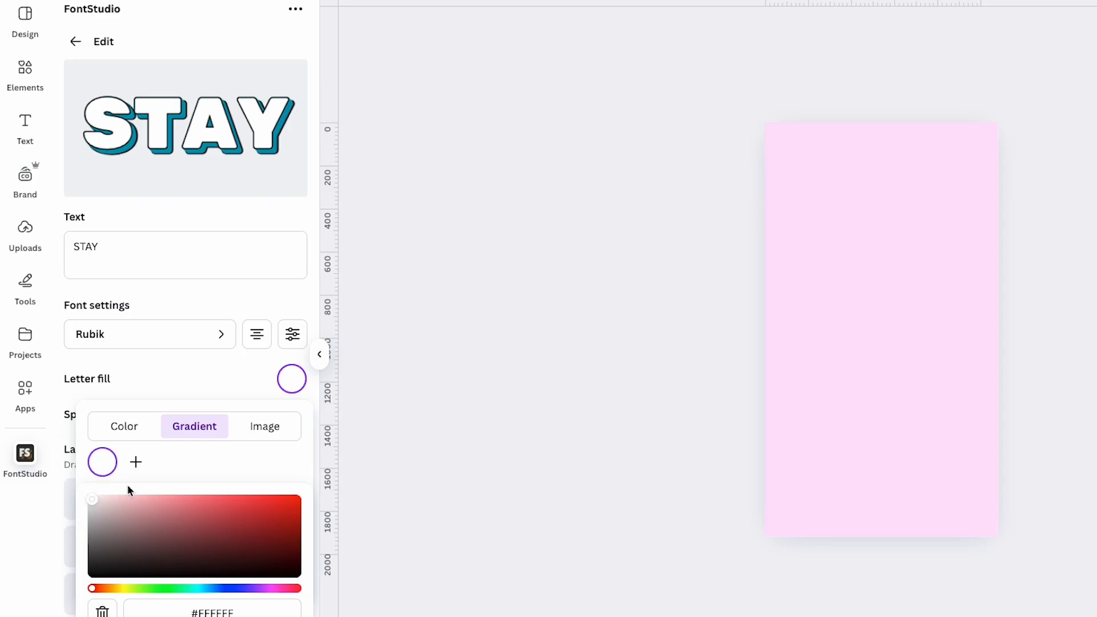
left_click(131, 503)
left_click(135, 462)
left_click(135, 462)
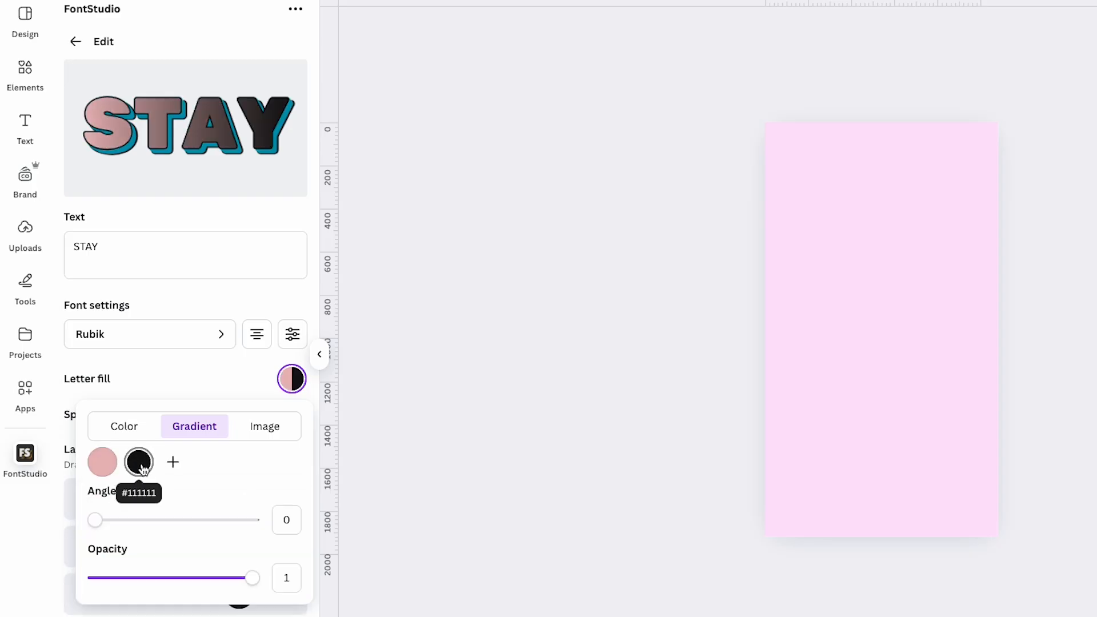
left_click_drag(95, 519, 152, 520)
left_click_drag(252, 578, 280, 582)
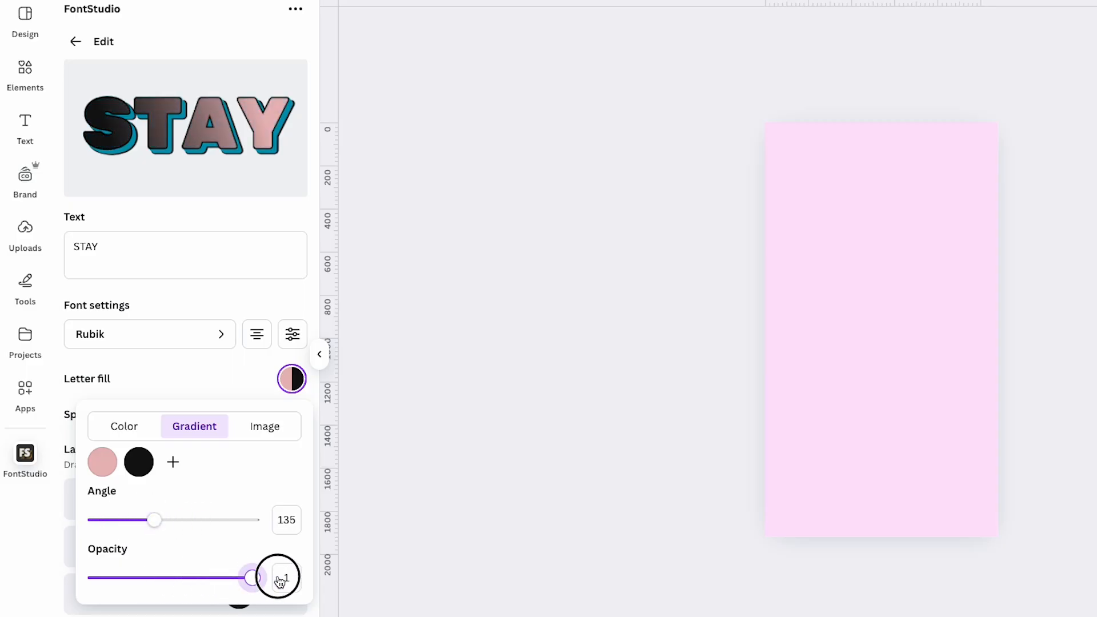
Step: Delete both gradient colours from the letter fill and view the image fill options
left_click(146, 464)
left_click(102, 613)
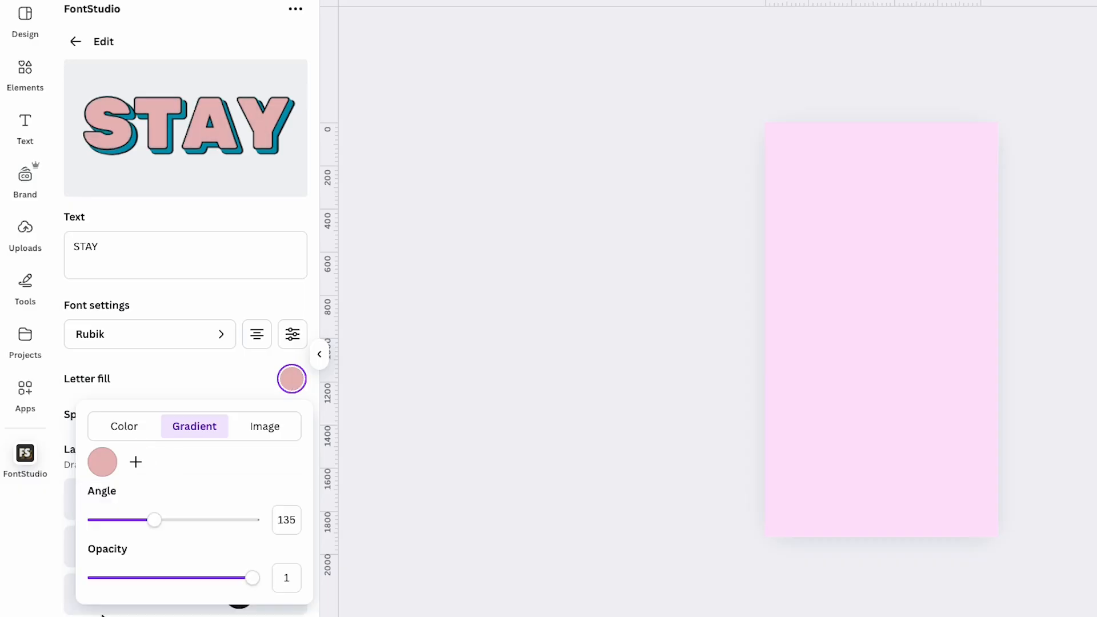
left_click(102, 462)
left_click(102, 610)
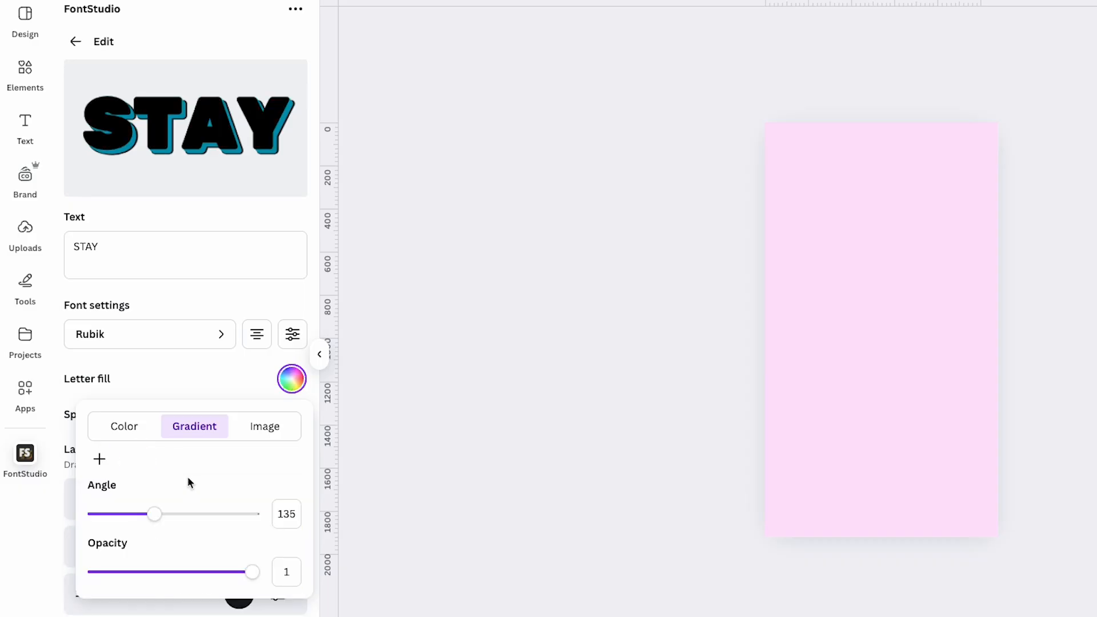
left_click(265, 439)
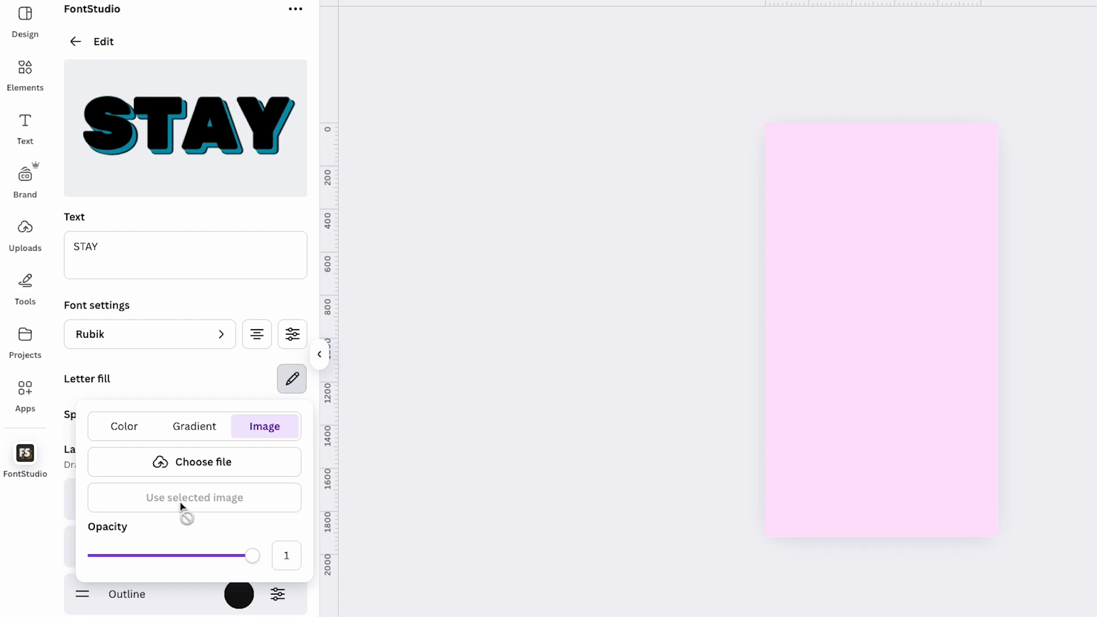
Step: Set the letter fill to a single solid yellow colour, #F8D812
left_click(118, 426)
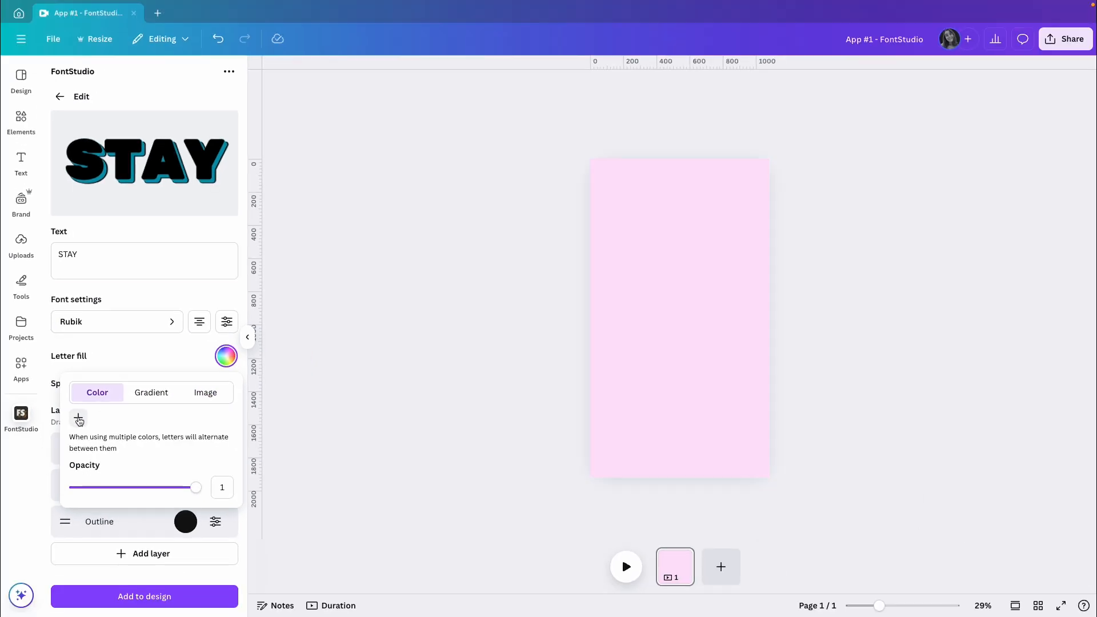
left_click(99, 459)
left_click(103, 465)
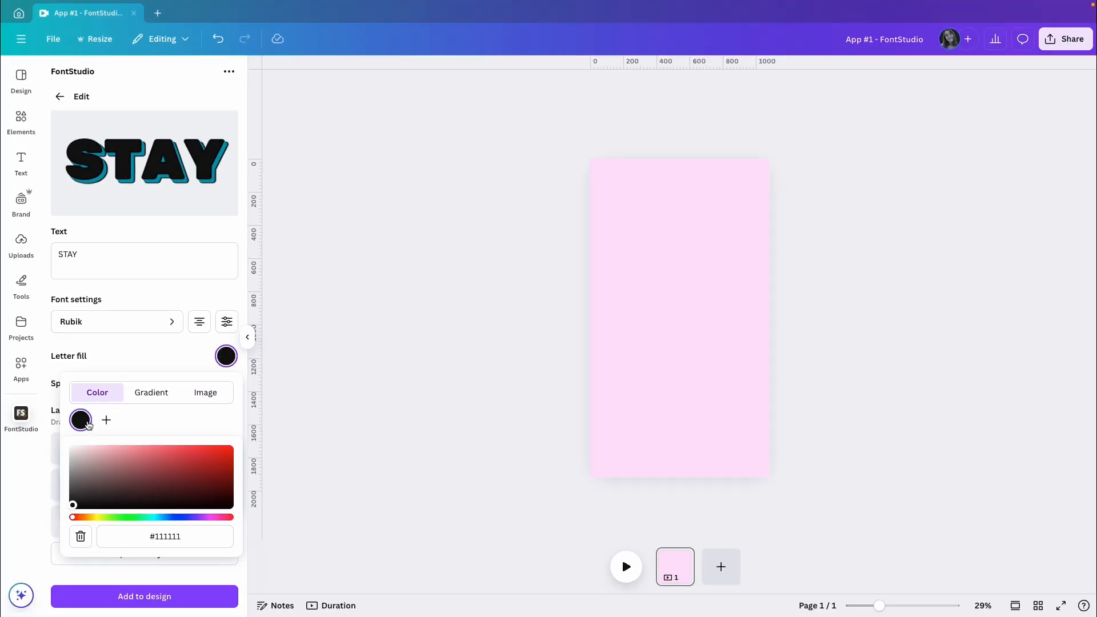
triple_click(175, 537)
type("#F8D812")
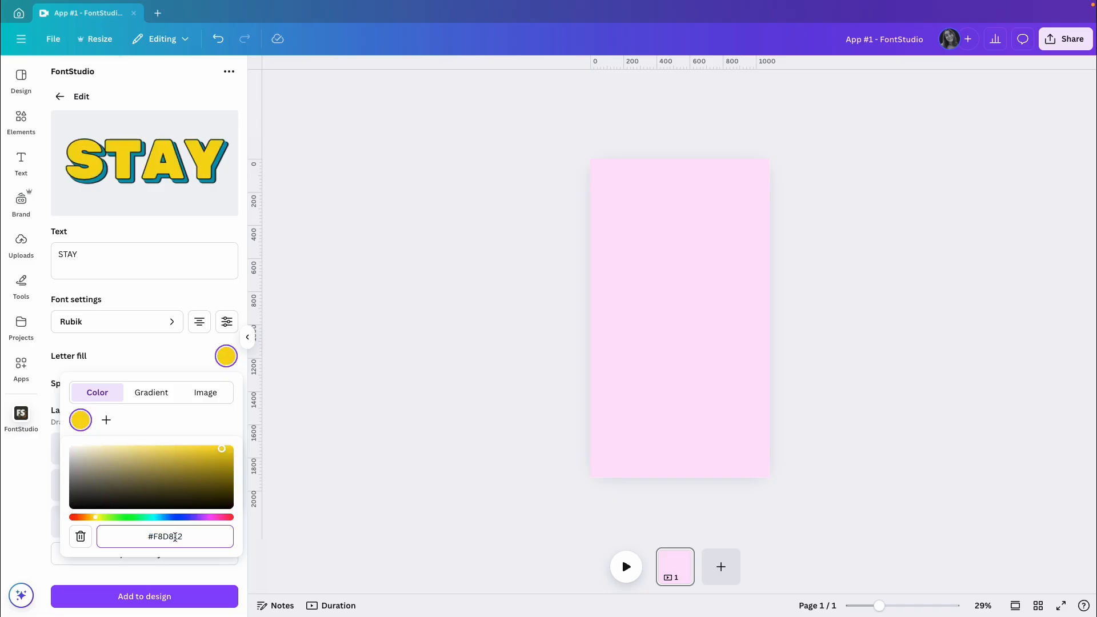
left_click(148, 420)
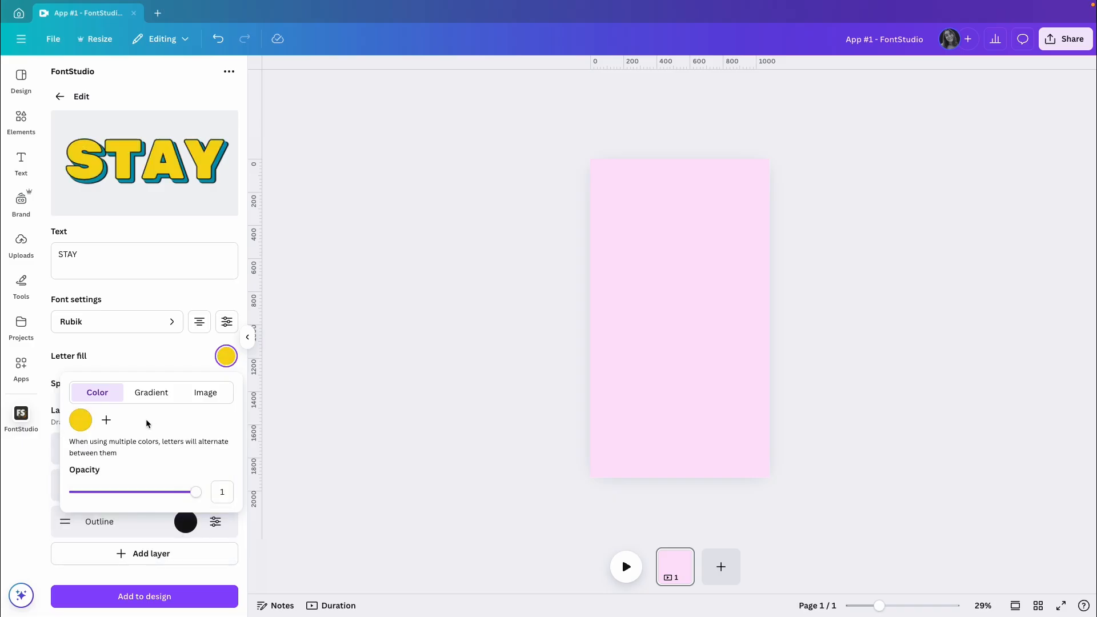
left_click(128, 357)
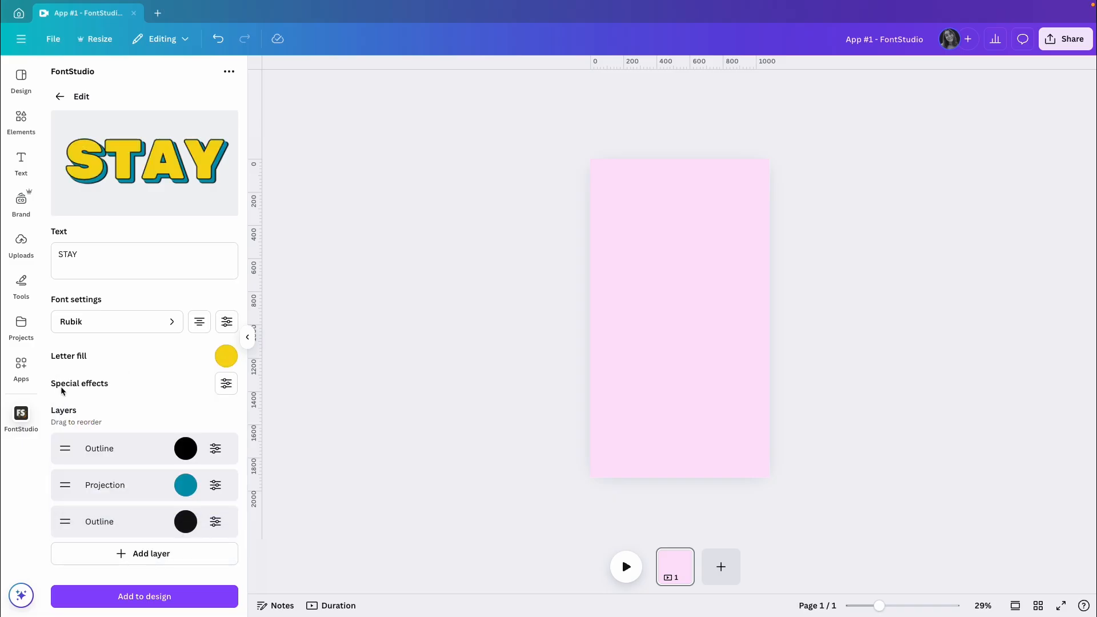
Step: Check what the special effects settings offer for the STAY text
left_click(229, 392)
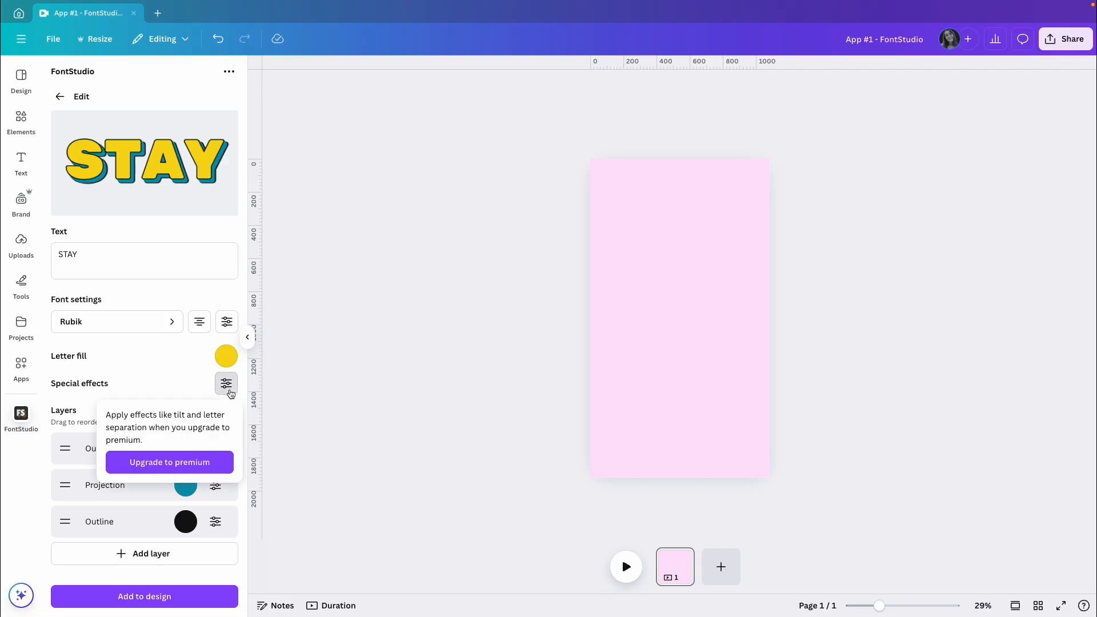
left_click(150, 376)
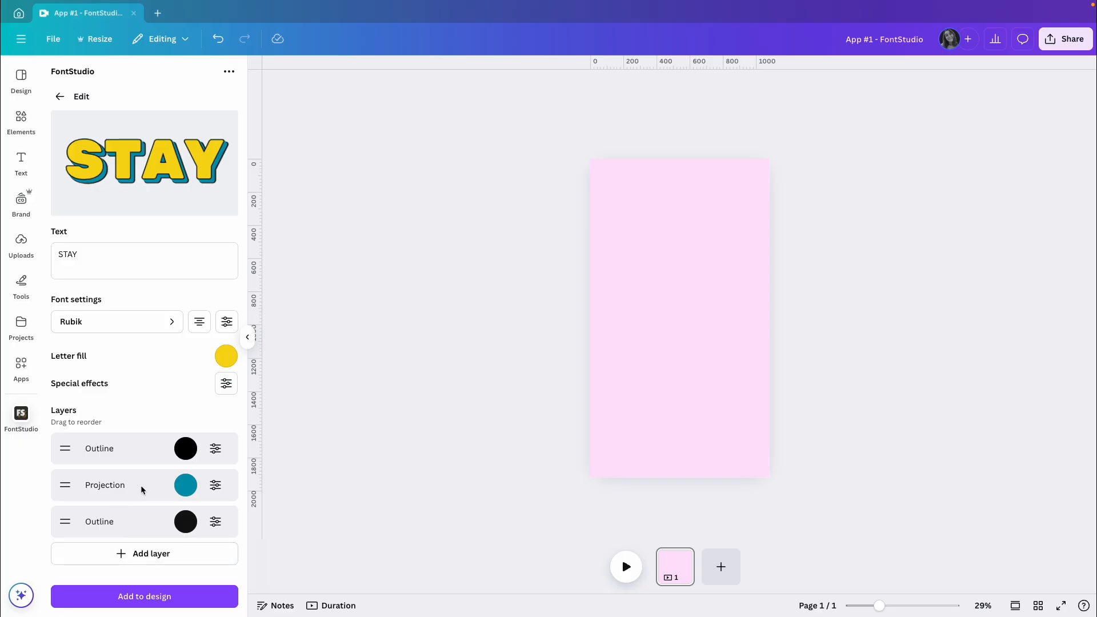
Step: Change the Projection layer's solid colour to pink, #DB79CA
left_click(187, 487)
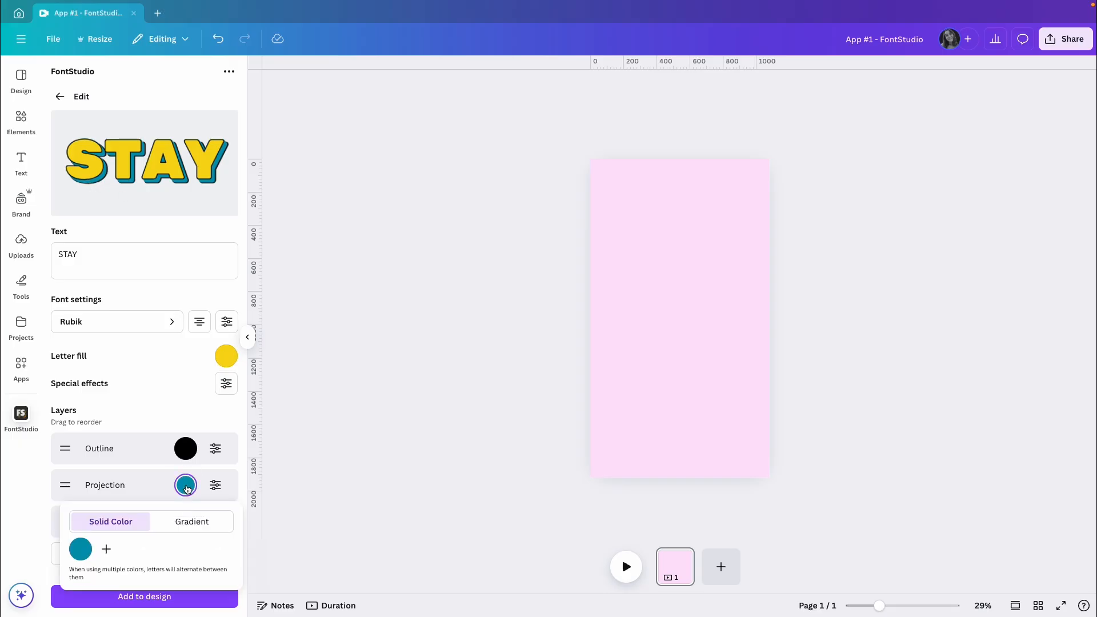
left_click(81, 550)
left_click(158, 511)
key("ctrl+v")
left_click(139, 391)
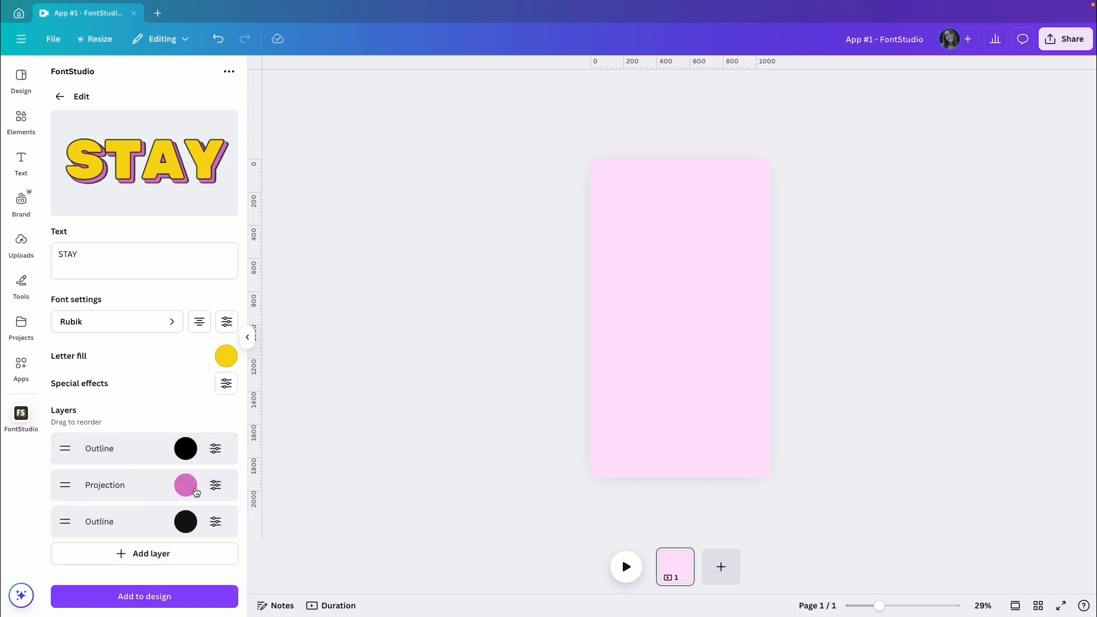
Step: Set the Projection layer's length to 5, its angle to 319 and its opacity to 1
left_click(215, 486)
mouse_move(128, 323)
left_mouse_down()
mouse_move(170, 323)
mouse_move(128, 324)
left_mouse_up()
left_click_drag(122, 368, 179, 368)
mouse_move(197, 413)
left_mouse_down()
mouse_move(108, 412)
mouse_move(204, 417)
left_mouse_up()
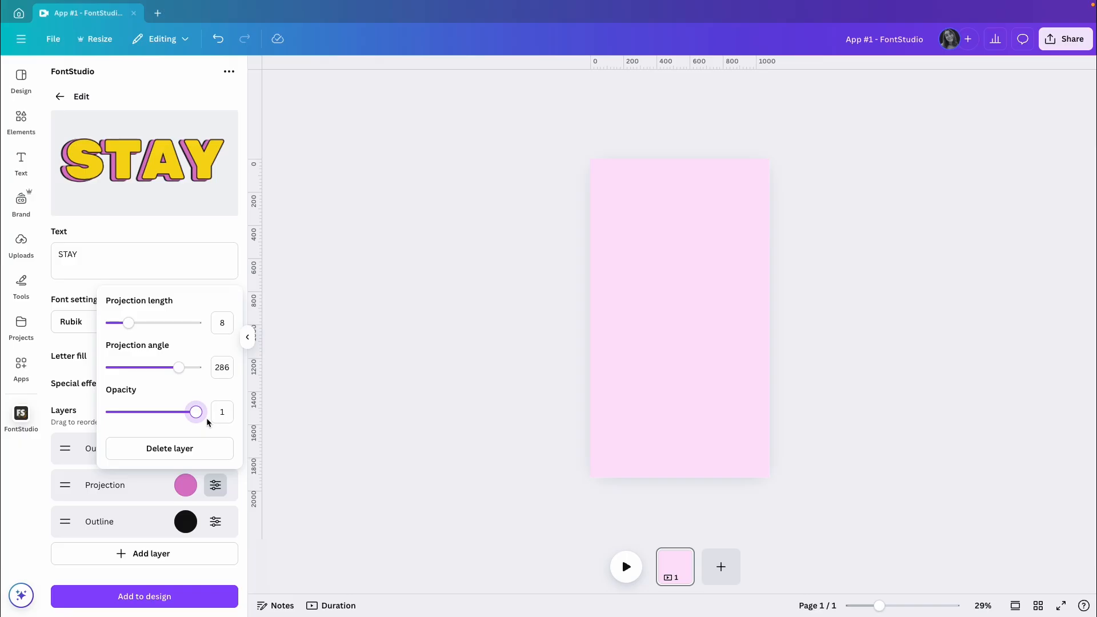
left_click(221, 322)
type("5")
left_click(217, 368)
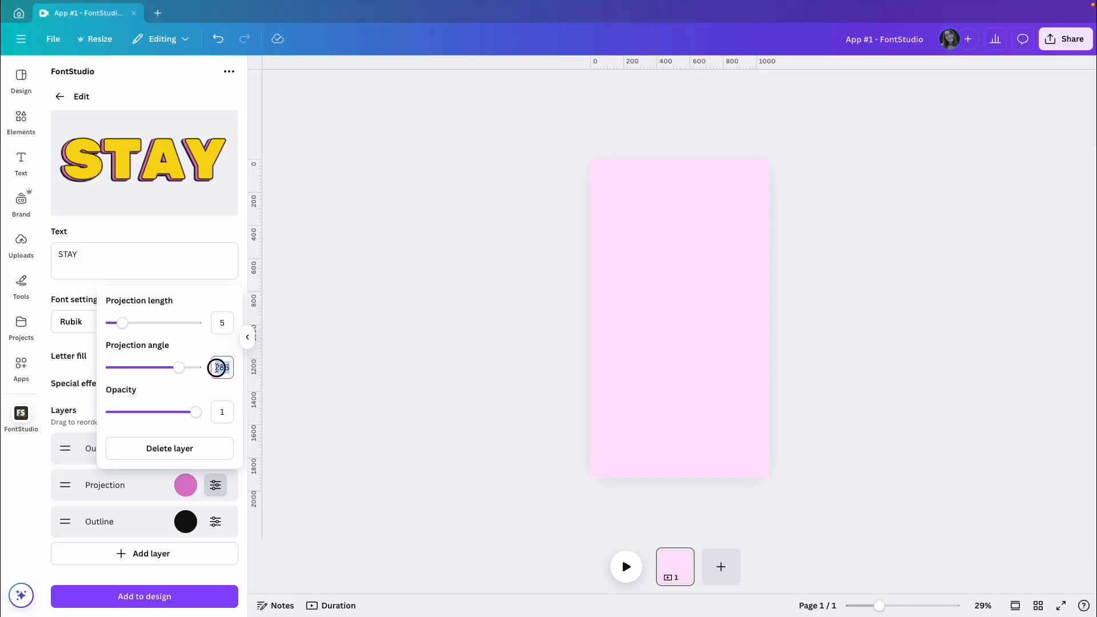
left_click_drag(178, 370, 188, 370)
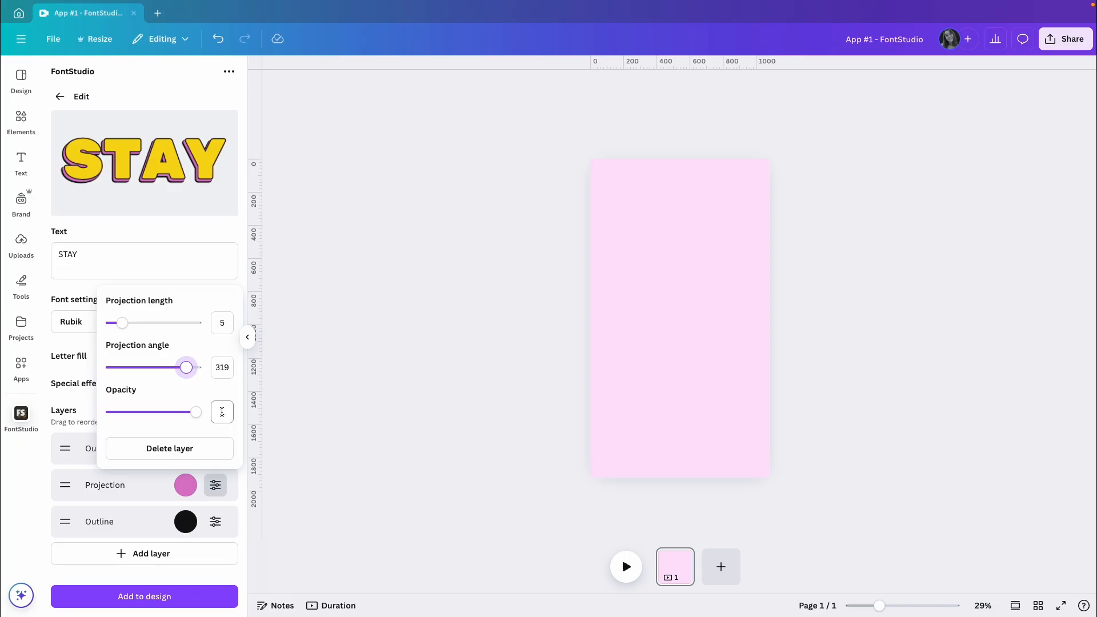
left_click(67, 343)
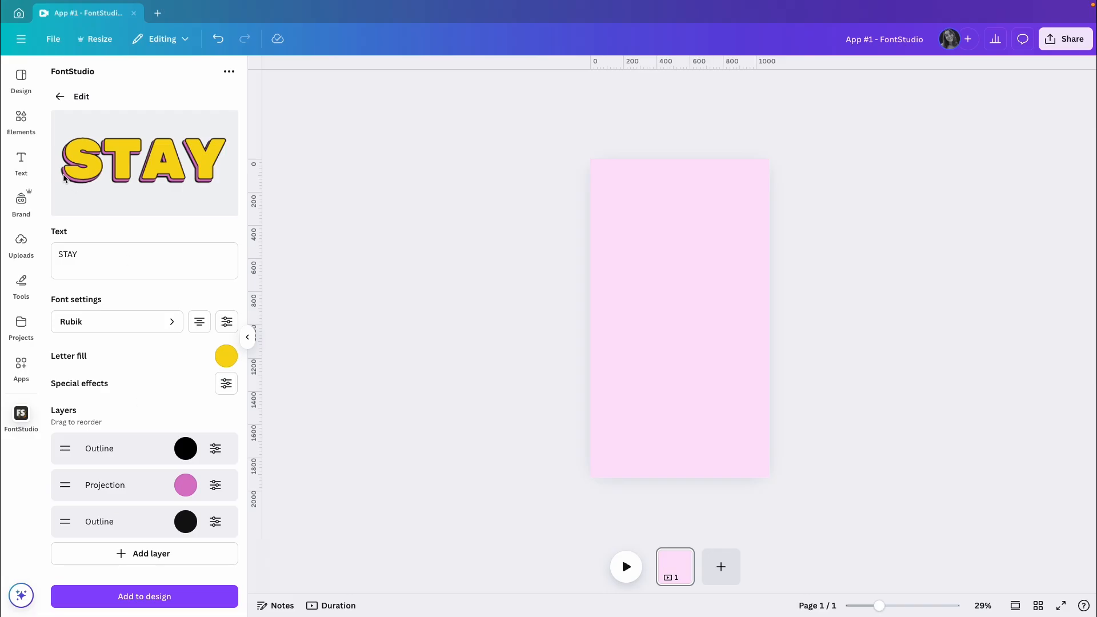
Step: Check the lower Outline layer's thickness and add a second Projection layer beneath it
left_click(206, 525)
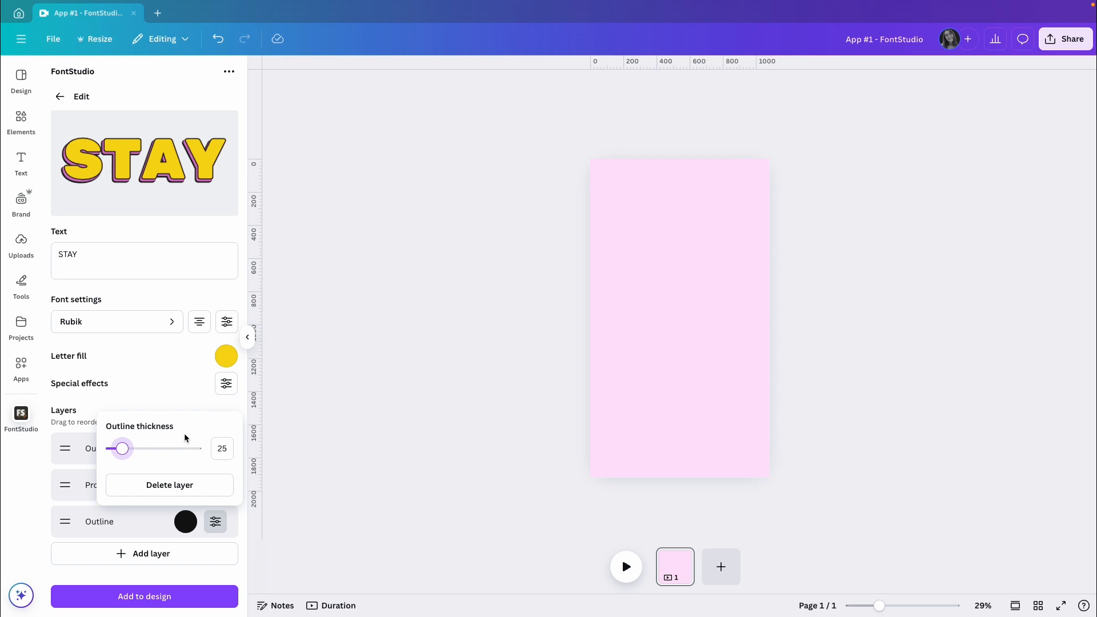
left_click(153, 406)
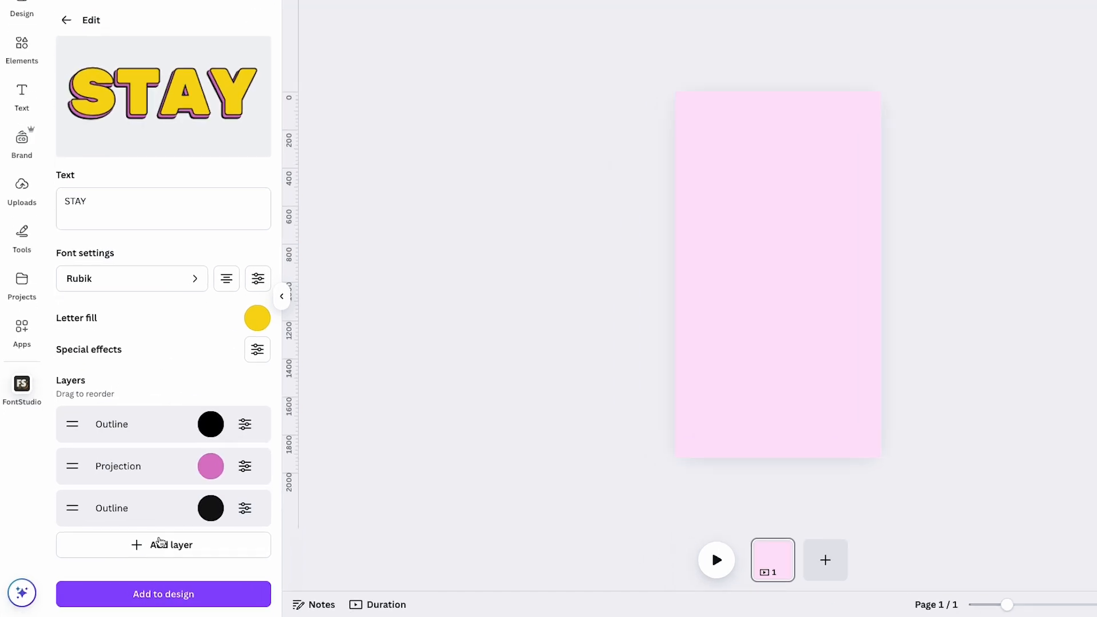
left_click(186, 547)
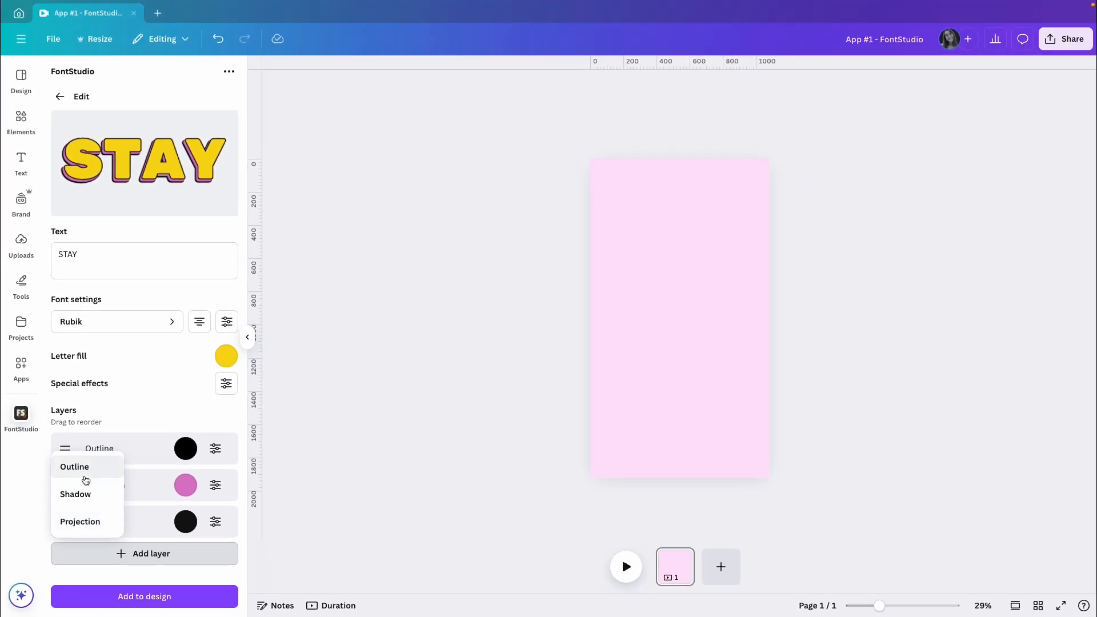
left_click(87, 535)
scroll(152, 522, "down", 1)
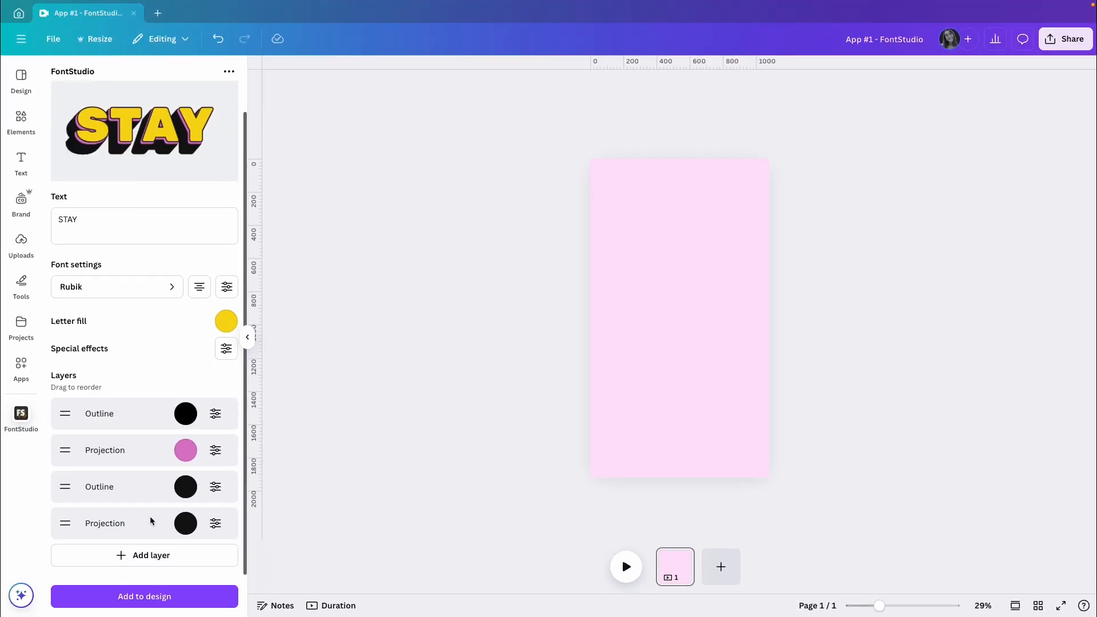
Step: Set the new lowest Projection layer's solid colour to pink, #DB79CA
left_click(185, 525)
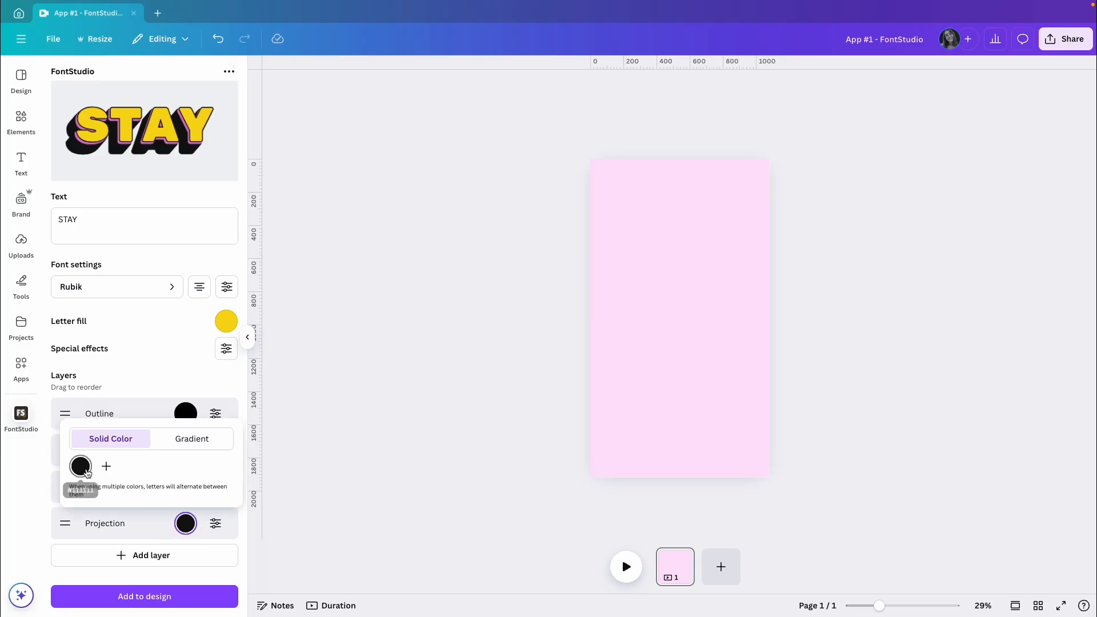
left_click(81, 467)
left_click(157, 583)
type("#DB79CA")
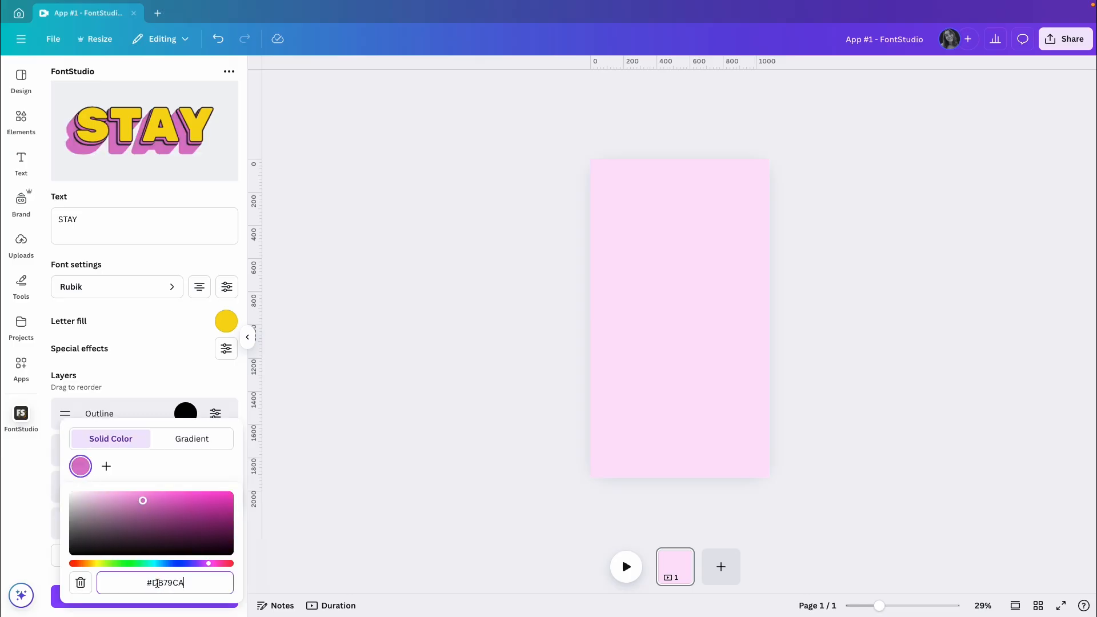
left_click(129, 395)
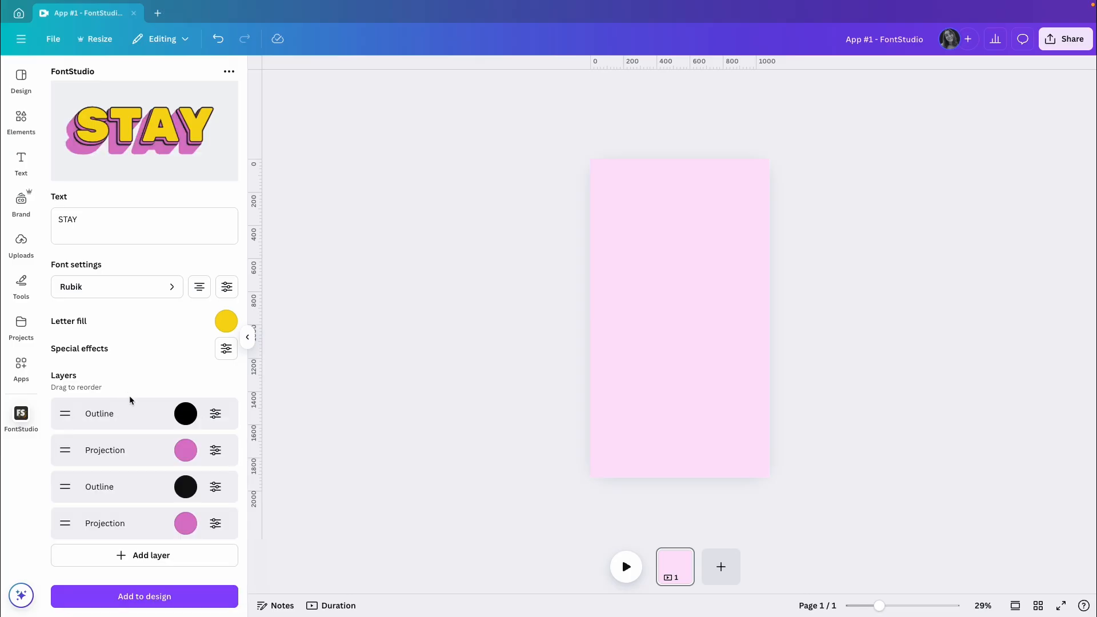
Step: Match the lowest Projection layer to the upper one with length 5, angle 319 and opacity 1
left_click(216, 451)
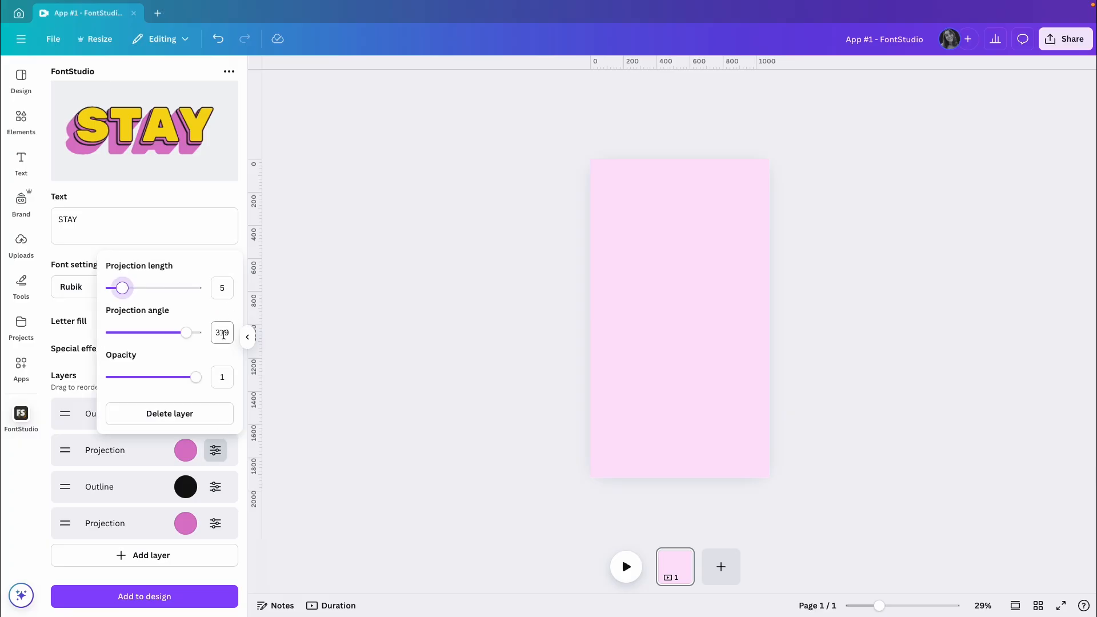
left_click(215, 529)
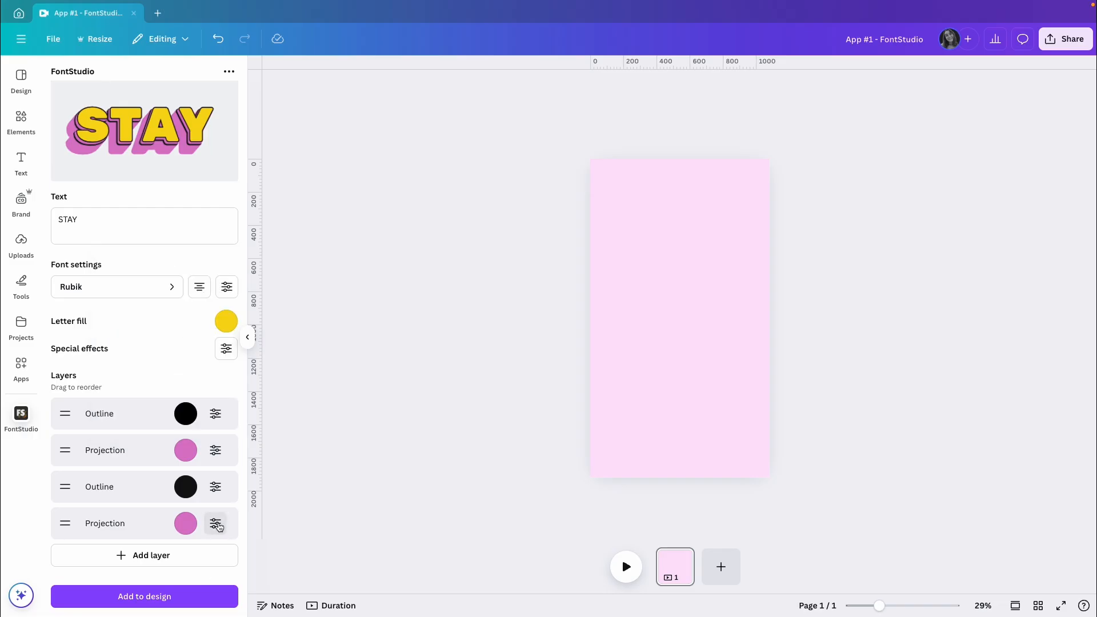
left_click(215, 524)
type("5")
key("Tab")
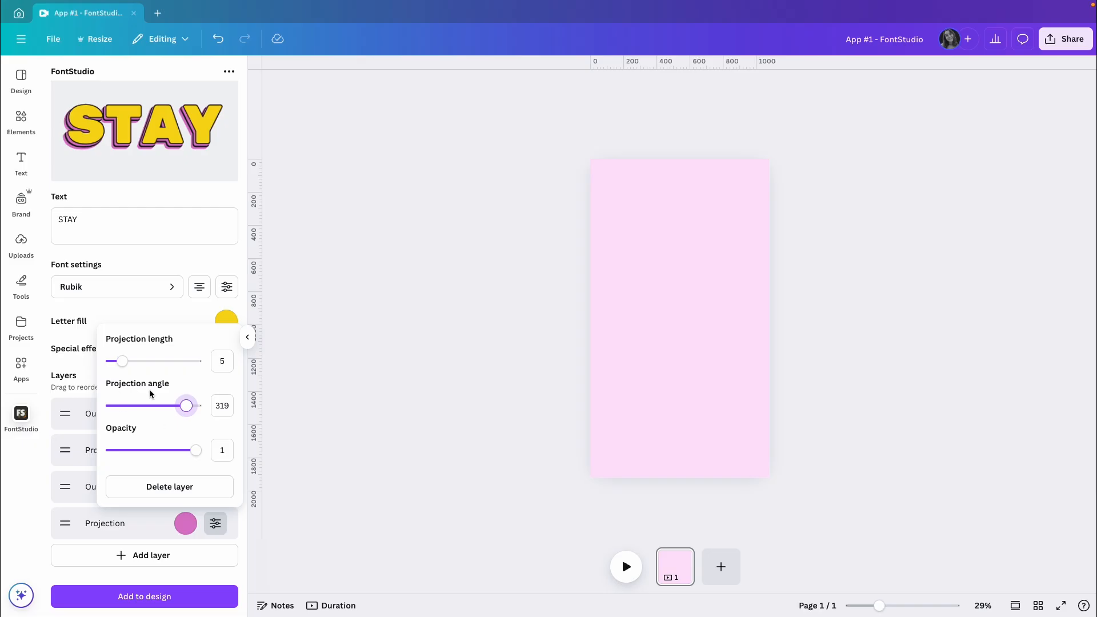
left_click(81, 370)
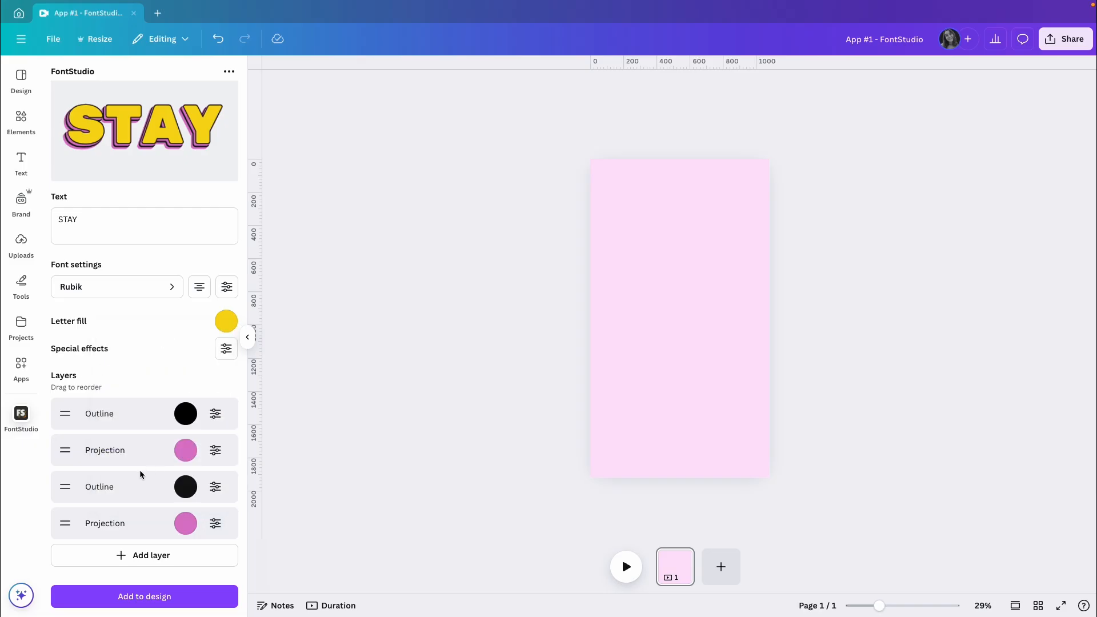
mouse_move(67, 527)
left_mouse_down()
mouse_move(65, 487)
mouse_move(65, 527)
left_mouse_up()
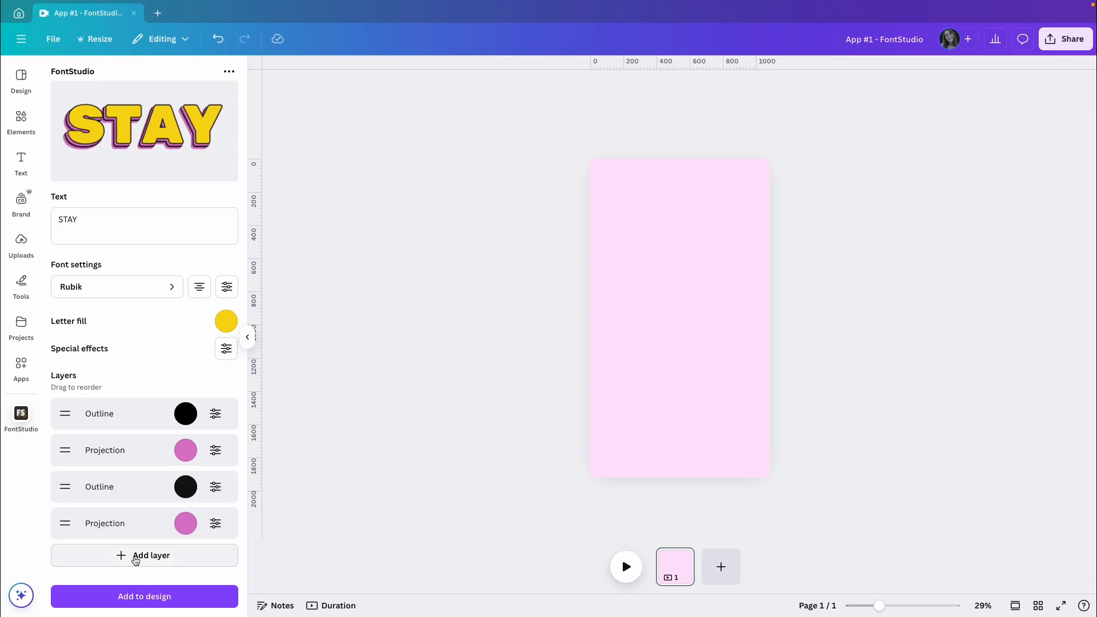
Step: Add another Outline layer below the second Projection and set its colour to black, #000000
left_click(122, 555)
left_click(98, 518)
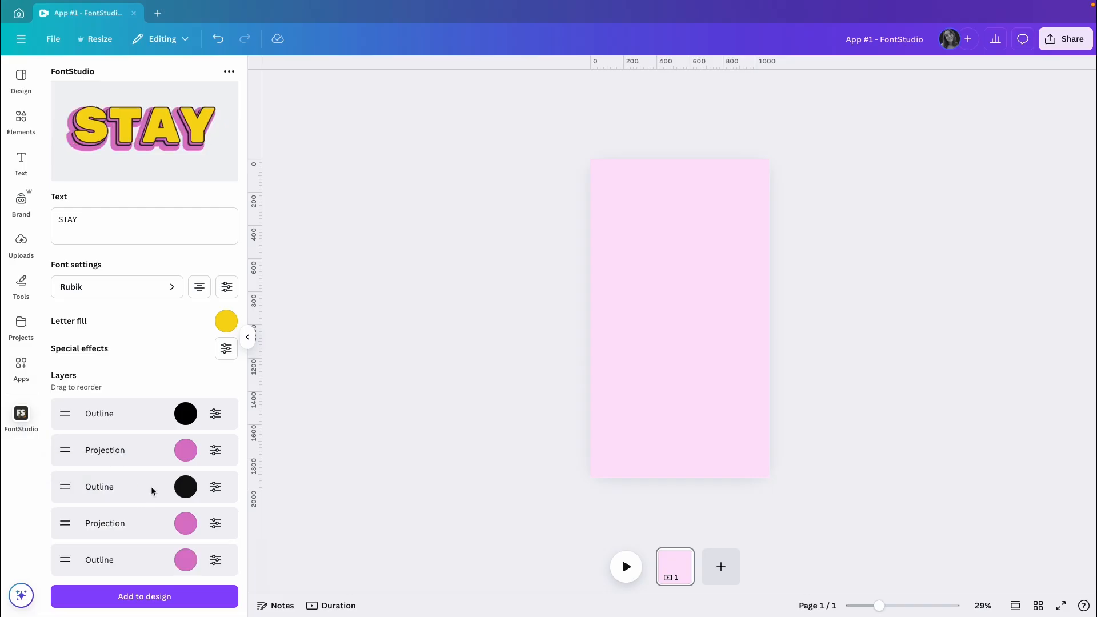
scroll(152, 490, "down", 1)
left_click(184, 523)
left_click(80, 467)
left_click(155, 581)
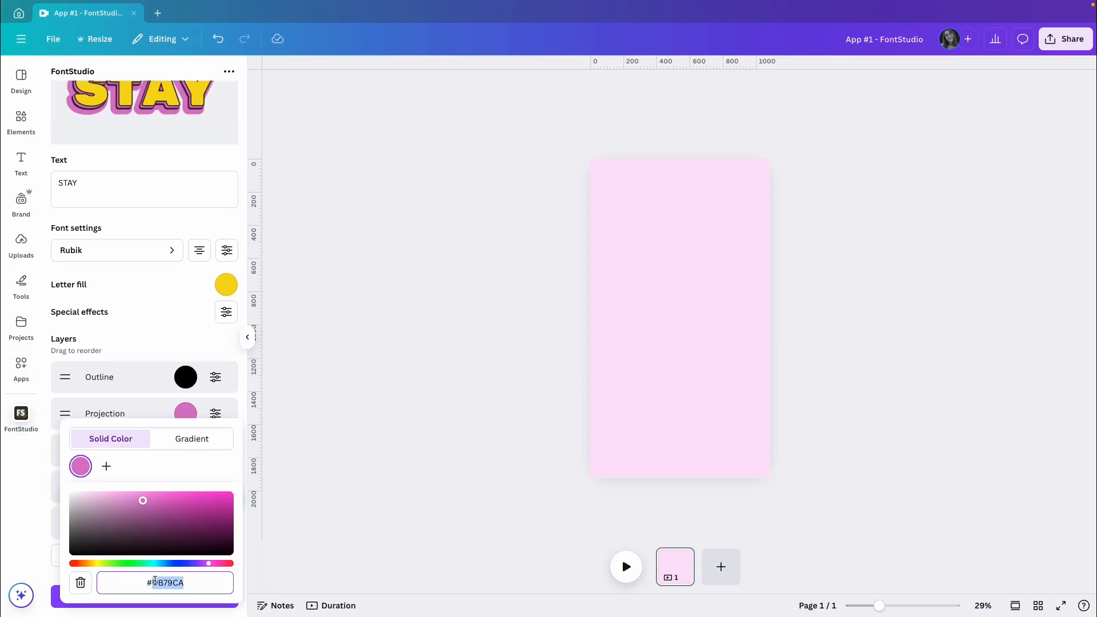
type("000000")
left_click(149, 469)
Step: Set the new lowest Outline layer's thickness to 25
left_click(215, 528)
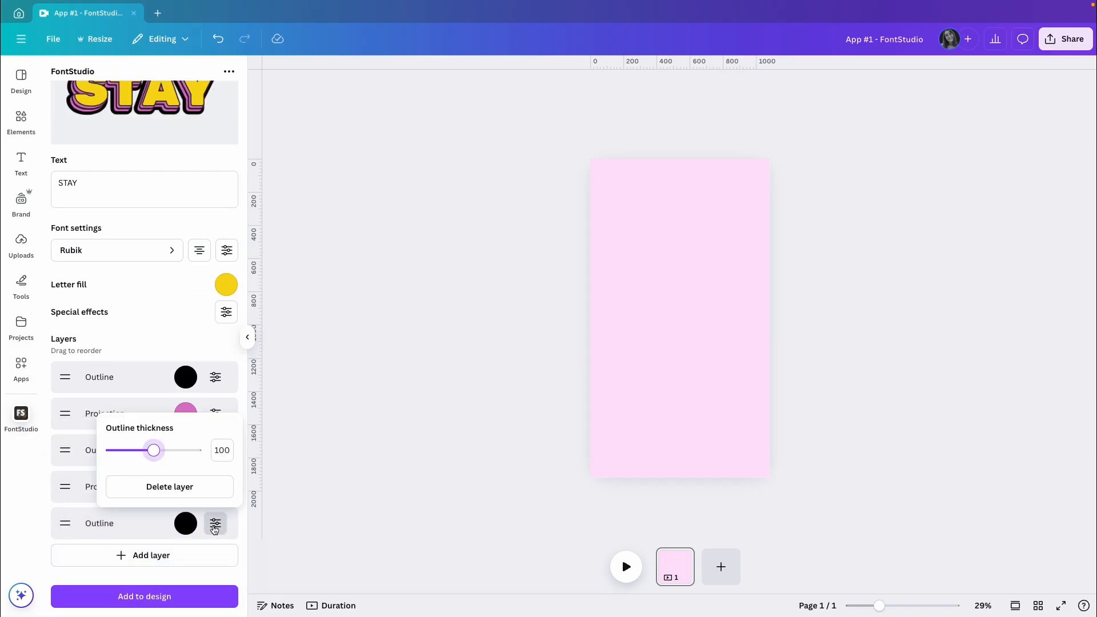
double_click(223, 451)
type("25")
left_click(213, 528)
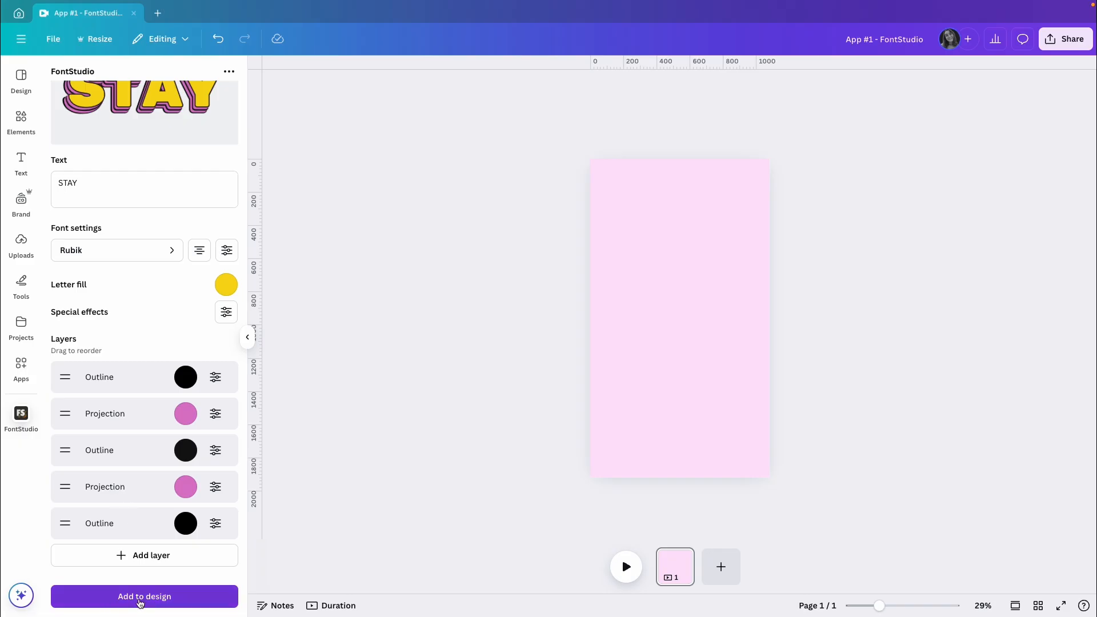
Step: Add the STAY lettering to the design and enlarge it to about the width of the page
left_click(139, 597)
left_click_drag(644, 298, 597, 272)
left_click_drag(716, 339, 777, 389)
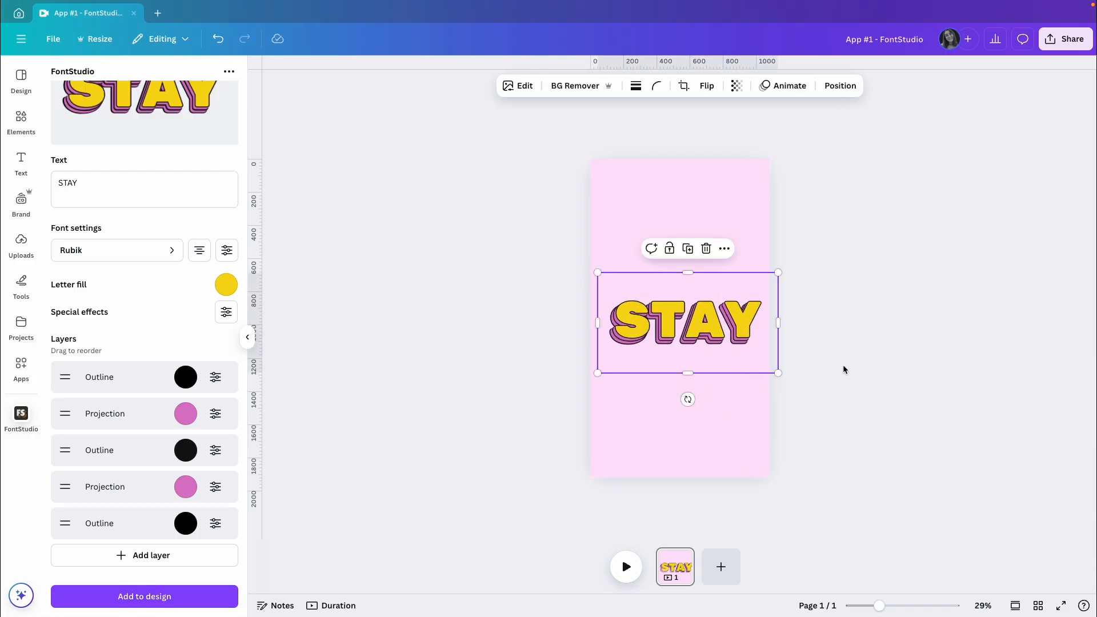
Step: Change the lettering text to COOL, add it to the design and place it directly below STAY
triple_click(118, 179)
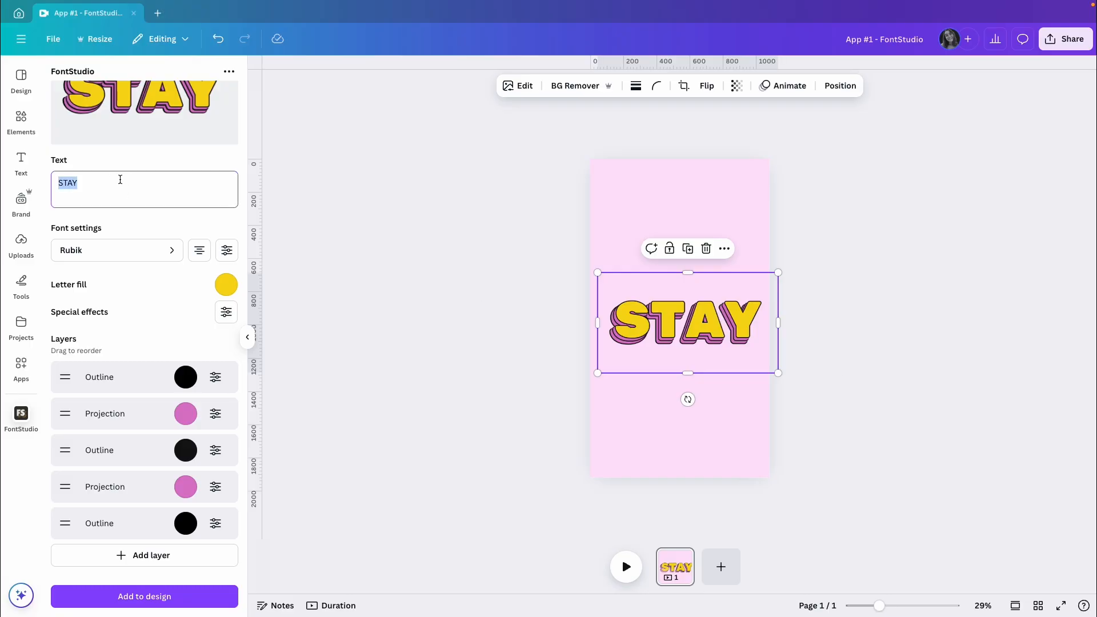
type("COOL")
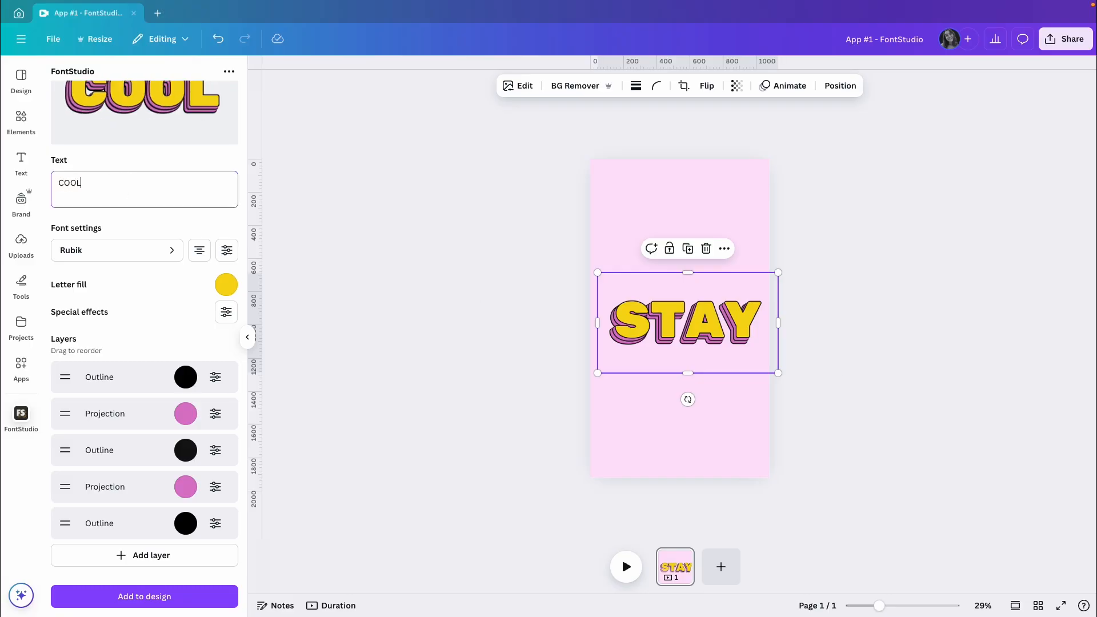
left_click(145, 596)
left_click_drag(680, 343, 690, 386)
Step: Scale STAY and COOL down together to fit within the page and move them to its middle
left_click(693, 307, "shift")
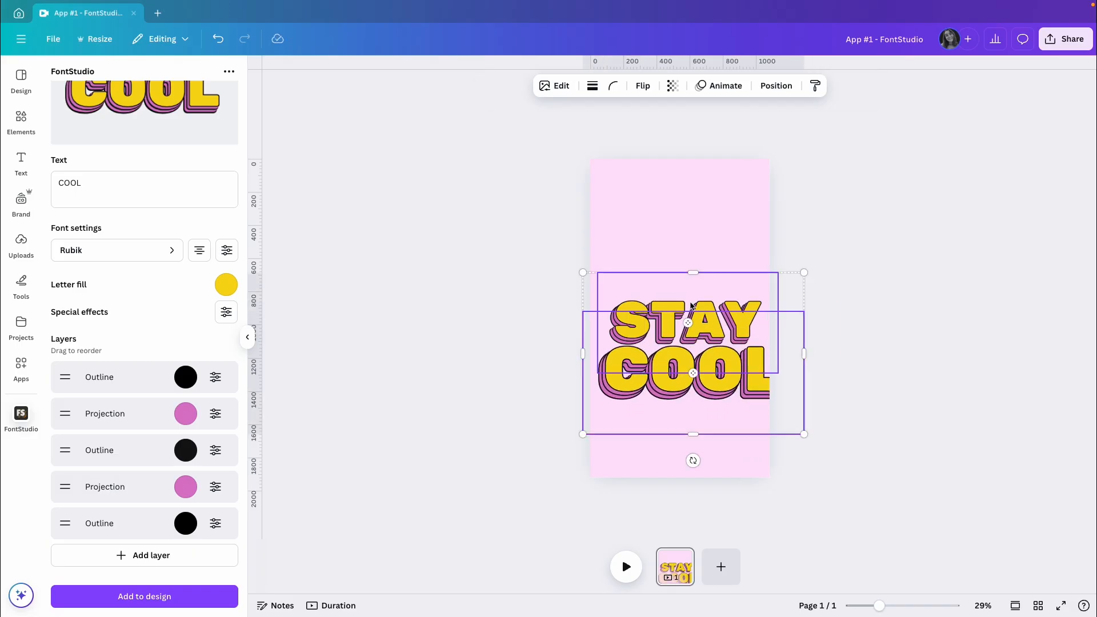
left_click_drag(804, 273, 766, 298)
left_click_drag(693, 364, 699, 315)
left_click(848, 421)
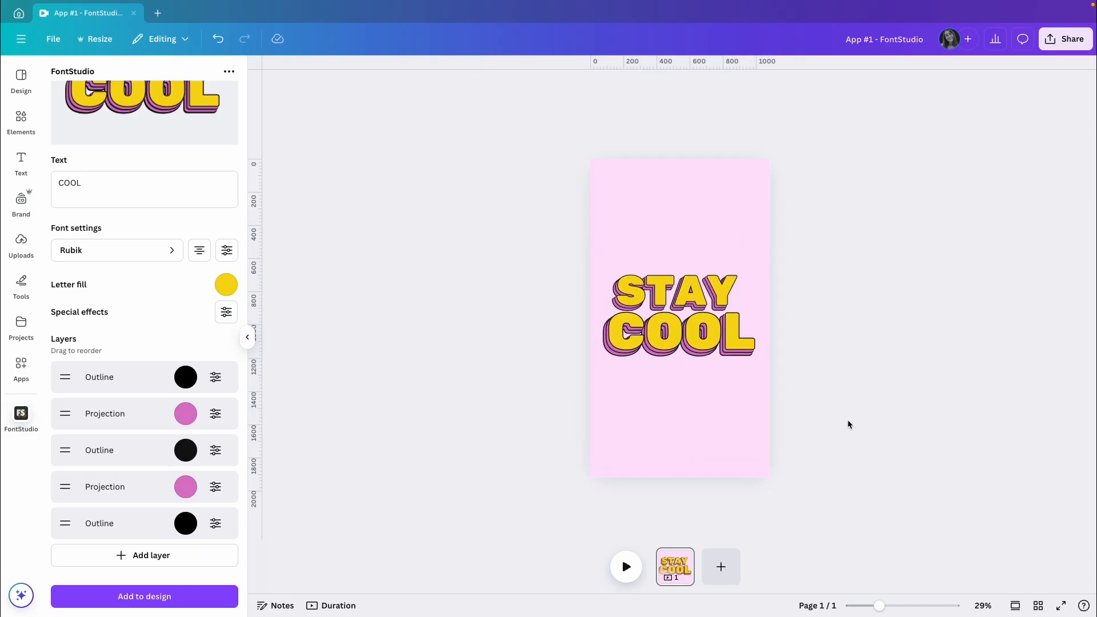
Step: Return to FontStudio's template gallery and browse the other lettering styles
scroll(153, 274, "up", 3)
left_click(60, 96)
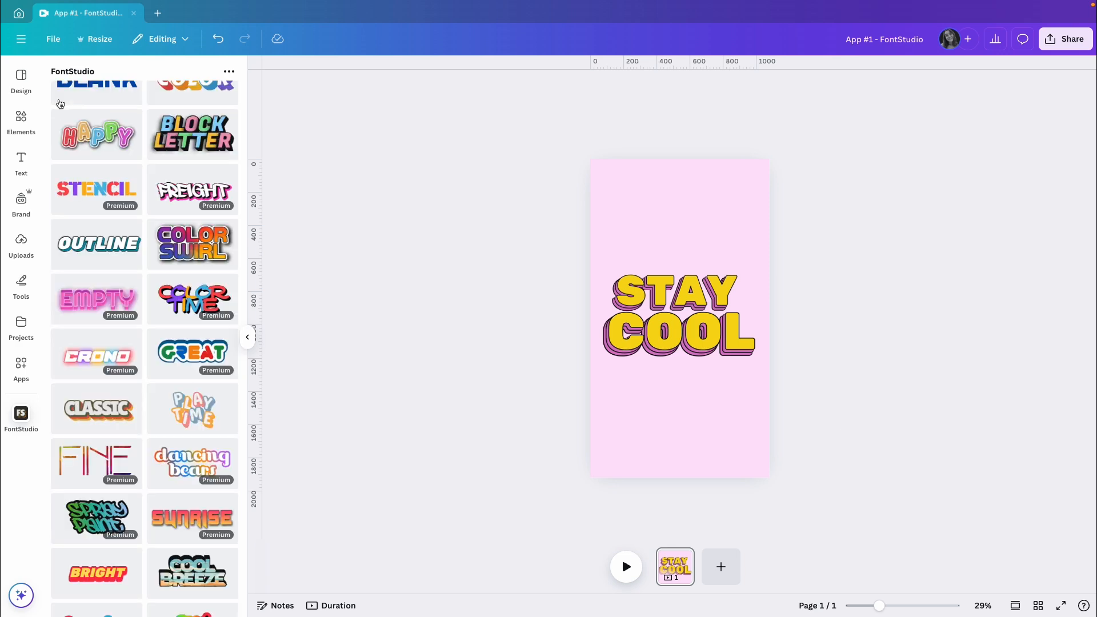
scroll(156, 350, "down", 3)
scroll(156, 351, "down", 5)
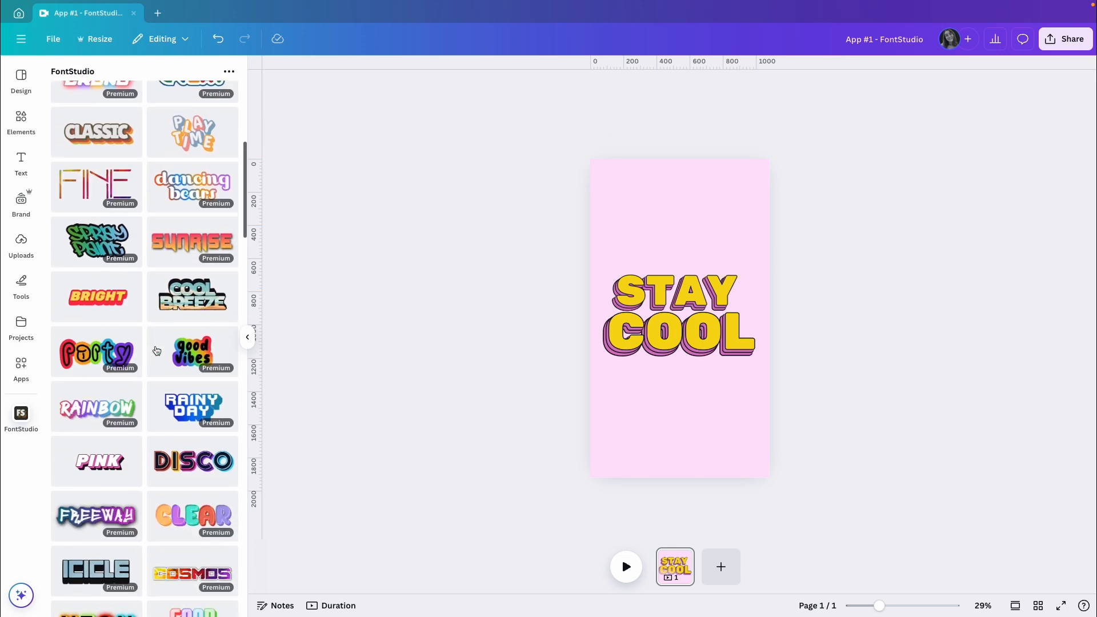
scroll(156, 350, "down", 4)
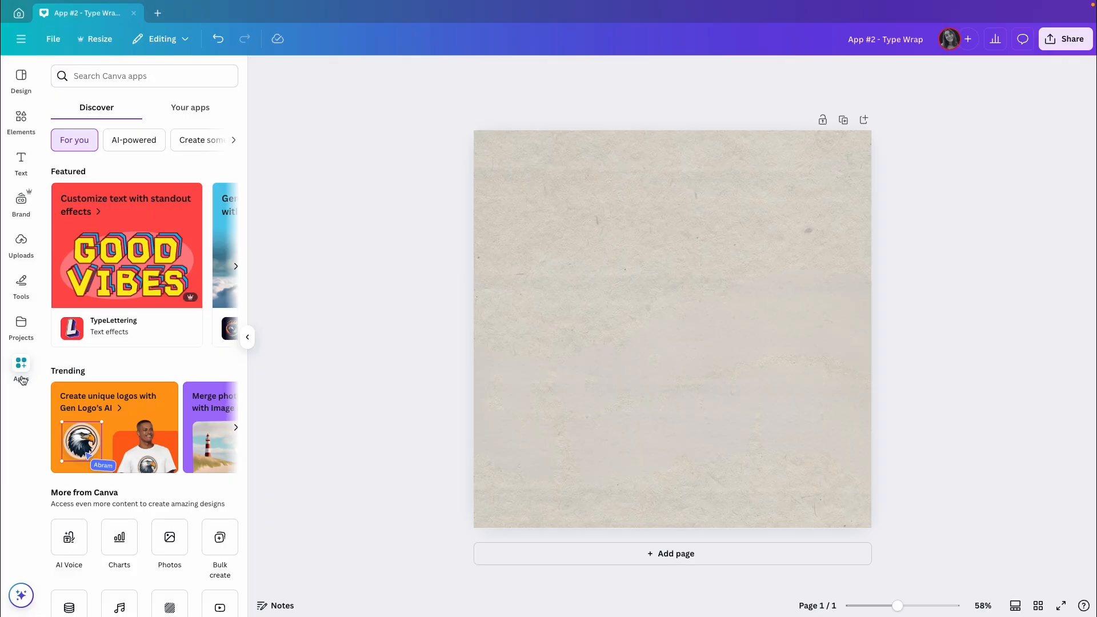
Step: Search the Canva apps for "type wrap" and open the Type Warp app
left_click(143, 77)
type("ty")
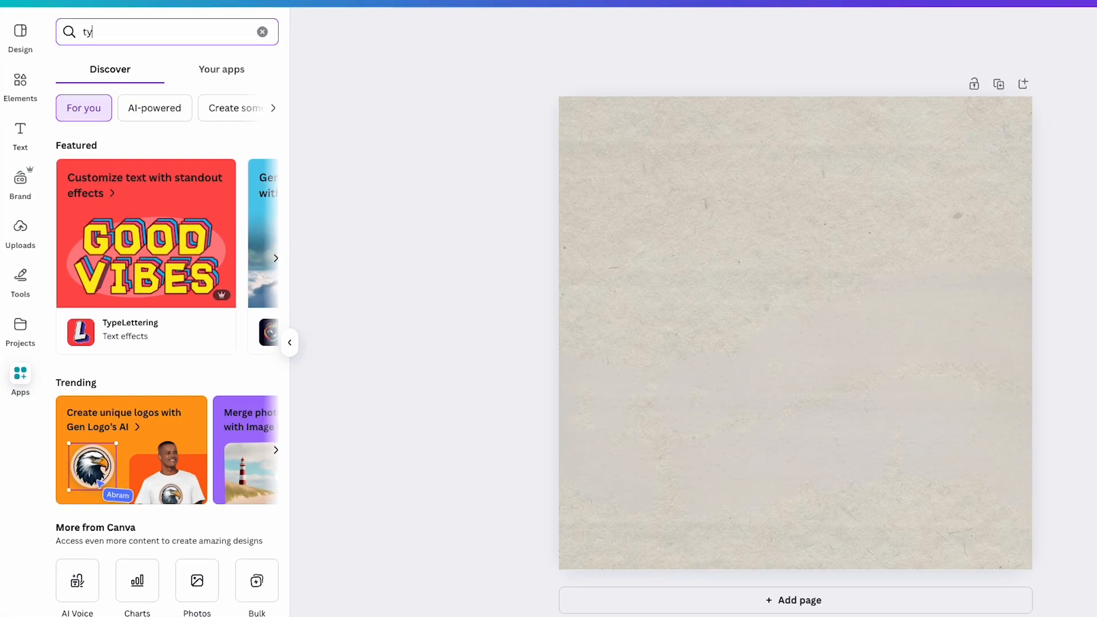
type("pe wrap")
key("Return")
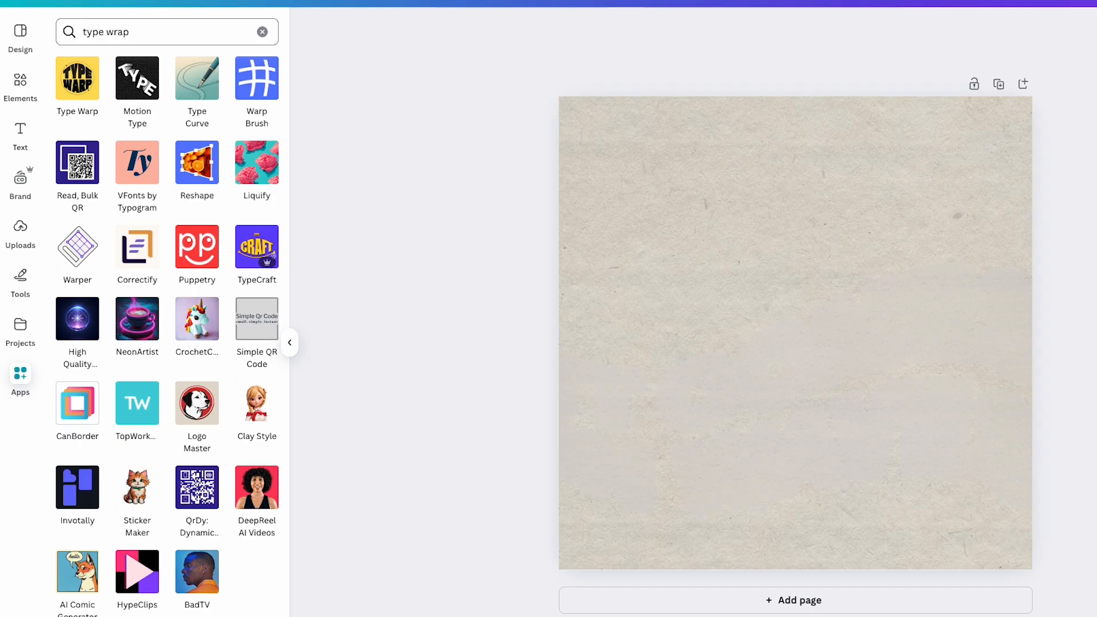
left_click(74, 90)
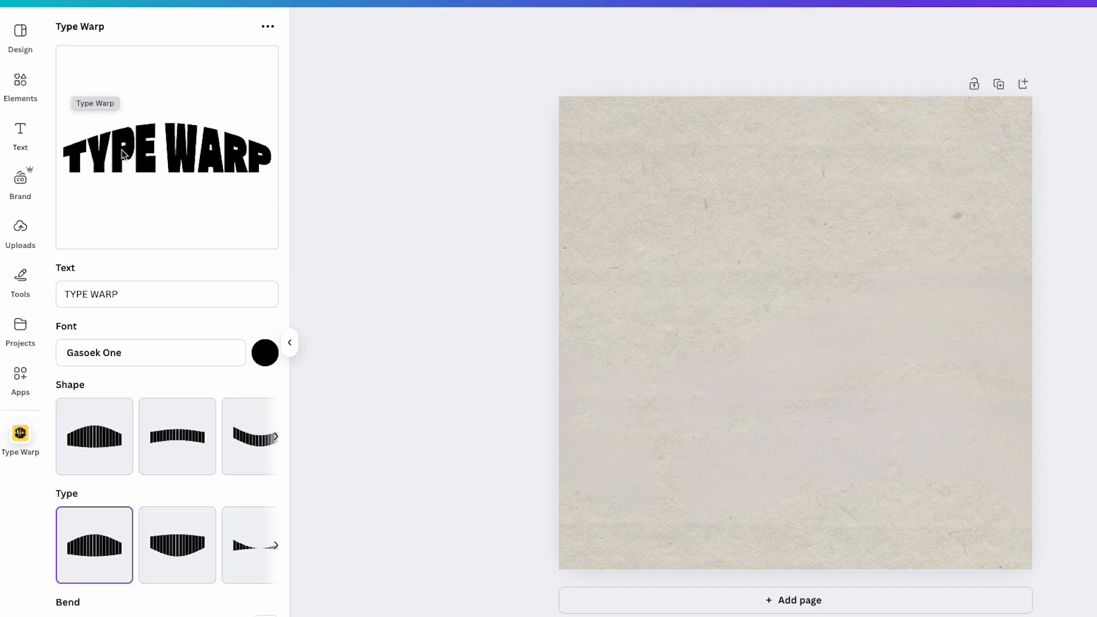
Step: Replace the sample text in Type Warp with "IT COMES"
left_click(154, 295)
key("ctrl+a")
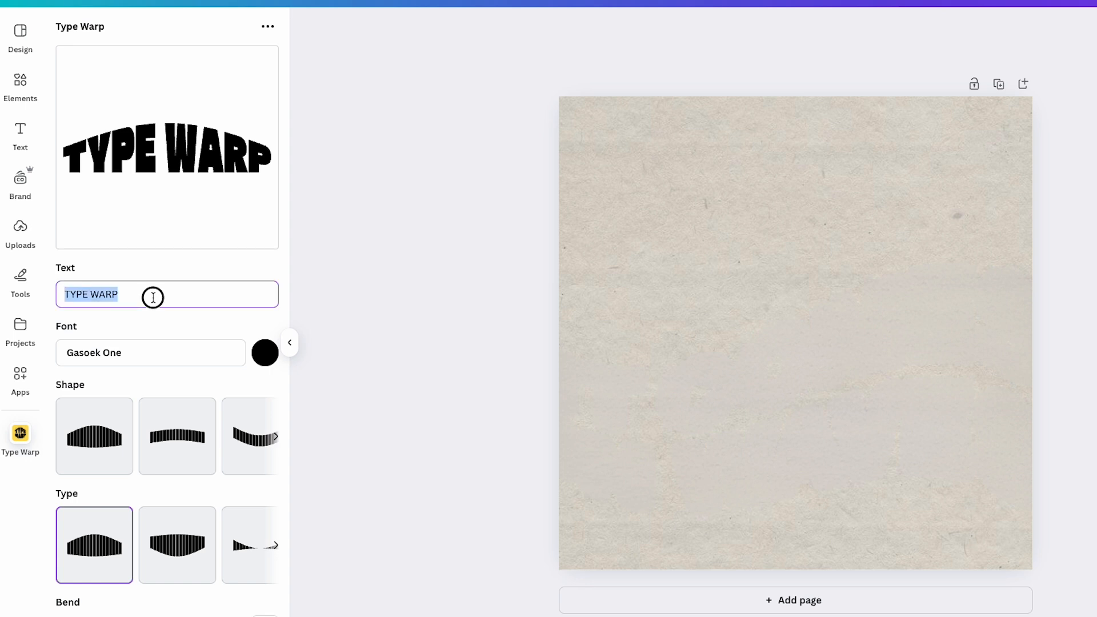
type("IT COMES")
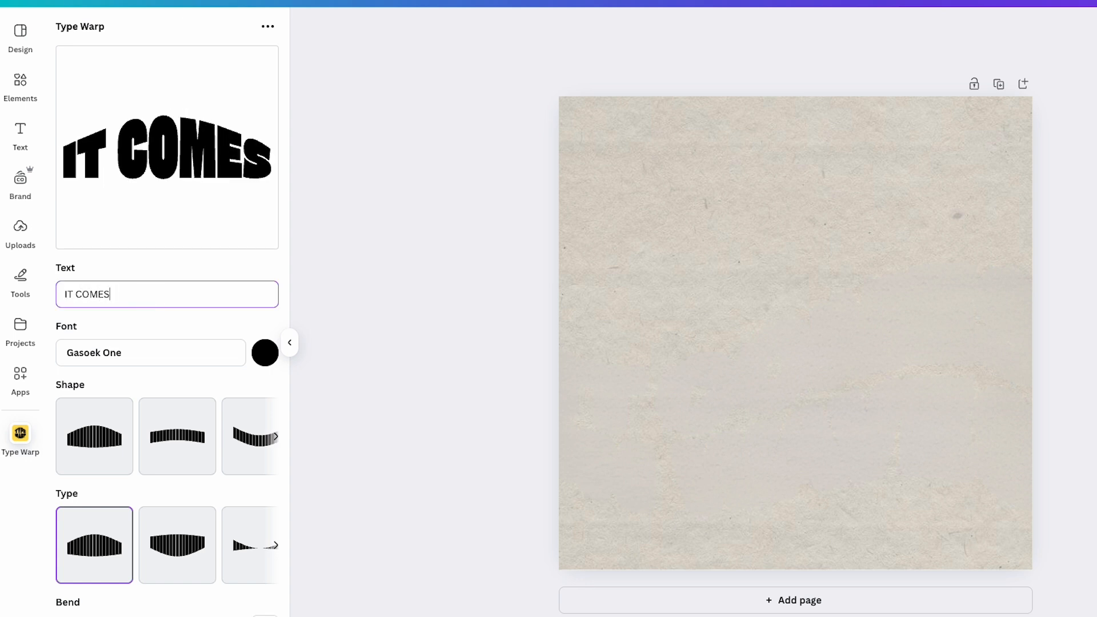
Step: Set the colour of the IT COMES text in Type Warp to the custom hex value #7E9CB6
scroll(152, 297, "down", 1)
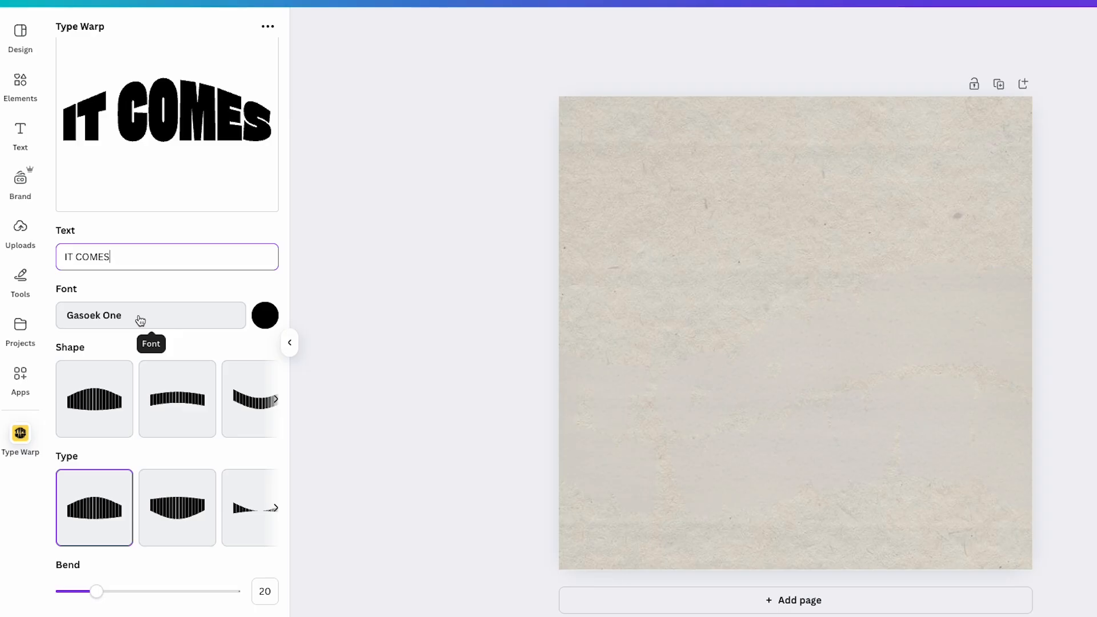
left_click(272, 319)
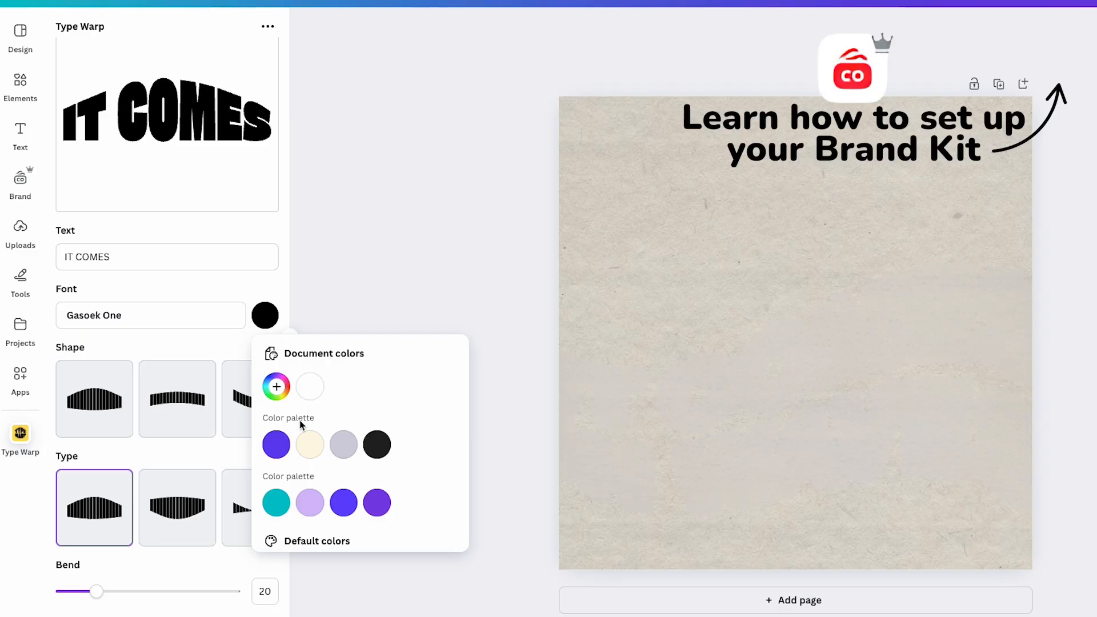
scroll(299, 421, "down", 3)
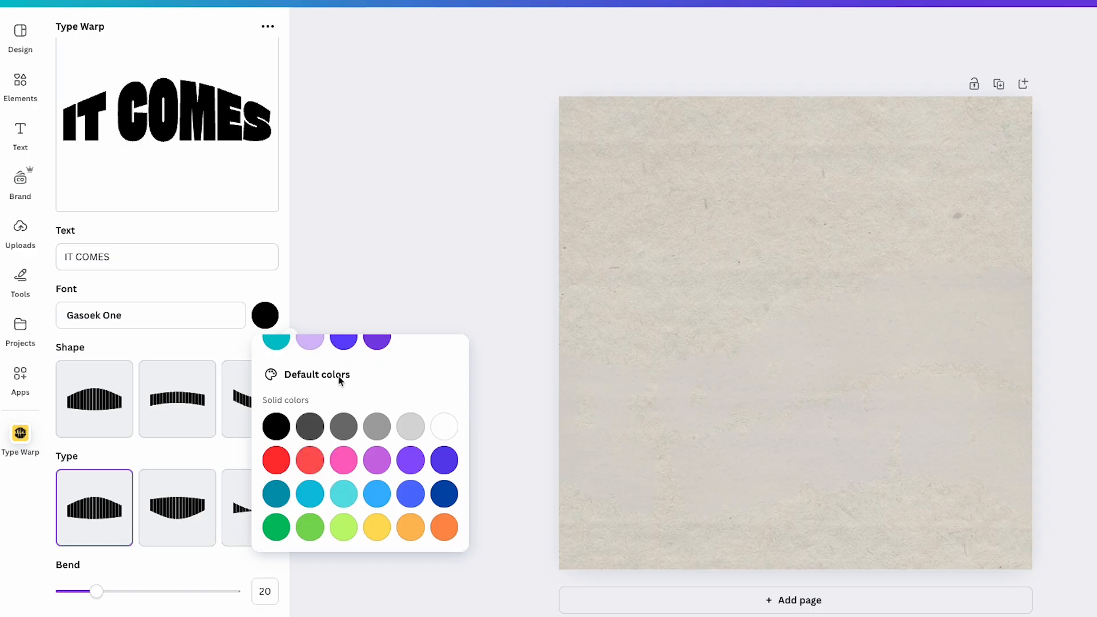
scroll(365, 379, "up", 3)
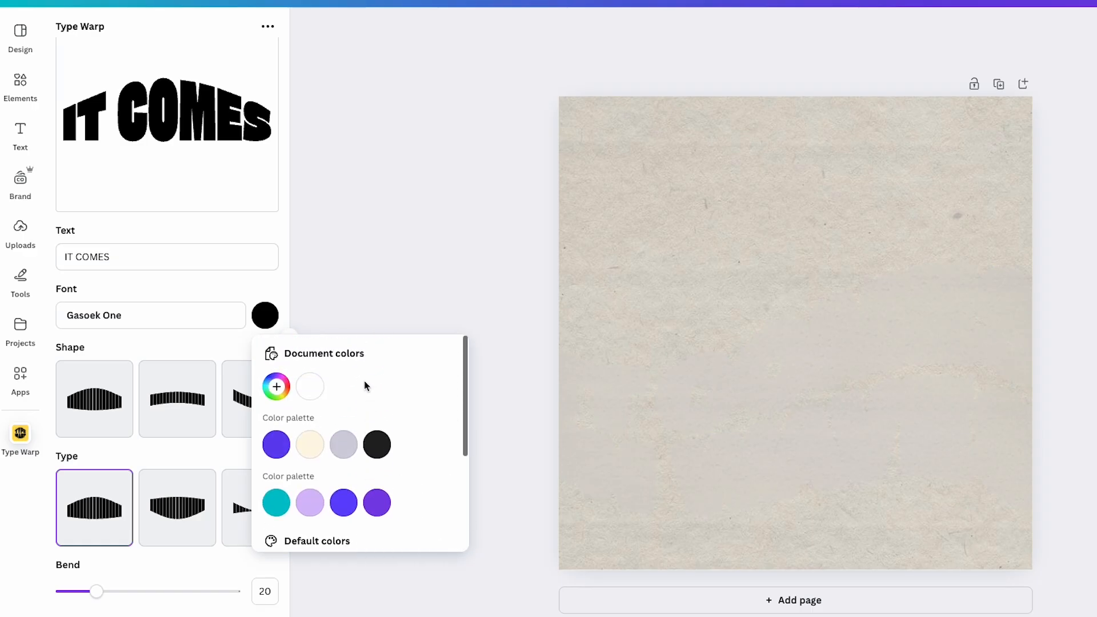
left_click(276, 387)
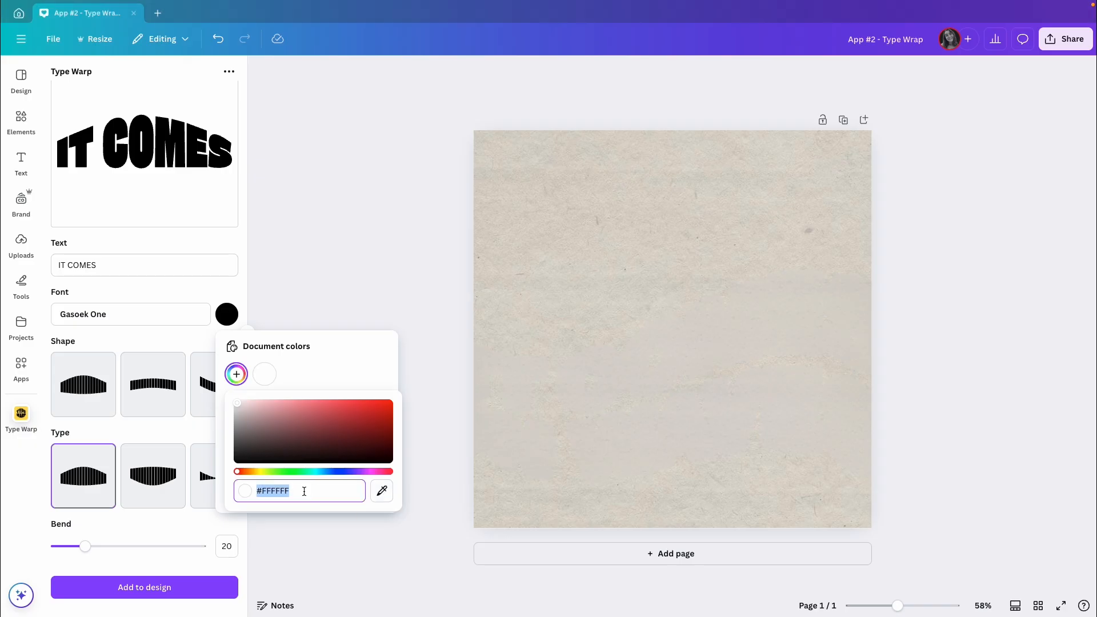
type("#7E9CB6")
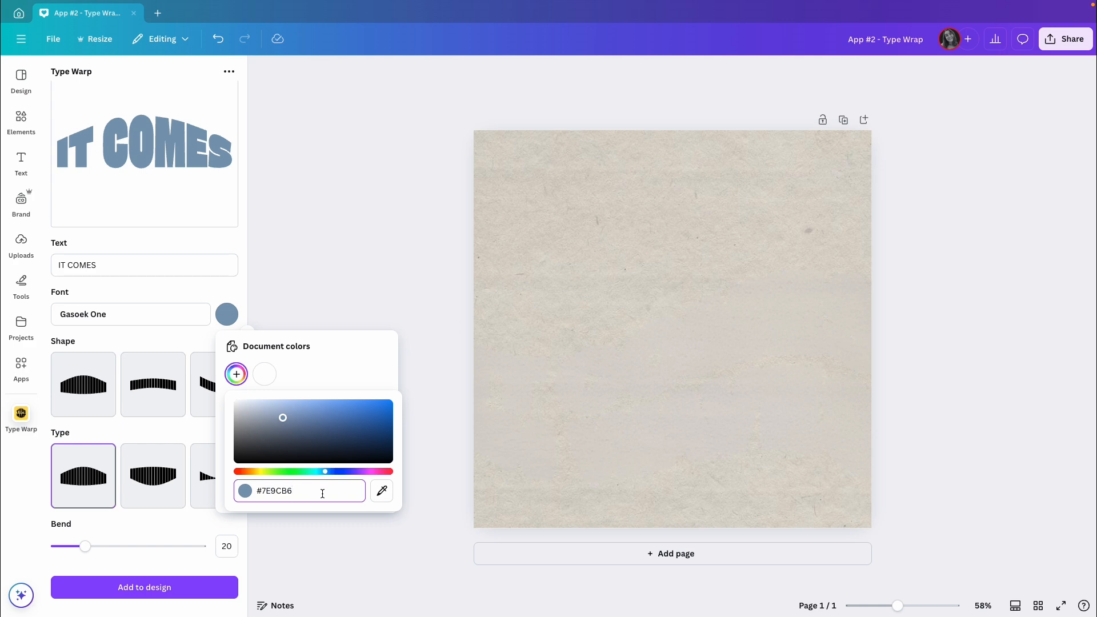
left_click(178, 335)
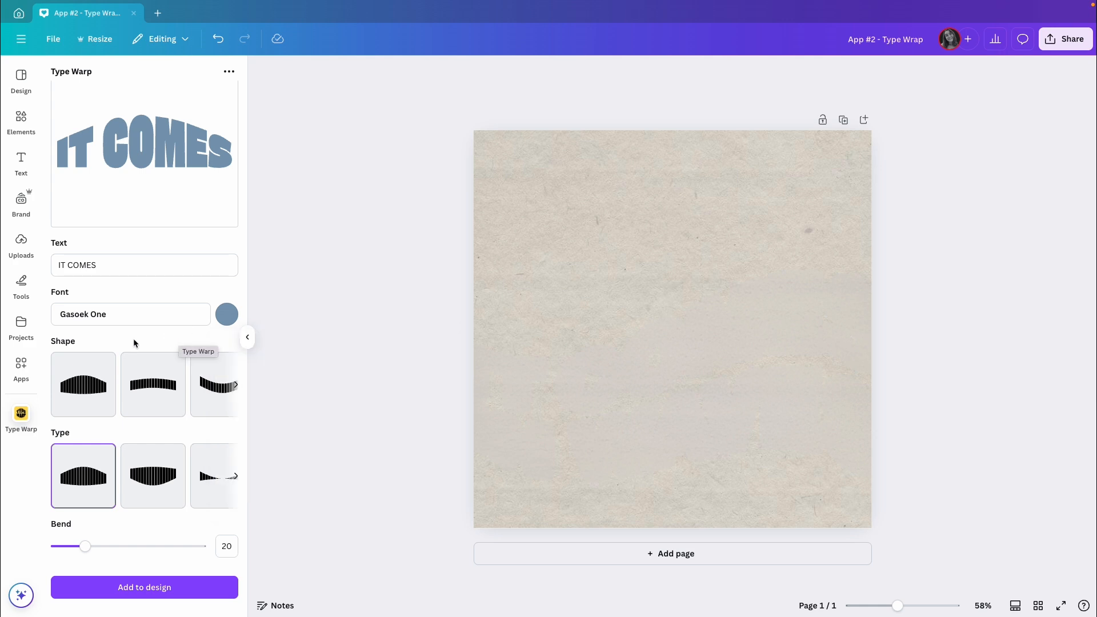
Step: Apply the wavy shape to IT COMES, choose its second wave type and set Waves to 30
scroll(136, 390, "right", 3)
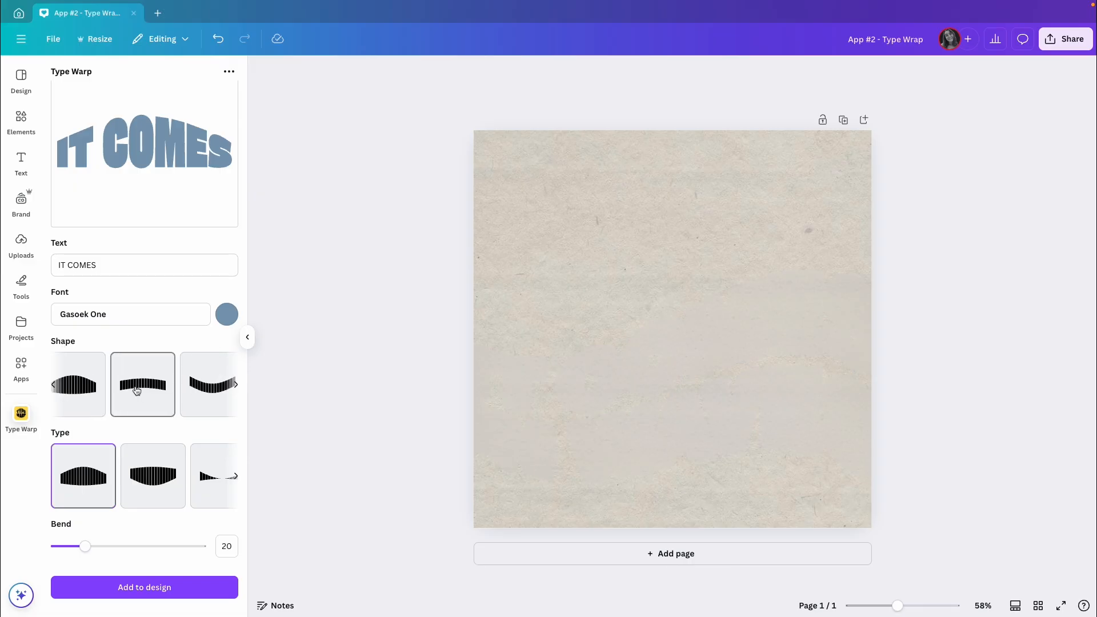
scroll(136, 390, "right", 4)
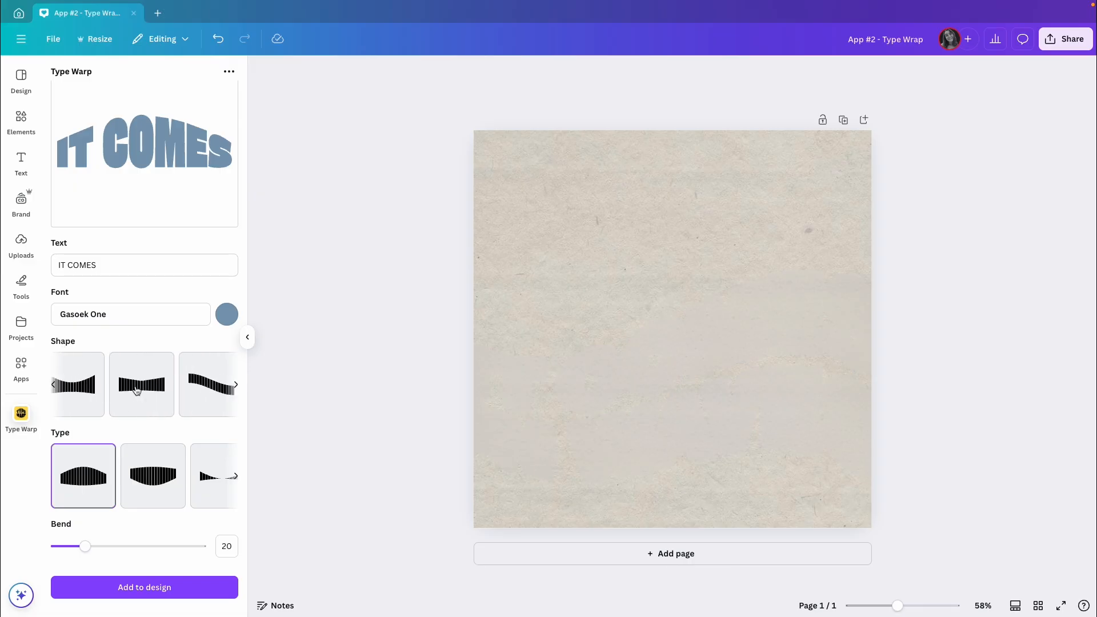
scroll(136, 390, "right", 4)
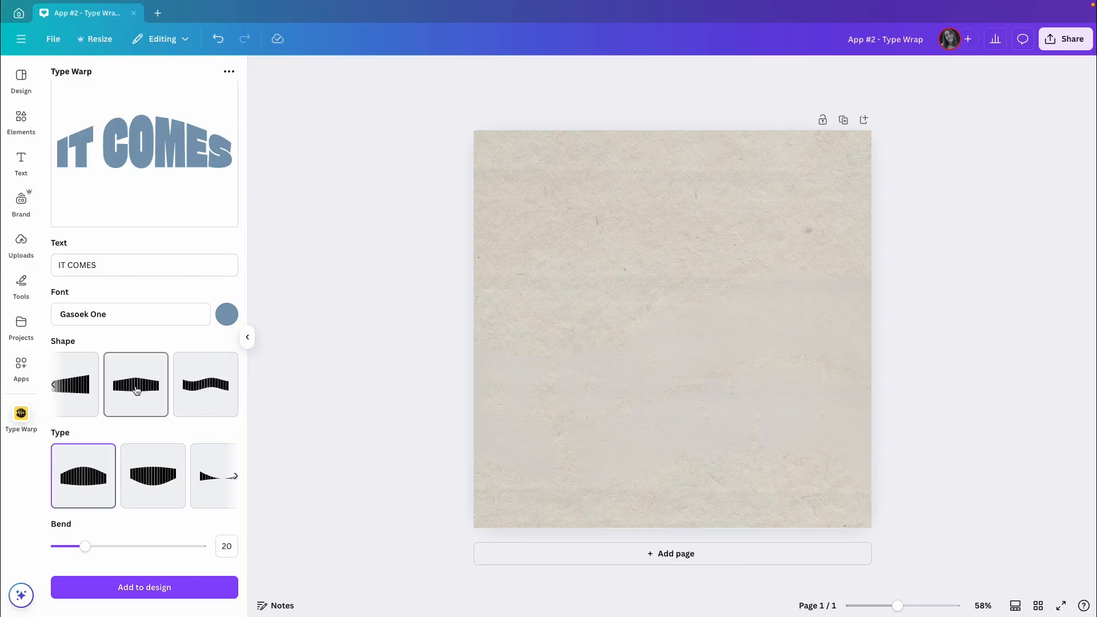
left_click(208, 392)
scroll(211, 440, "down", 2)
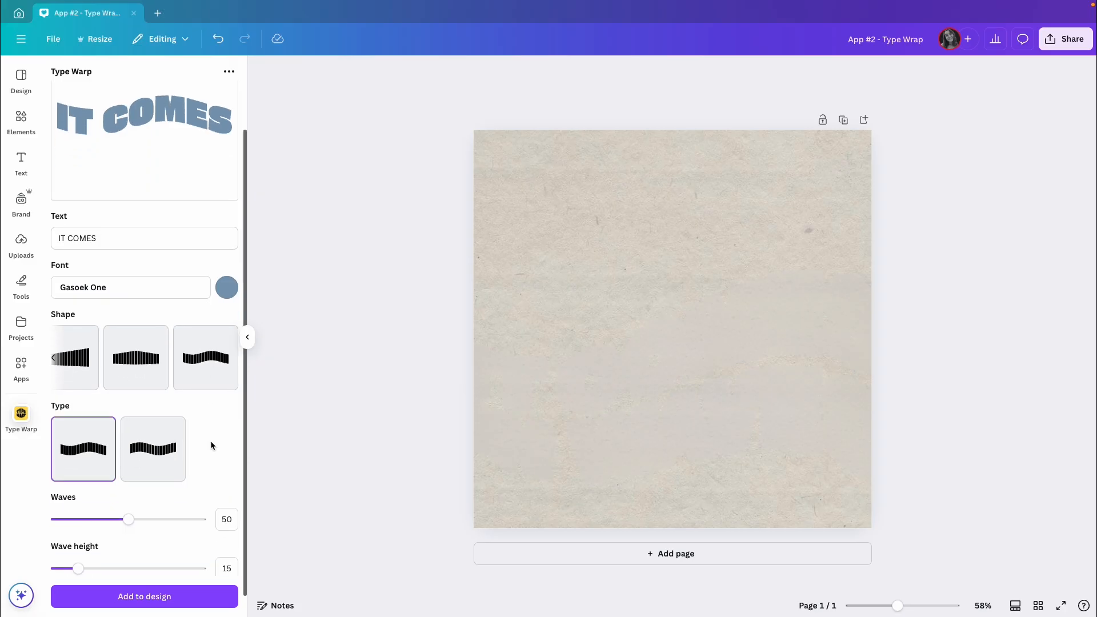
left_click(150, 433)
left_click_drag(128, 497, 101, 502)
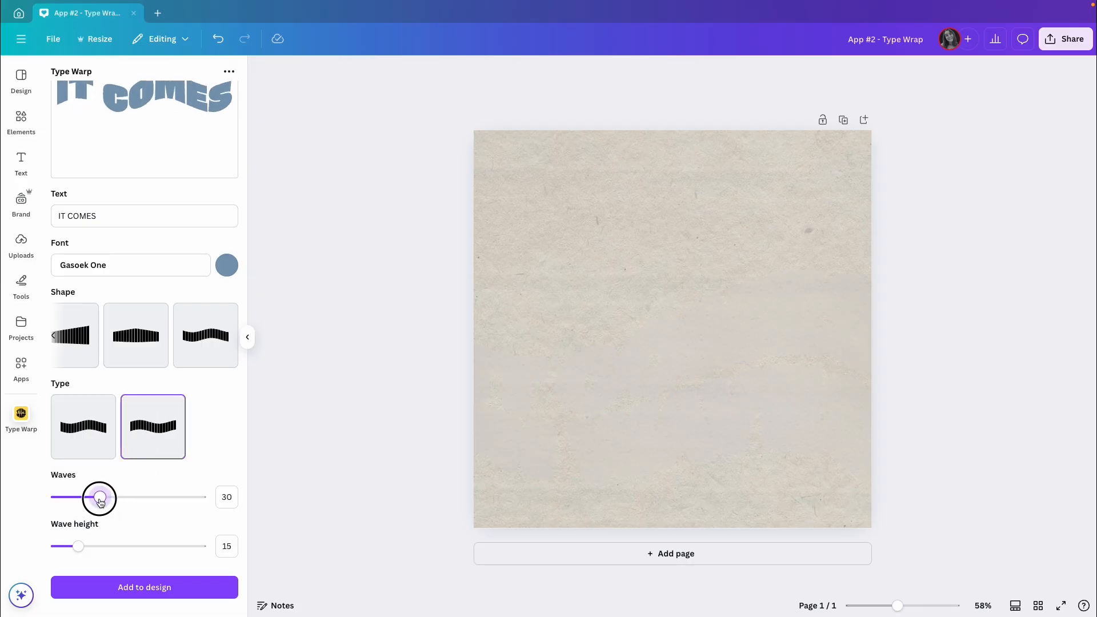
Step: Set the wave height to 15 and add the warped IT COMES text to the design
scroll(235, 448, "up", 3)
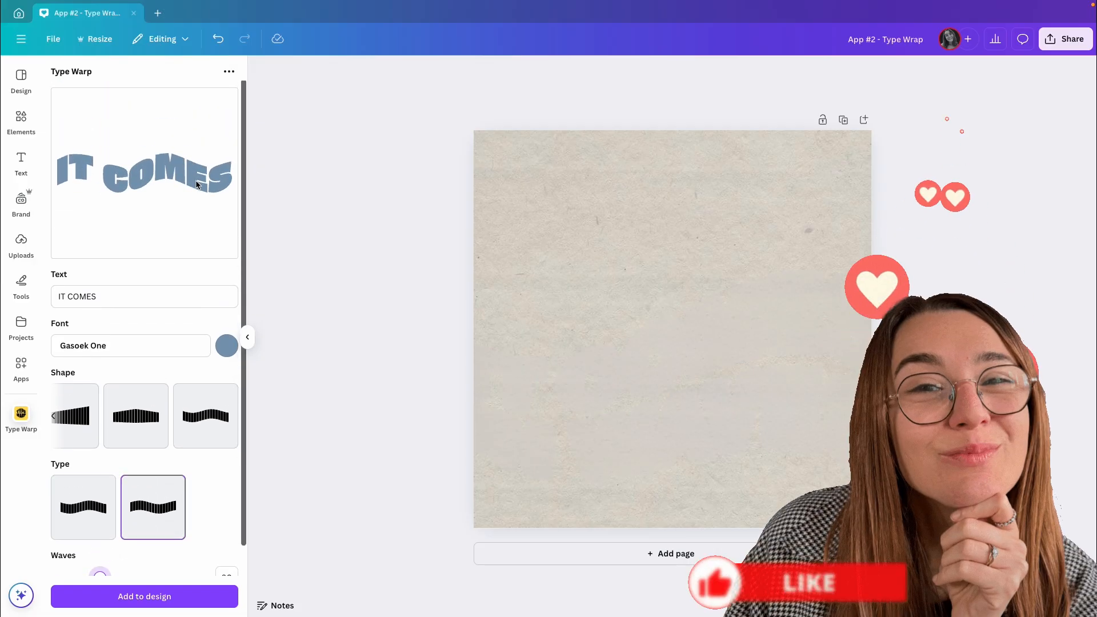
scroll(184, 244, "down", 3)
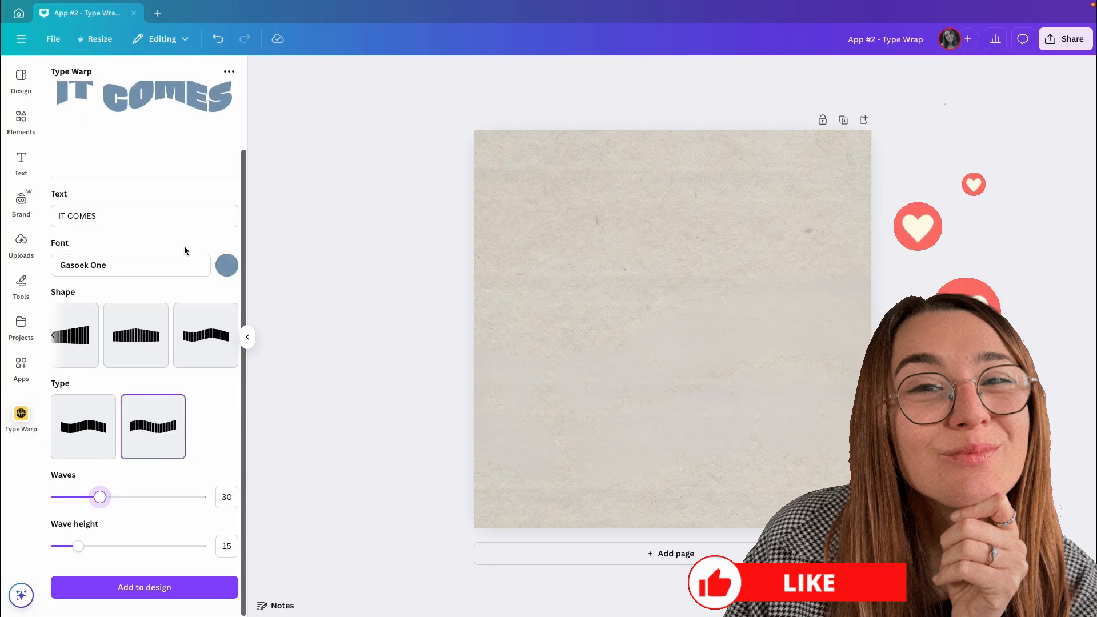
left_click(78, 547)
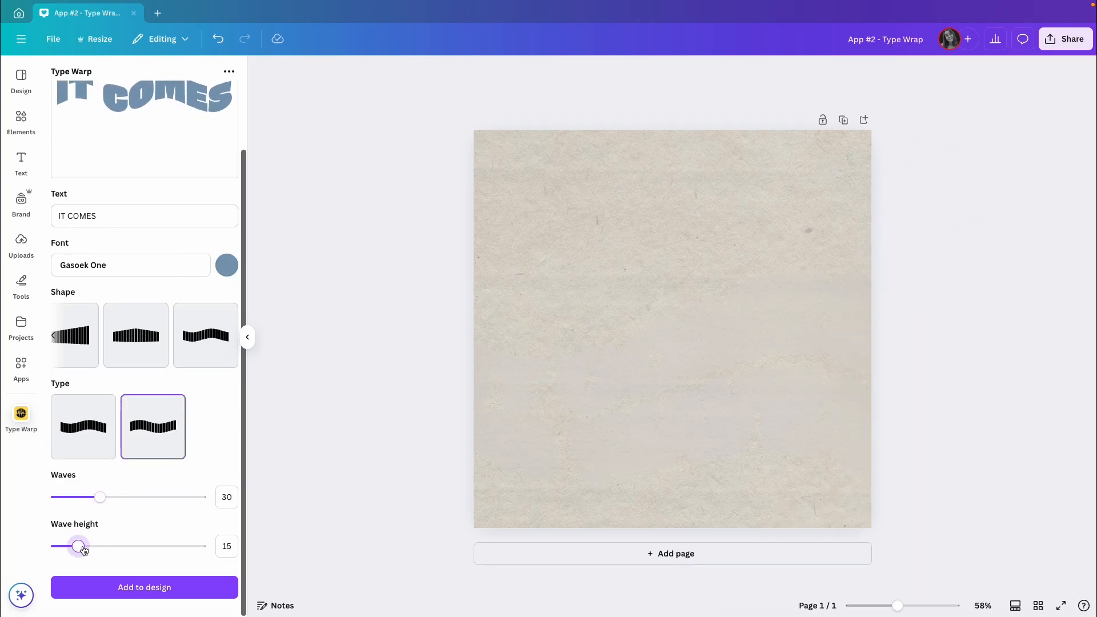
left_click(147, 589)
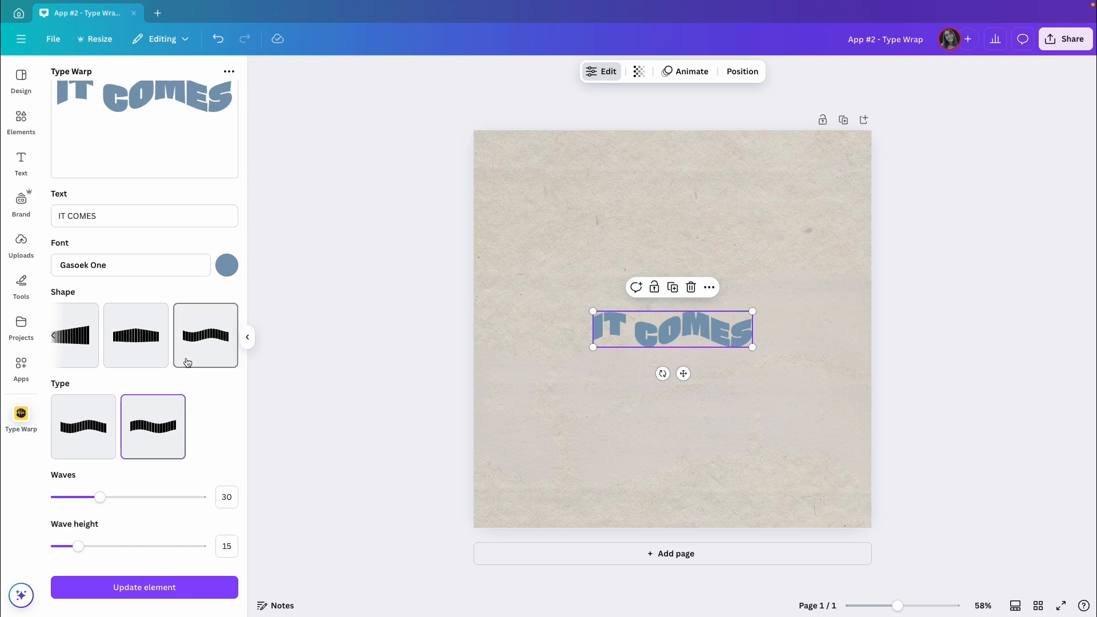
left_click(150, 595)
Step: Duplicate IT COMES directly below the original and change the copy's text to "LIKE WAVES"
left_click_drag(646, 330, 646, 378)
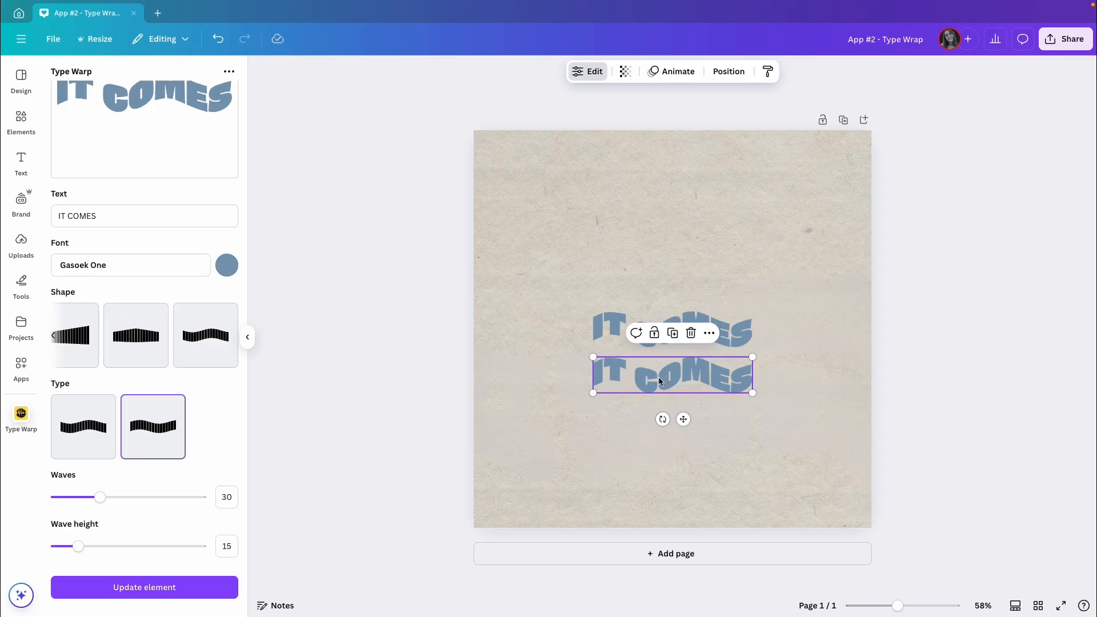
triple_click(147, 218)
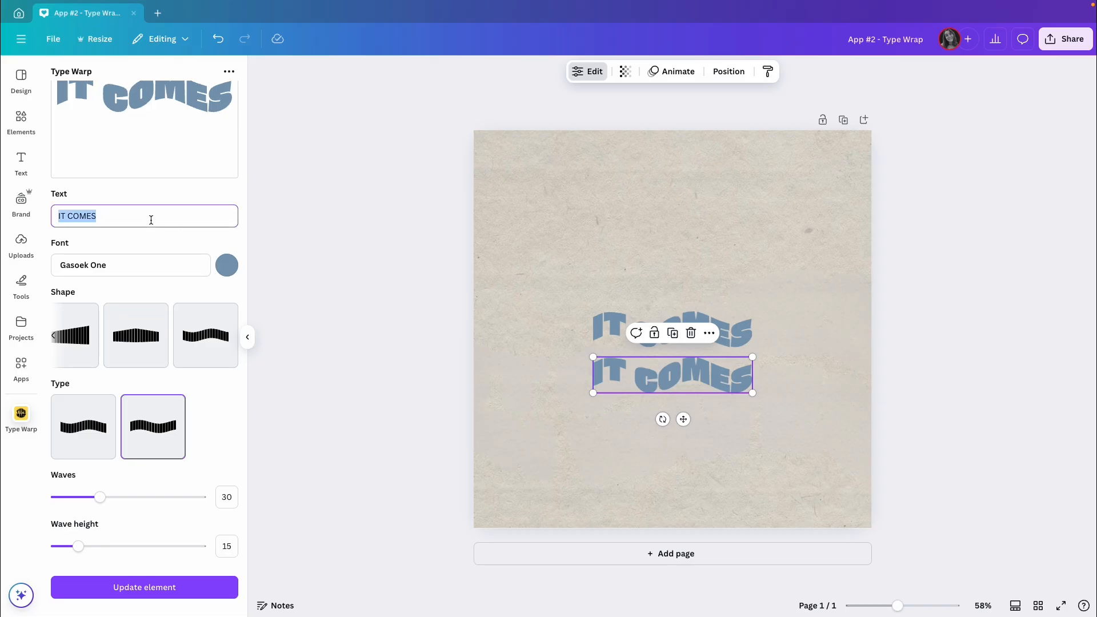
type("LIKE WA")
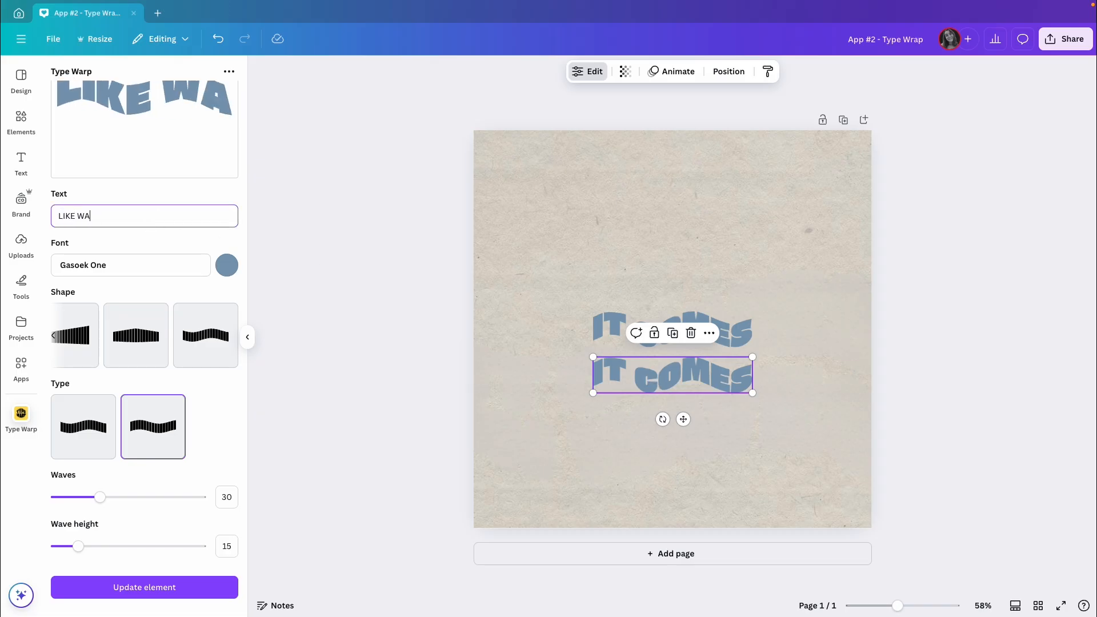
type("VES")
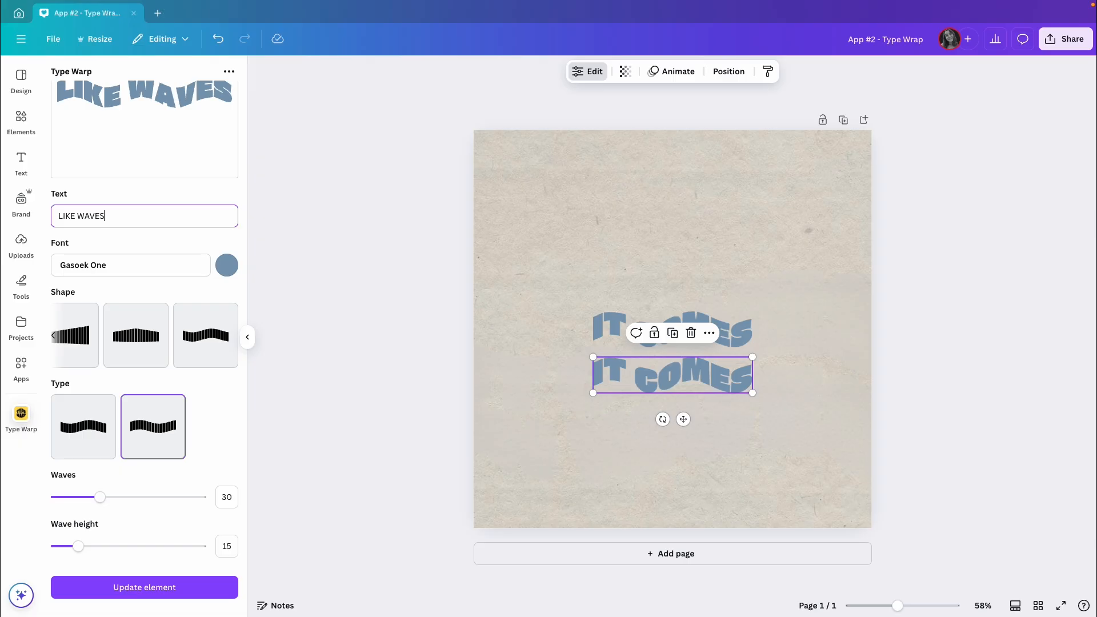
scroll(164, 233, "up", 1)
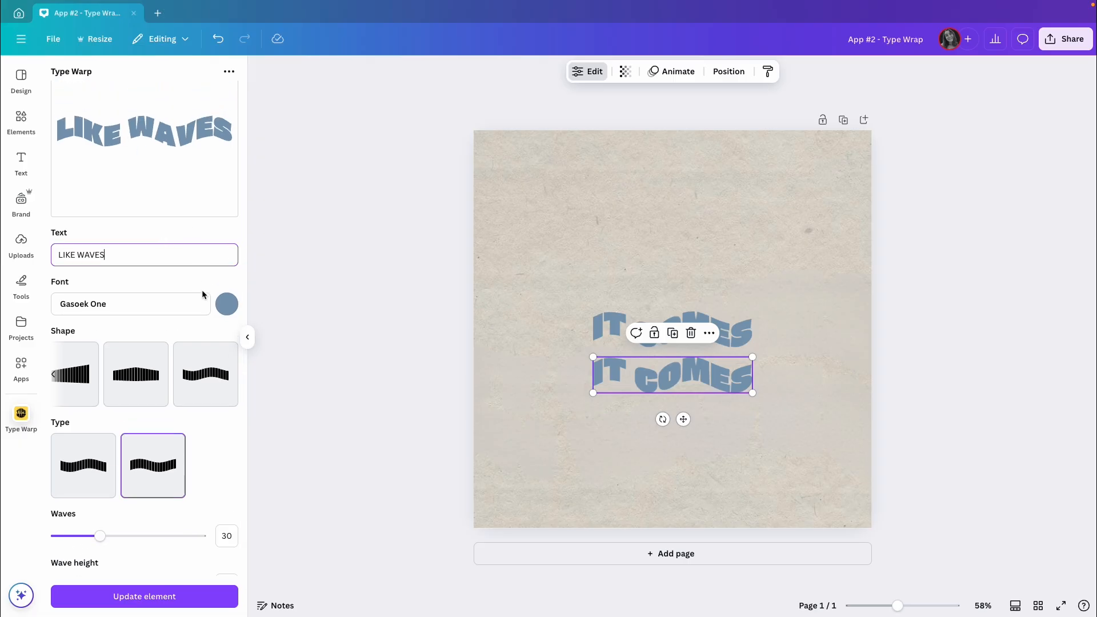
scroll(202, 292, "down", 1)
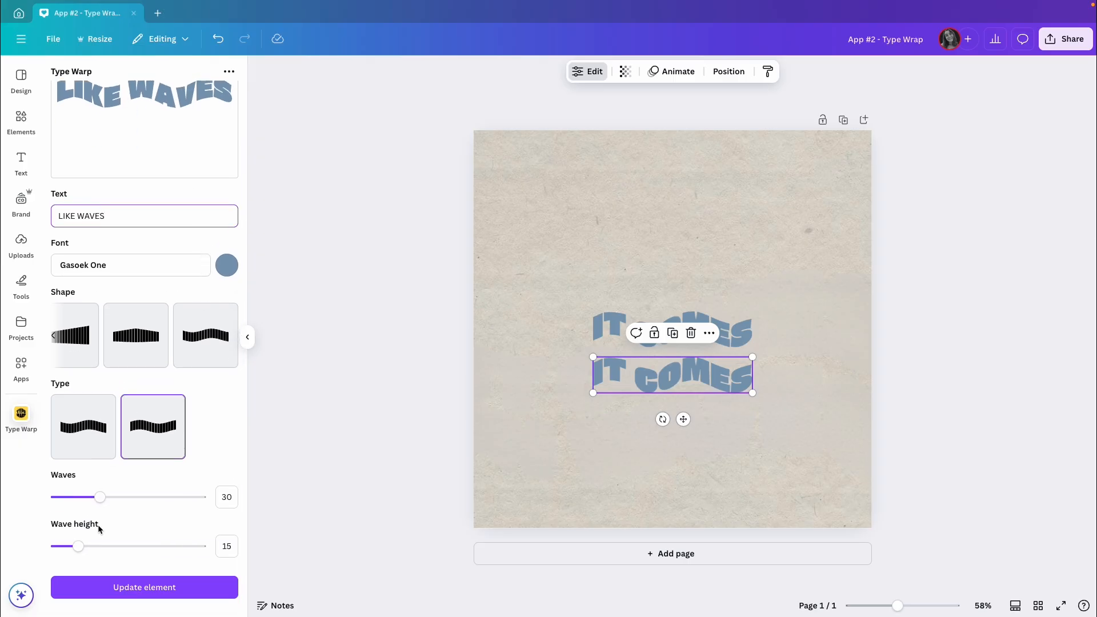
left_click(136, 588)
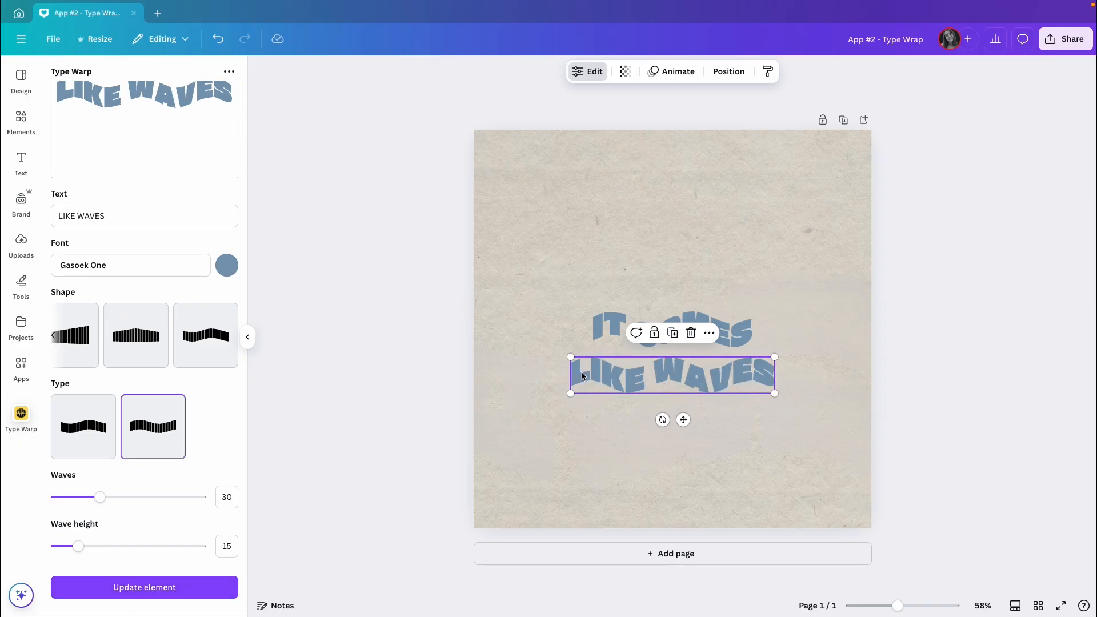
Step: Enlarge IT COMES and LIKE WAVES to nearly the page width and stack them closely with their left edges aligned
mouse_move(615, 377)
left_mouse_down()
mouse_move(598, 369)
mouse_move(632, 369)
left_mouse_up()
left_click(658, 328, "shift")
left_click_drag(592, 312, 495, 260)
left_click_drag(797, 378, 839, 393)
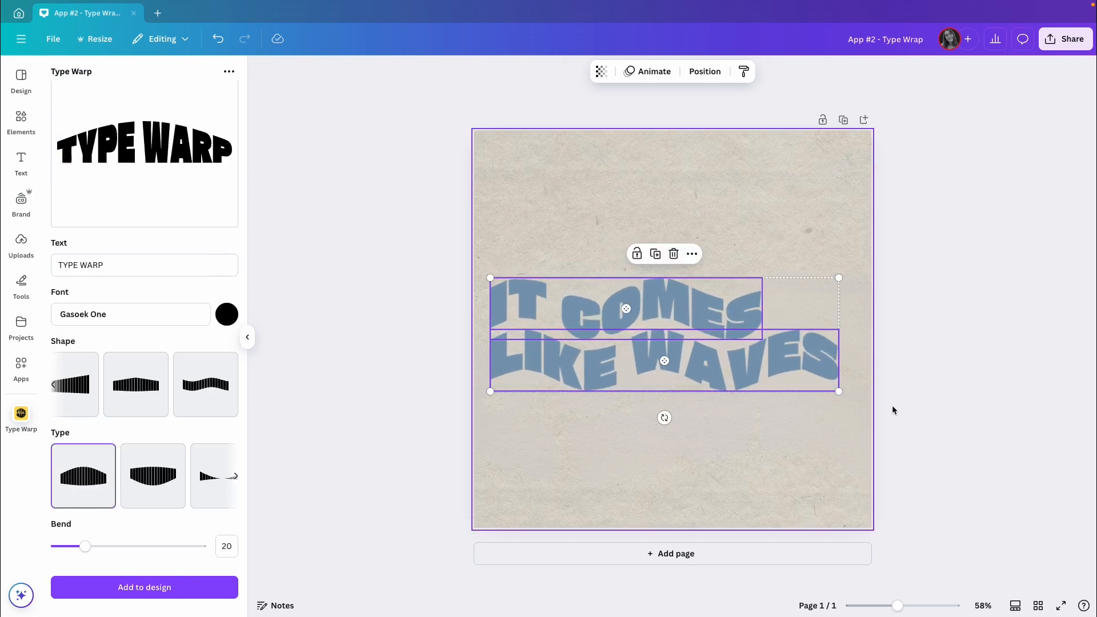
left_click(897, 413)
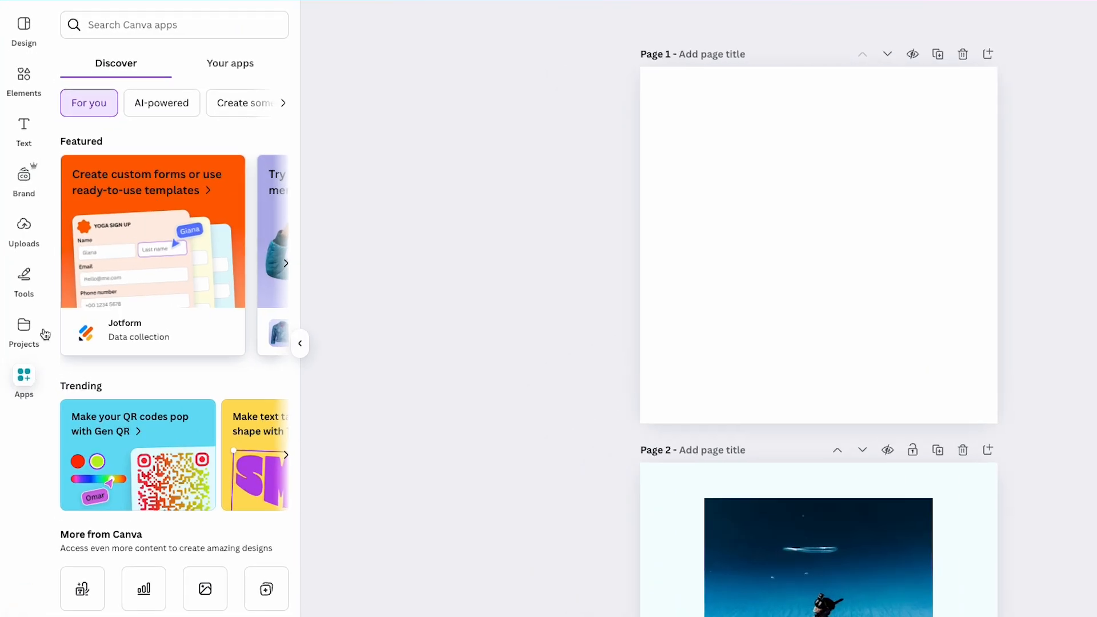
Step: Search the Canva apps for "typecutout" and open the TypeCutOut app
left_click(127, 75)
type("typecutout")
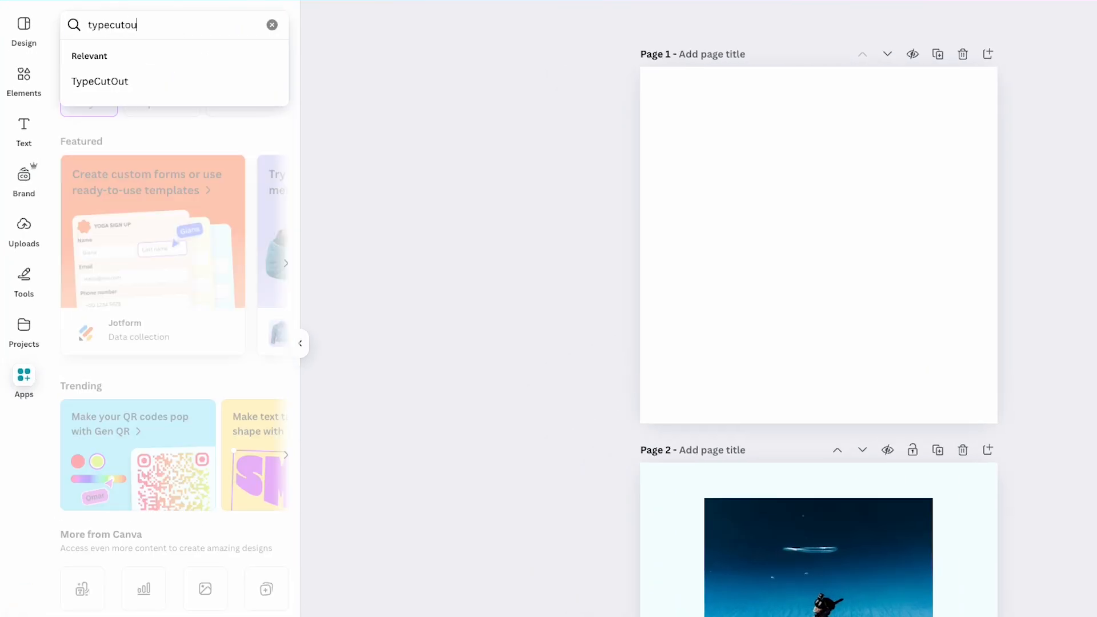
key("Return")
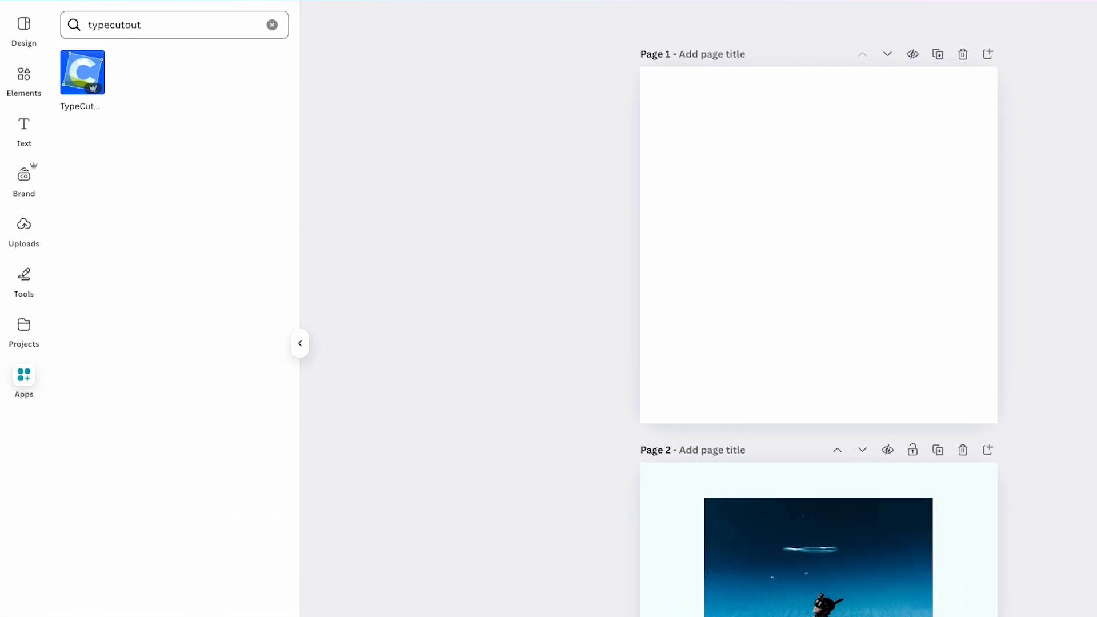
left_click(80, 82)
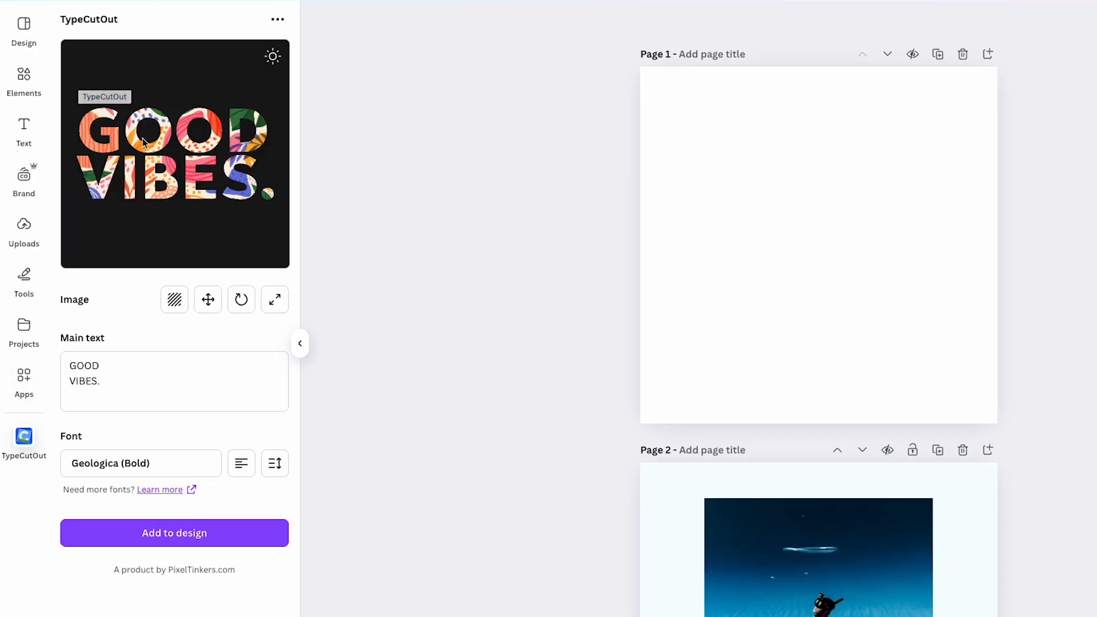
Step: Replace the TypeCutOut fill image with the underwater photo from page 2
left_click(171, 302)
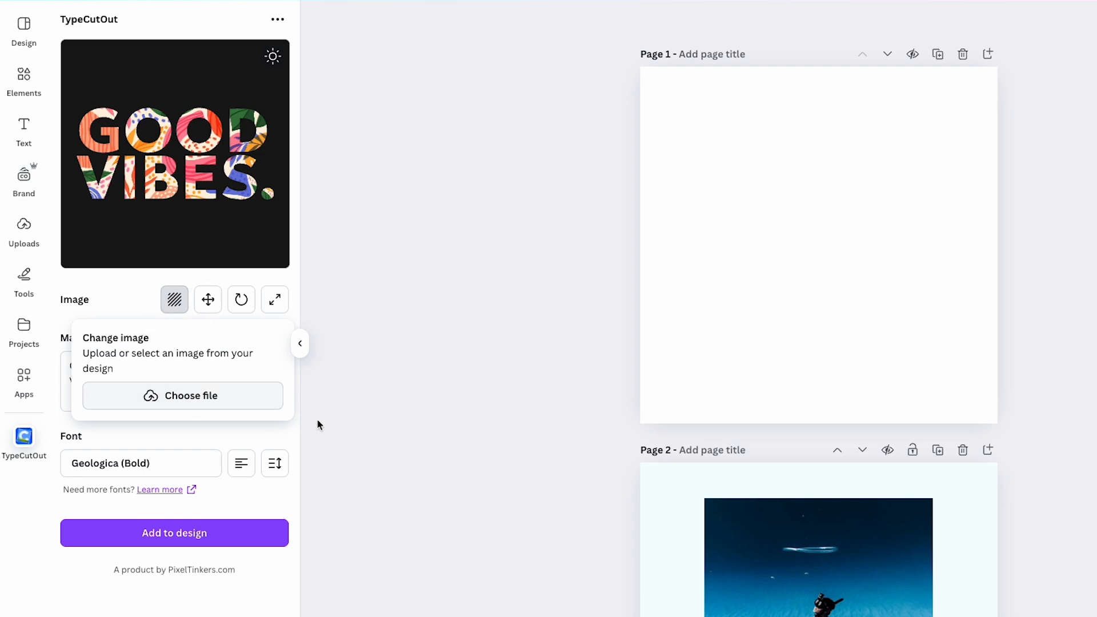
left_click(774, 571)
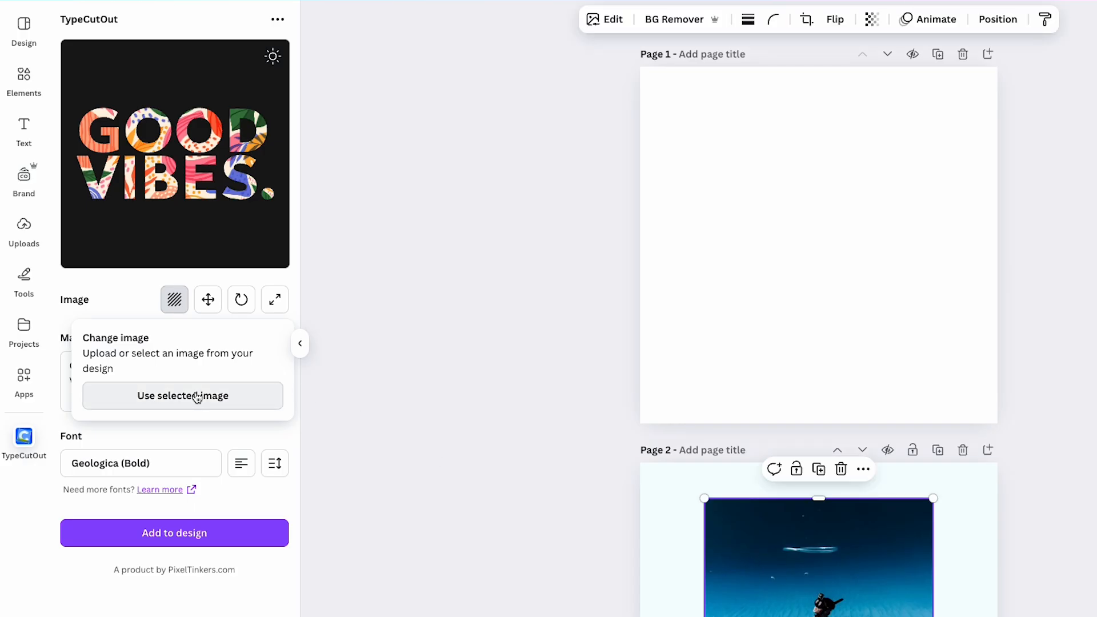
left_click(252, 401)
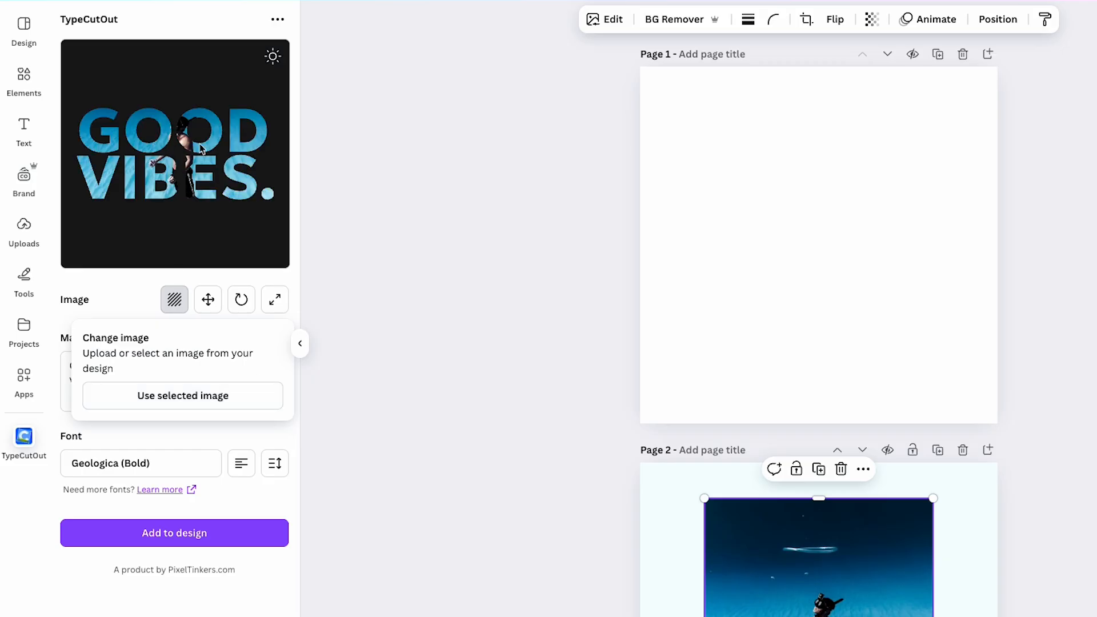
Step: Replace the TypeCutOut main text with "RE", "THI" and "NK" on three separate lines
left_click(123, 388)
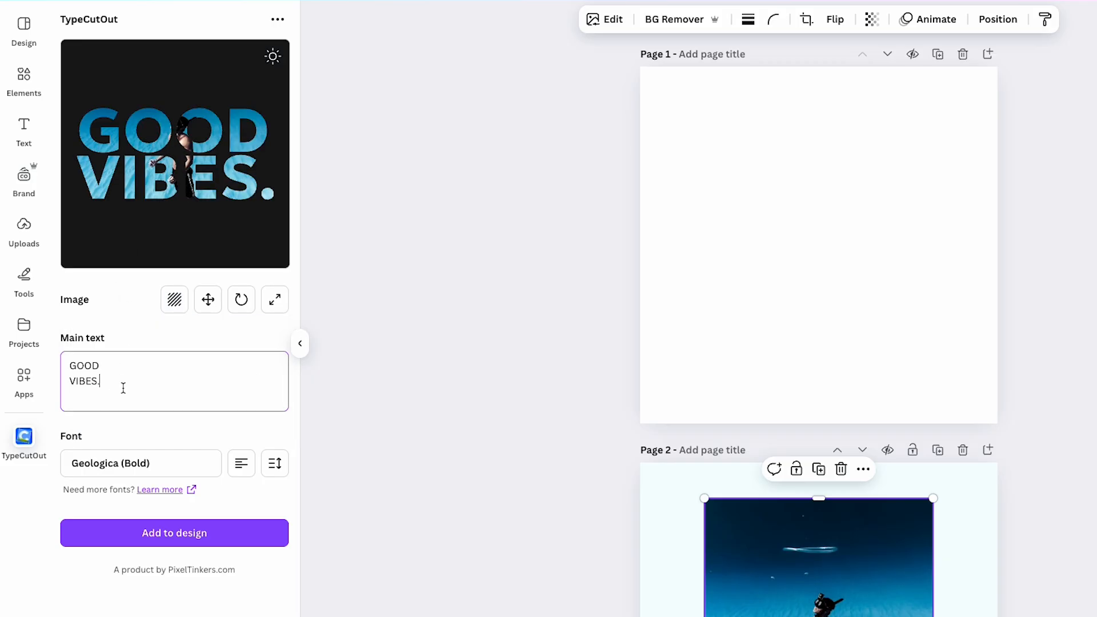
key("ctrl+a")
key("BackSpace")
type("RE")
key("Return")
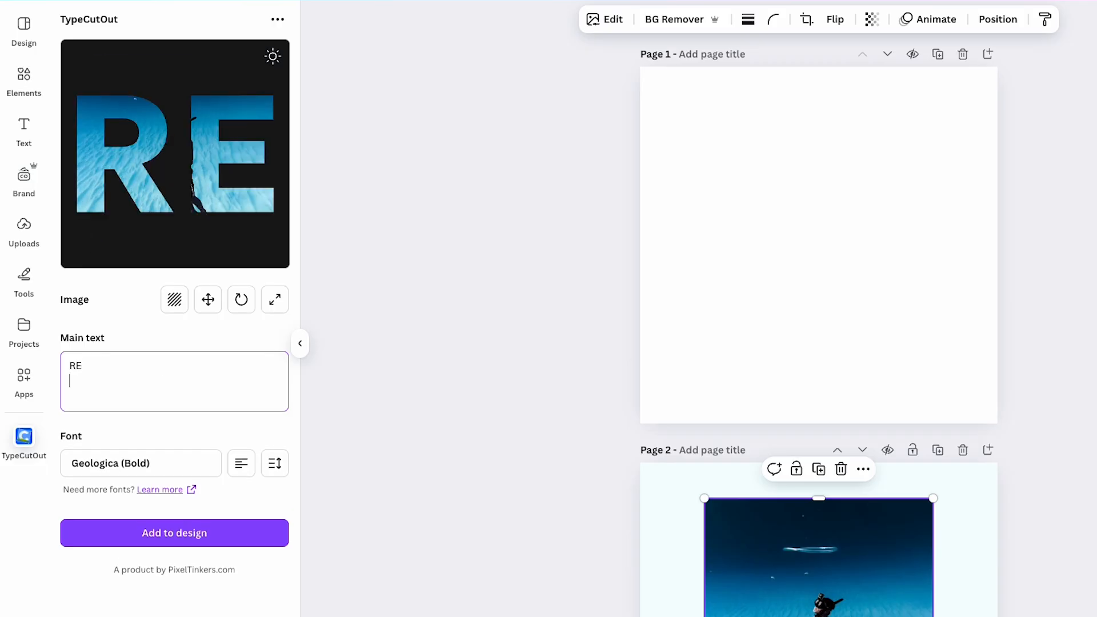
type("THI")
key("Return")
type("NK")
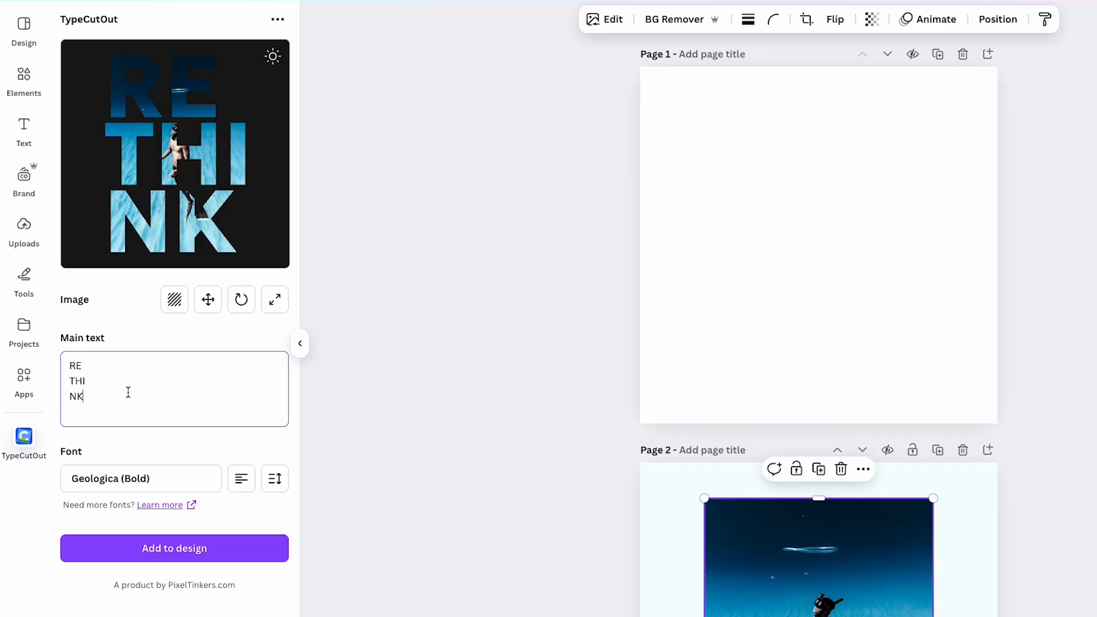
Step: Center-align the three lines of cutout text and set their line height to -4.2
left_click(244, 480)
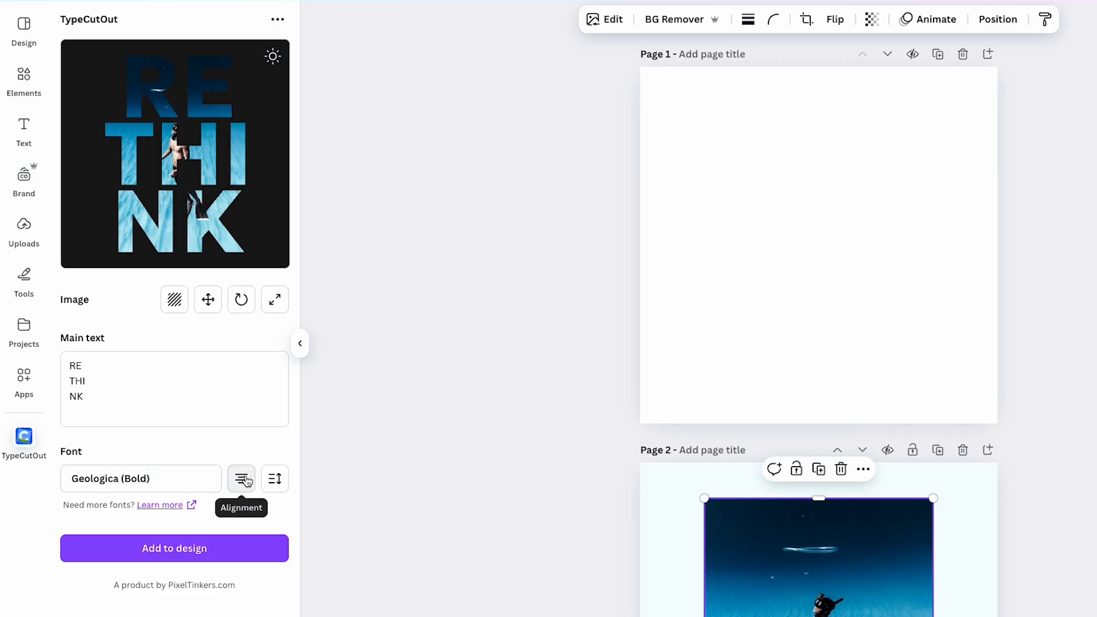
left_click(277, 481)
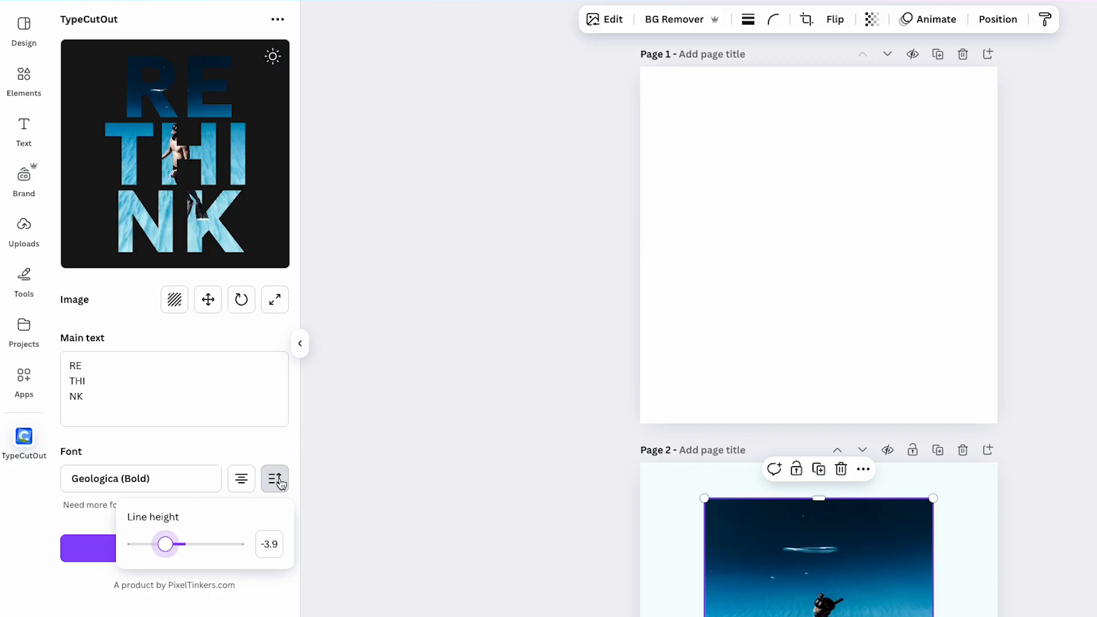
left_click_drag(166, 544, 164, 548)
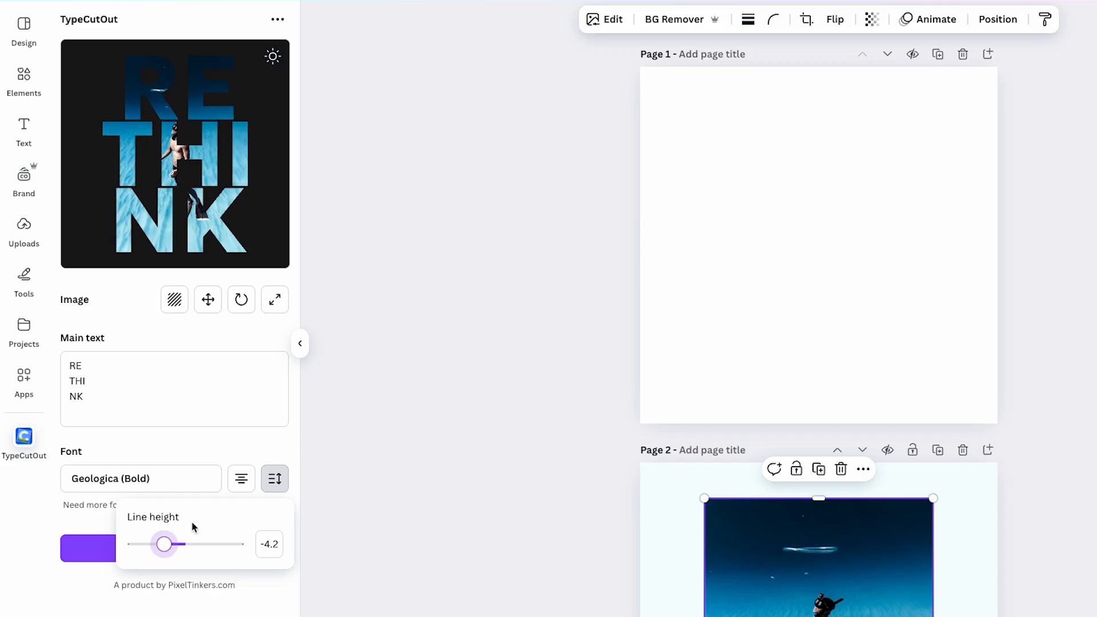
left_click(190, 441)
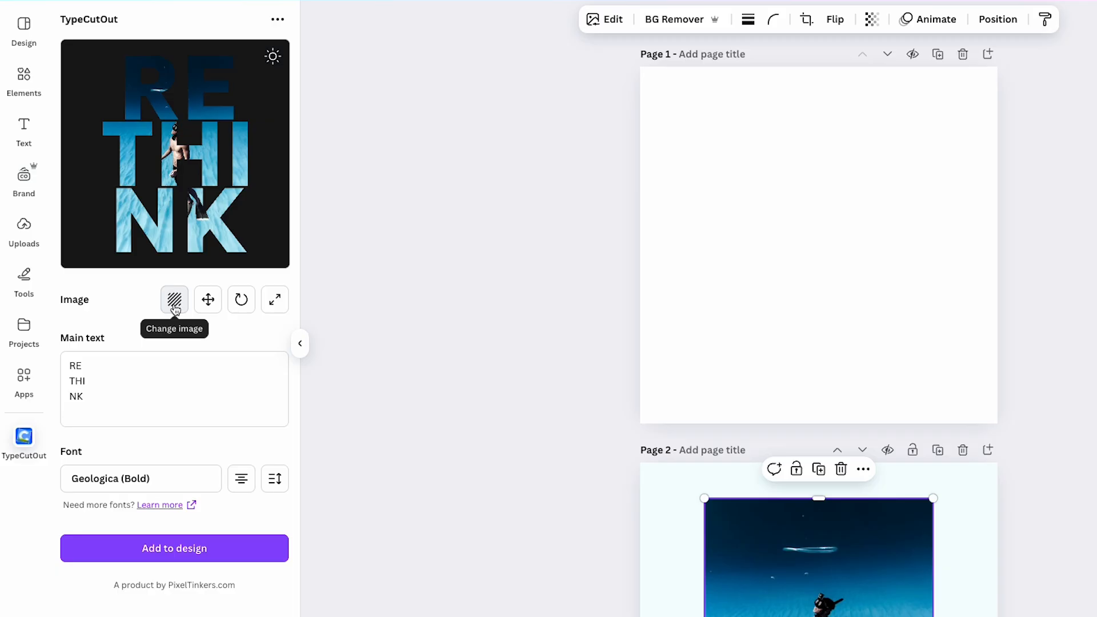
Step: Reposition the underwater fill image slightly to the left inside the RETHINK letters
left_click(208, 303)
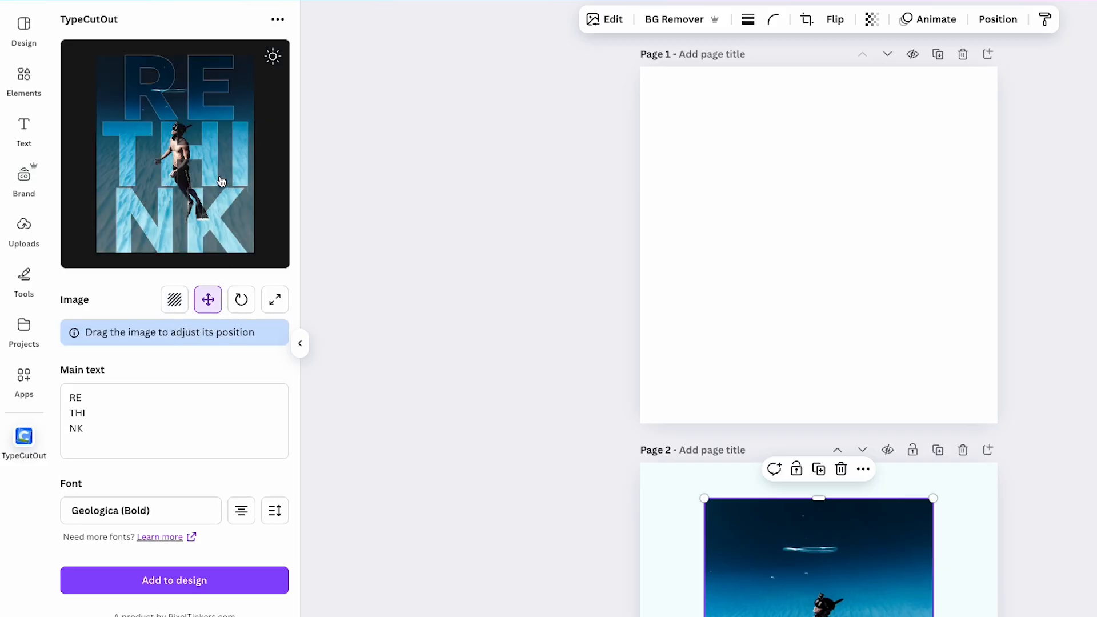
left_click_drag(206, 177, 202, 177)
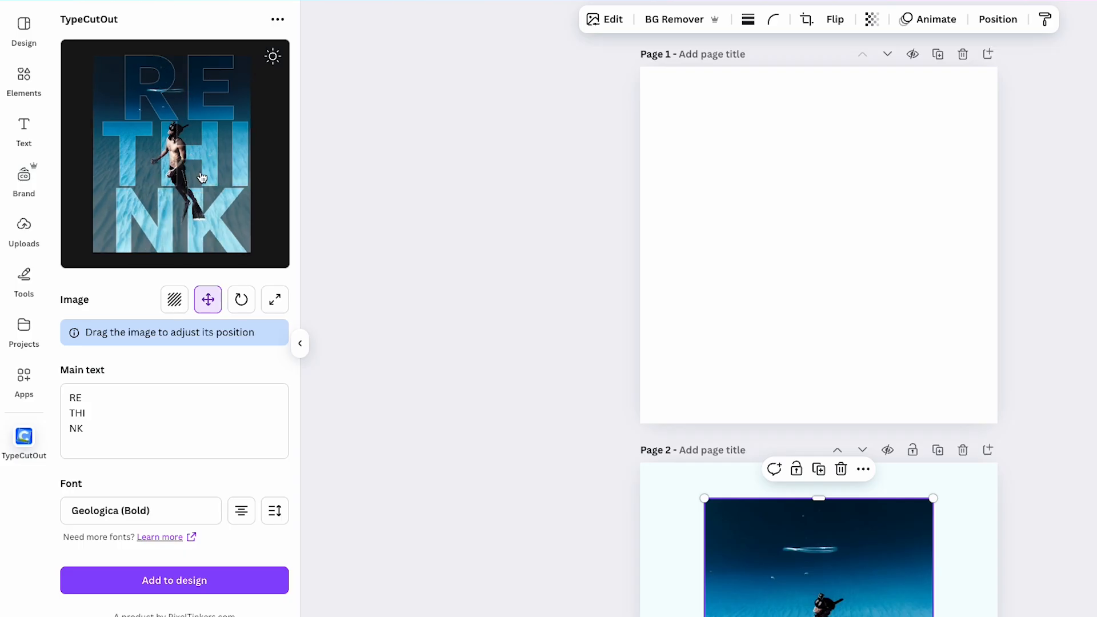
Step: Try rotating the fill image clockwise and reset its rotation to 0
left_click(241, 300)
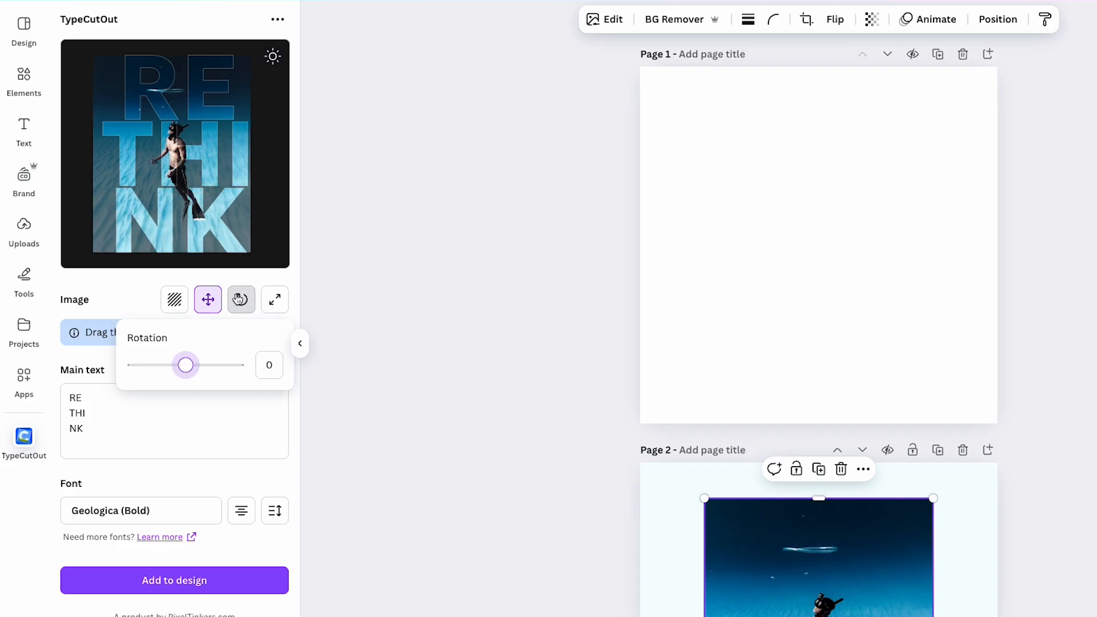
mouse_move(187, 372)
left_mouse_down()
mouse_move(176, 372)
mouse_move(195, 371)
left_mouse_up()
double_click(269, 365)
type("0")
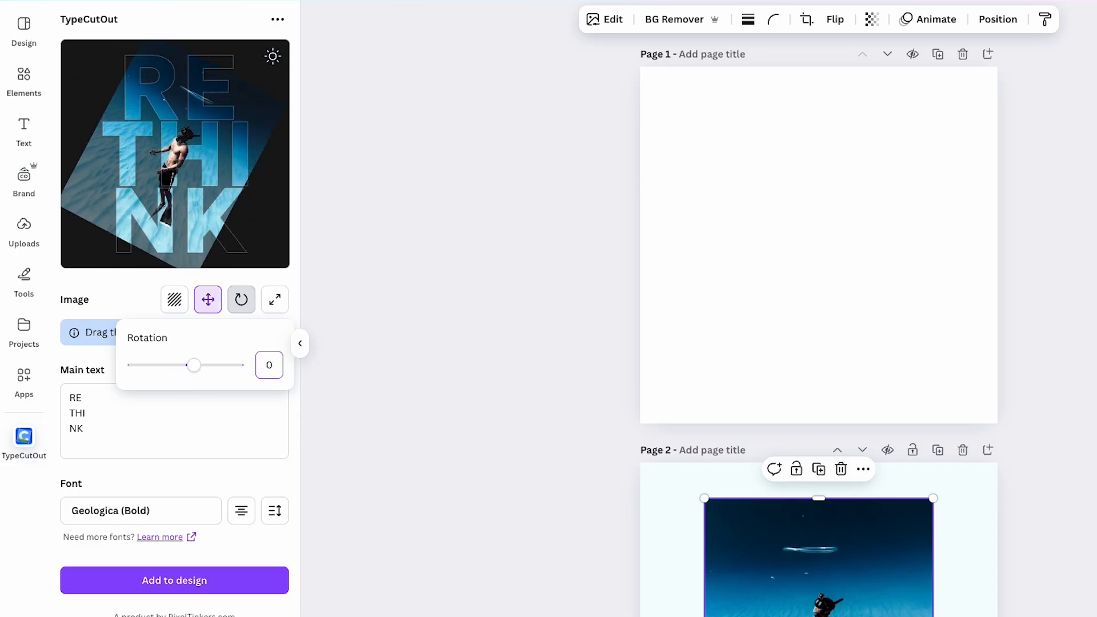
key("Return")
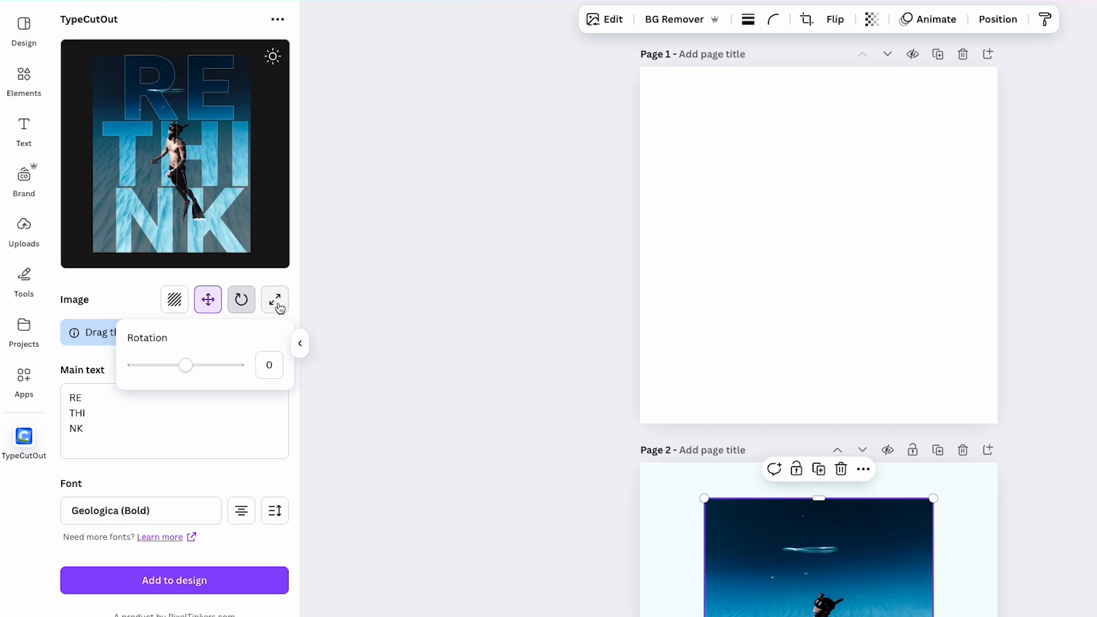
Step: Scale the fill image to 1.039 and check the cutout against the light preview background before restoring the dark one
left_click(278, 305)
mouse_move(186, 367)
left_mouse_down()
mouse_move(199, 372)
mouse_move(189, 371)
left_mouse_up()
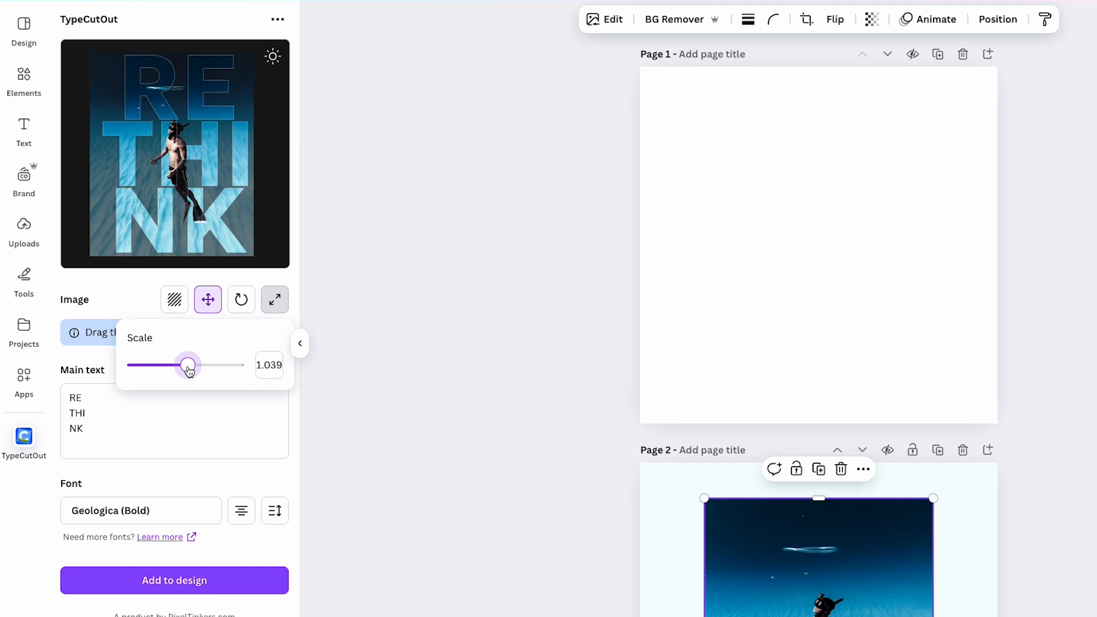
left_click(116, 289)
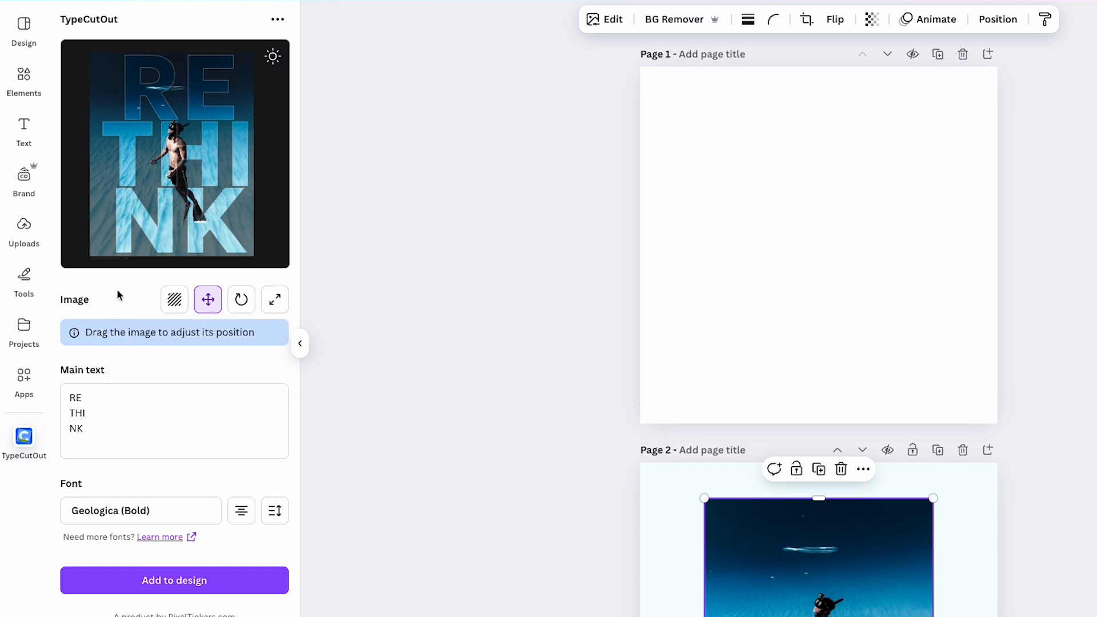
left_click(273, 57)
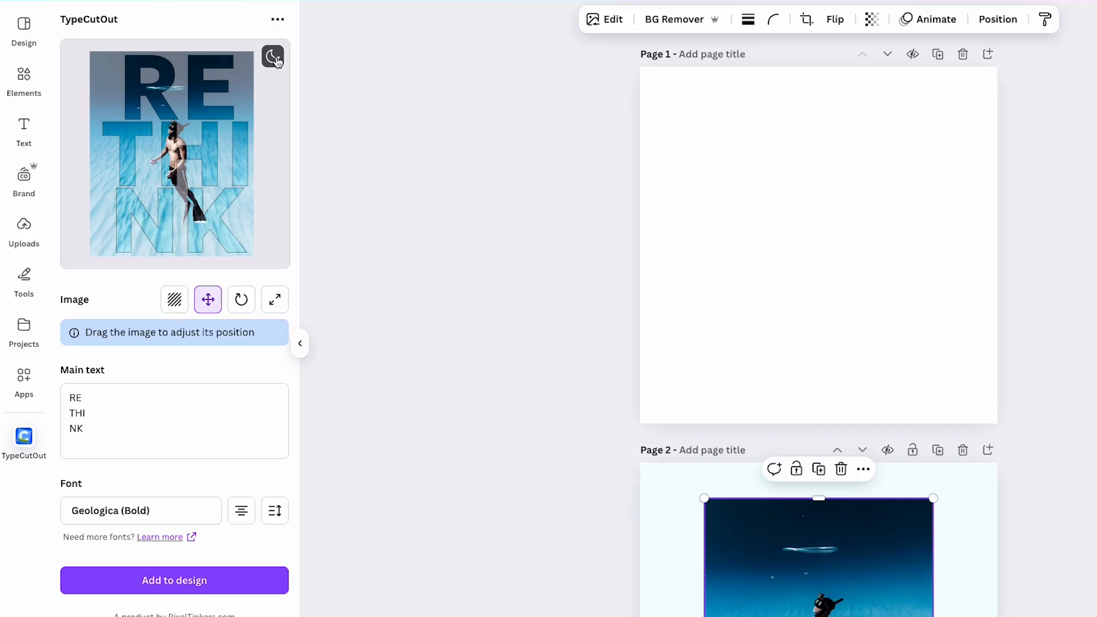
left_click(274, 57)
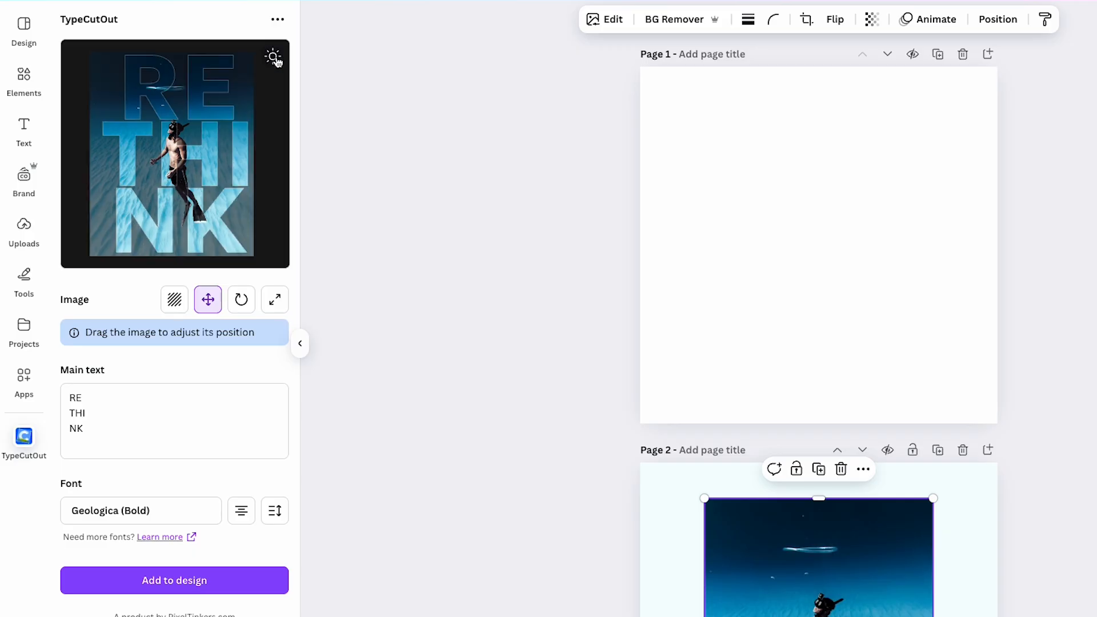
Step: Add the RETHINK cutout to page 1, enlarge it to most of the page height and center it
left_click(126, 586)
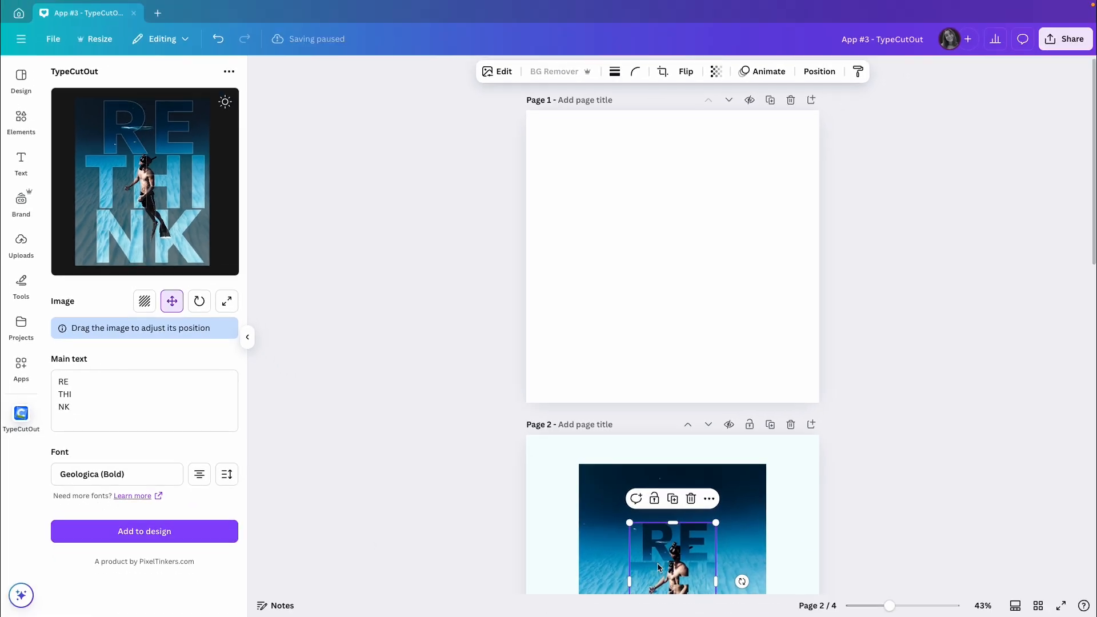
left_click_drag(658, 568, 599, 191)
left_click_drag(647, 258, 753, 386)
left_click_drag(665, 308, 686, 299)
left_click(872, 307)
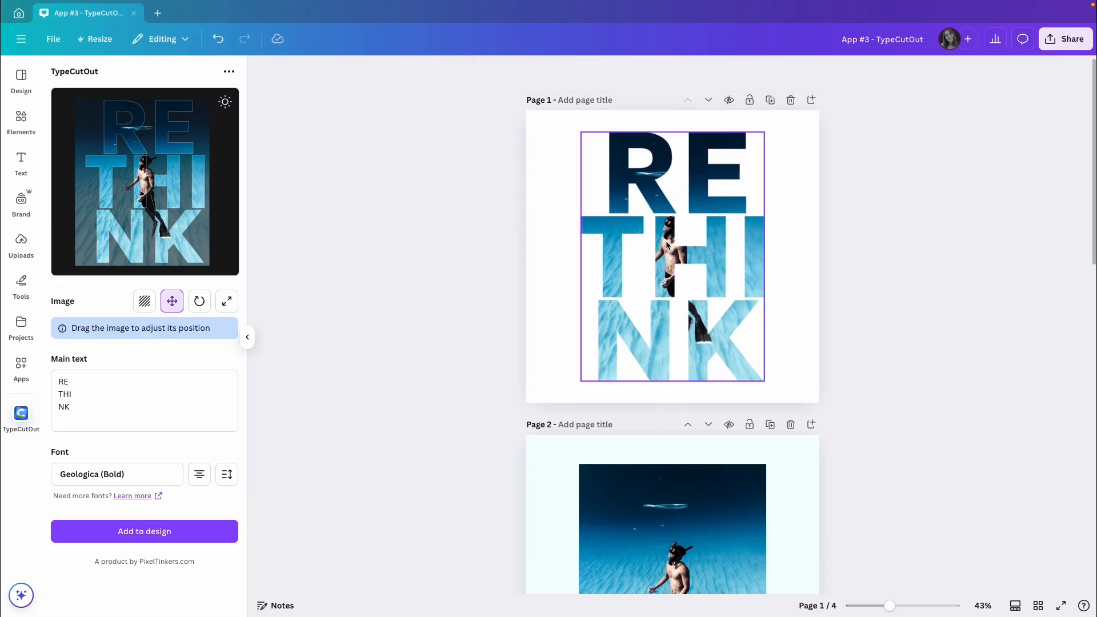
Step: Copy the underwater photo from page 2 onto page 1 and enlarge it to cover the RETHINK lettering
scroll(668, 246, "down", 3)
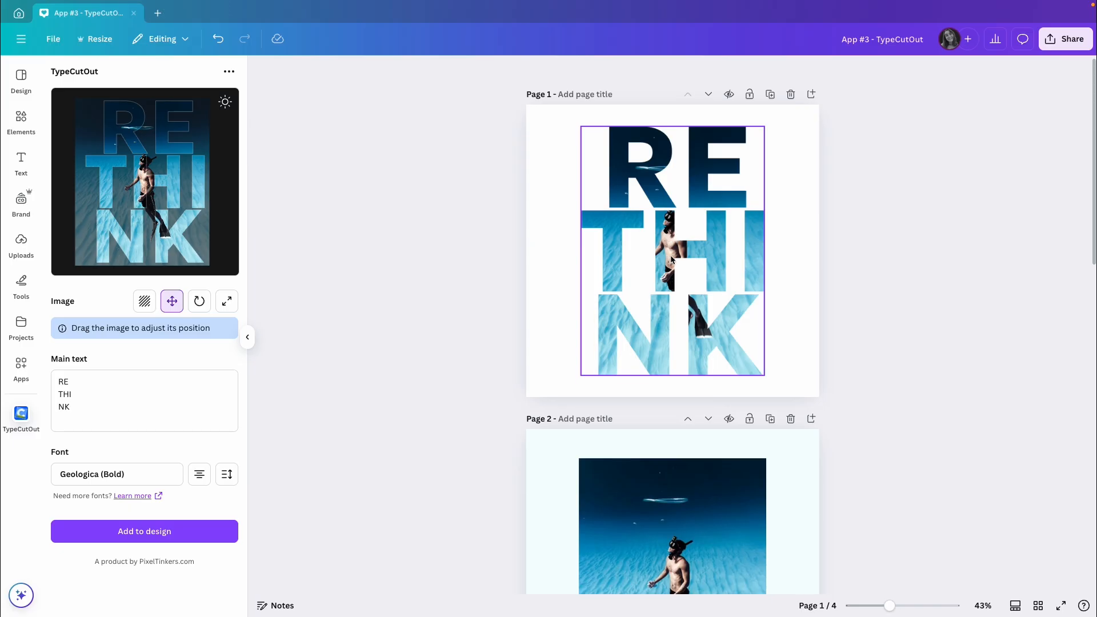
left_click(691, 404)
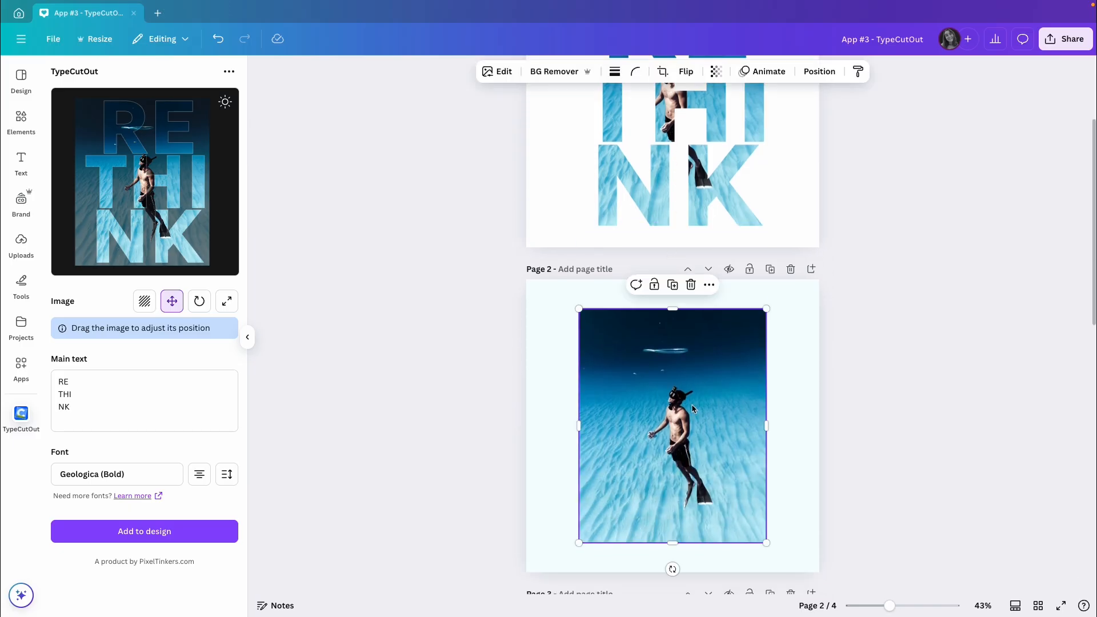
scroll(692, 403, "up", 3)
left_click(733, 292)
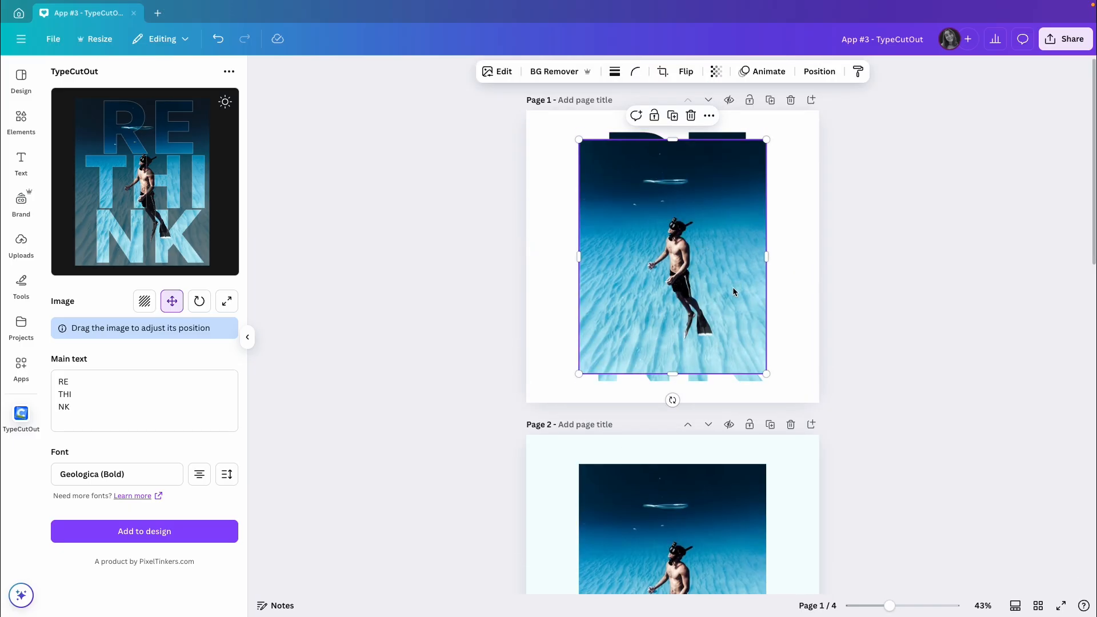
left_click_drag(579, 140, 566, 133)
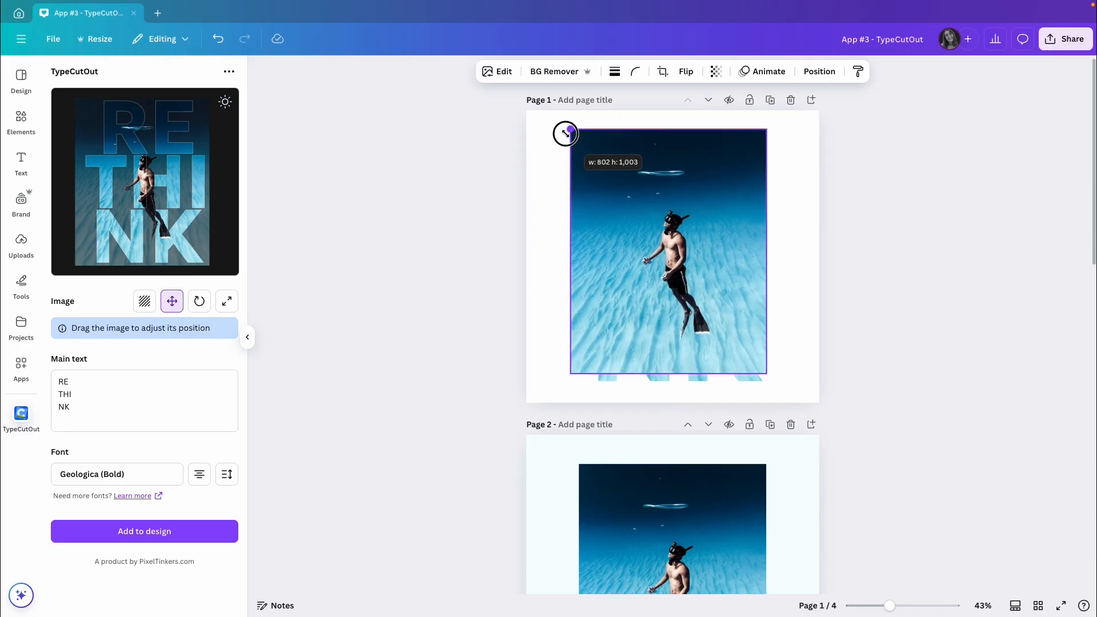
left_click_drag(767, 374, 776, 388)
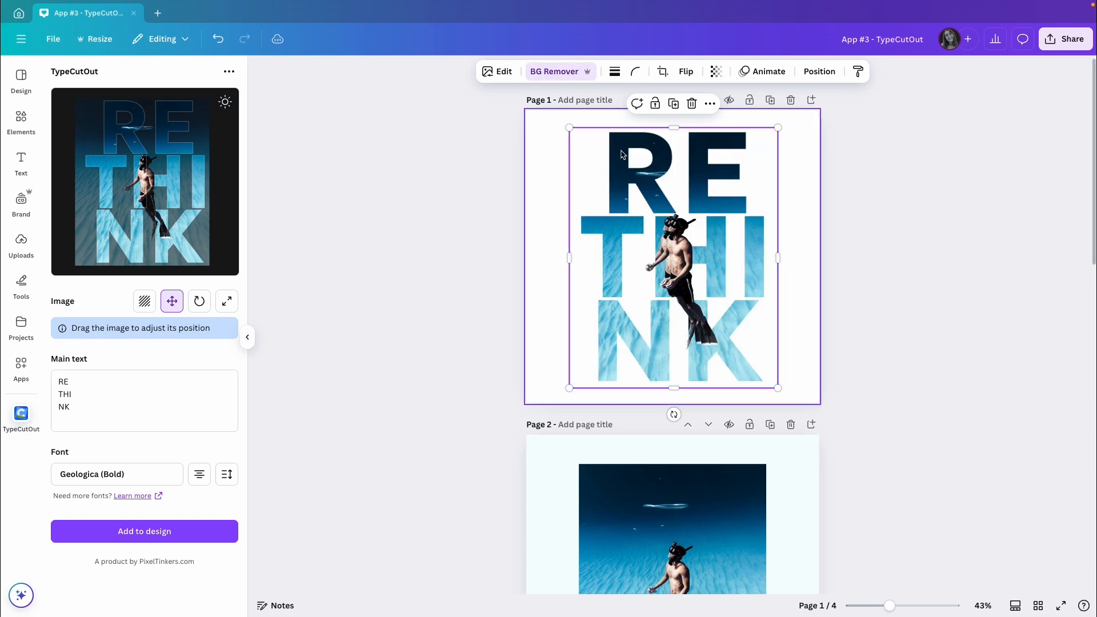
Step: Shift the background-free diver copy slightly to the left over the RETHINK letters and deselect it
left_click(686, 257)
left_click_drag(686, 257, 671, 252)
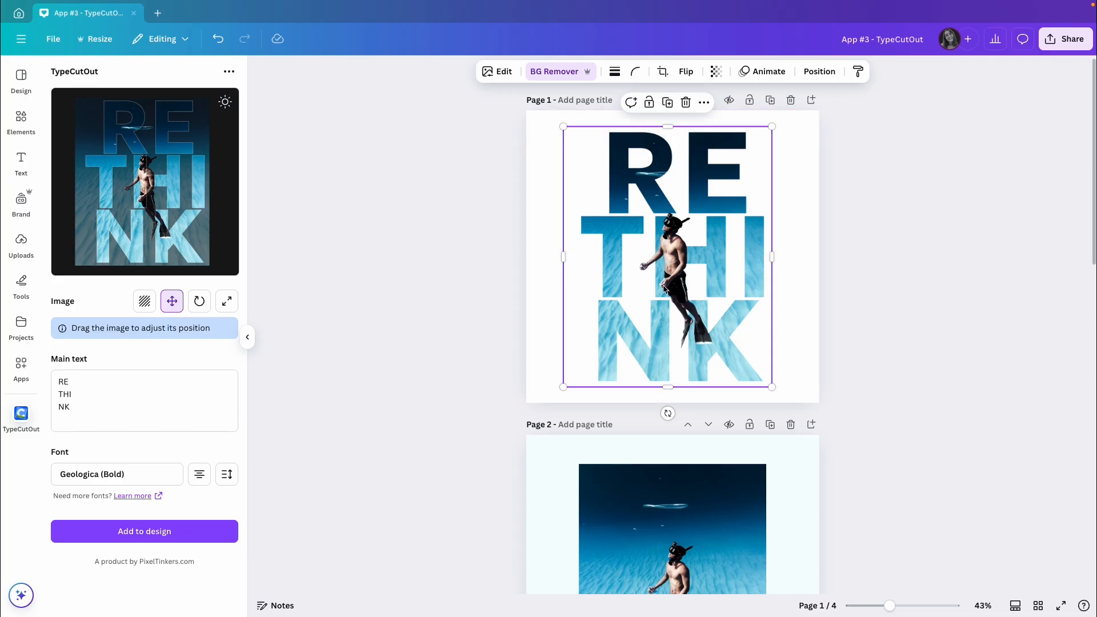
left_click(860, 355)
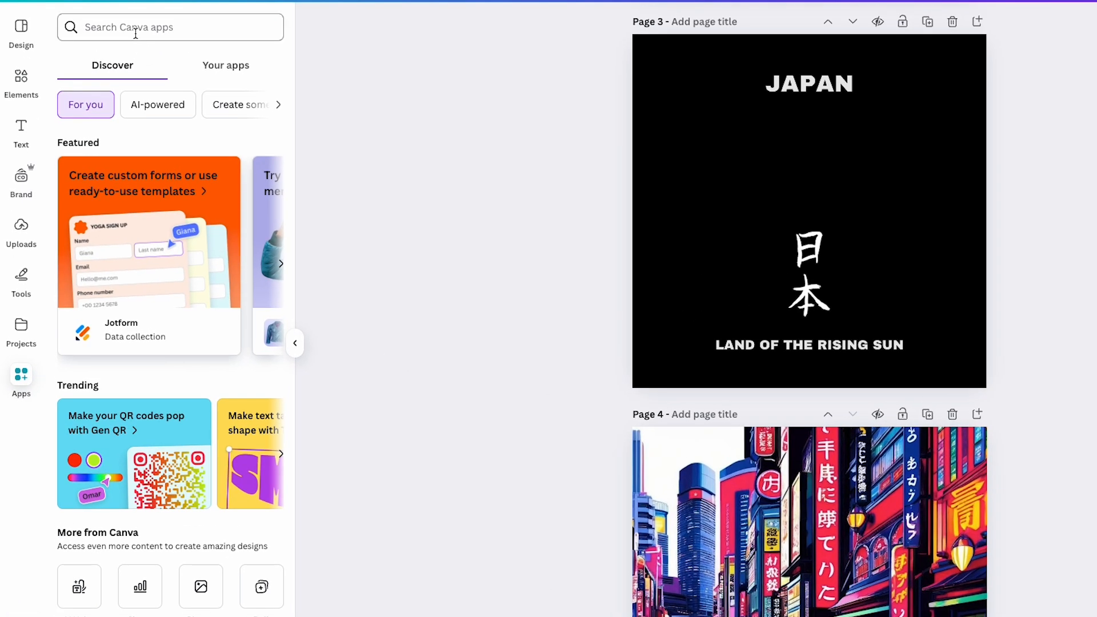
Step: Search the Canva apps for "font frame" and open the FontFrame app
left_click(116, 82)
type("font frame")
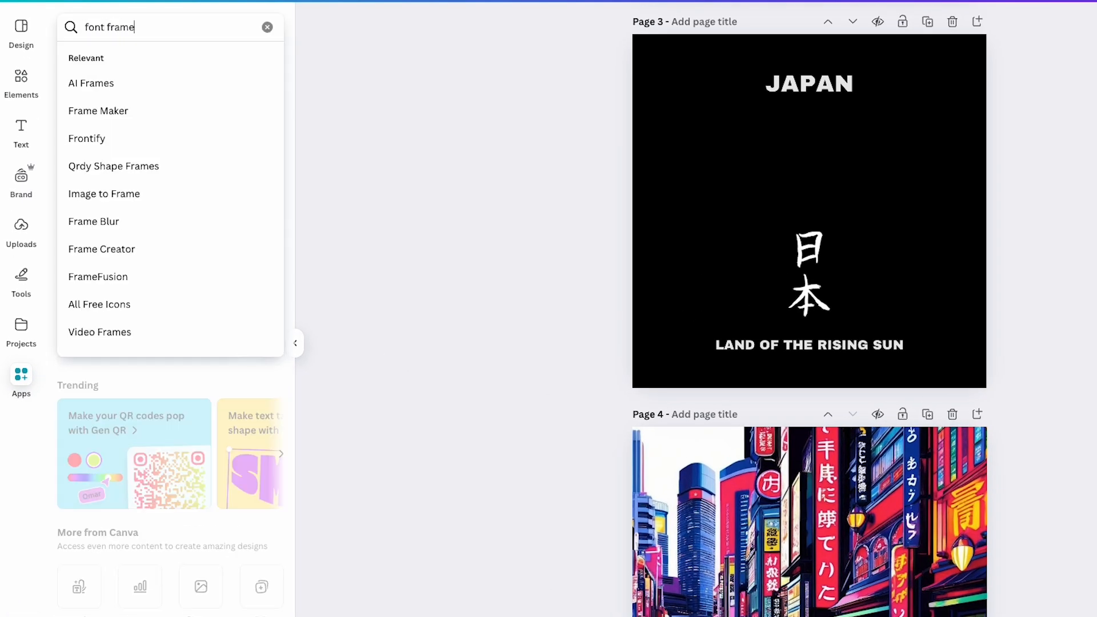
key("Return")
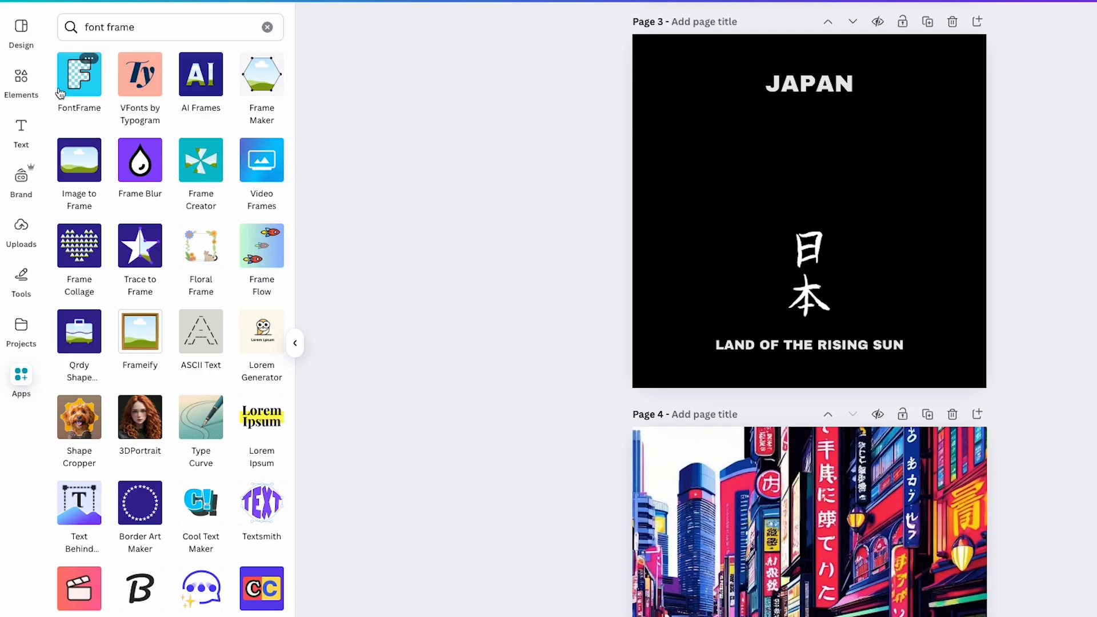
left_click(76, 83)
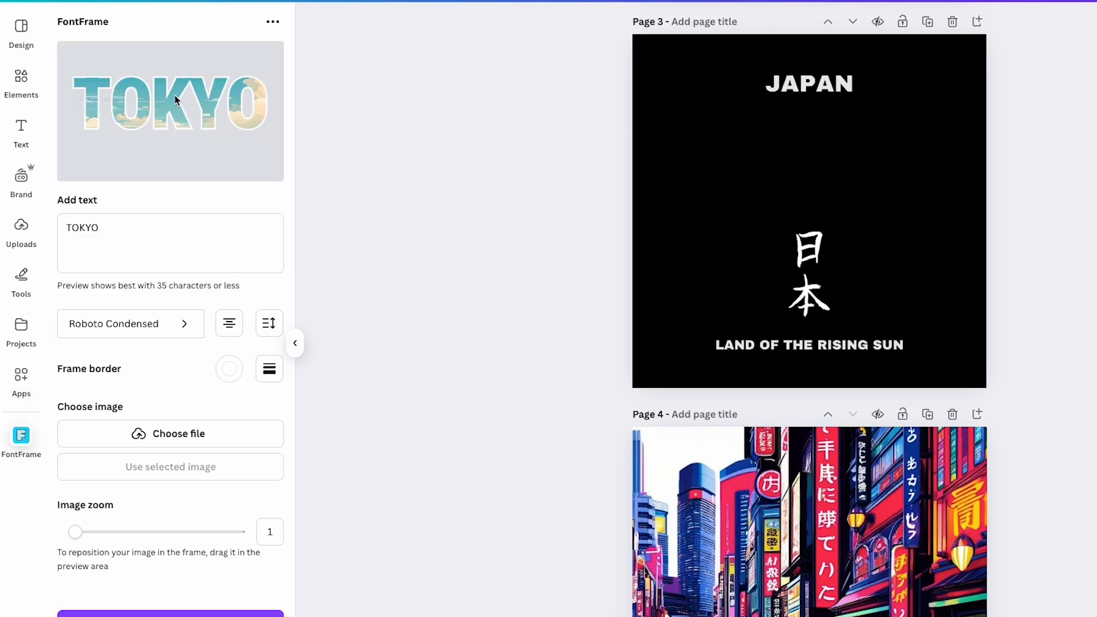
Step: Set the TOKYO frame's border weight to about 57 and look through the border color choices
left_click(132, 237)
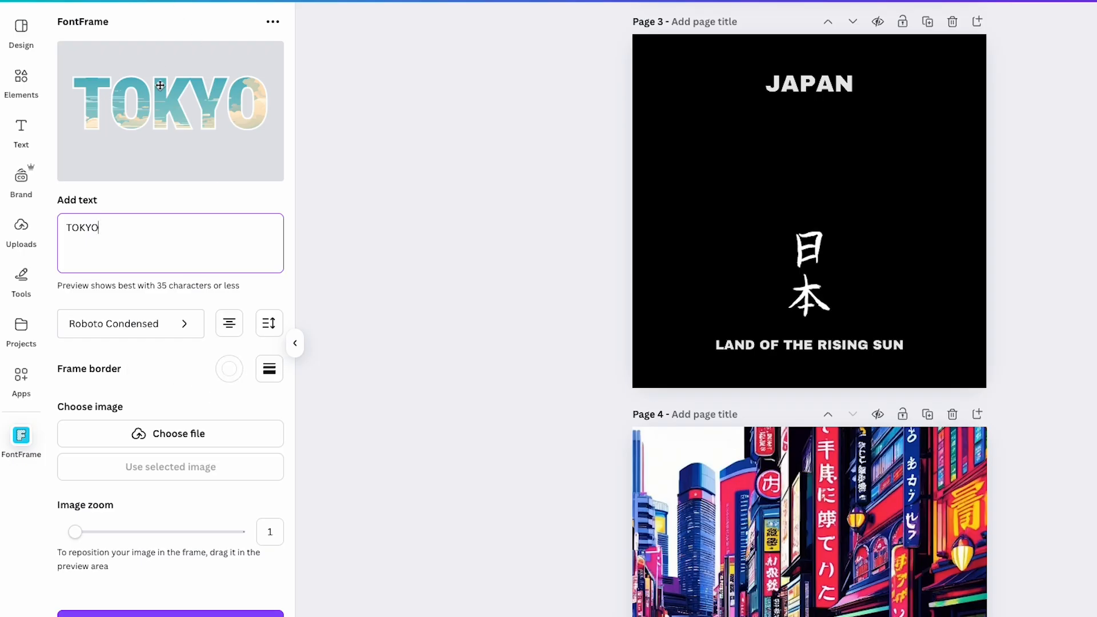
left_click(269, 371)
mouse_move(156, 437)
left_mouse_down()
mouse_move(194, 435)
mouse_move(160, 437)
left_mouse_up()
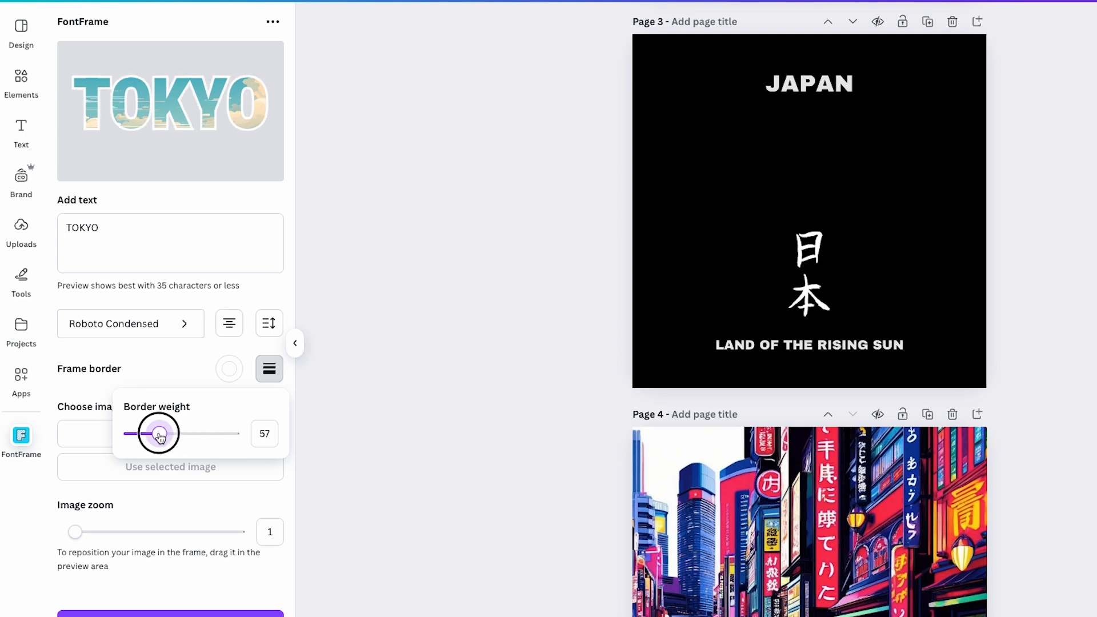
left_click(230, 375)
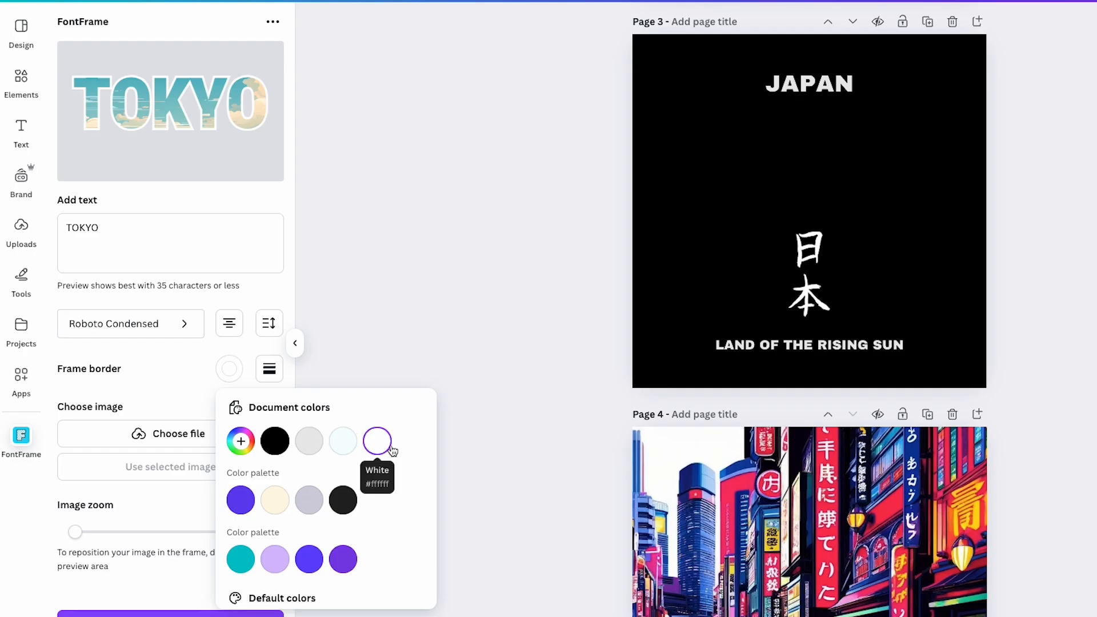
left_click(173, 386)
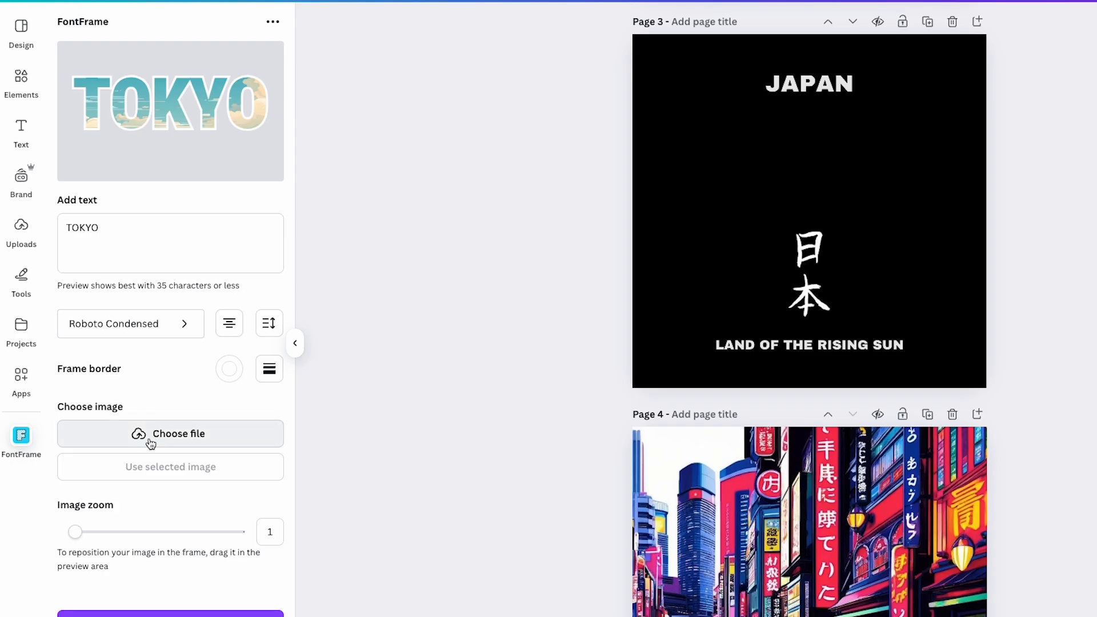
Step: Use the neon city street image from page 4 as the fill of the TOKYO frame
left_click(743, 523)
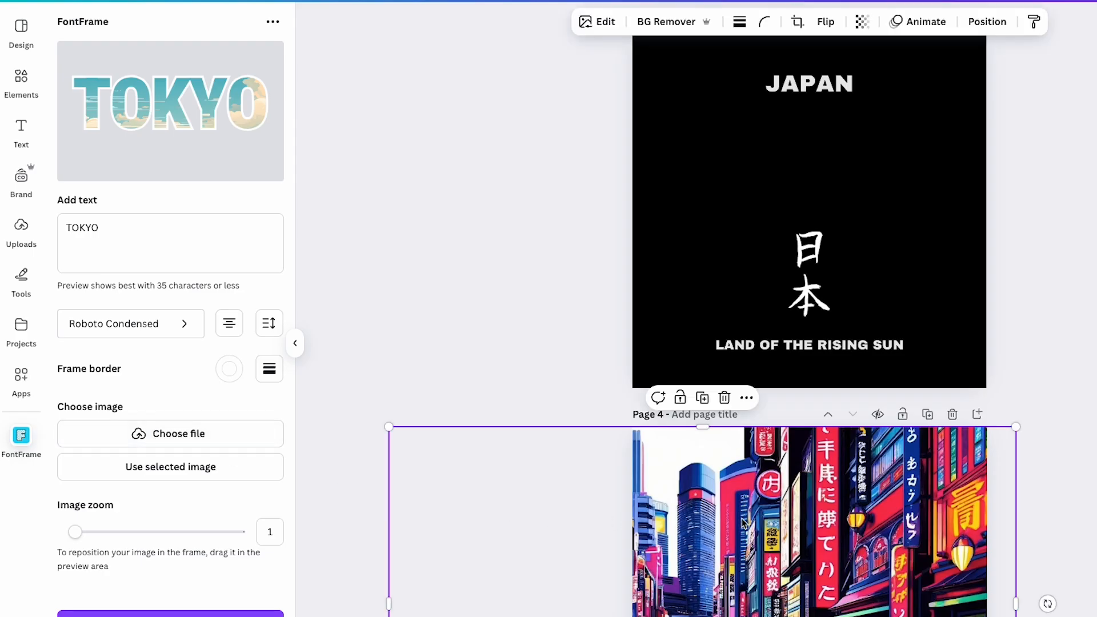
scroll(743, 523, "down", 2)
scroll(718, 481, "up", 4)
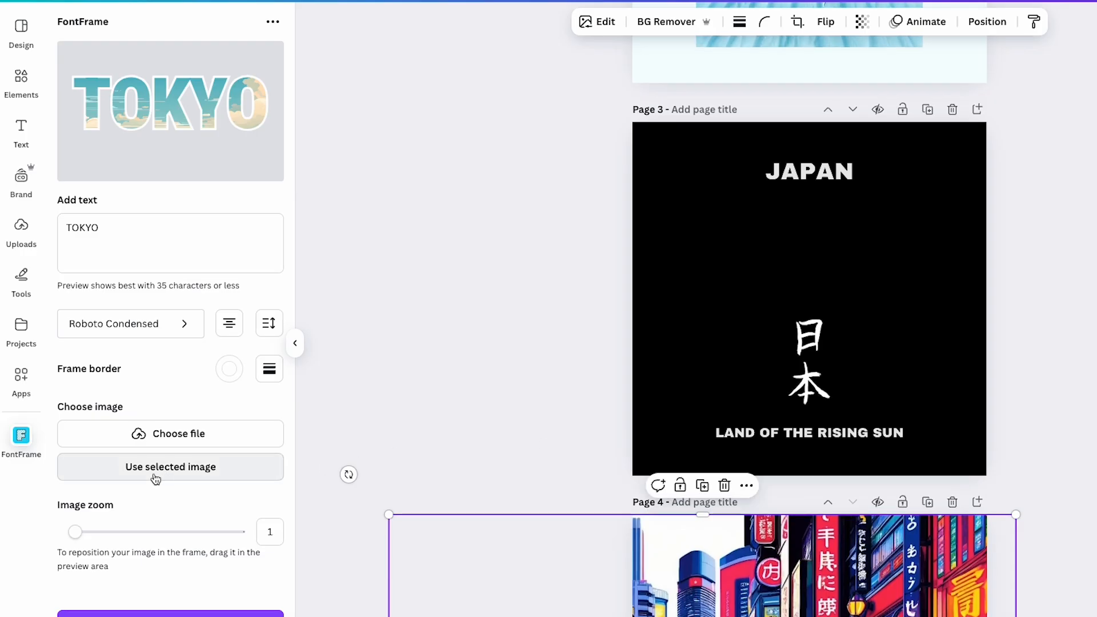
left_click(174, 482)
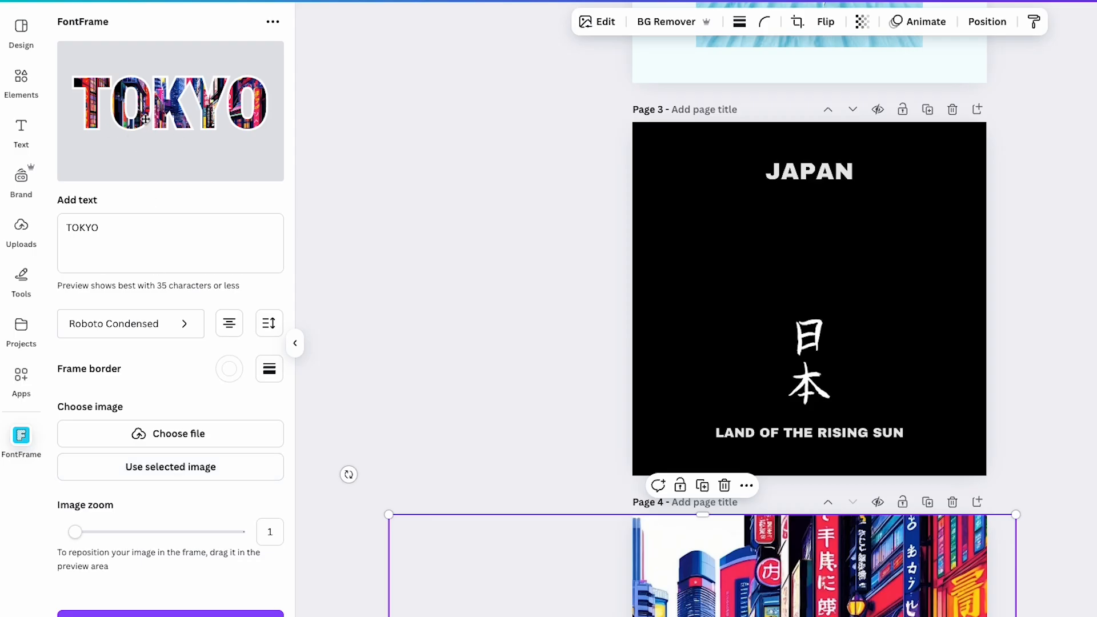
Step: Move the city image upward inside the TOKYO letters, zoom it to 1.2 and nudge it slightly left
mouse_move(134, 124)
left_mouse_down()
mouse_move(135, 152)
mouse_move(135, 107)
left_mouse_up()
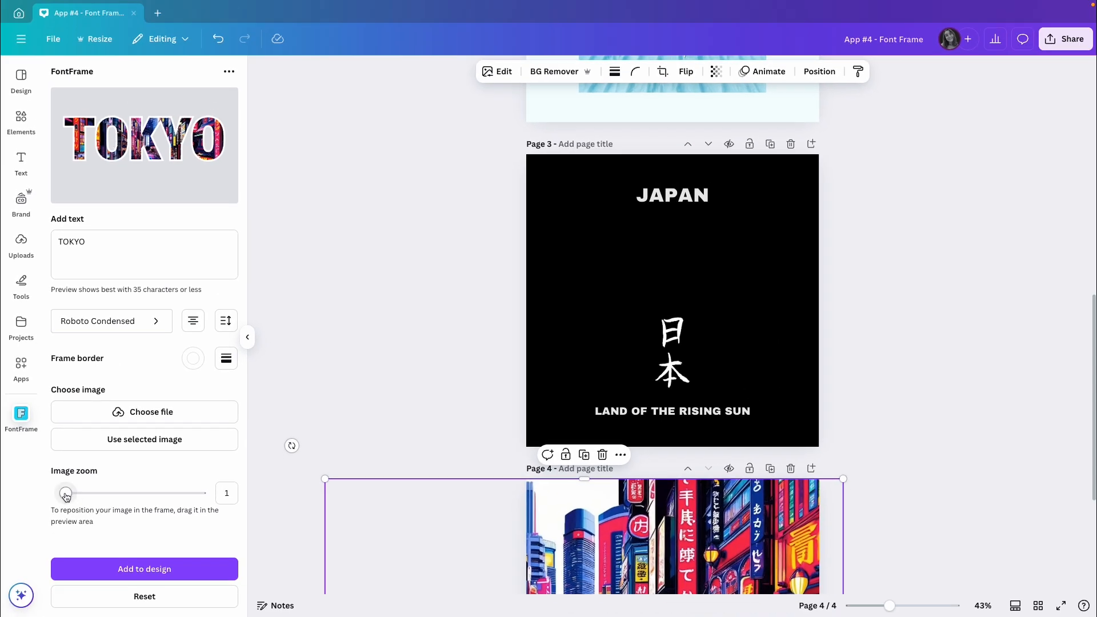
left_click_drag(67, 495, 72, 495)
mouse_move(138, 149)
left_mouse_down()
mouse_move(133, 140)
mouse_move(133, 149)
left_mouse_up()
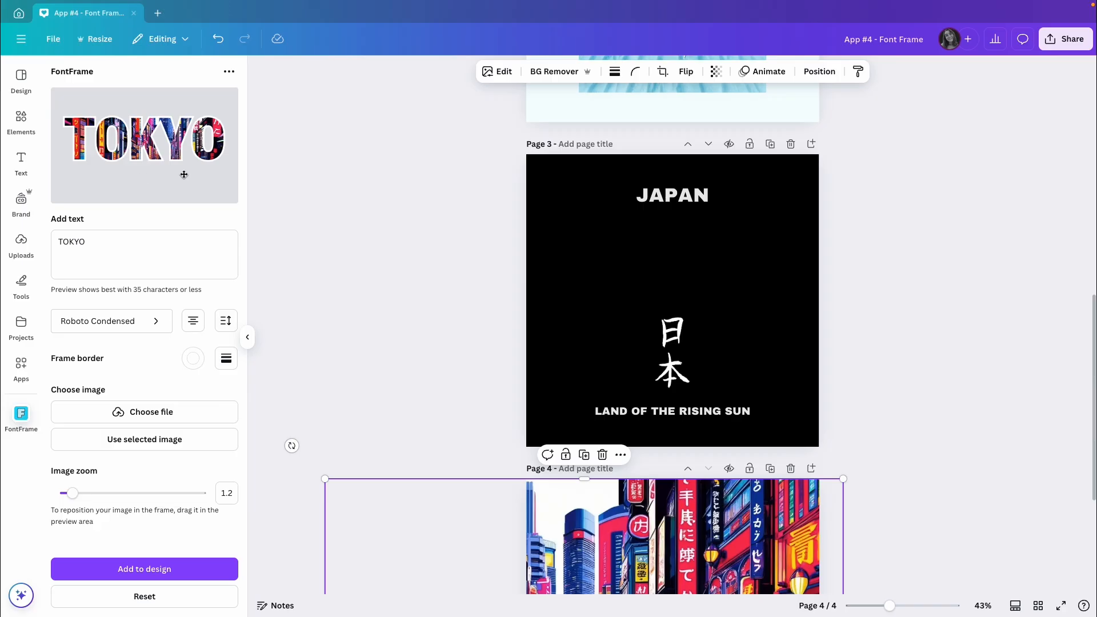
Step: Add the TOKYO frame to page 3, enlarge it to nearly the page width and center it below JAPAN
left_click(578, 271)
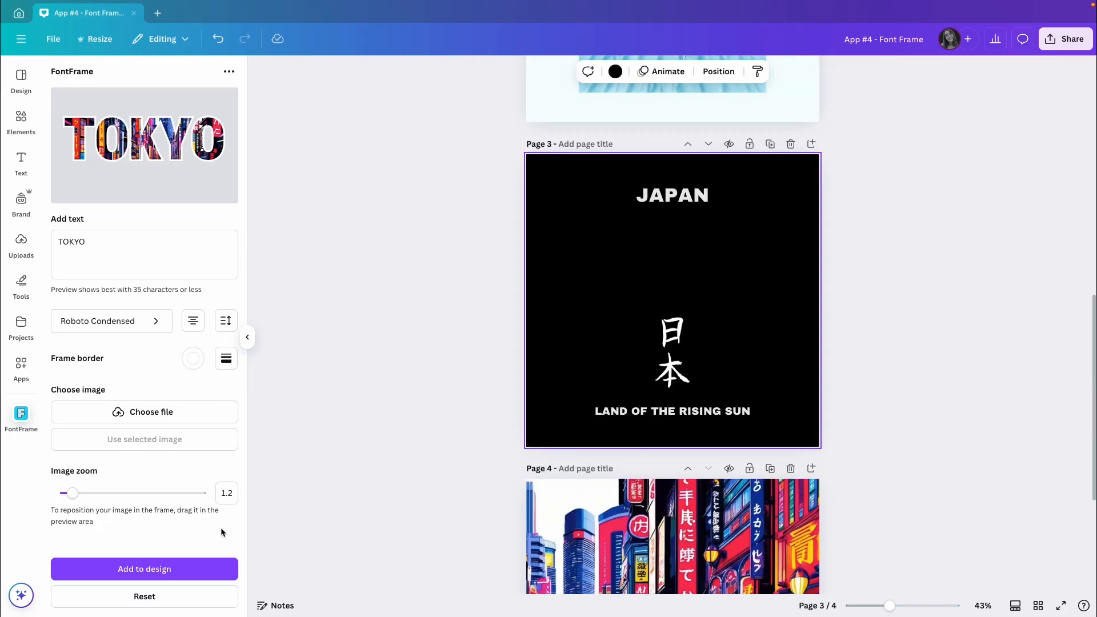
left_click(145, 570)
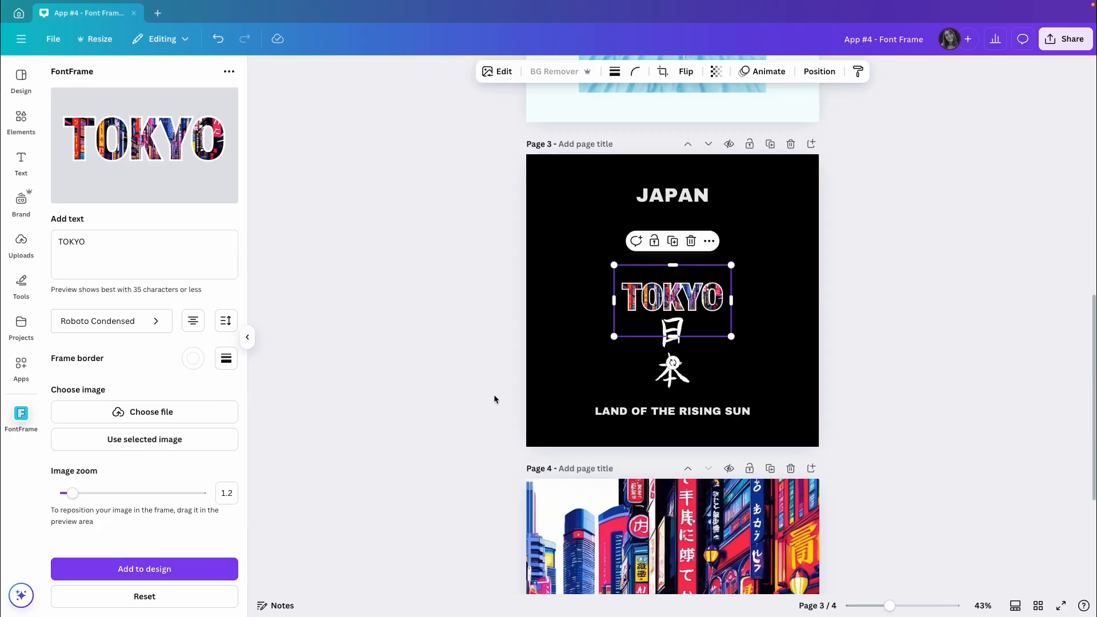
left_click_drag(614, 265, 681, 270)
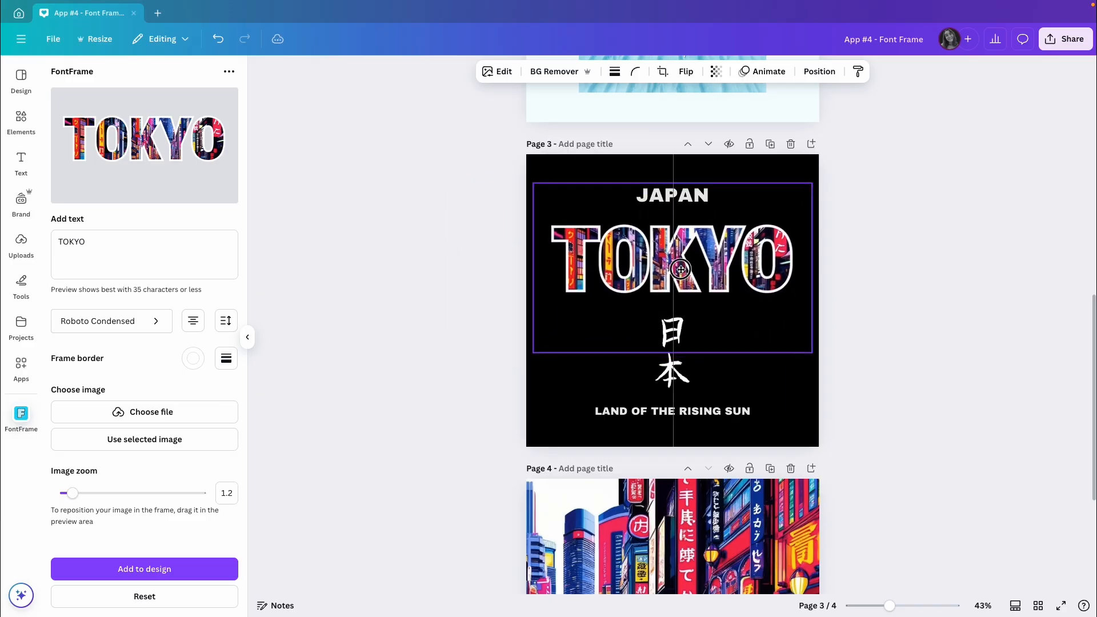
left_click(880, 294)
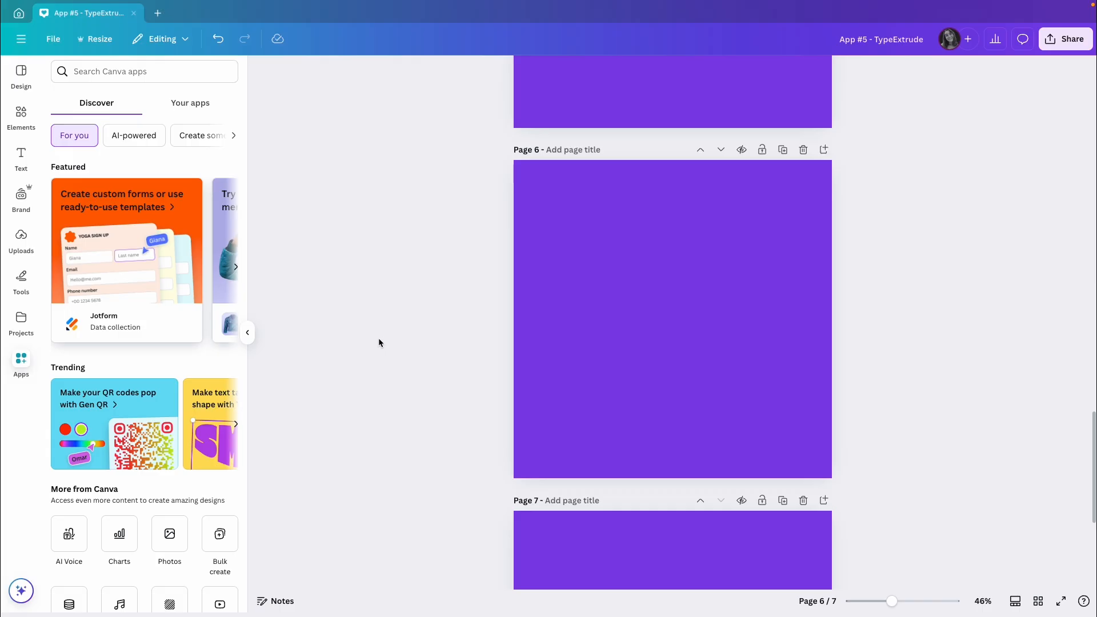
Step: Search the Canva apps for "typeextrude", open TypeExtrude and check its sample text on a dark preview background
left_click(157, 71)
type("typeextrude")
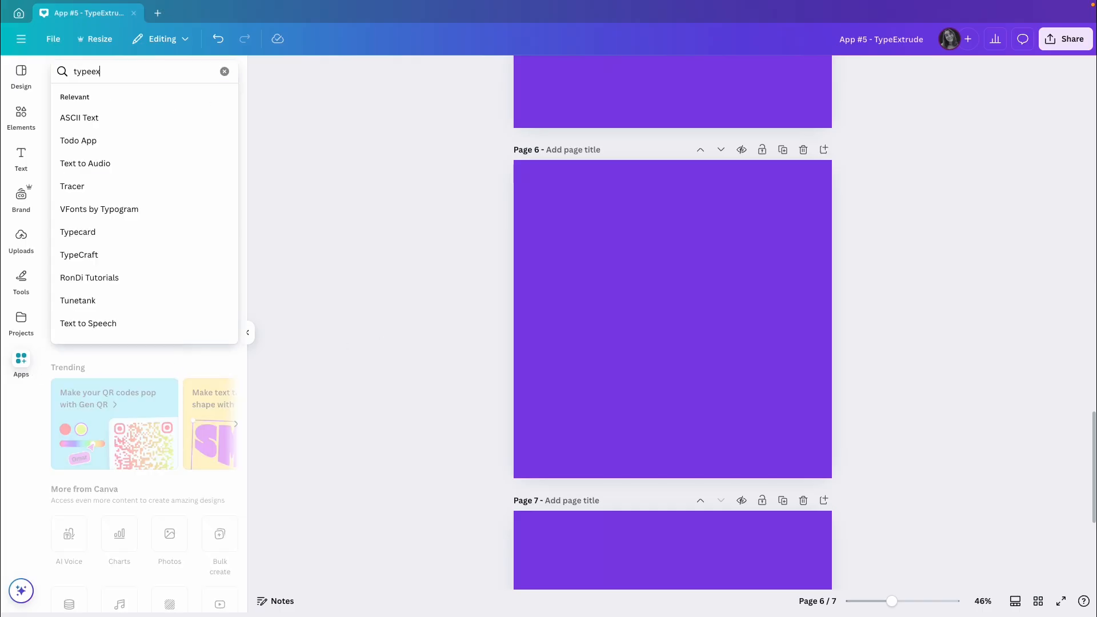
key("Return")
left_click(76, 115)
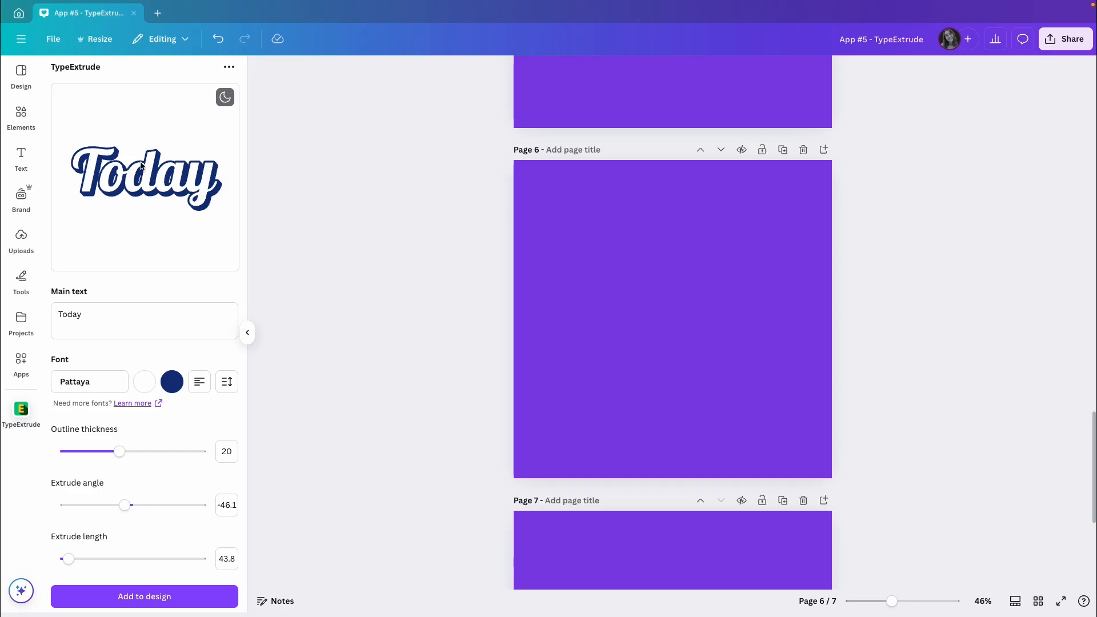
left_click(223, 100)
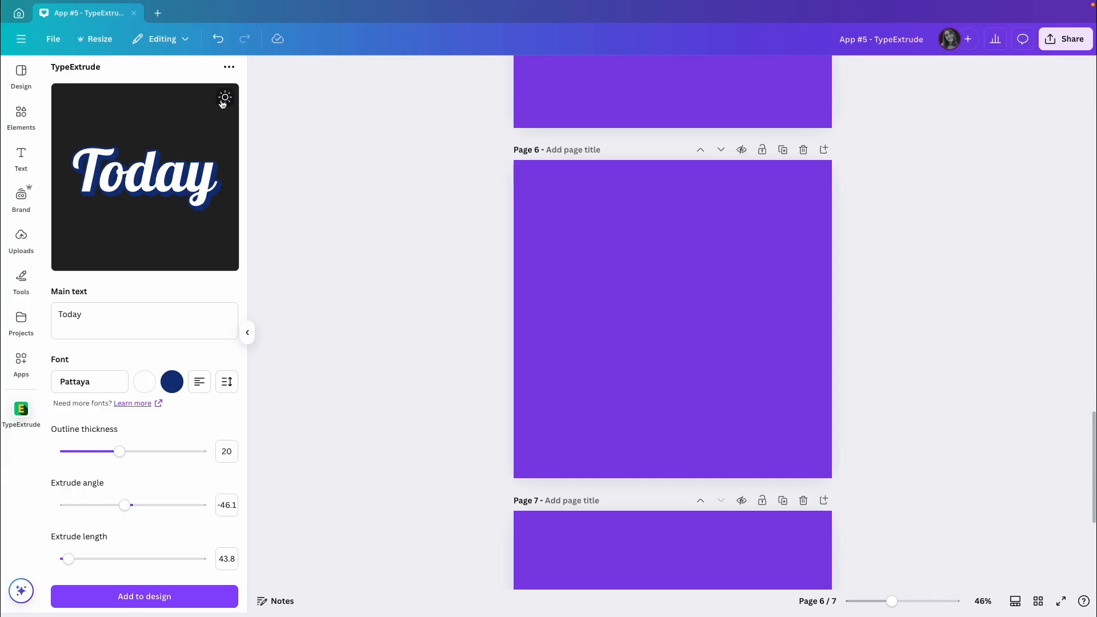
left_click(223, 100)
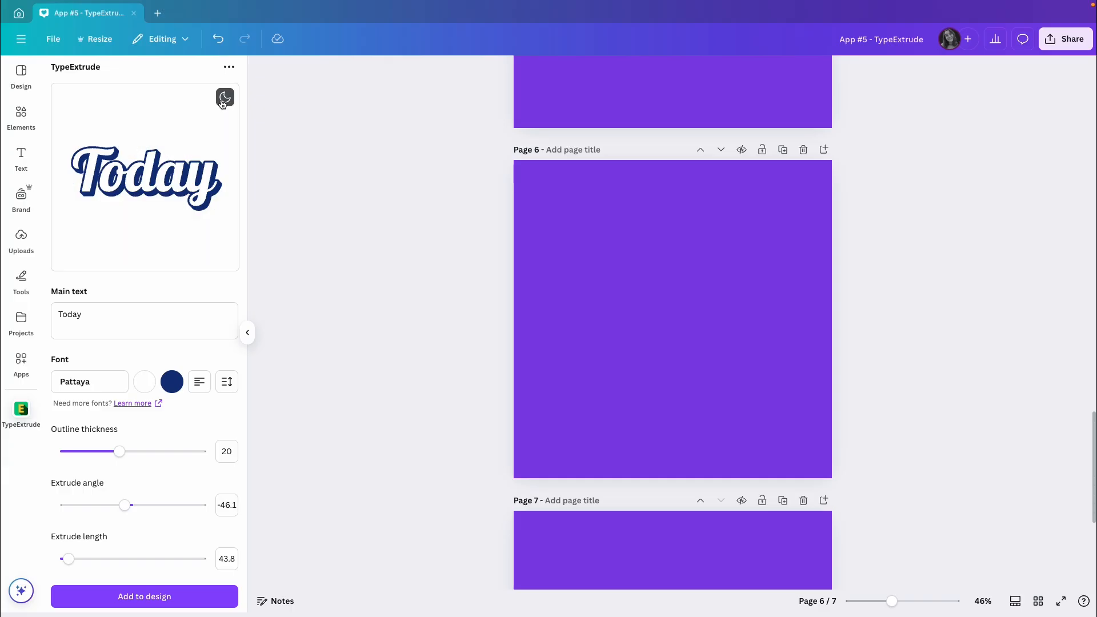
Step: Replace the TypeExtrude main text with GOOD VIBES ONLY, one word per line
triple_click(109, 317)
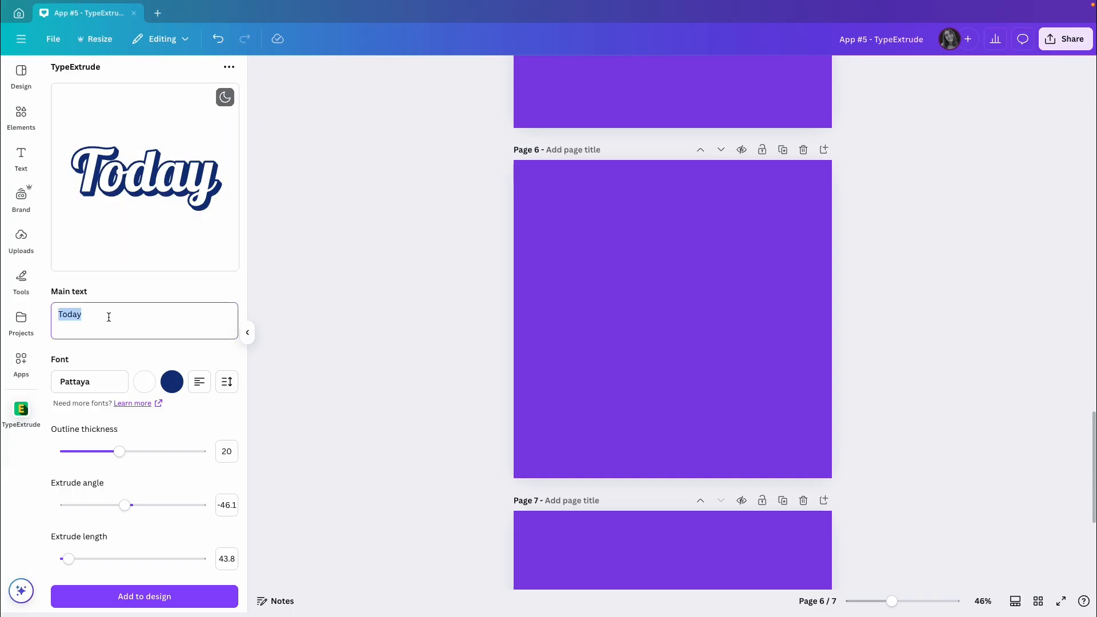
type("GOOD")
key("Return")
type("VIBES")
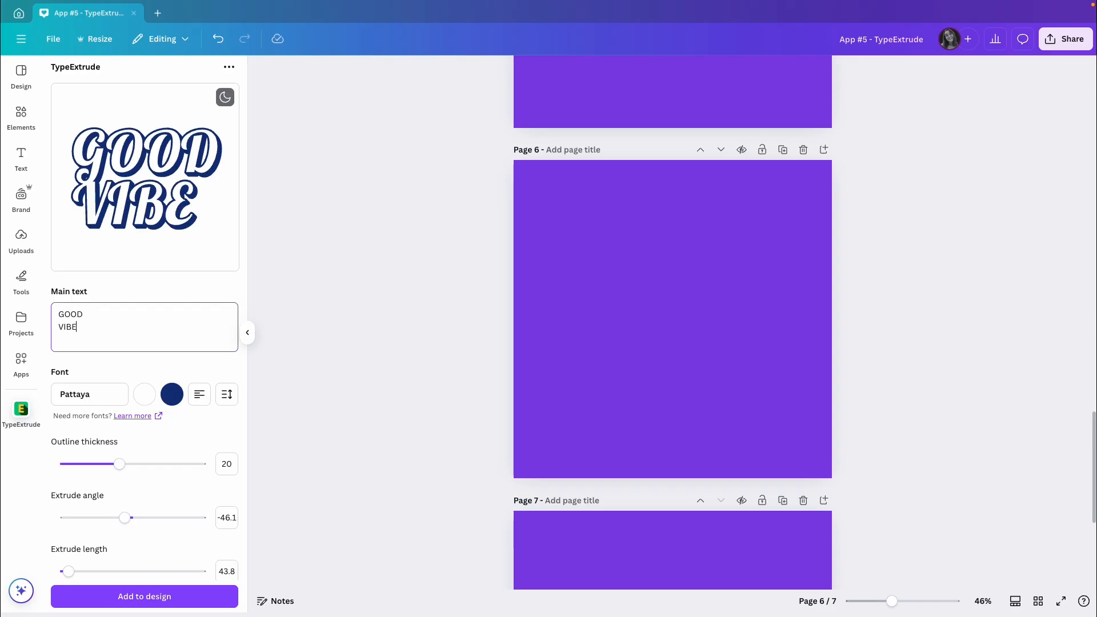
key("Return")
type("ONLY")
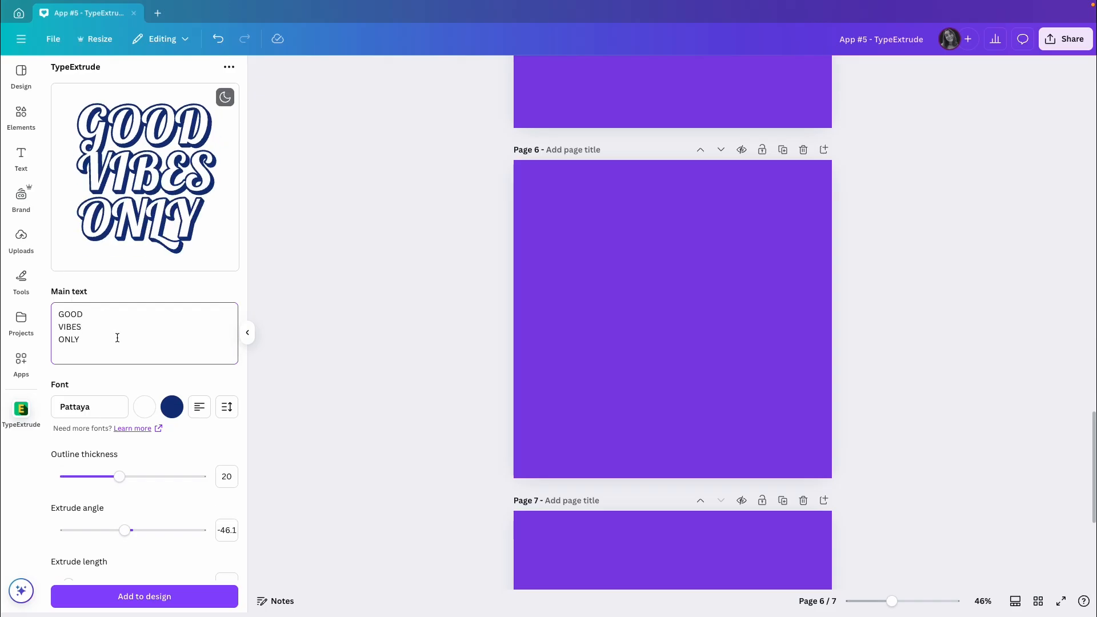
Step: Change the font of the GOOD VIBES ONLY text to Paytone One
left_click(74, 409)
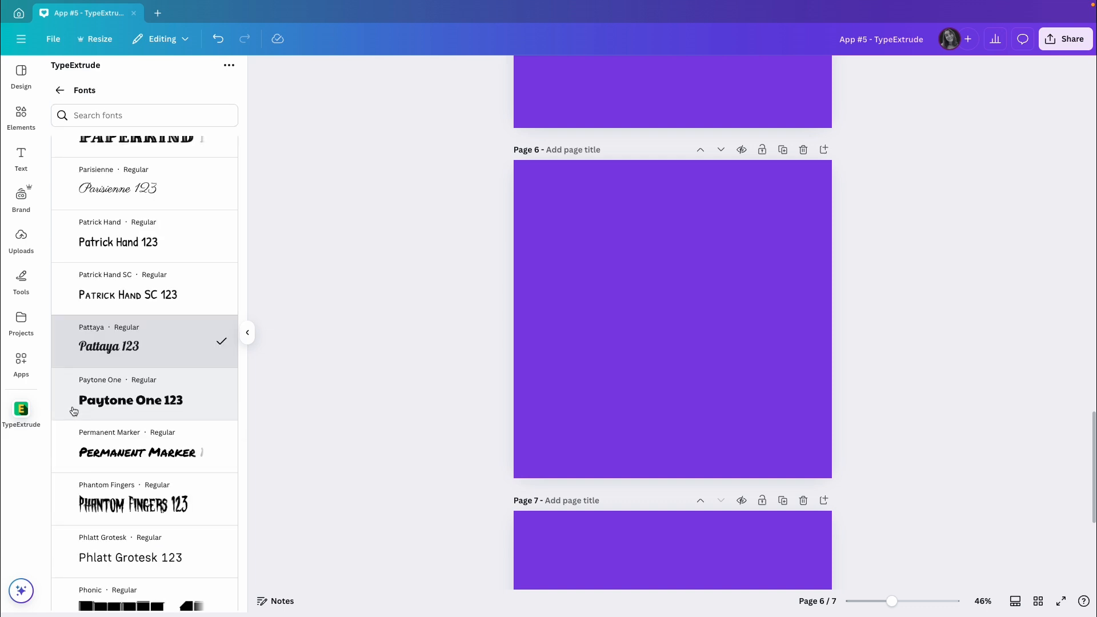
left_click(151, 407)
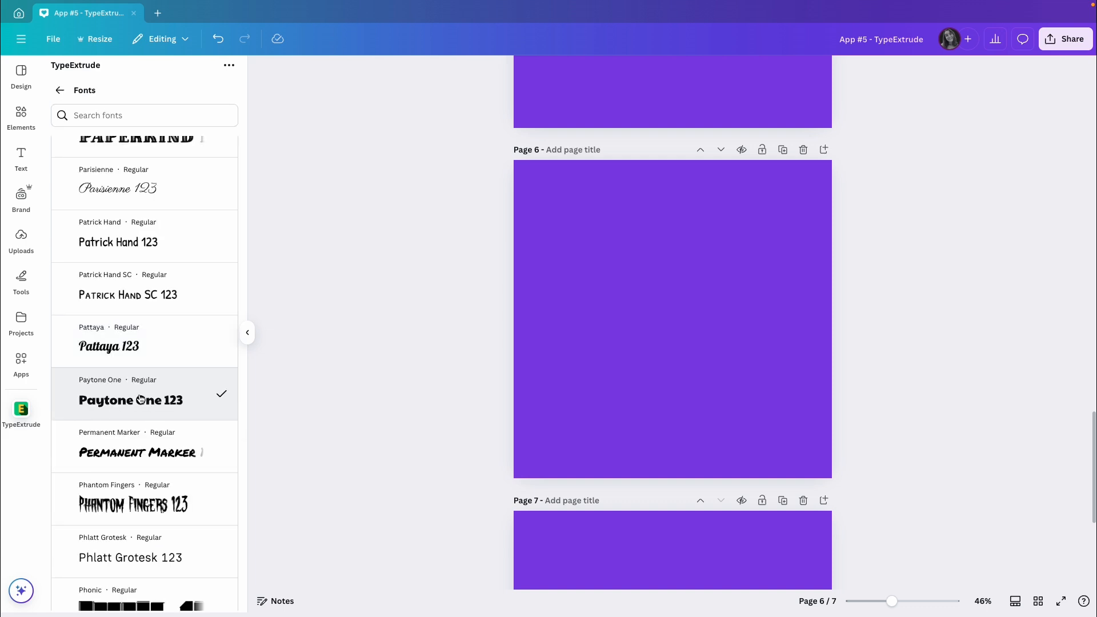
left_click(62, 90)
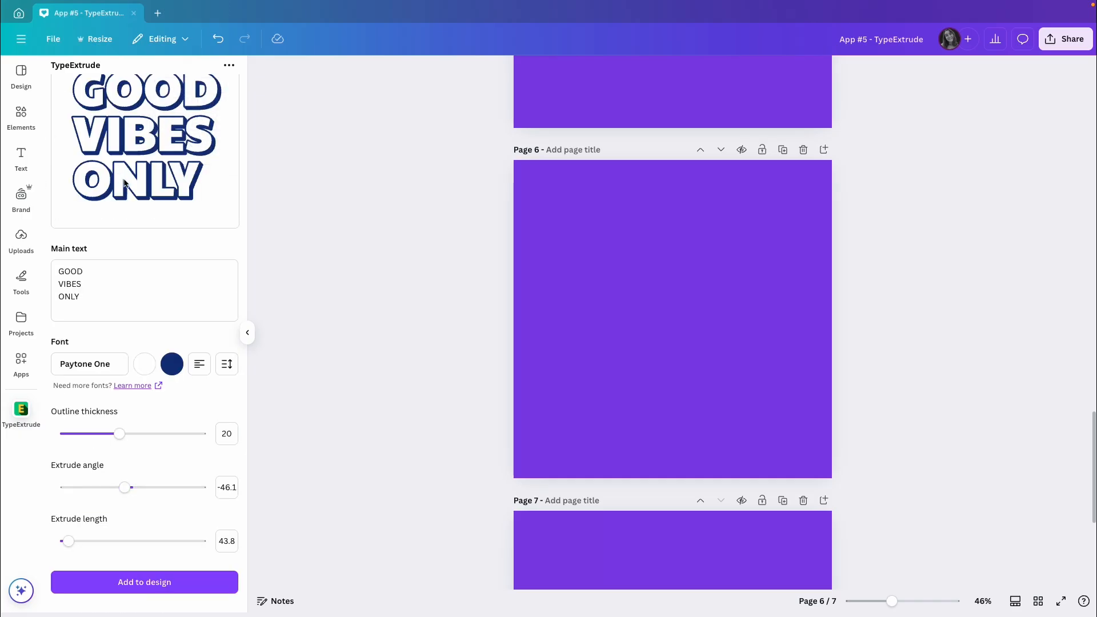
Step: Set the outline and extrusion color of the GOOD VIBES ONLY text to #612CA9
scroll(171, 171, "up", 2)
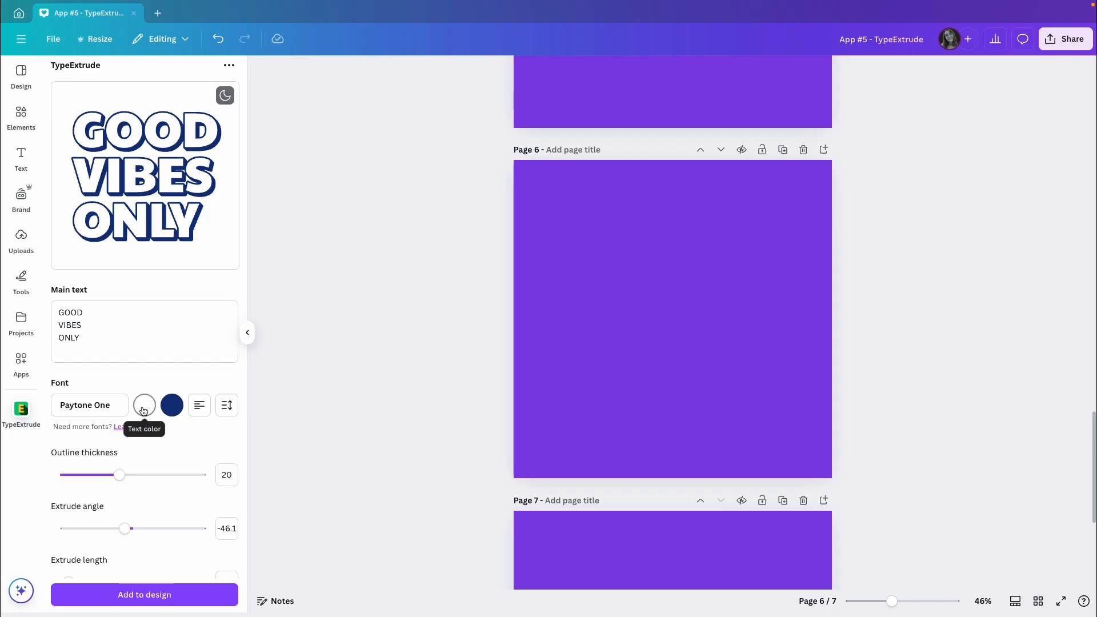
left_click(172, 405)
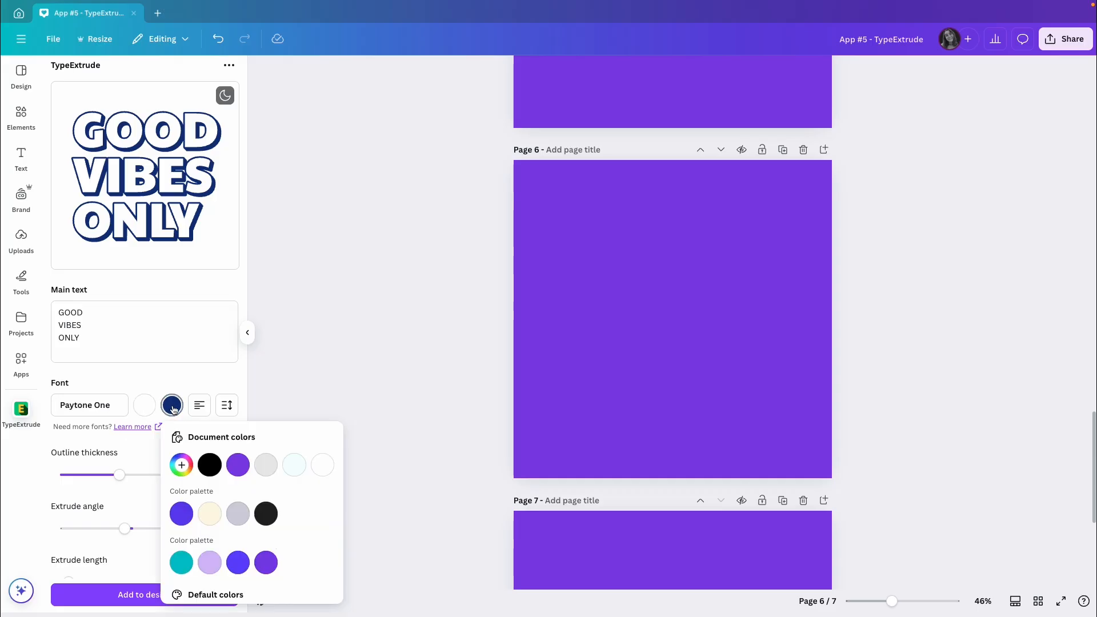
left_click(182, 464)
type("#612CA9")
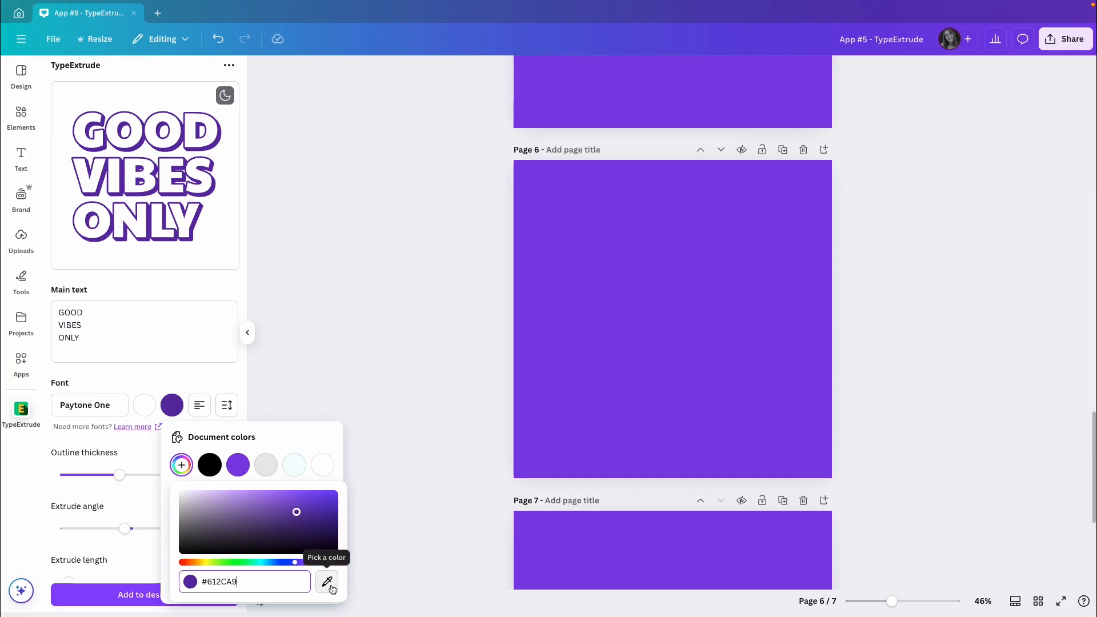
left_click(270, 437)
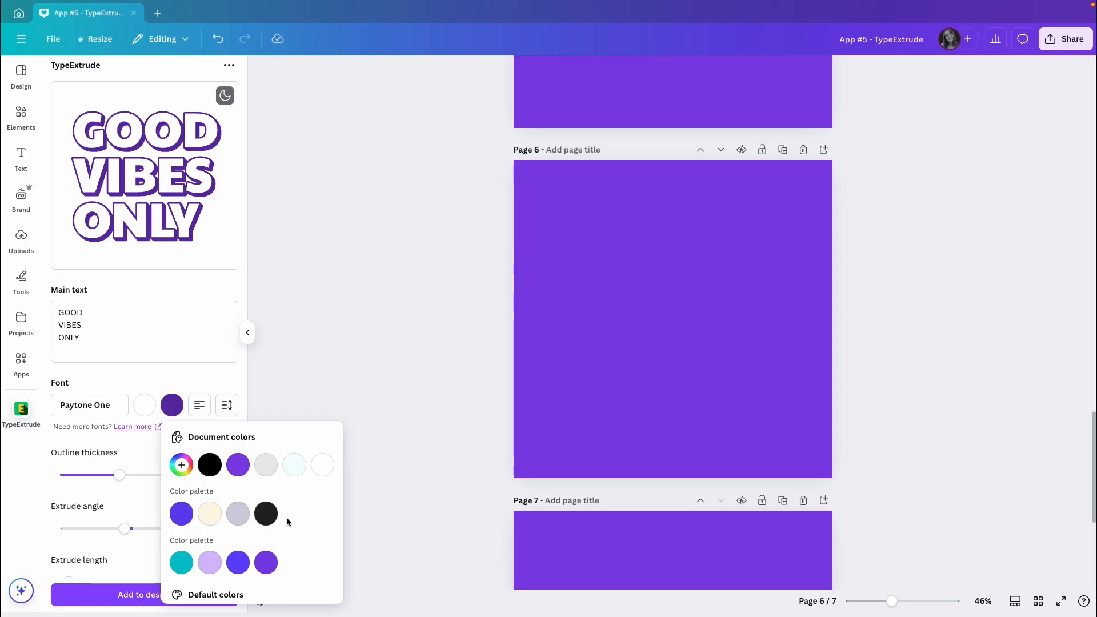
left_click(192, 376)
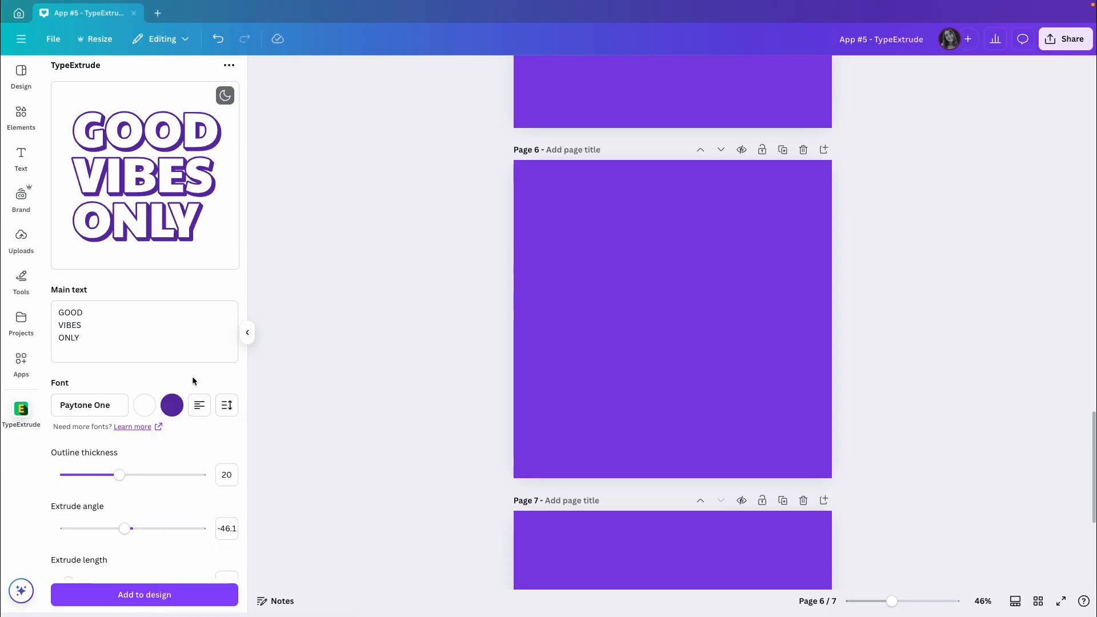
Step: Center-align the three lines of the GOOD VIBES ONLY text and slightly tighten their line height
left_click(201, 410)
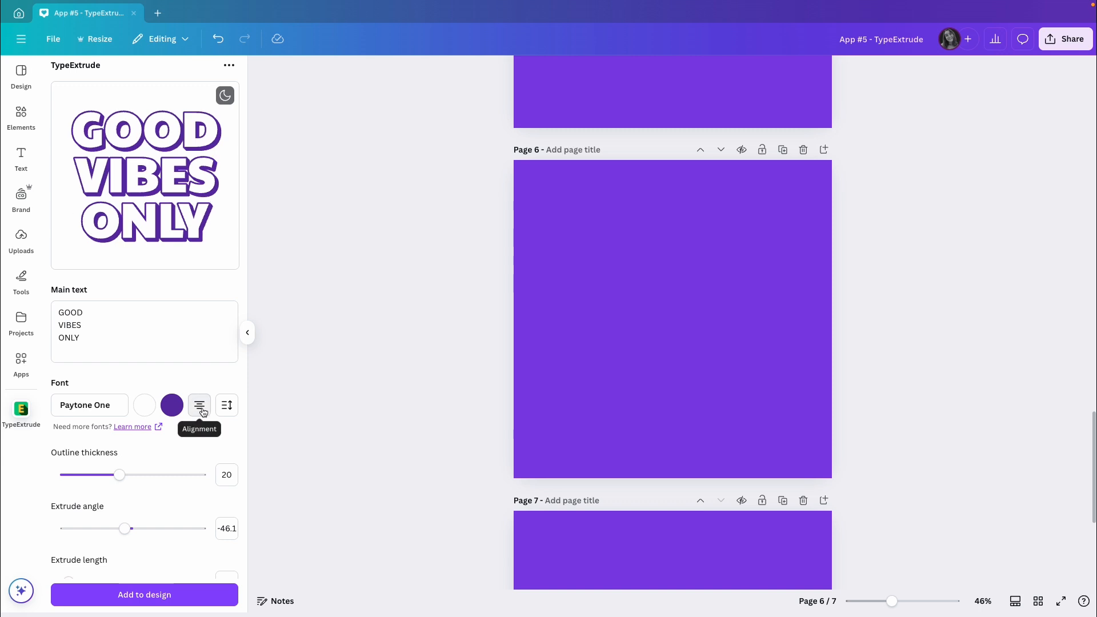
left_click(227, 405)
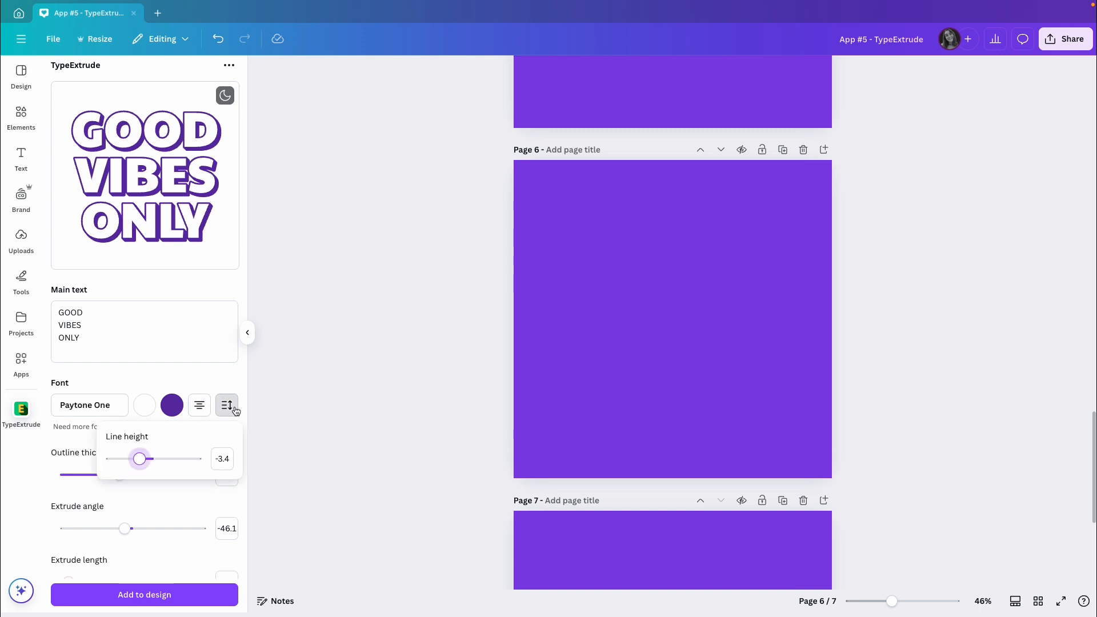
left_click_drag(140, 462, 137, 462)
left_click(131, 378)
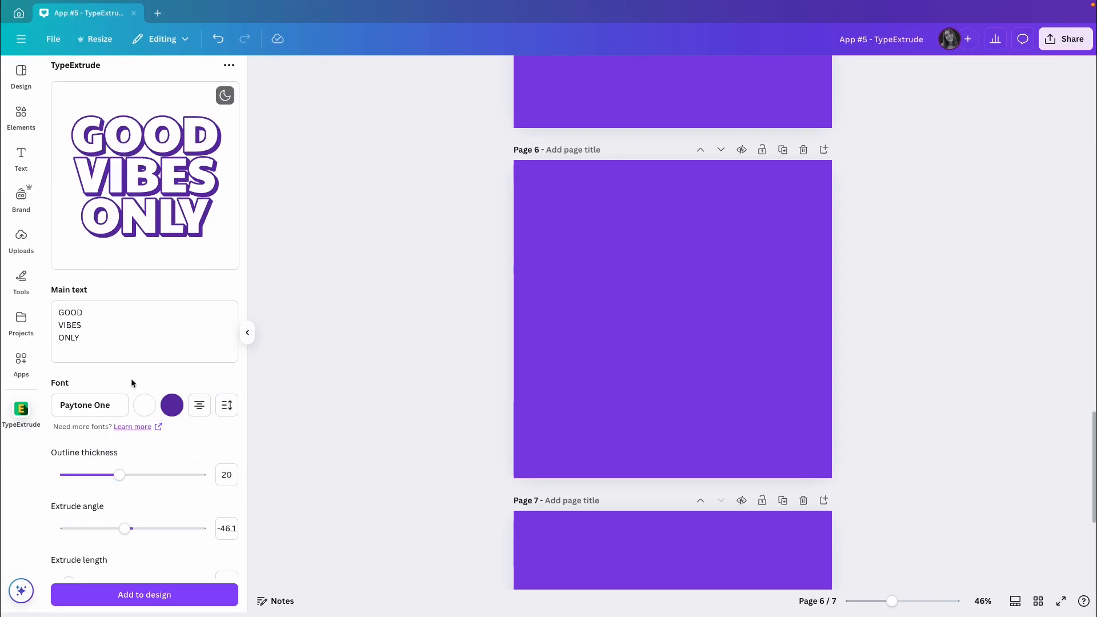
Step: Set the text's outline thickness to 22.1, extrude angle to about -109.7 and extrude length to 2000
left_click_drag(119, 476, 126, 478)
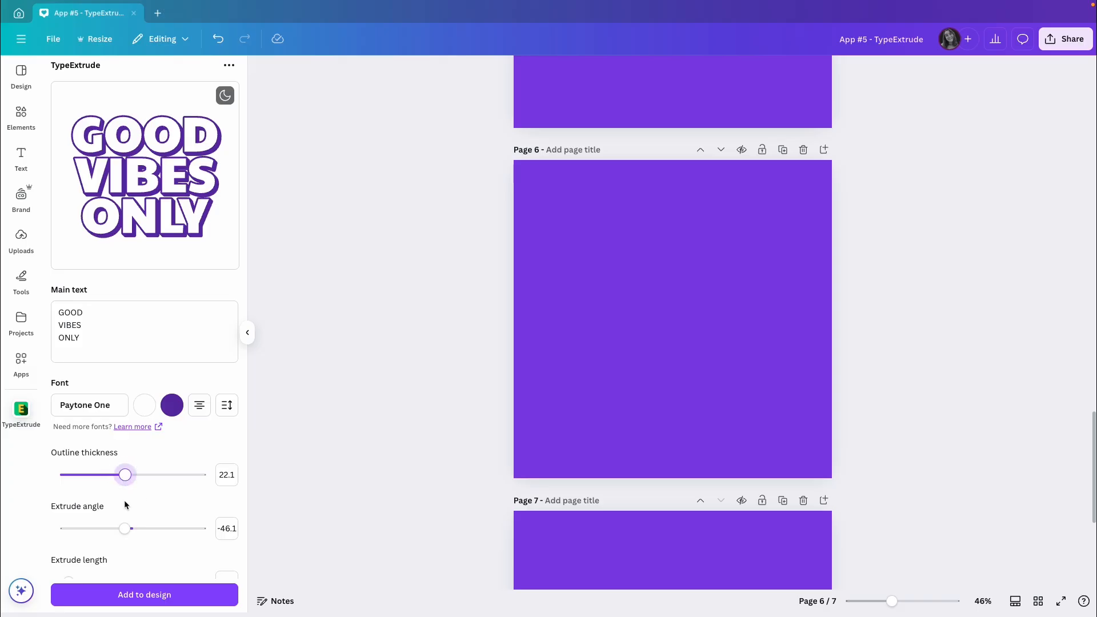
left_click_drag(124, 529, 113, 529)
scroll(152, 506, "down", 2)
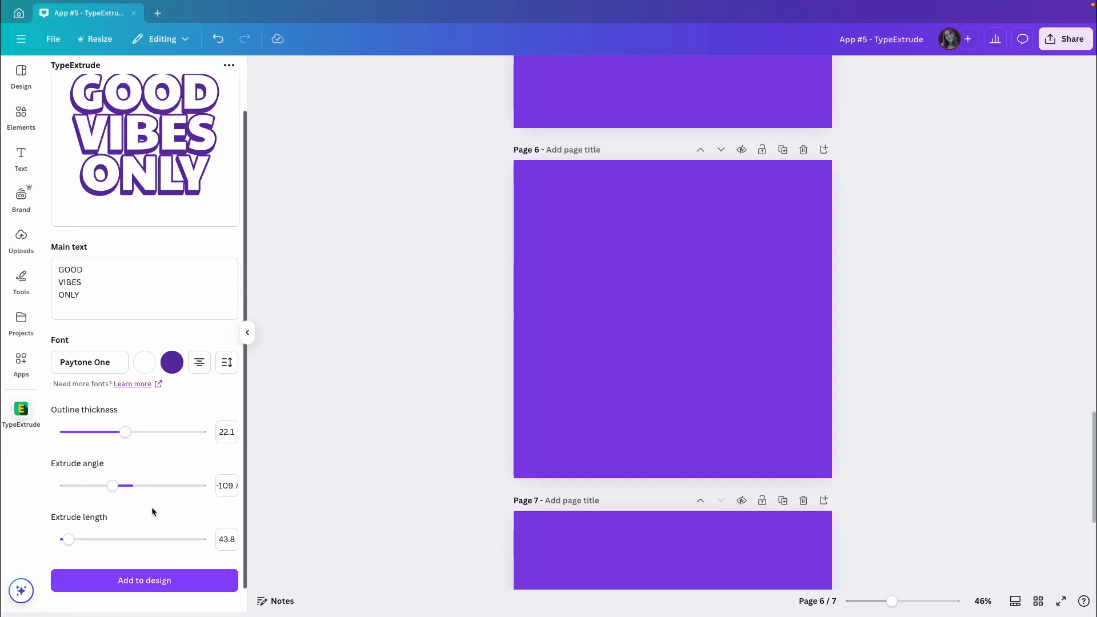
left_click_drag(68, 539, 210, 540)
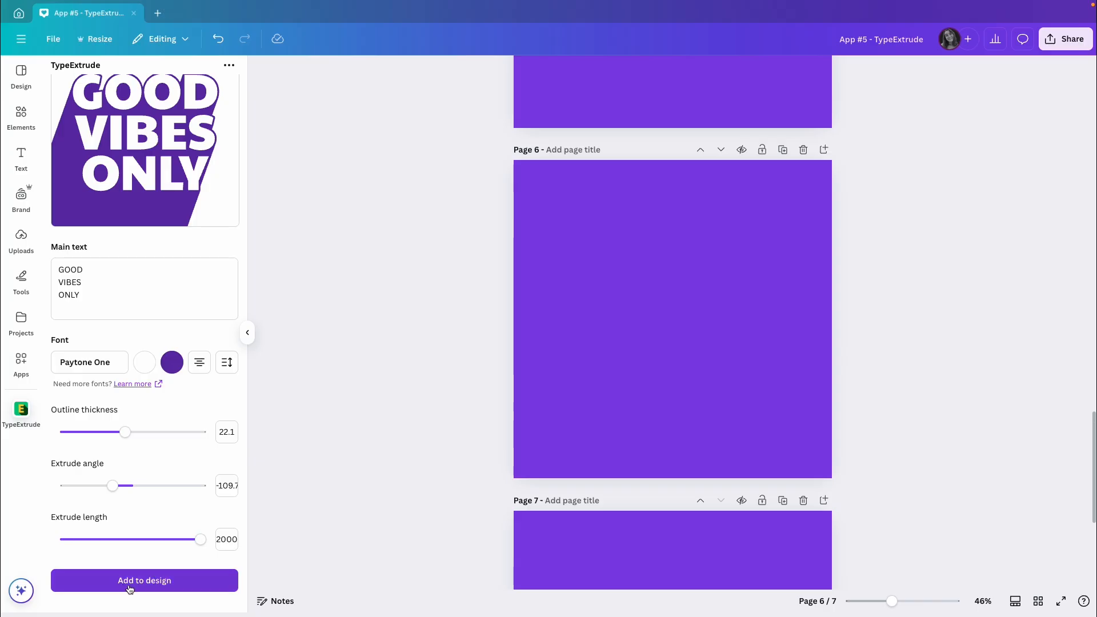
Step: Add the GOOD VIBES ONLY graphic to page 6, enlarge it and position it so its extrusion runs off the page
left_click(161, 590)
mouse_move(656, 328)
left_mouse_down()
mouse_move(640, 331)
mouse_move(653, 321)
left_mouse_up()
left_click_drag(622, 375, 423, 527)
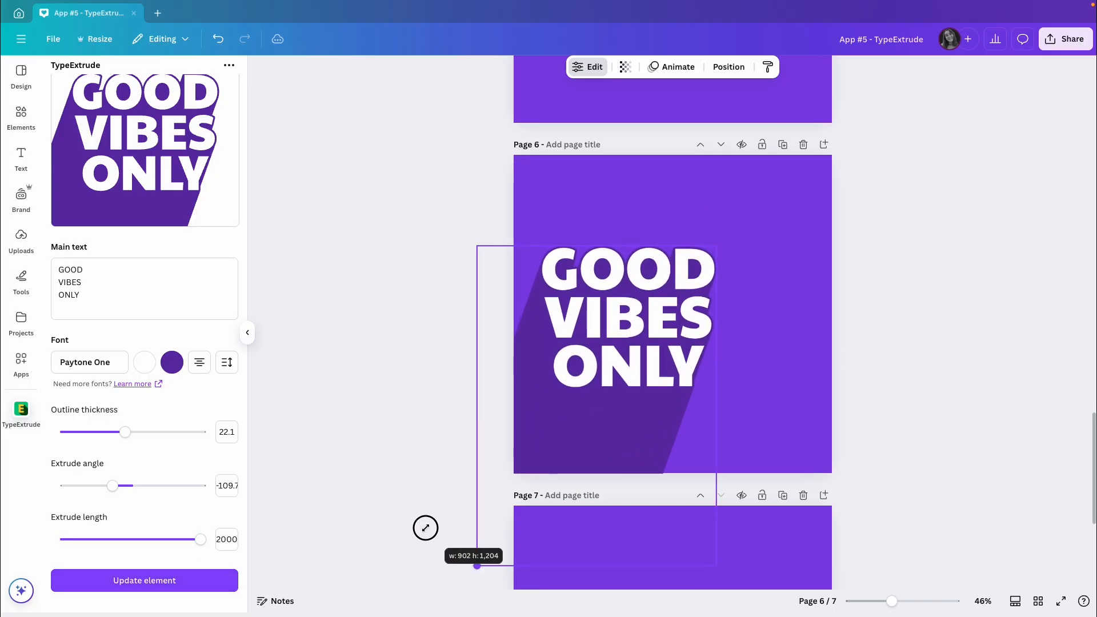
left_click_drag(612, 372, 647, 361)
mouse_move(748, 232)
left_mouse_down()
mouse_move(774, 216)
mouse_move(759, 222)
left_mouse_up()
left_click(903, 278)
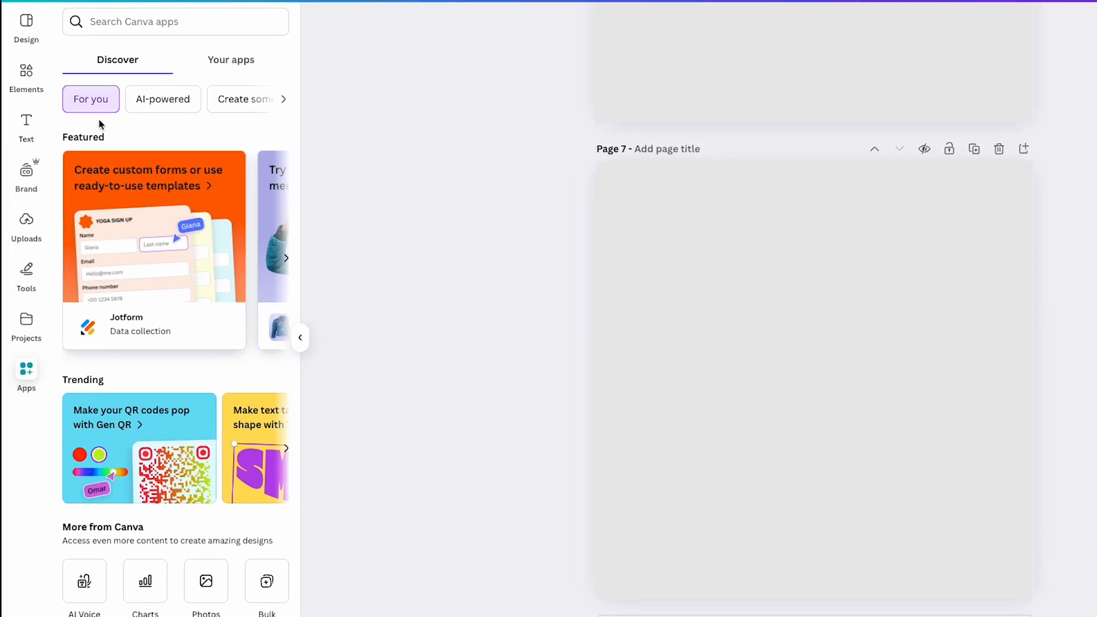
Step: Search the Canva apps for "typelettering" and open the TypeLettering app
left_click(94, 21)
type("typelettering")
key("Return")
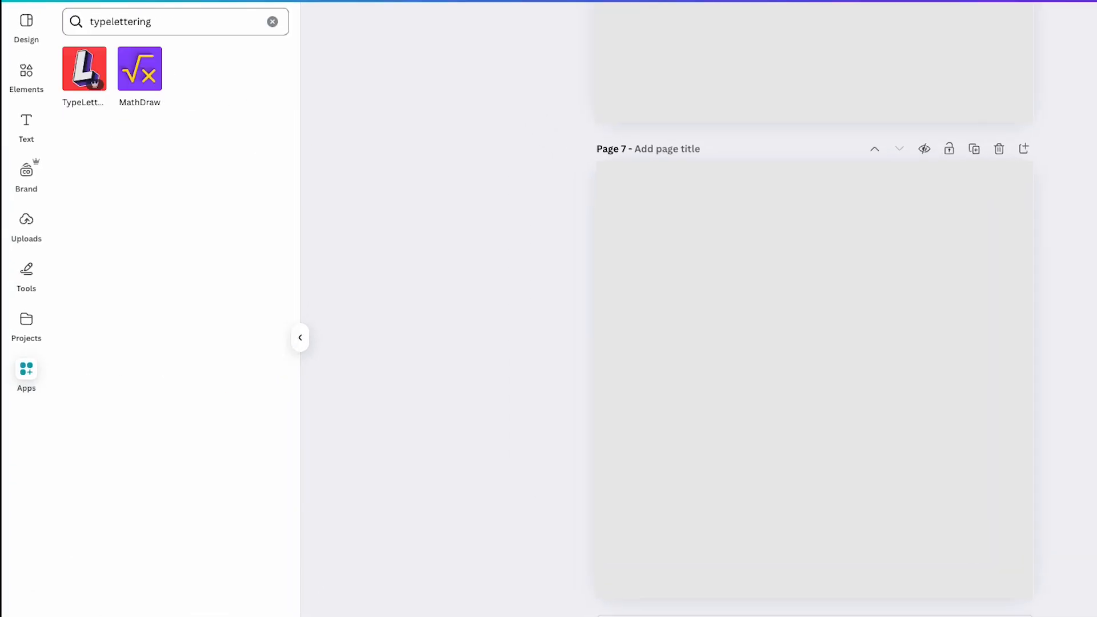
left_click(80, 67)
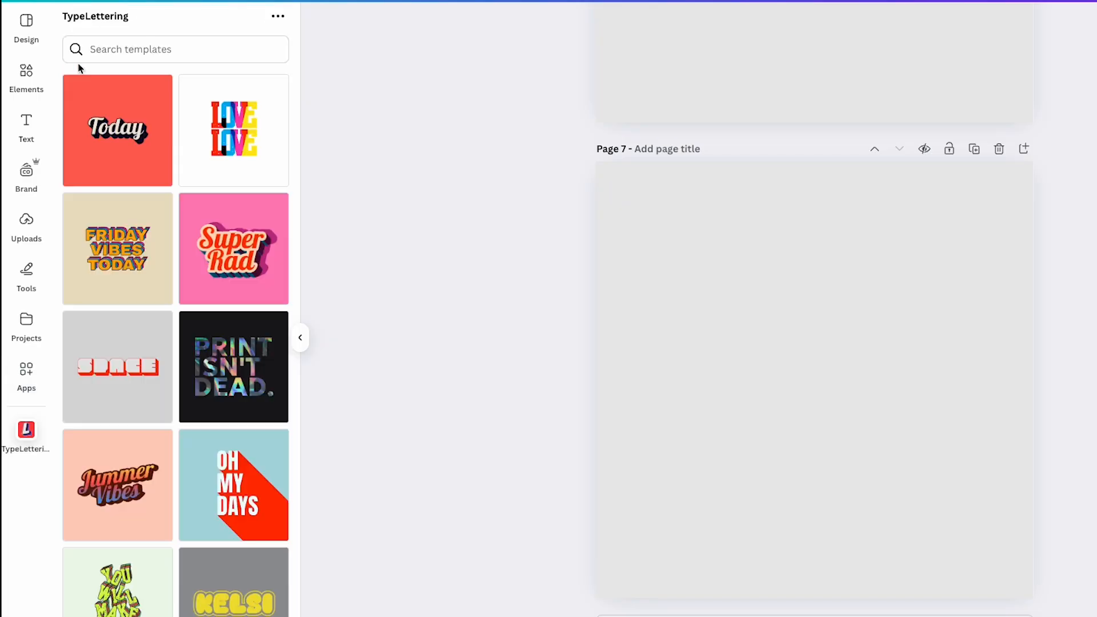
Step: Browse the TypeLettering templates and open the Retro Stack template reading FRIDAY VIBES TODAY
scroll(164, 167, "down", 2)
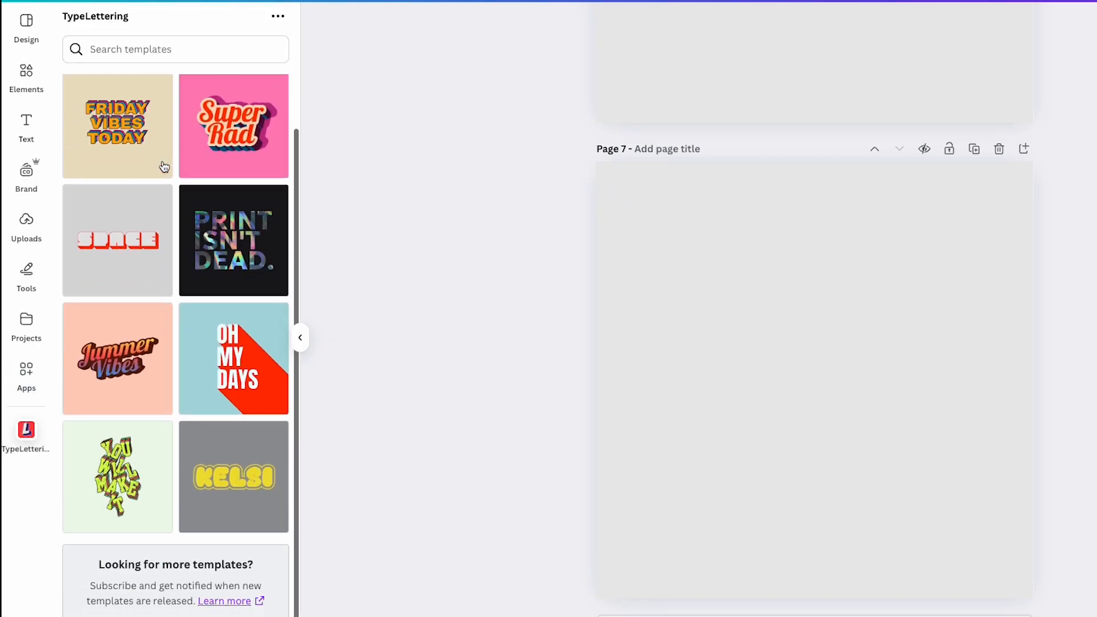
scroll(164, 167, "up", 2)
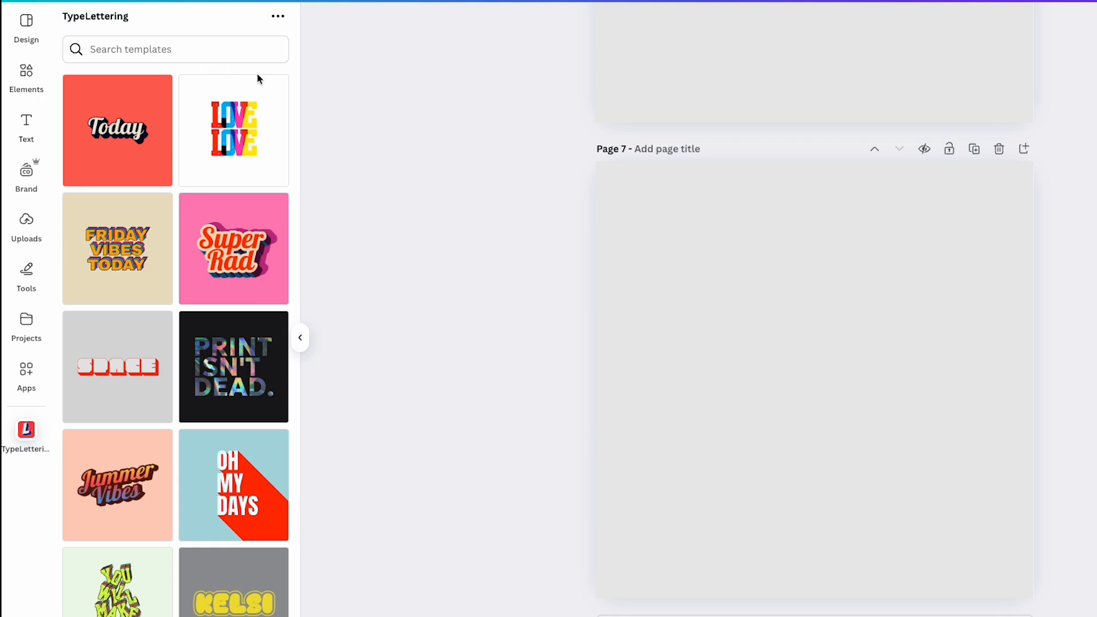
left_click(122, 231)
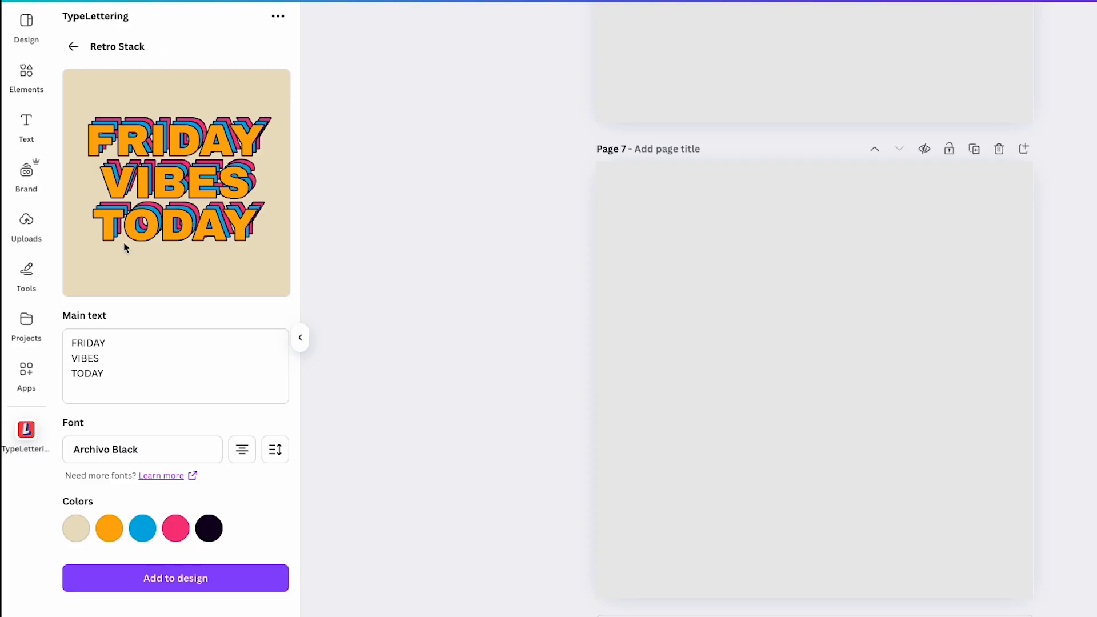
Step: Replace the Retro Stack main text with STAY and COOL on two separate lines
left_click(144, 396)
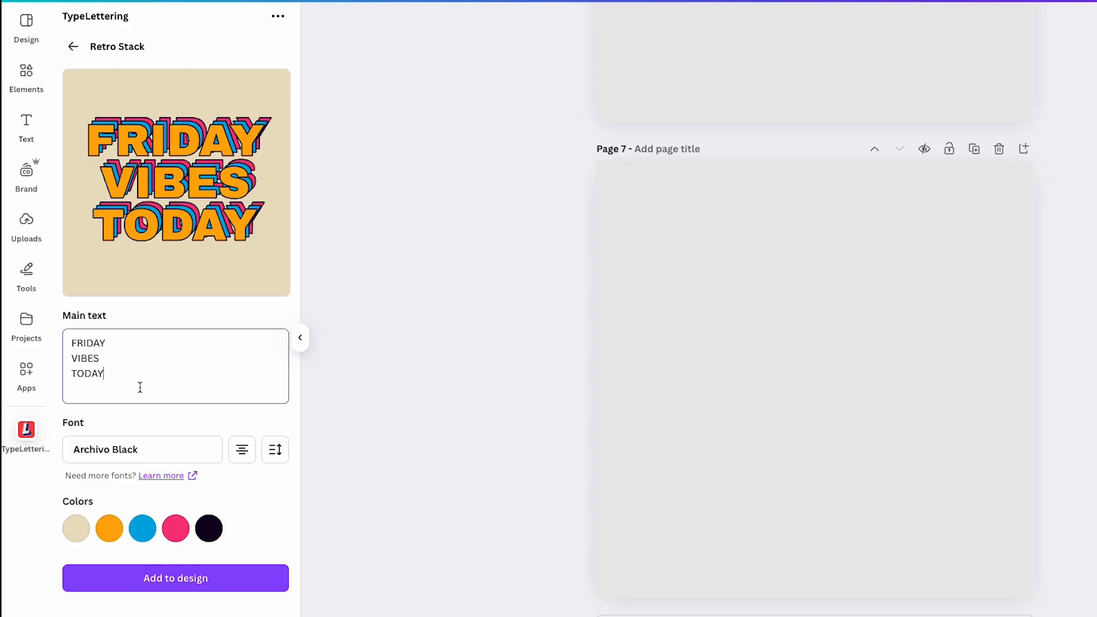
key("ctrl+a")
key("BackSpace")
type("ST")
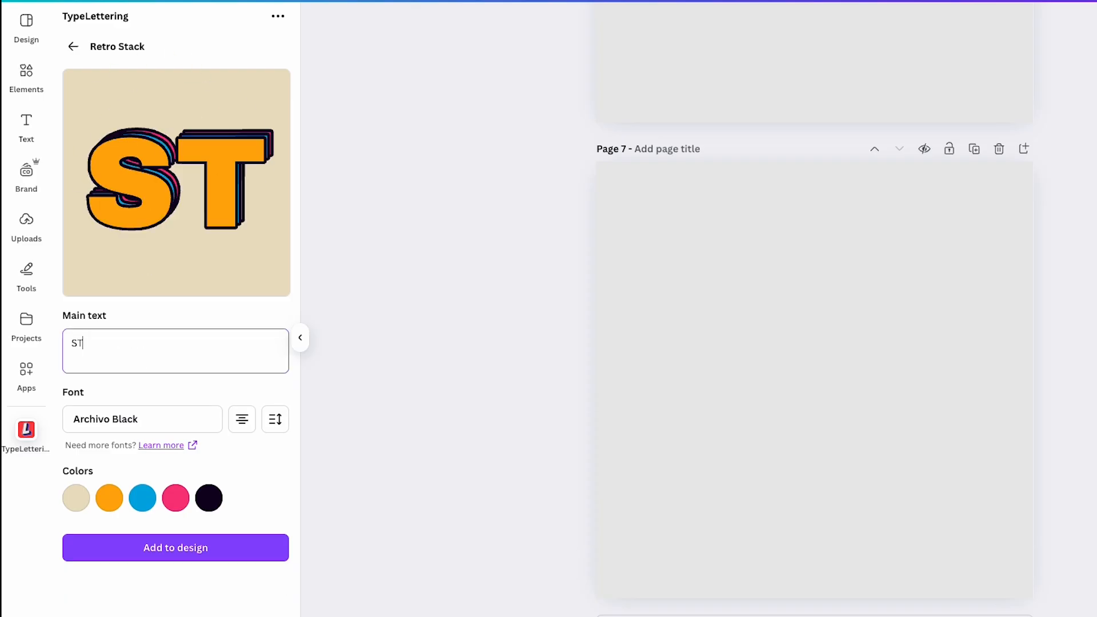
type("AY")
key("Return")
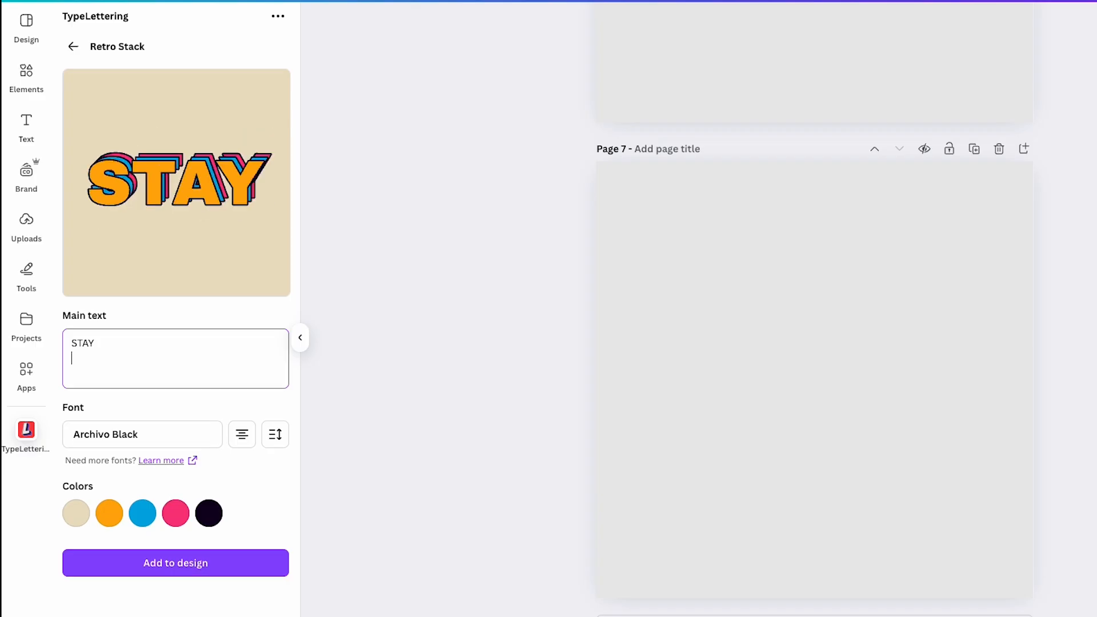
type("COOL")
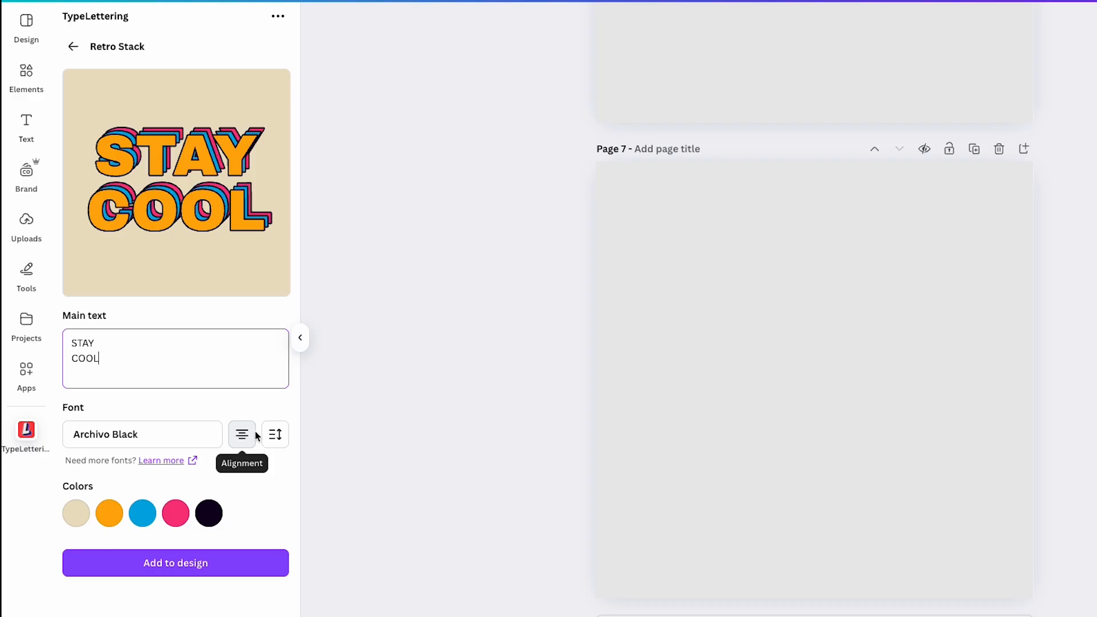
Step: Tighten the line height of the STAY COOL text to -2
left_click(275, 435)
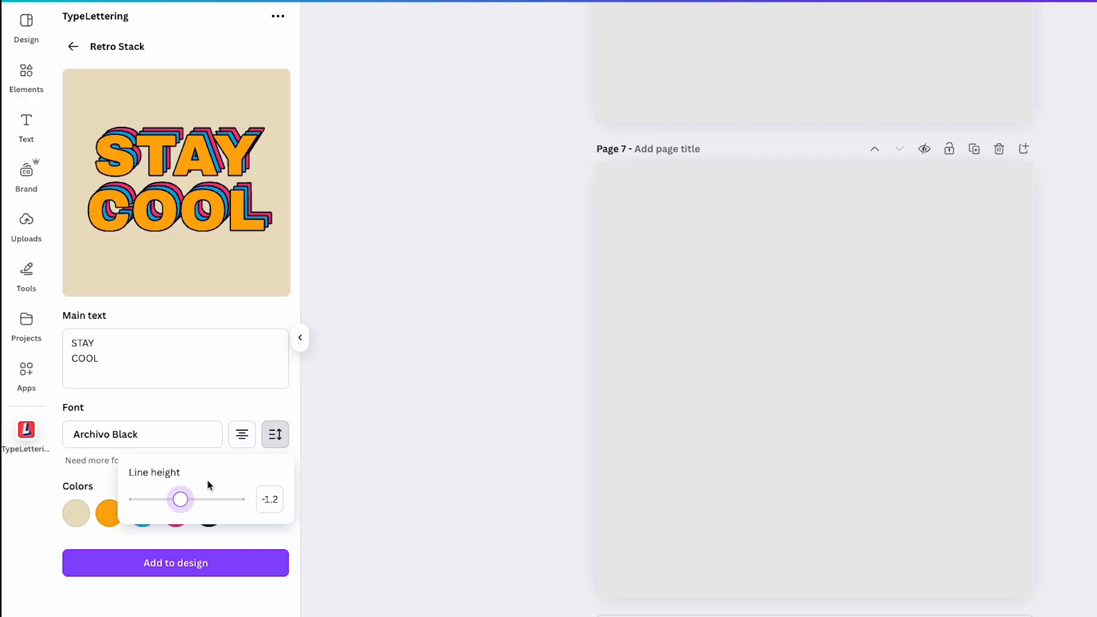
left_click_drag(179, 500, 177, 509)
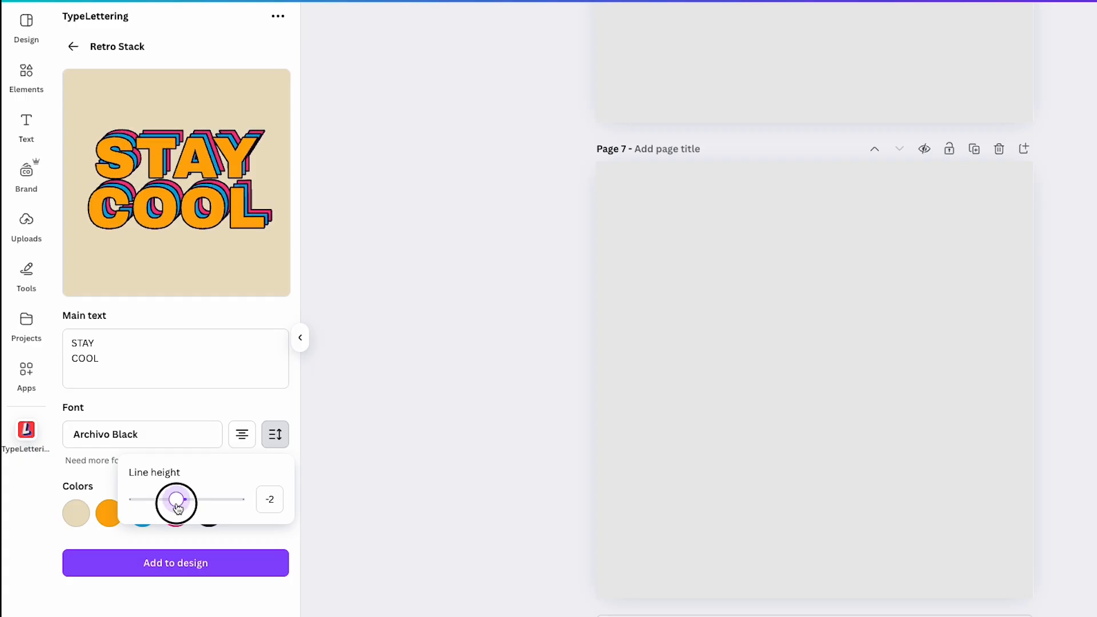
left_click(184, 396)
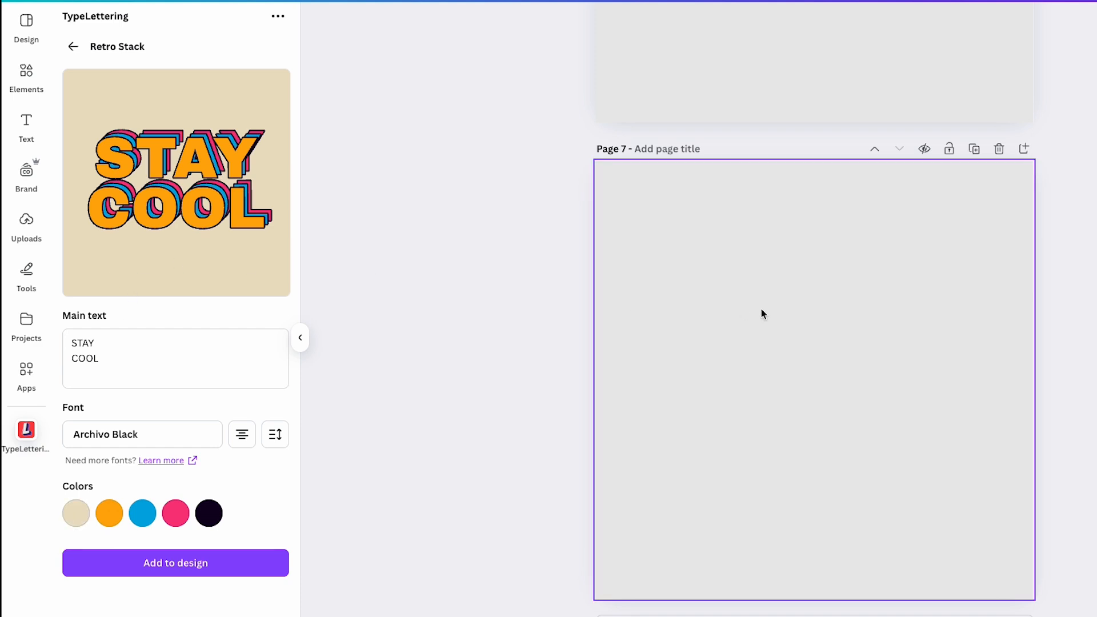
Step: Set the lettering's beige background color to #EAEAEA by sampling the gray of page 7
left_click(88, 522)
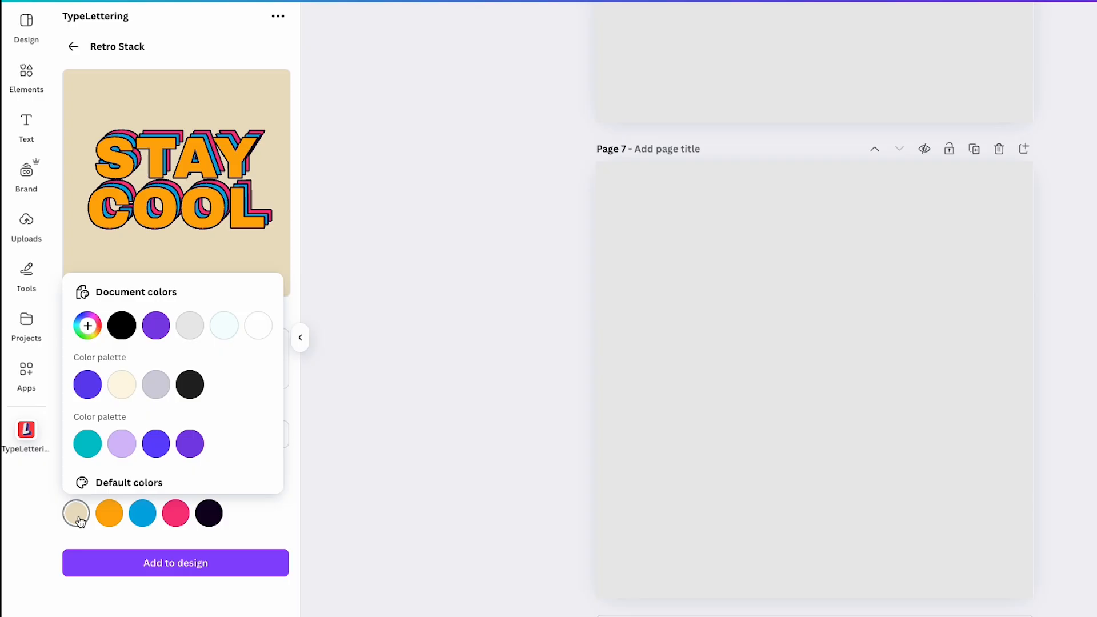
left_click(88, 324)
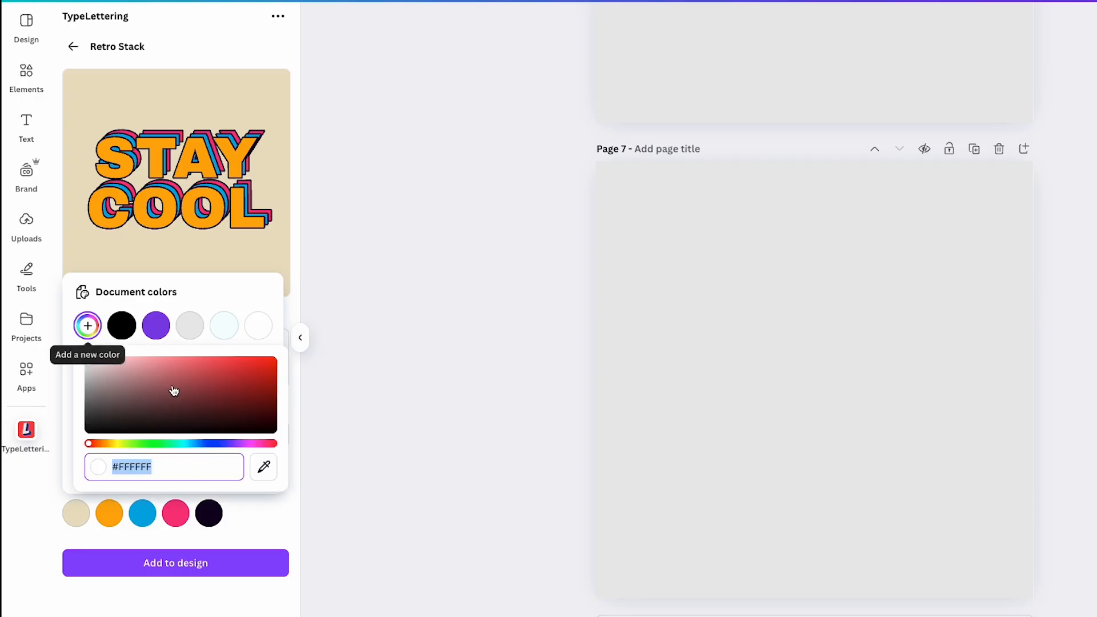
left_click(263, 467)
left_click(720, 317)
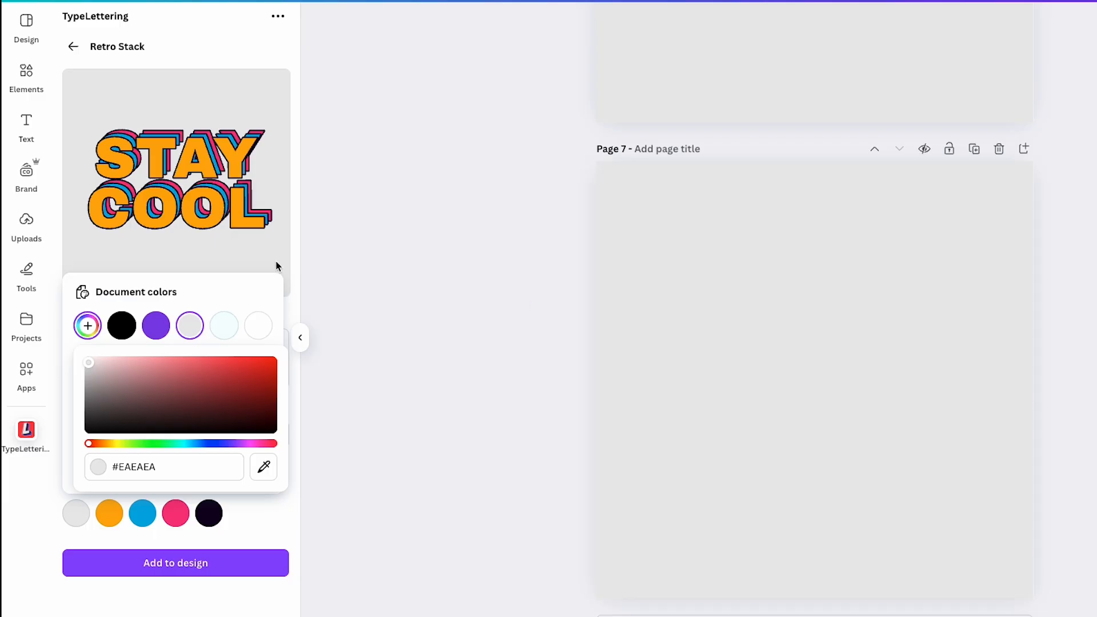
left_click(273, 524)
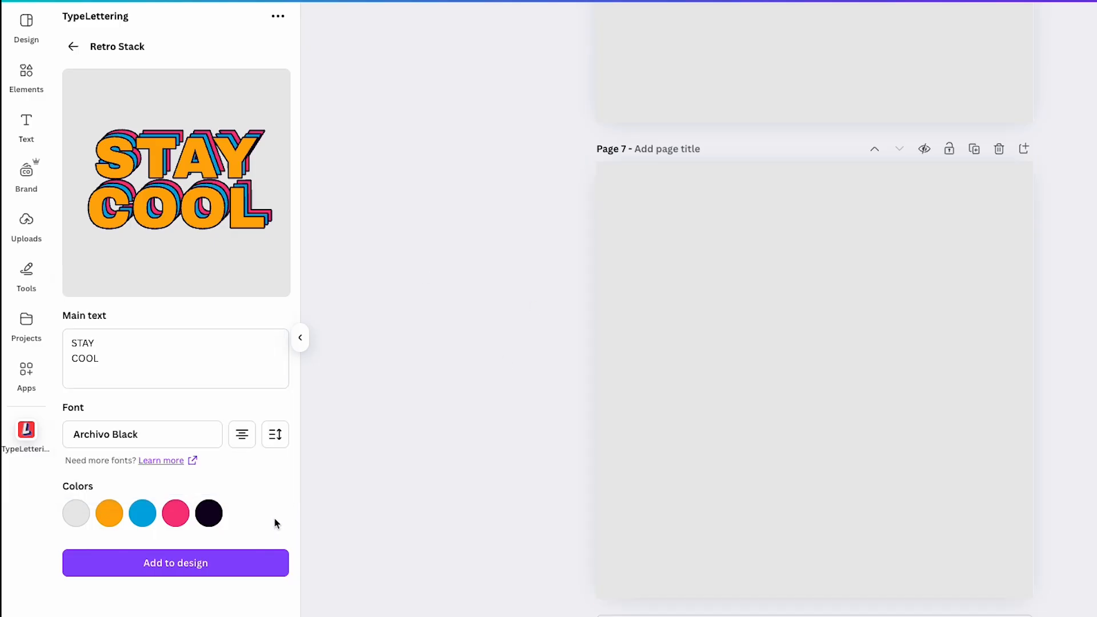
Step: Change the orange letter fill to white from the document colors
left_click(110, 515)
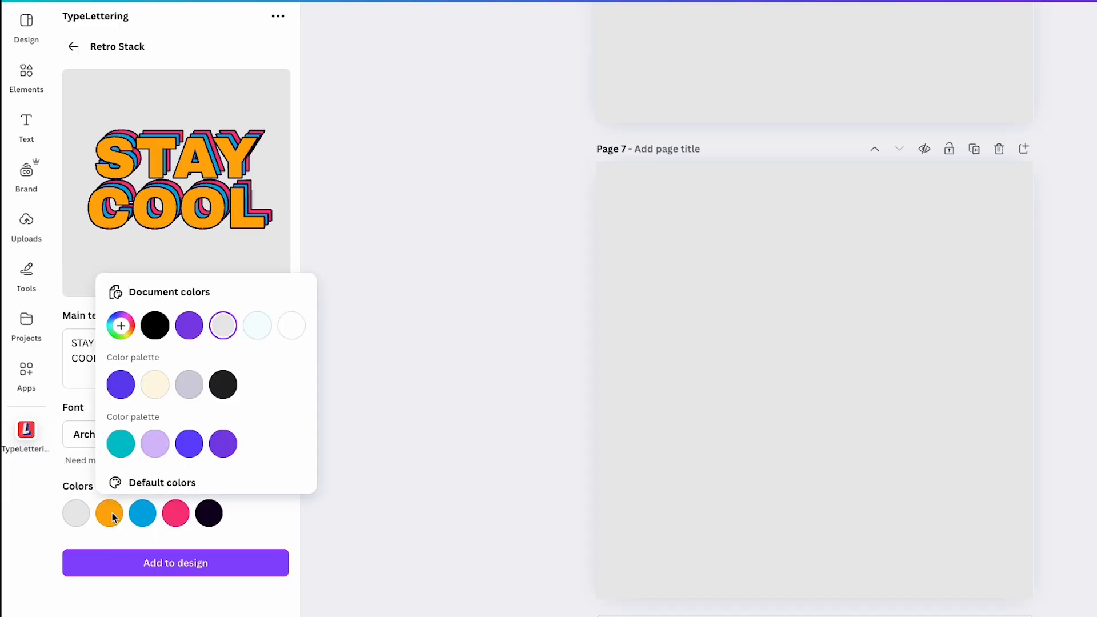
left_click(292, 326)
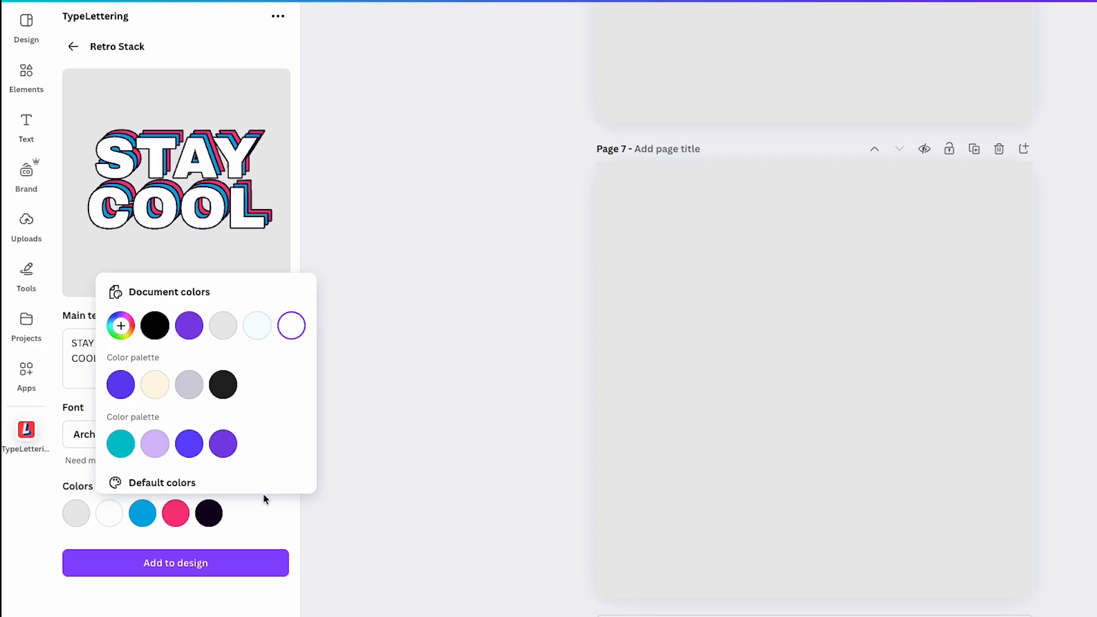
left_click(261, 509)
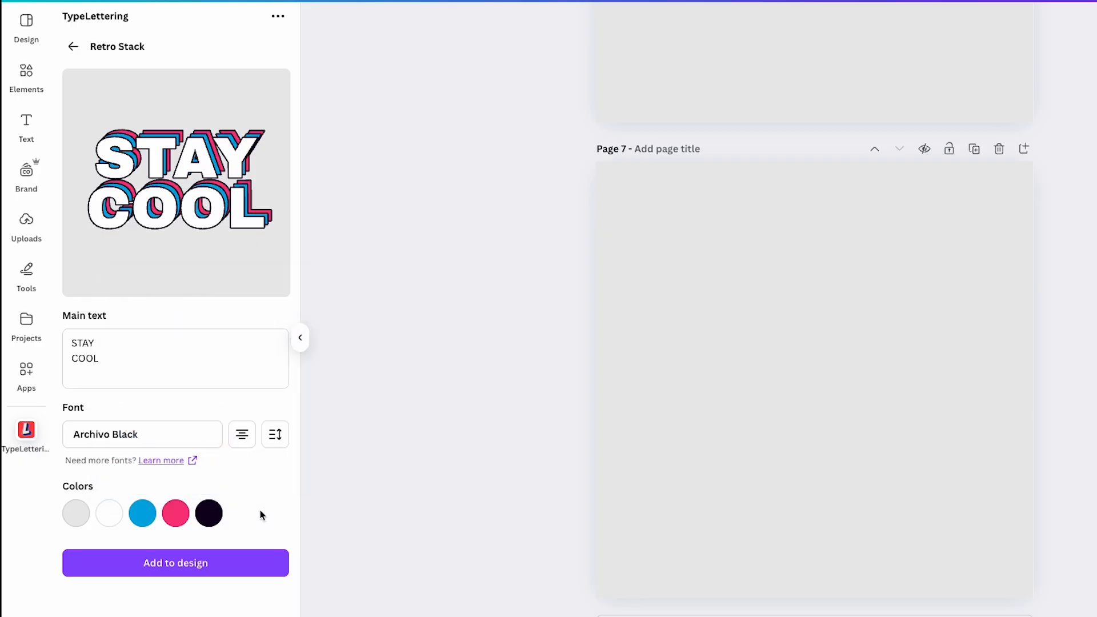
Step: Replace the blue shadow layer's color with the custom color #858CEA
left_click(147, 517)
left_click(154, 326)
type("#858CEA")
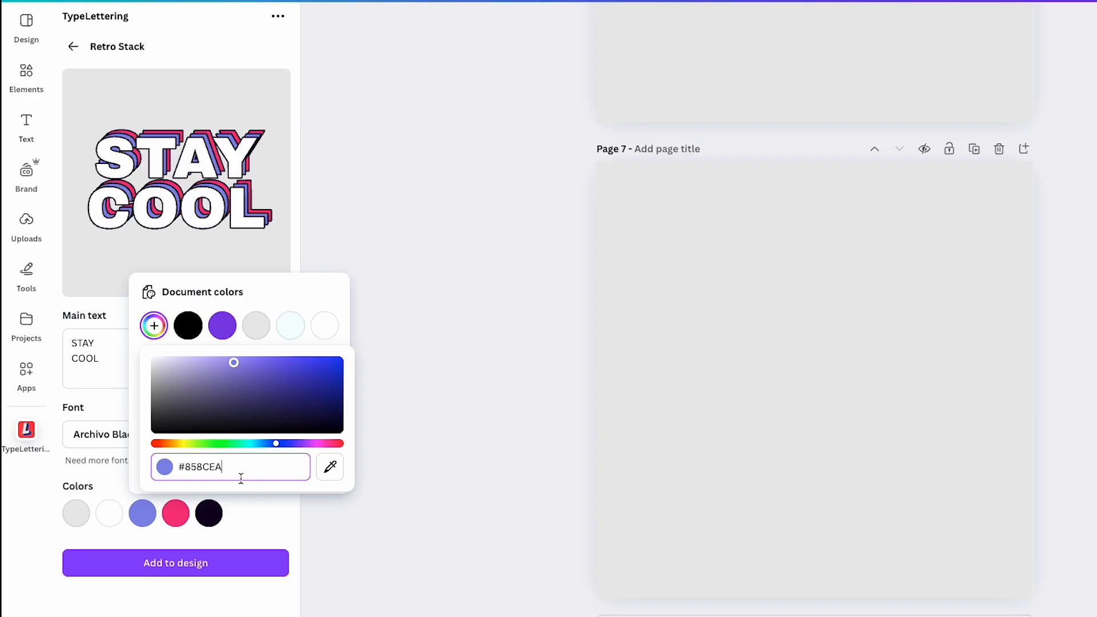
left_click(236, 510)
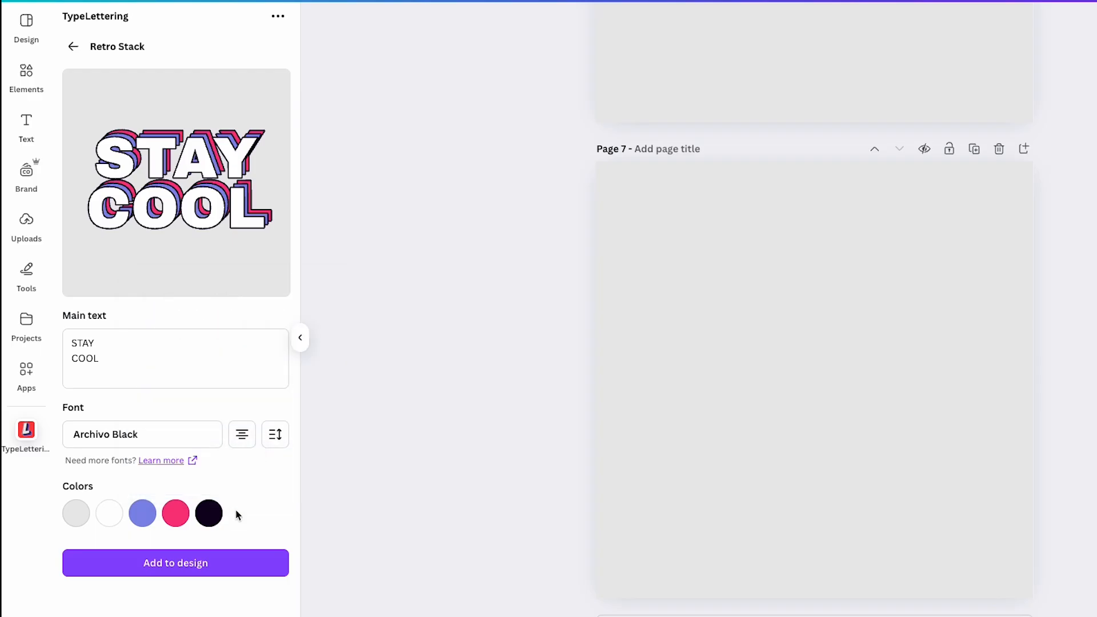
Step: Replace the bright pink shadow layer's color with a custom light pink
left_click(175, 514)
left_click(187, 326)
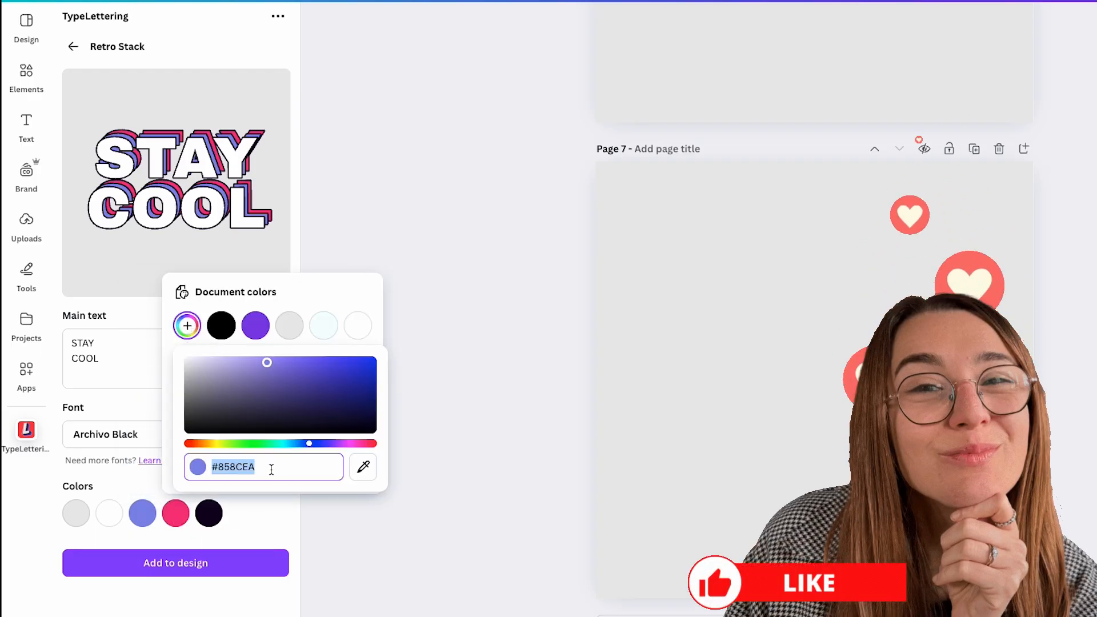
type("#F9C3F7")
left_click(243, 517)
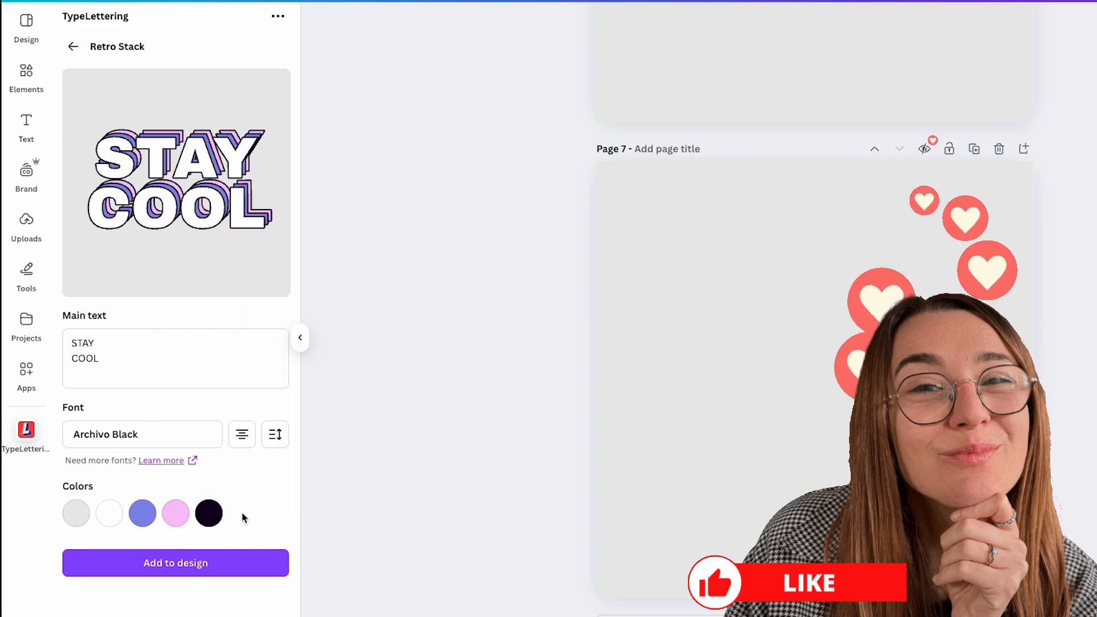
Step: Lighten the lettering's outline color to the custom dark gray #424141
left_click(210, 514)
left_click(251, 328)
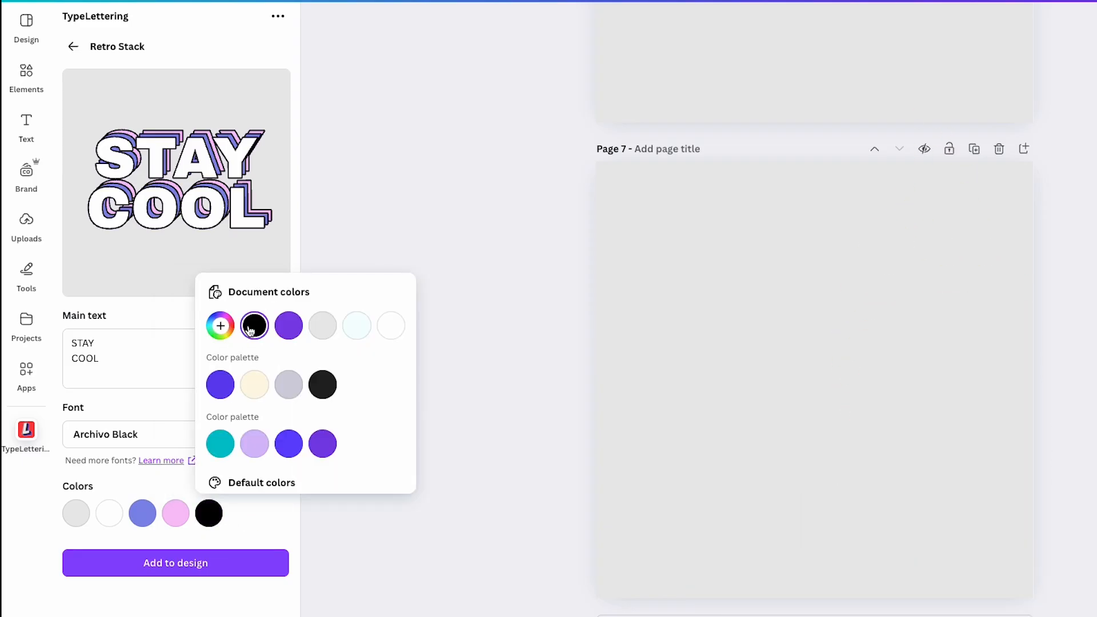
left_click(220, 326)
left_click(222, 426)
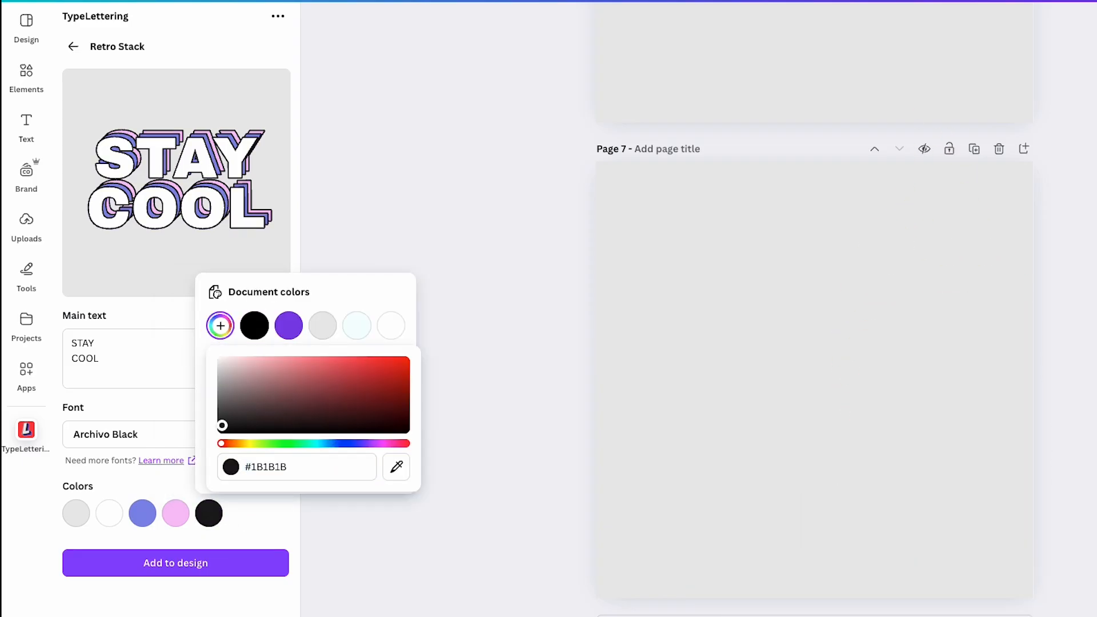
left_click_drag(223, 426, 222, 414)
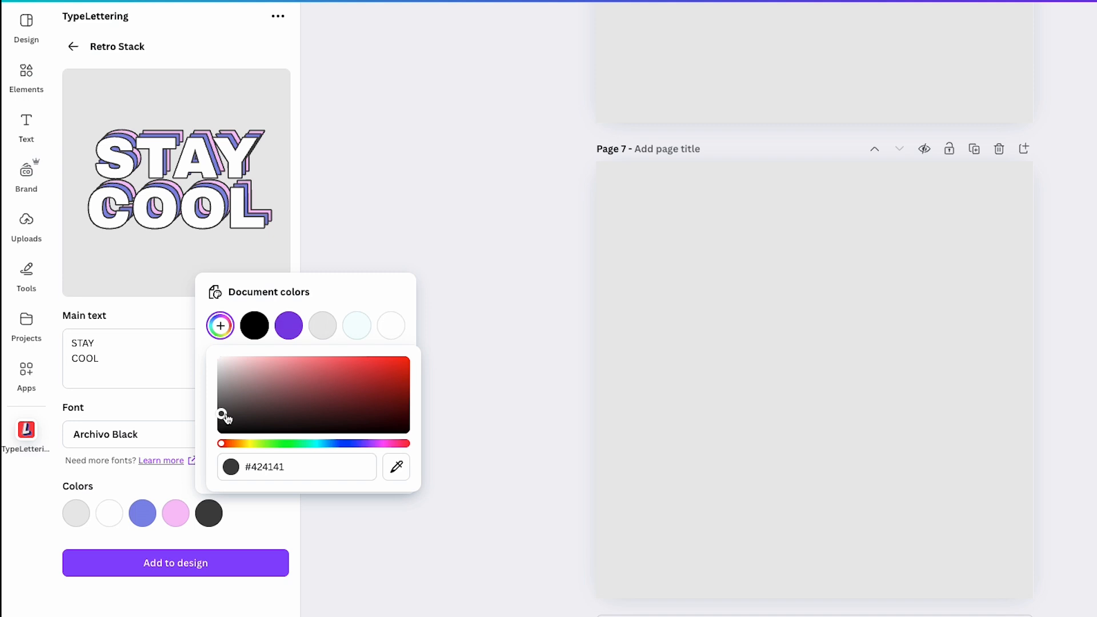
left_click(247, 516)
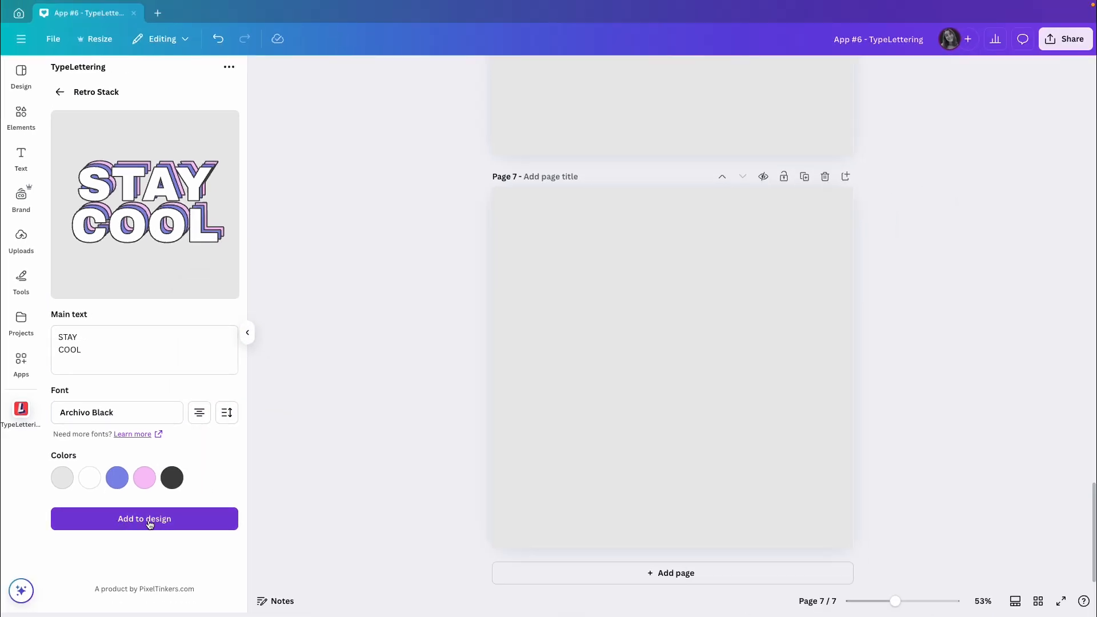
Step: Add the STAY COOL lettering to page 7 and enlarge it around the page center
left_click(150, 524)
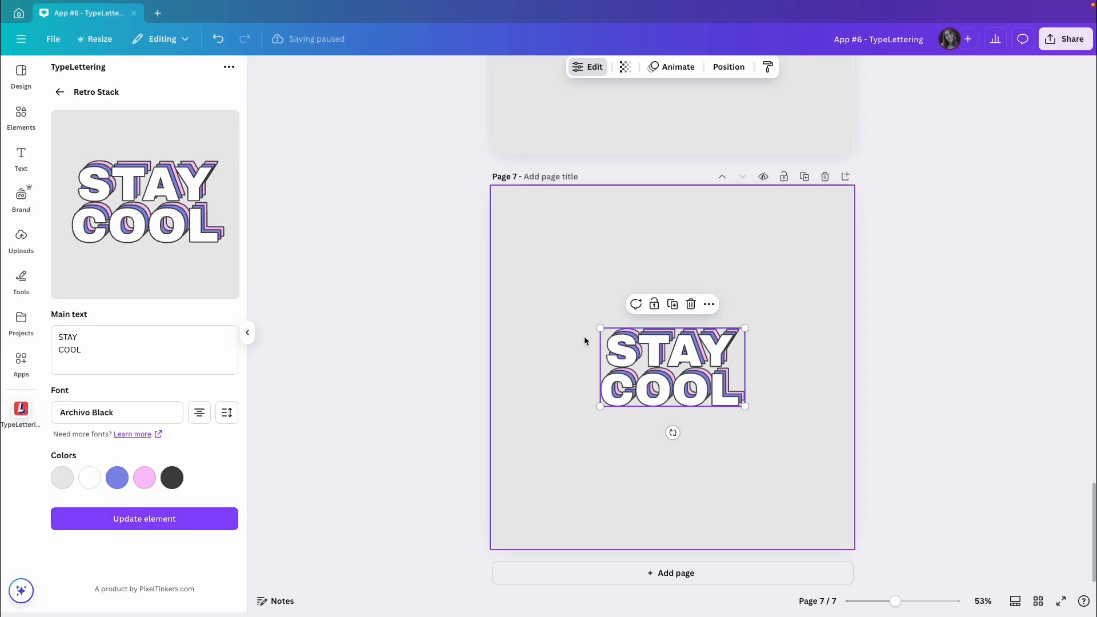
left_click_drag(600, 329, 631, 363)
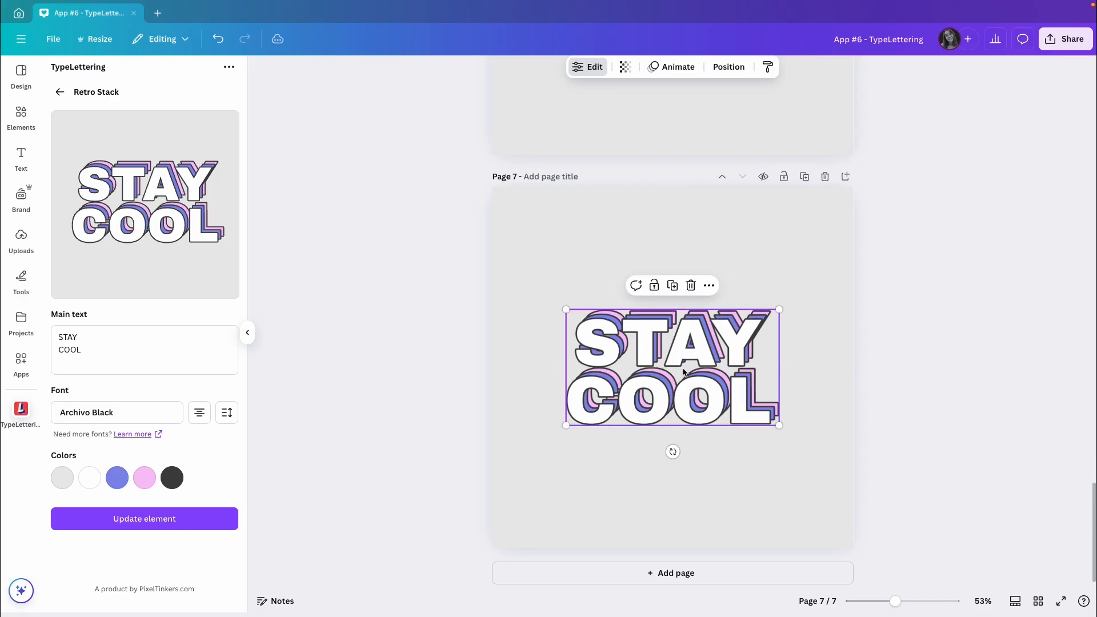
left_click(892, 378)
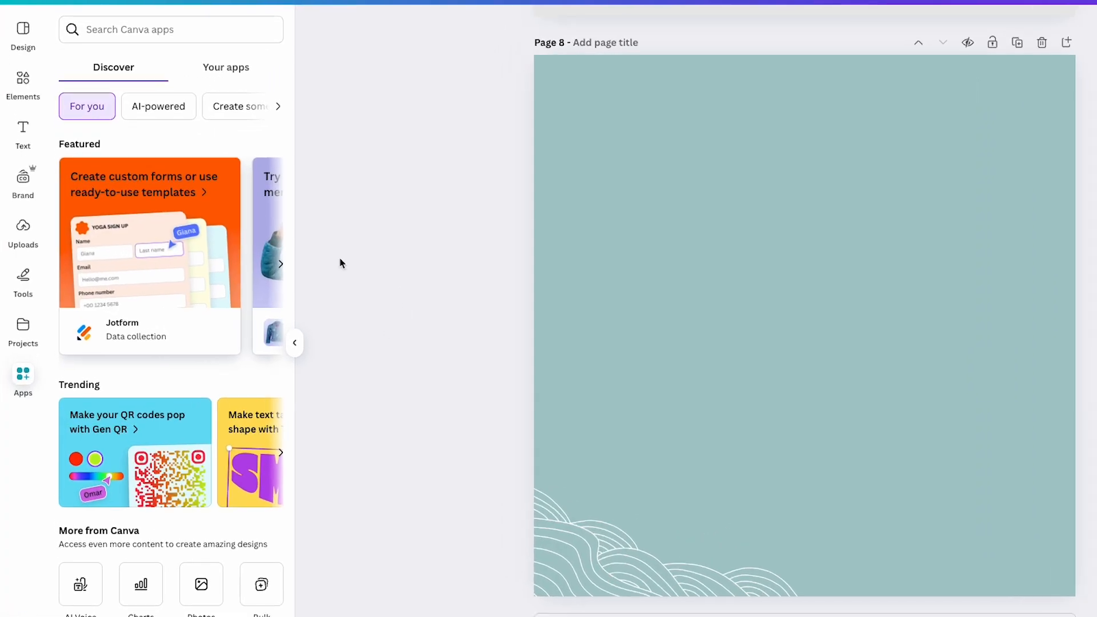
Step: Search the Canva apps for "typecraft" and open the TypeCraft app
left_click(124, 76)
type("typecraft")
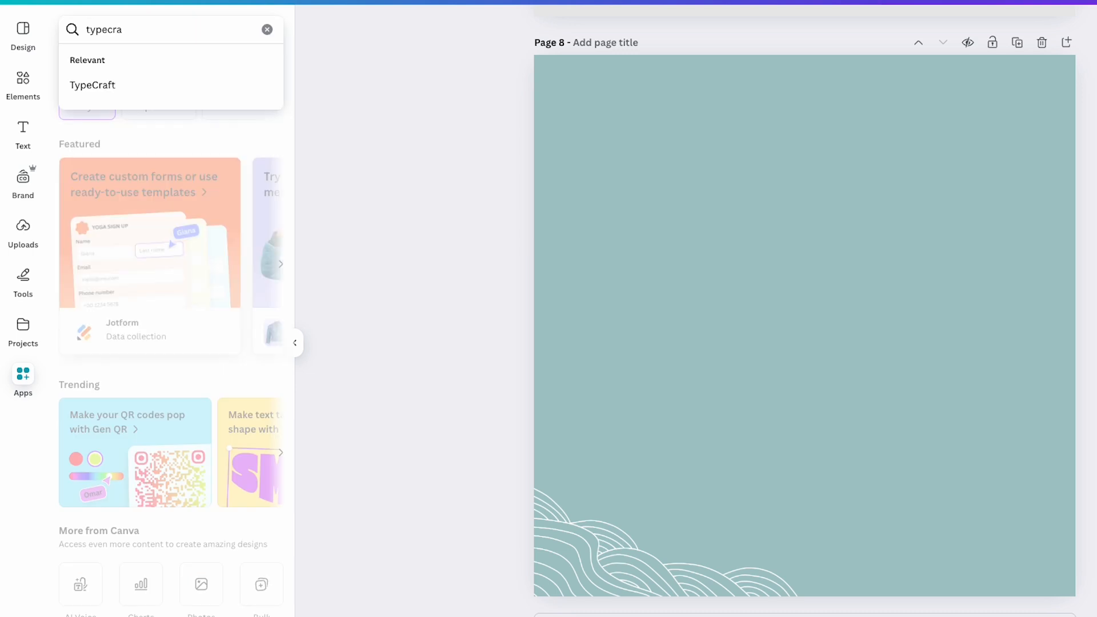
key("Return")
left_click(83, 86)
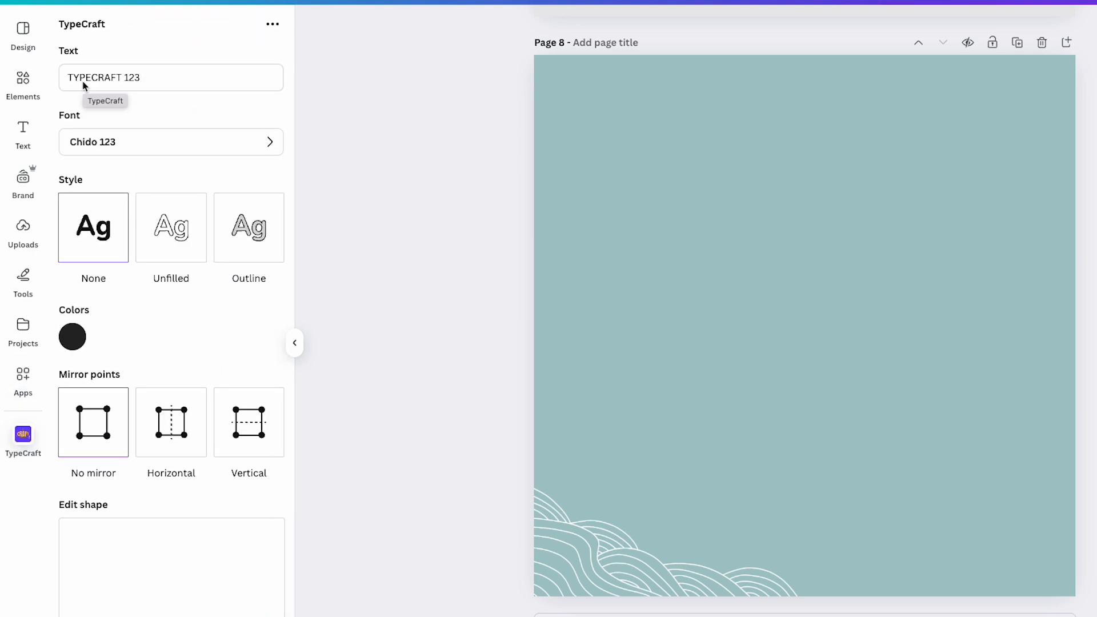
Step: Replace the TypeCraft text with MAKE and set its color to white
triple_click(126, 79)
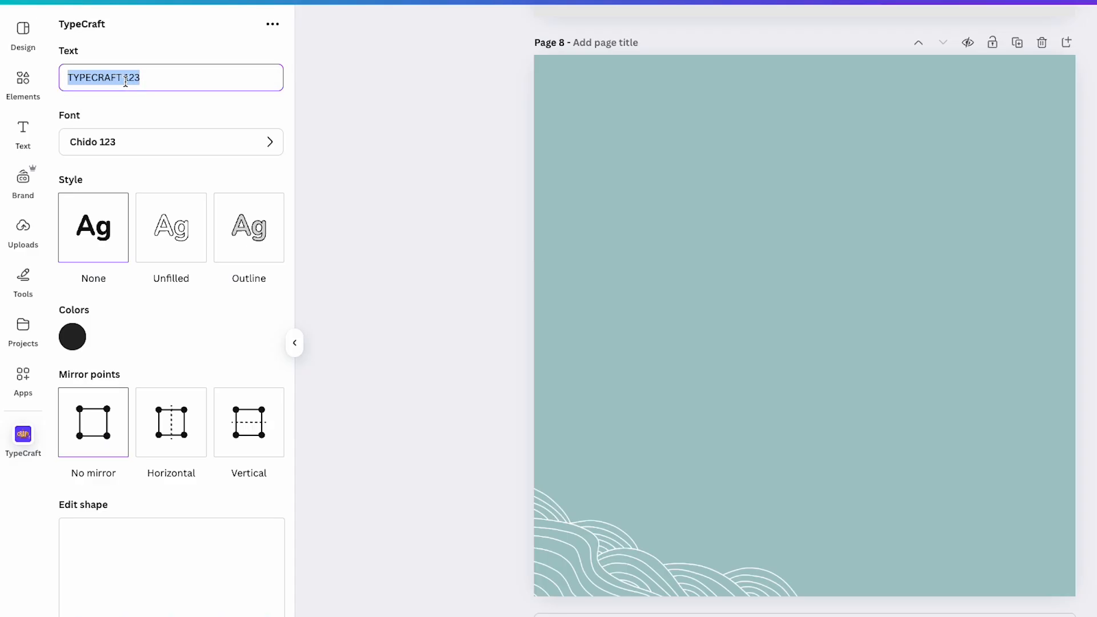
type("MAKE")
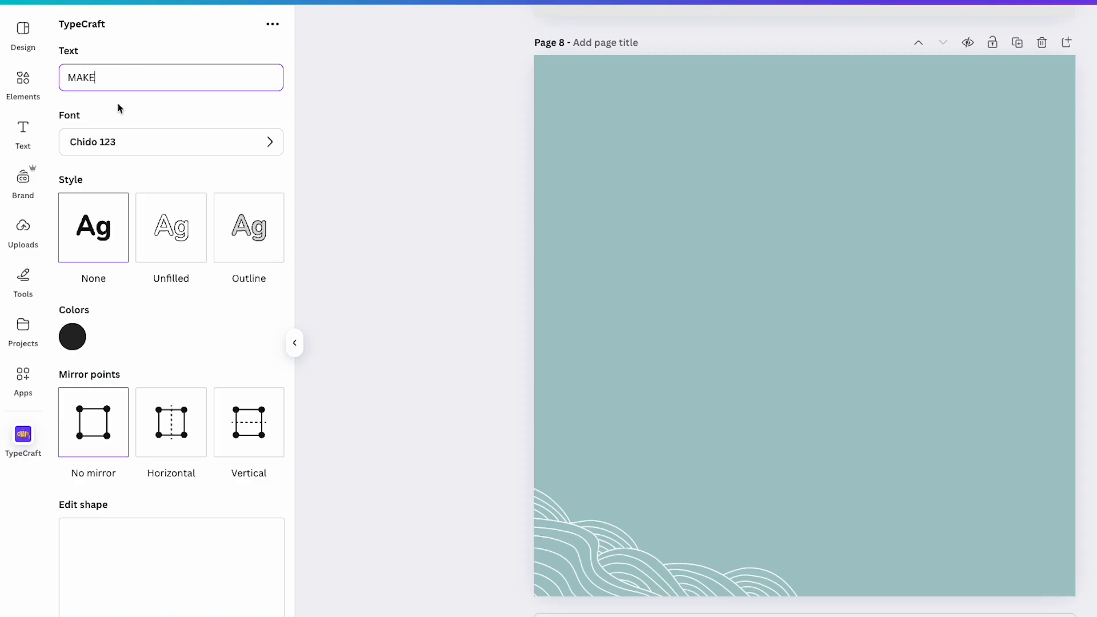
scroll(118, 105, "down", 1)
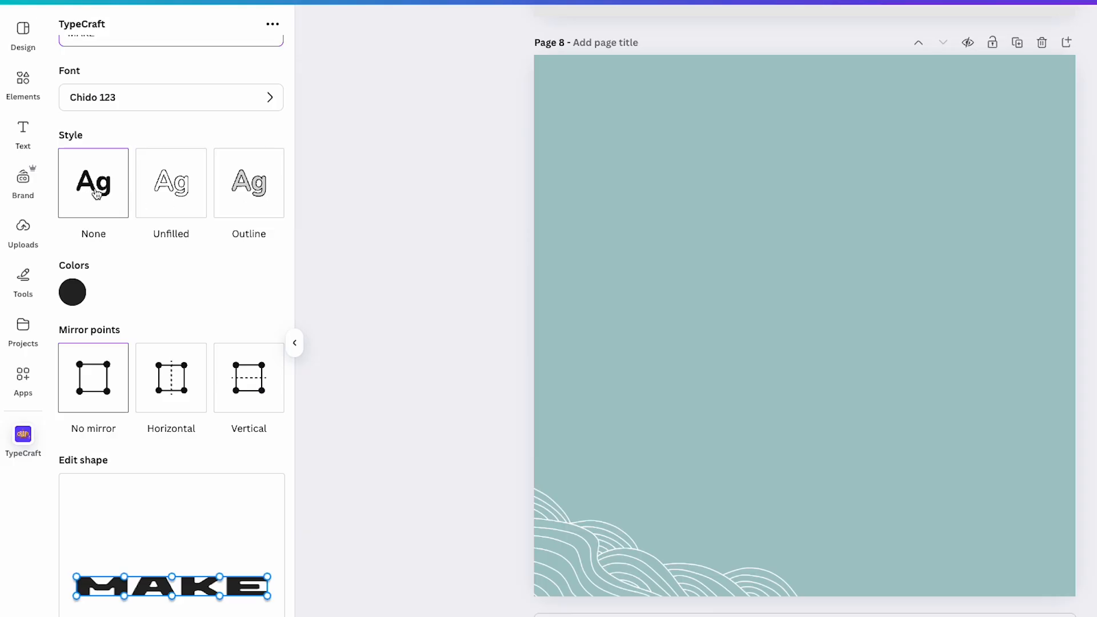
scroll(93, 191, "down", 2)
left_click(73, 220)
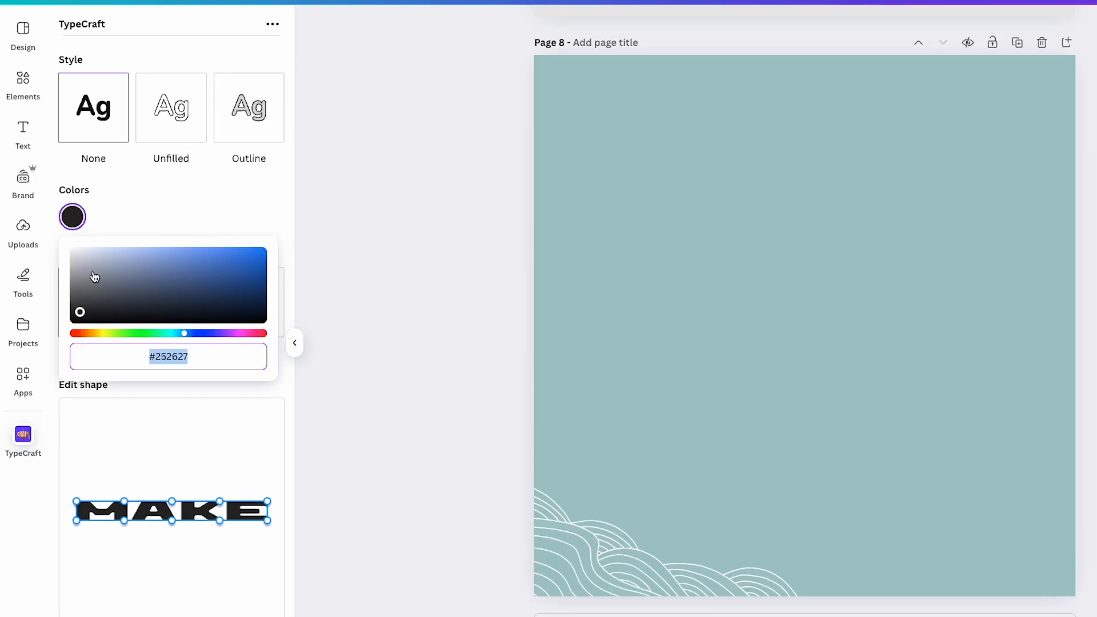
left_click_drag(93, 277, 73, 250)
left_click(132, 215)
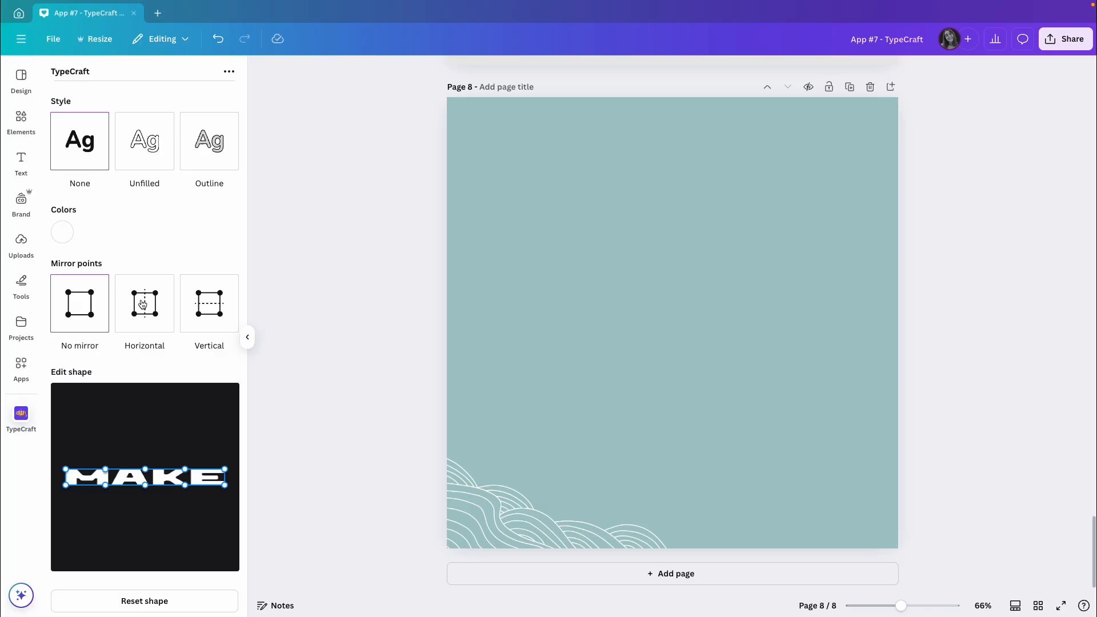
Step: Mirror the shape points horizontally and raise the upper corners of MAKE so its top edge curves down in the middle
left_click(145, 311)
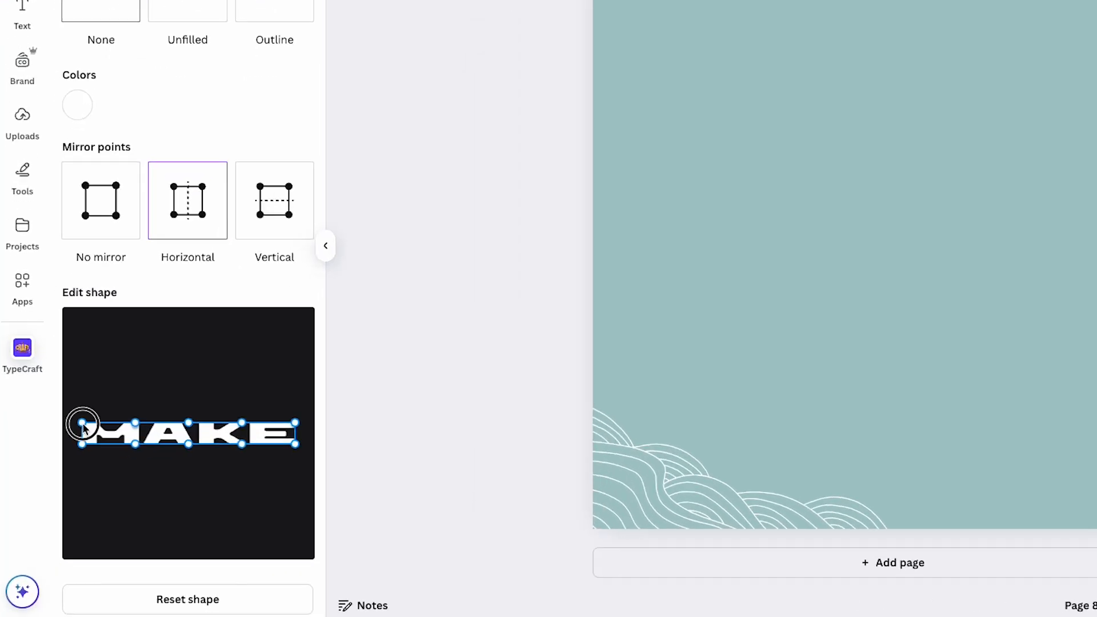
left_click_drag(65, 470, 67, 455)
left_click_drag(83, 403, 83, 375)
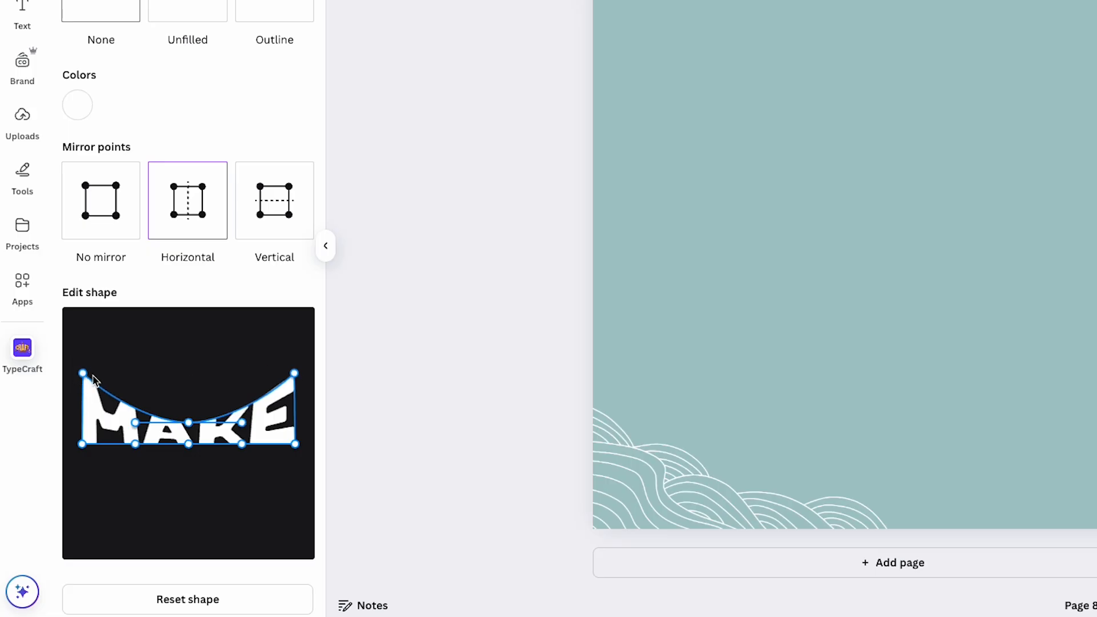
Step: Mirror the shape points vertically and raise the top middle point of MAKE to flatten the top edge and bulge the bottom
left_click(271, 214)
left_click_drag(189, 422, 186, 393)
left_click_drag(187, 384, 187, 382)
scroll(187, 384, "up", 1)
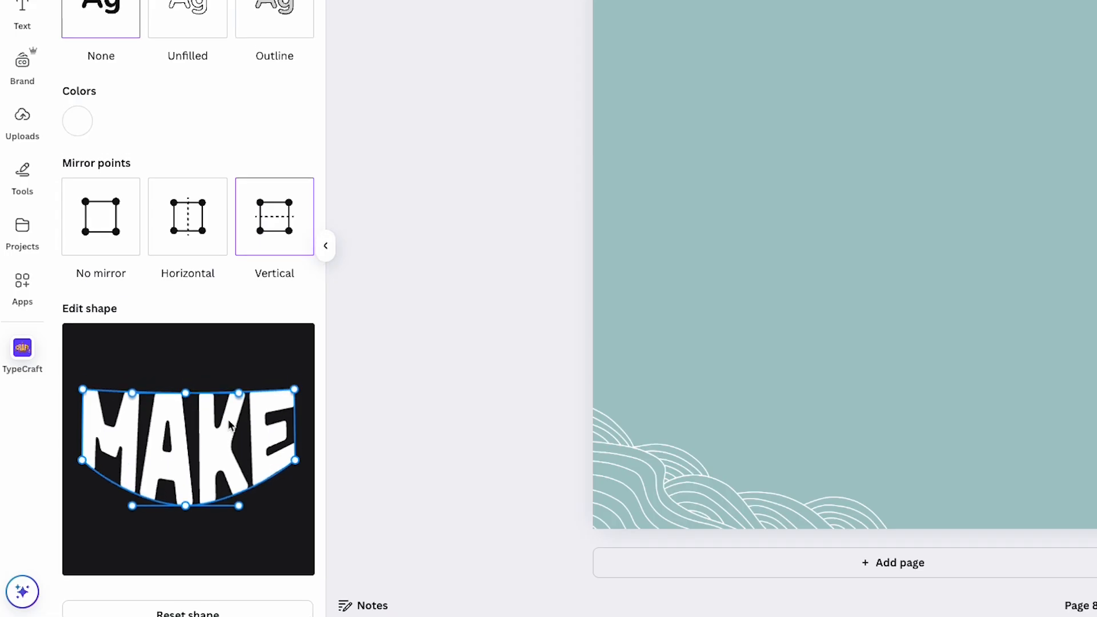
Step: Reset the MAKE shape, raise both upper corners with Horizontal mirroring, and level the top middle point using No mirror
scroll(228, 424, "down", 2)
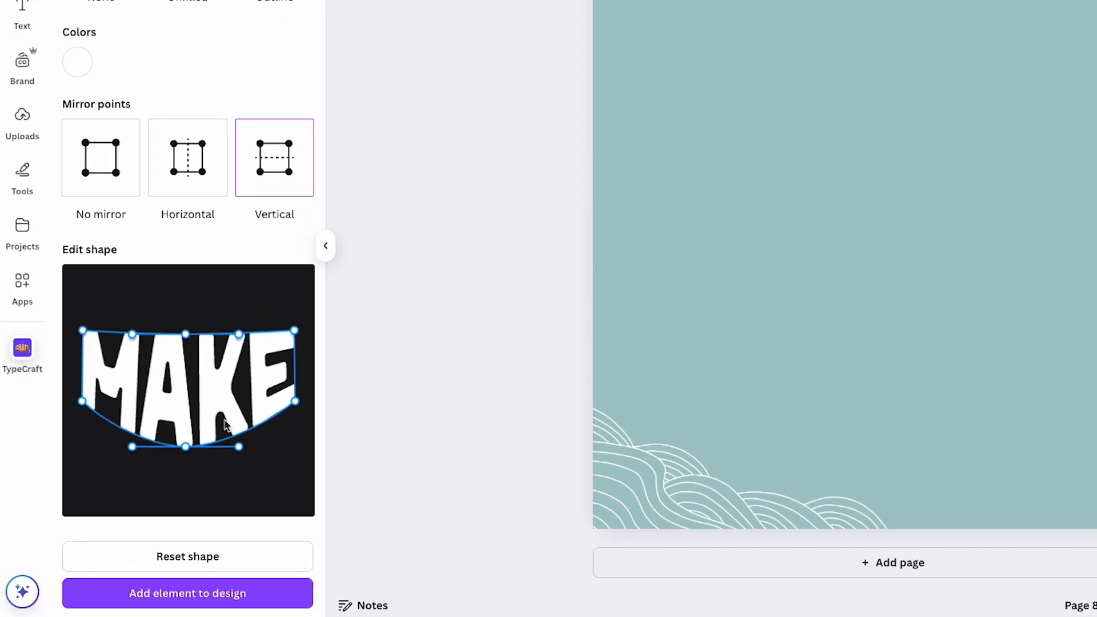
left_click(196, 558)
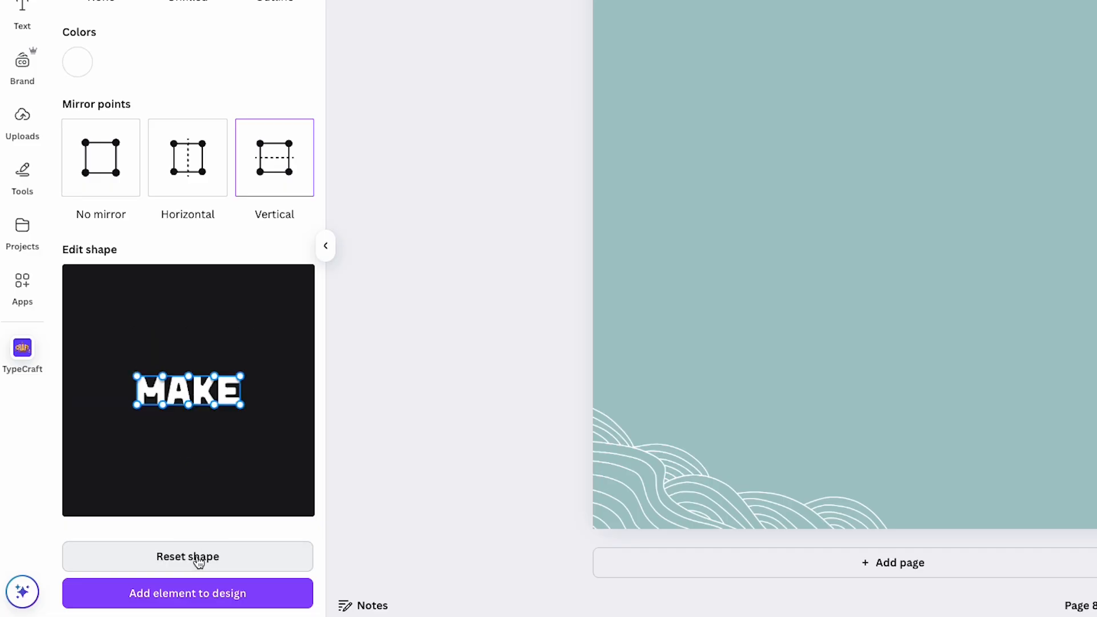
left_click(185, 157)
left_click(137, 377)
left_click_drag(138, 376, 137, 342)
left_click(104, 181)
left_click_drag(188, 375, 184, 345)
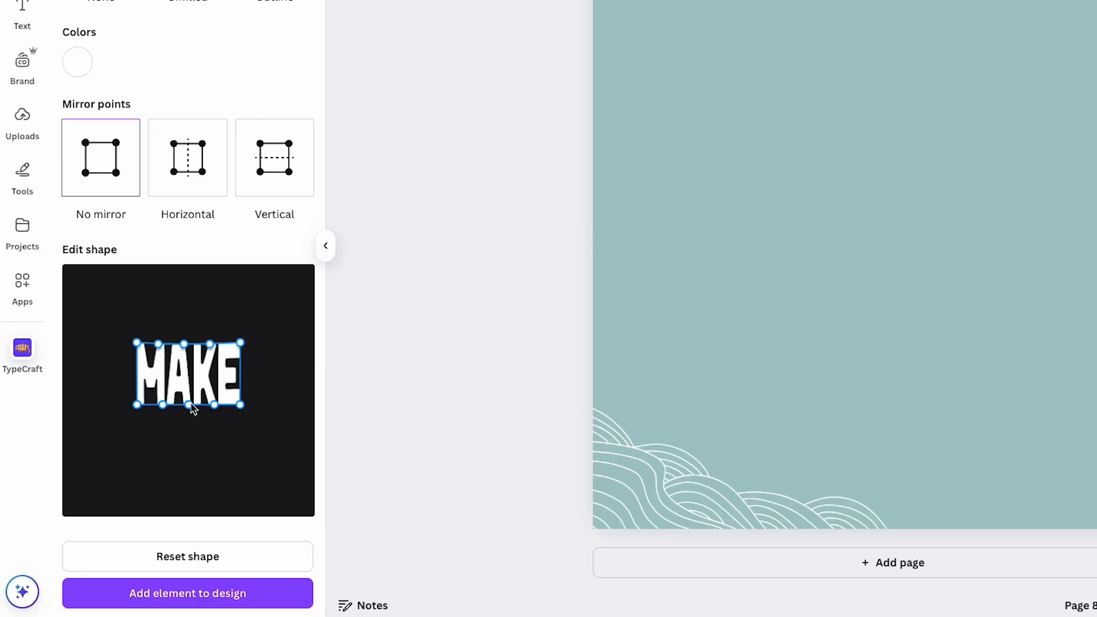
Step: Curve the bottom edge of MAKE upward while keeping the lower left corner long, and add it to the upper middle of page 8
left_click_drag(190, 405, 159, 376)
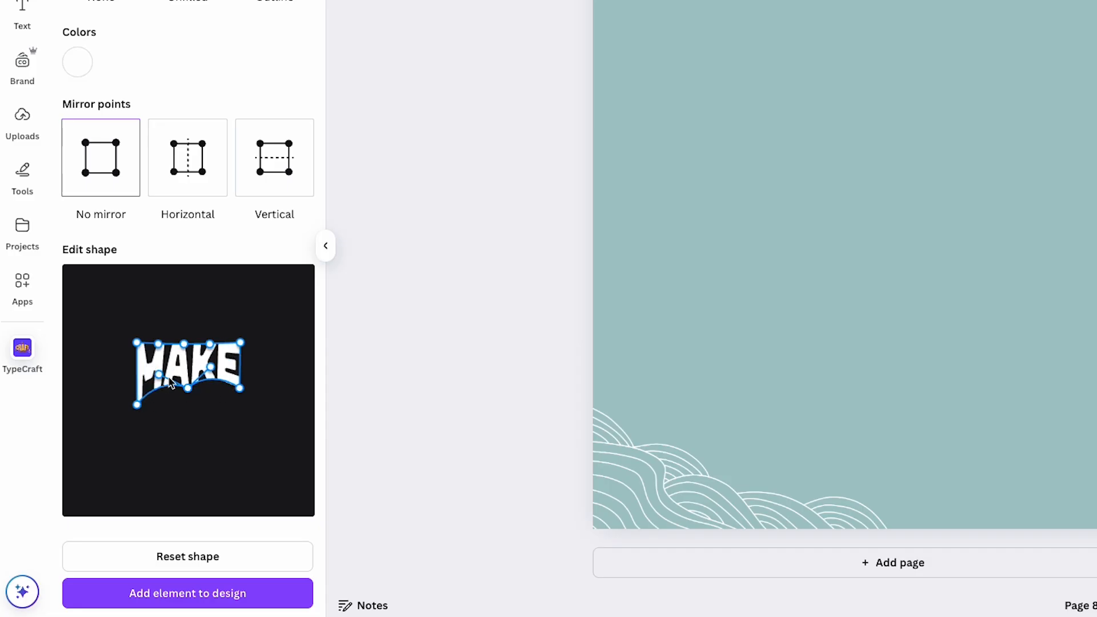
left_click_drag(239, 388, 240, 383)
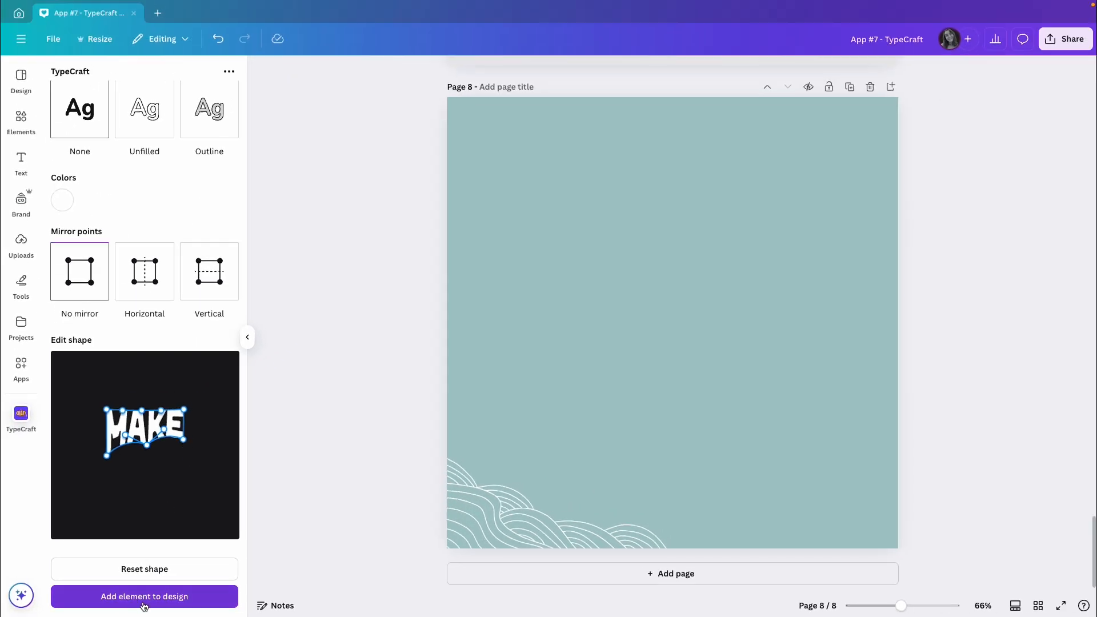
left_click(144, 606)
left_click_drag(660, 324, 651, 258)
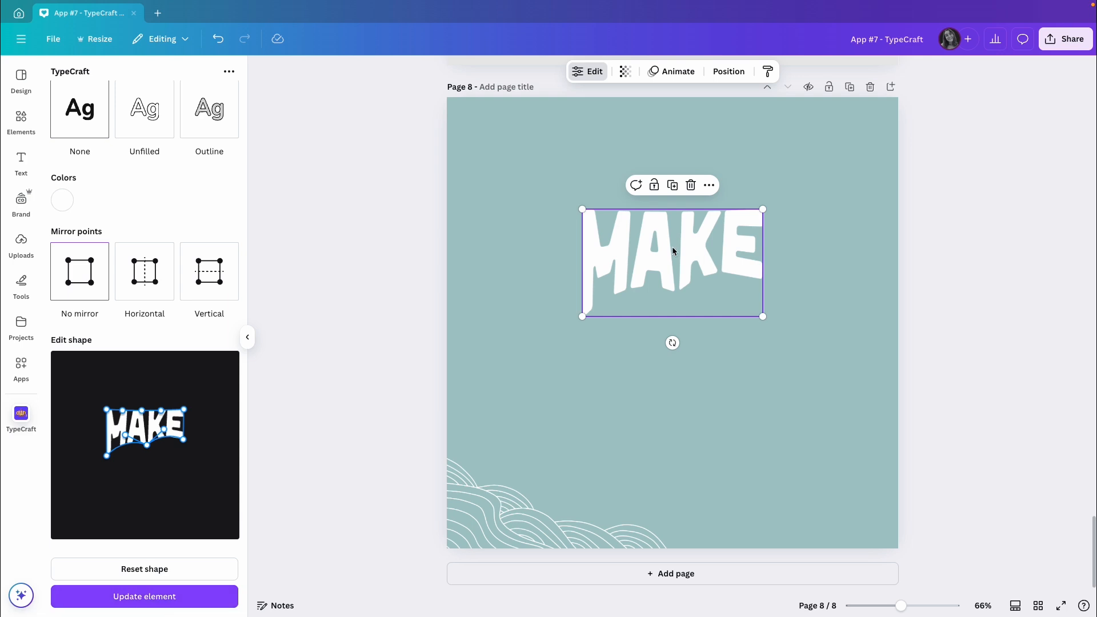
Step: Duplicate MAKE directly below the original and replace the copy's text with WAVES
left_click_drag(664, 252, 667, 368)
scroll(163, 380, "up", 3)
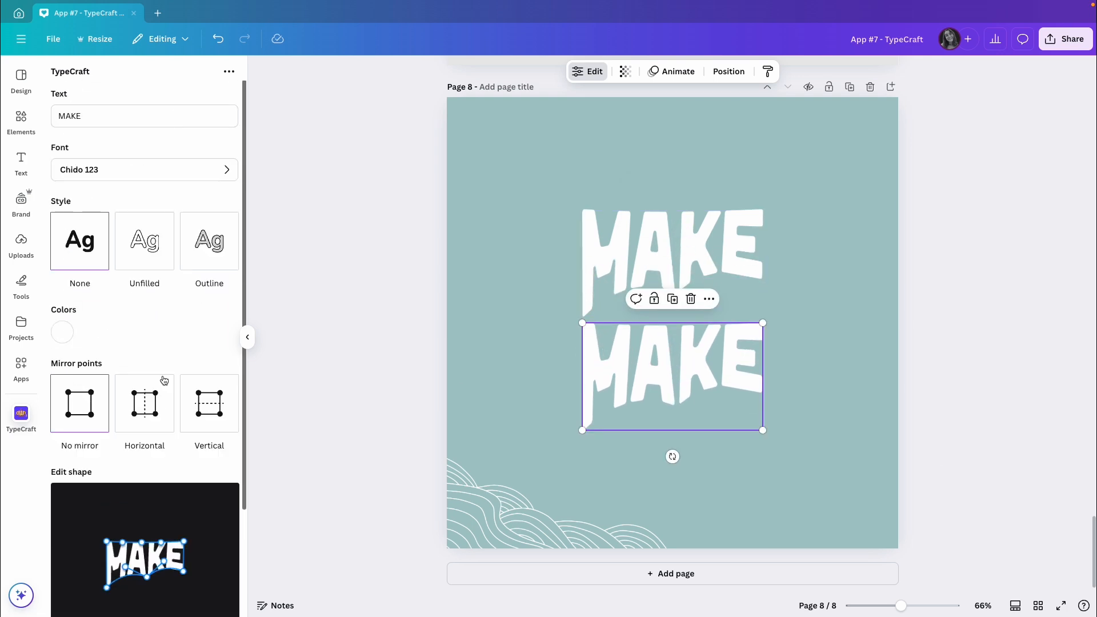
double_click(120, 113)
type("WAVES")
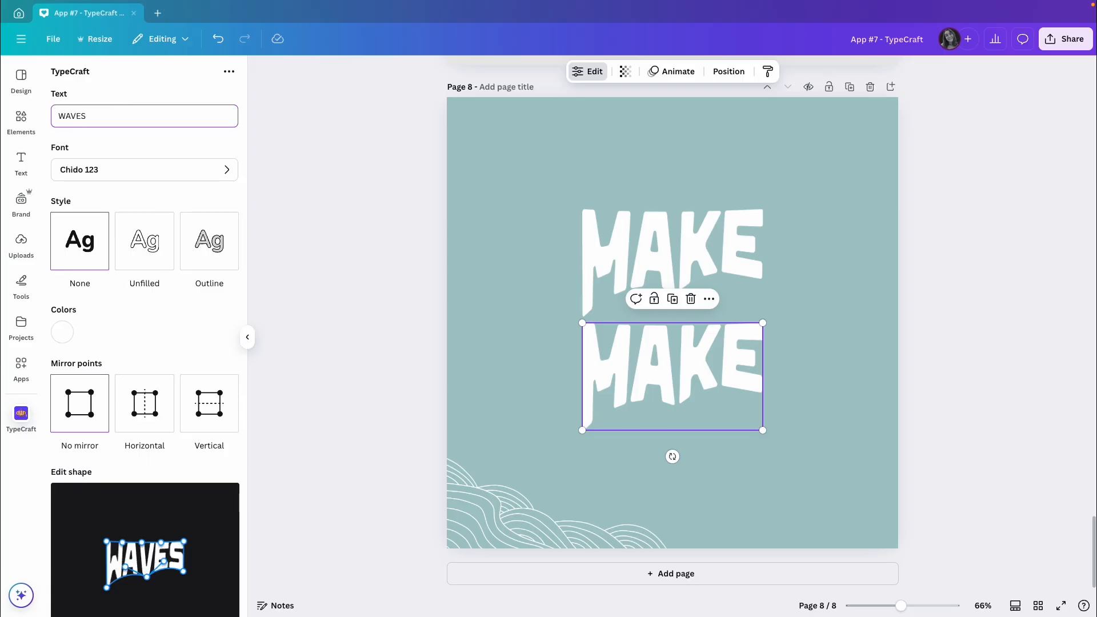
Step: Flatten the bottom edge of WAVES, slope its top edge upward from left to right, and update the element on the page
scroll(94, 414, "down", 3)
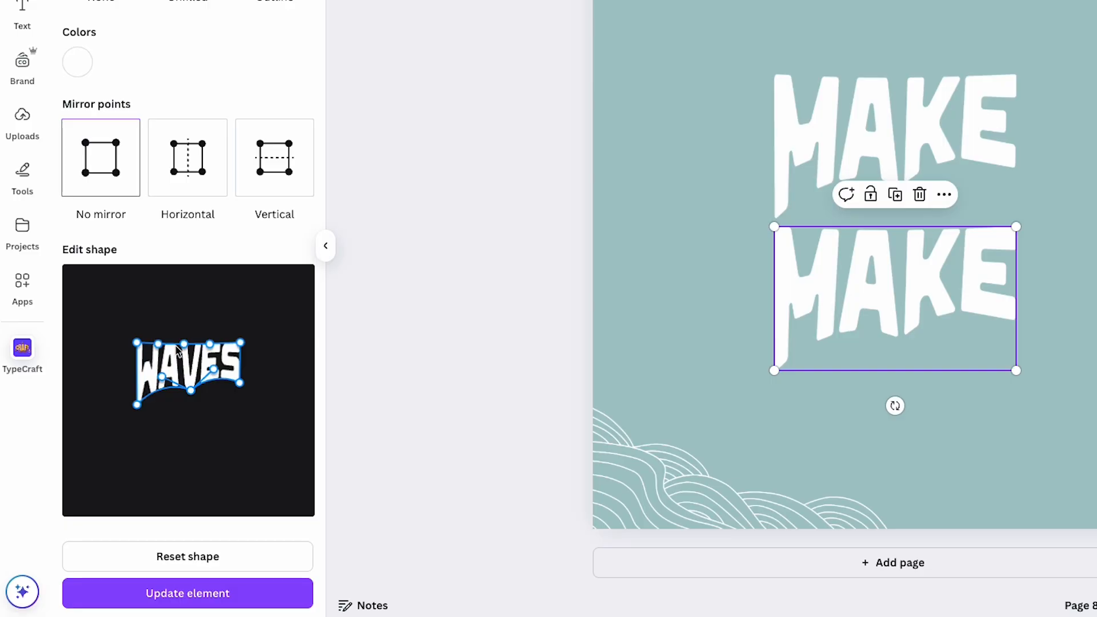
left_click_drag(162, 378, 156, 409)
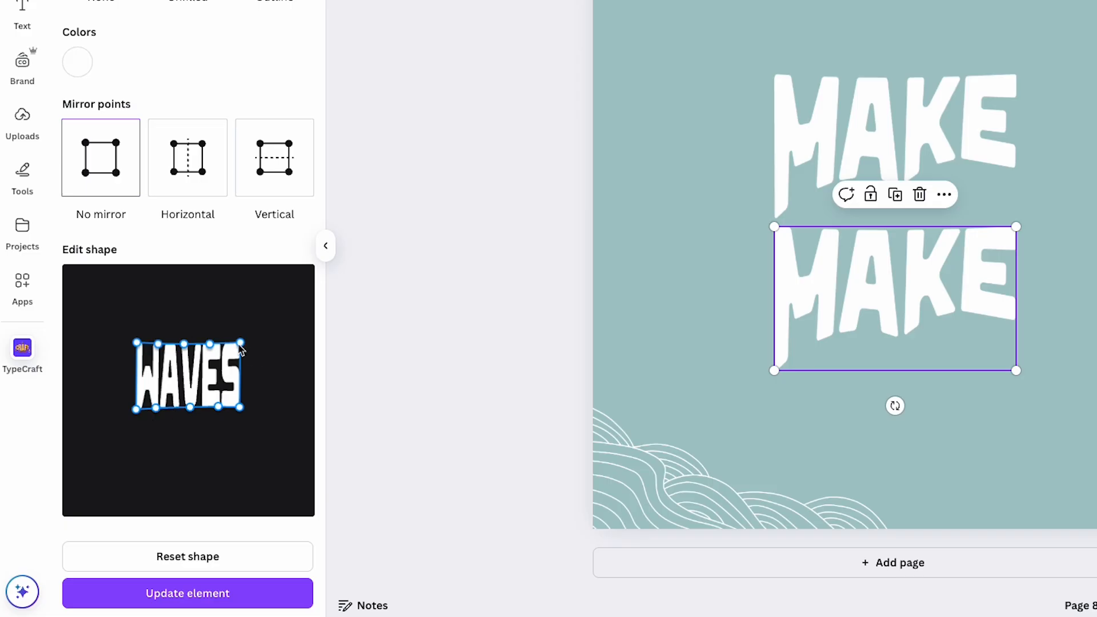
left_click_drag(137, 343, 138, 359)
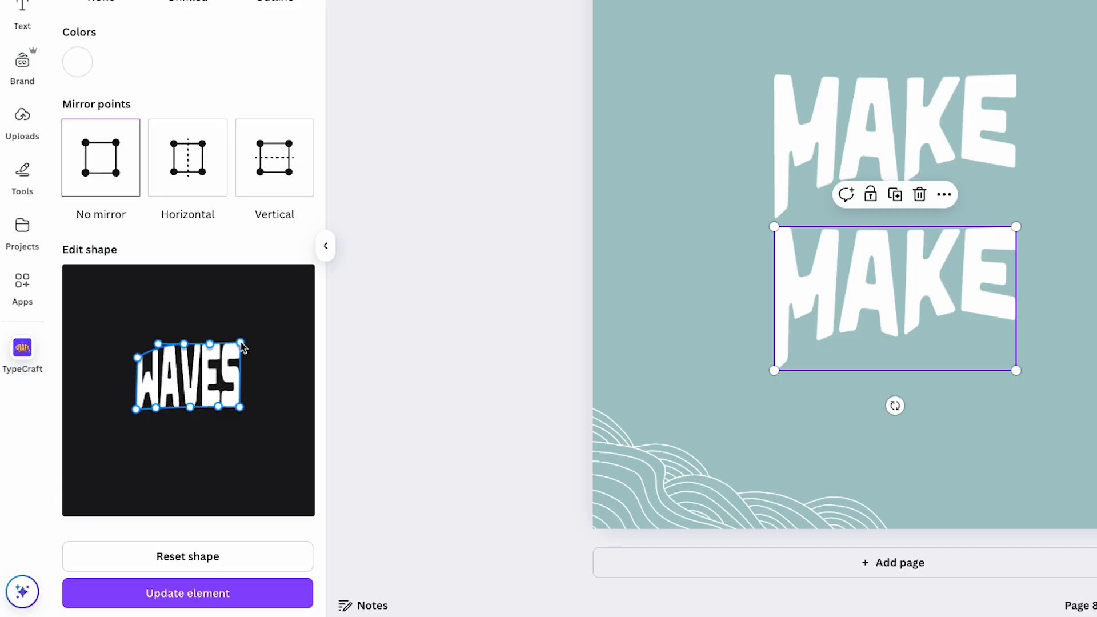
left_click_drag(244, 345, 243, 328)
left_click_drag(186, 351, 217, 357)
left_click_drag(159, 351, 159, 370)
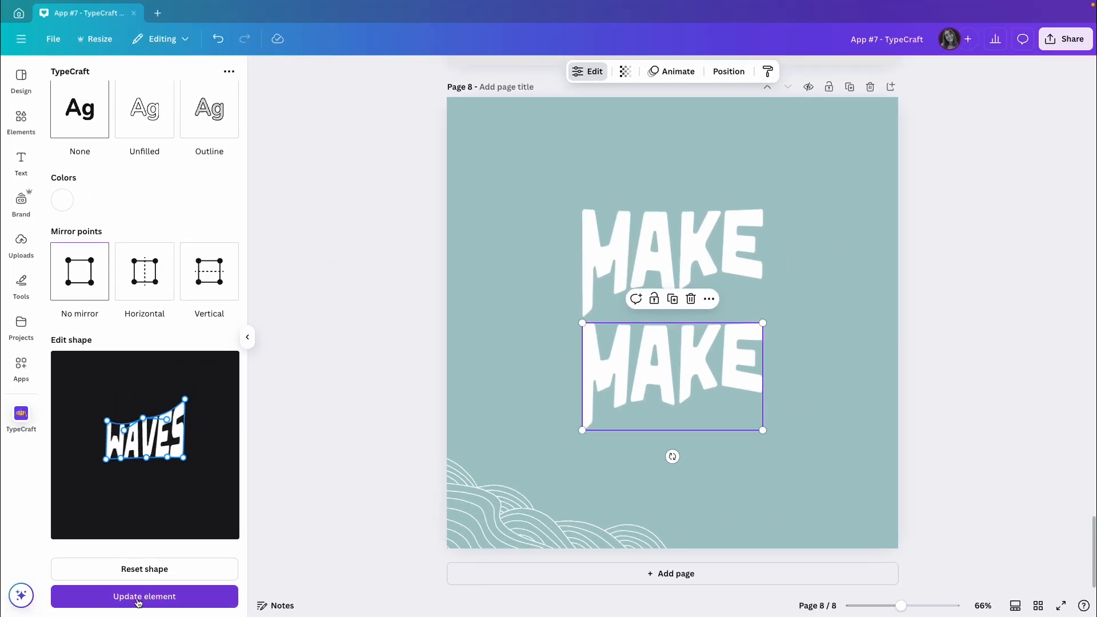
left_click(152, 603)
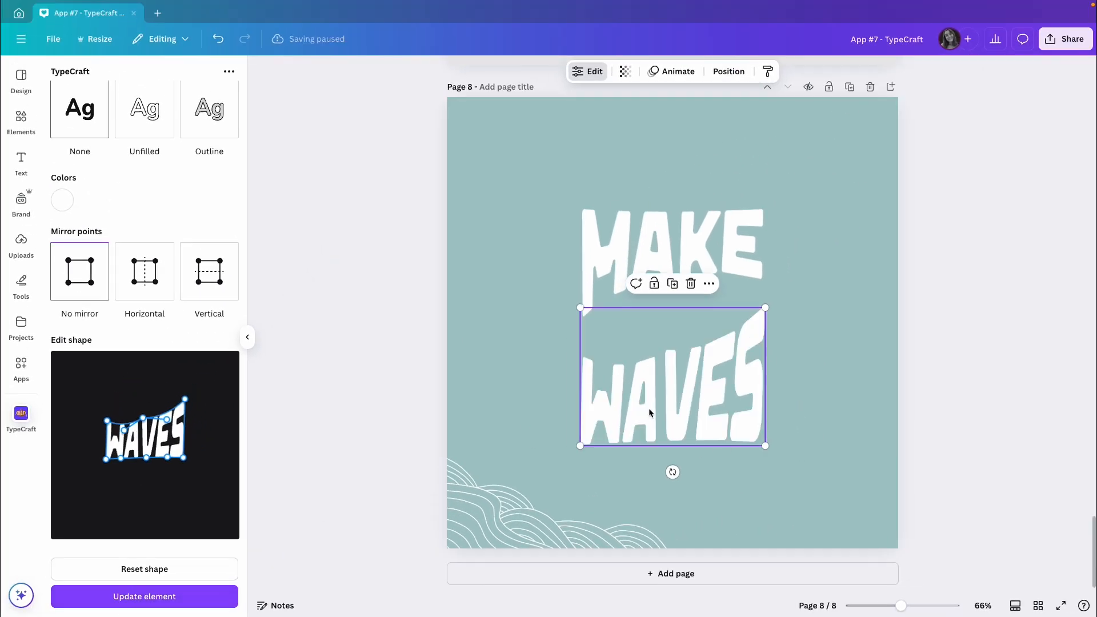
Step: Move WAVES up beneath MAKE and reshape its top edge to fit the curve of MAKE, updating the element
left_click_drag(664, 399, 663, 366)
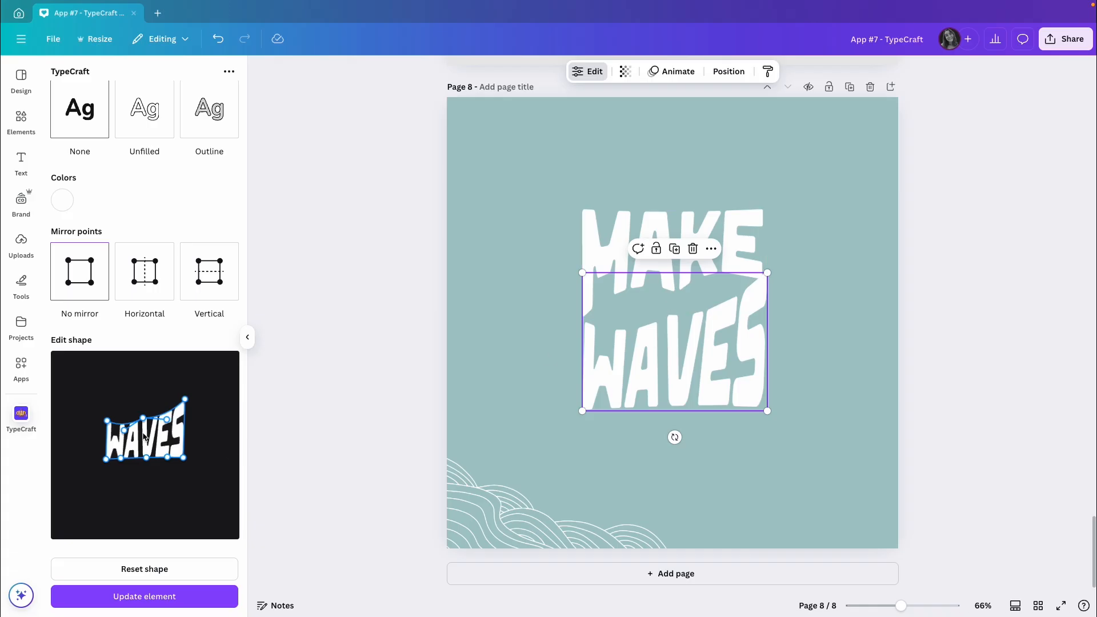
left_click_drag(185, 399, 157, 405)
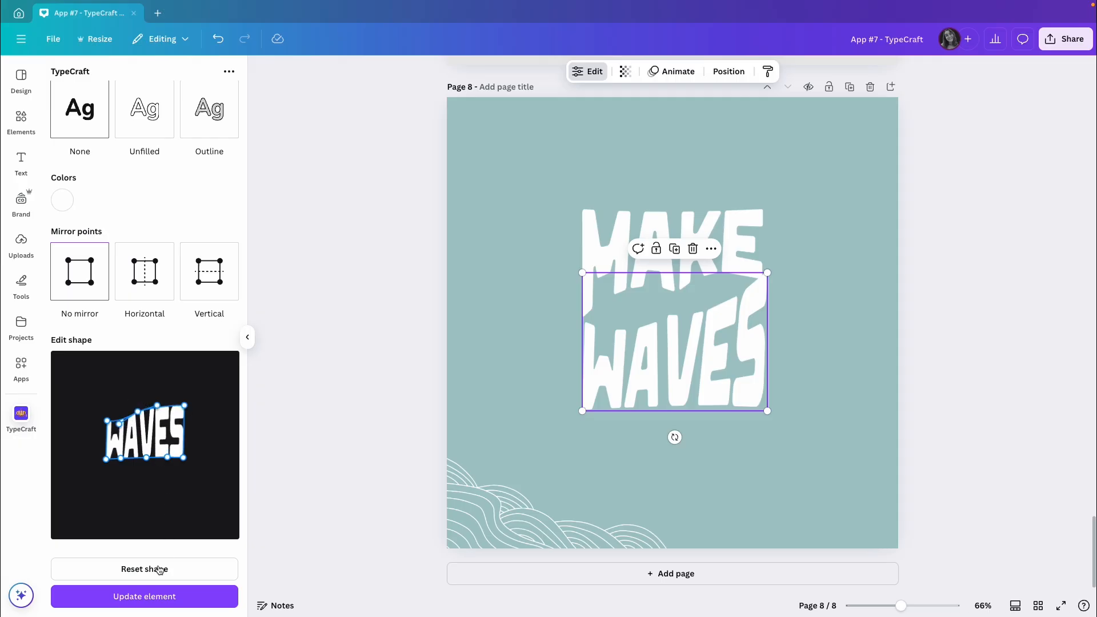
left_click(122, 596)
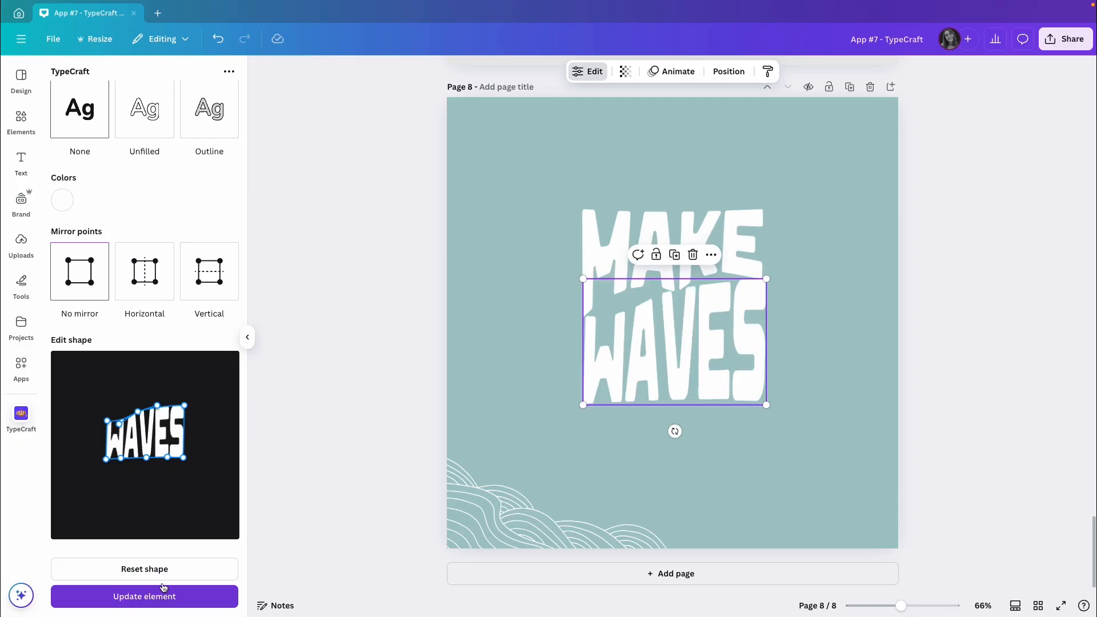
left_click_drag(696, 350, 697, 357)
left_click(807, 335)
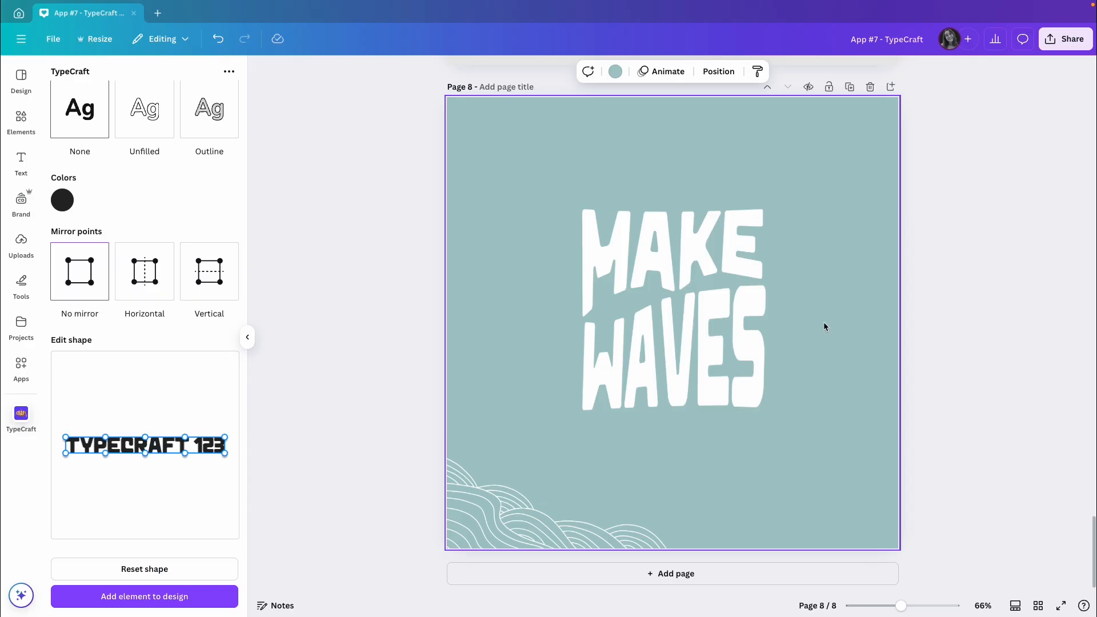
Step: Select MAKE and WAVES together, enlarge them, and center them on page 8
left_click_drag(817, 210, 531, 461)
left_click(861, 335)
left_click_drag(823, 203, 666, 343)
left_click_drag(607, 389, 631, 375)
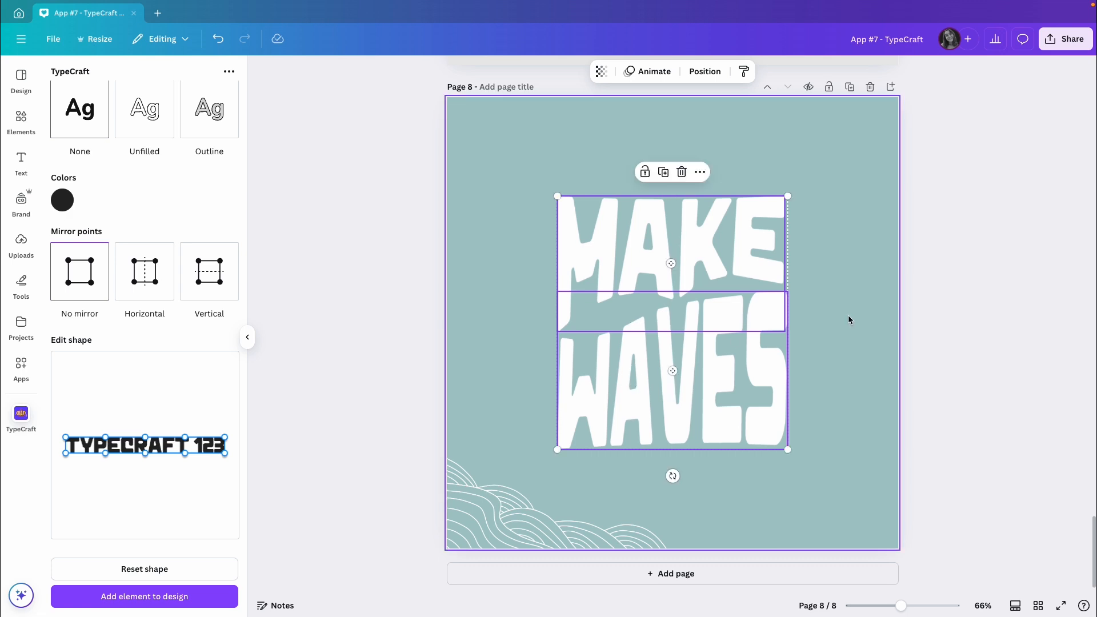
left_click(850, 316)
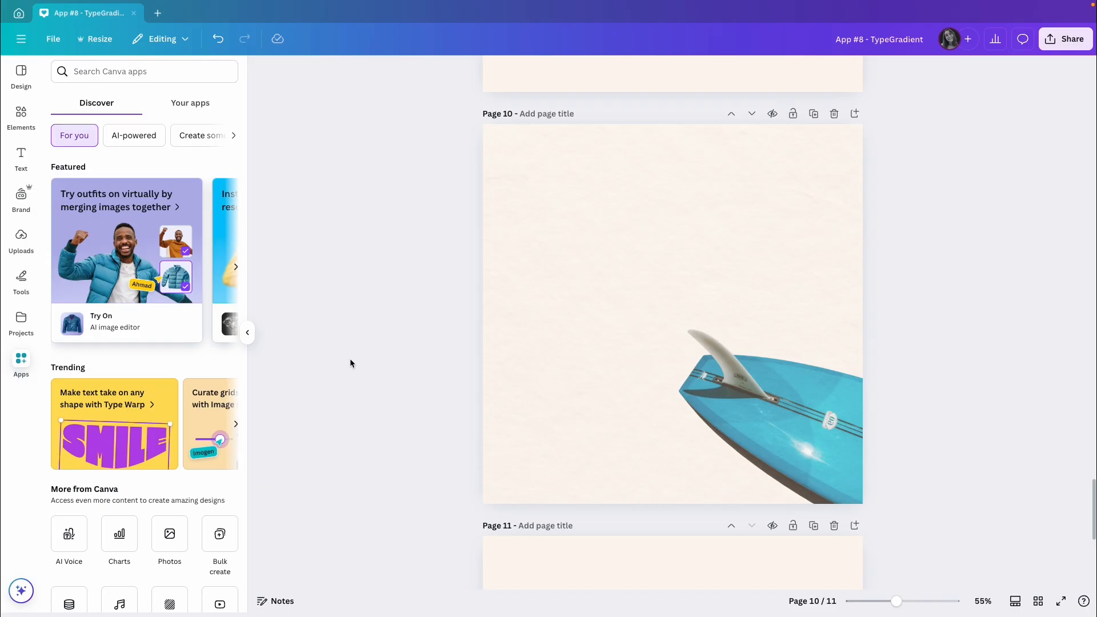
Step: Search the Canva apps for "typegradient" and open the TypeGradient app
left_click(111, 74)
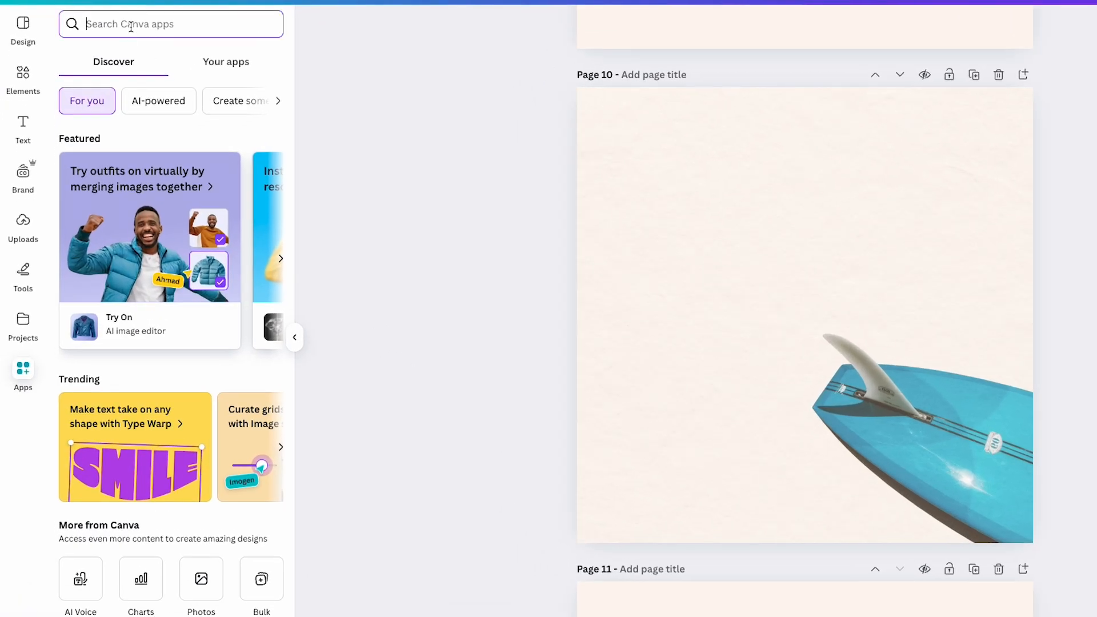
type("typegradient")
key("Return")
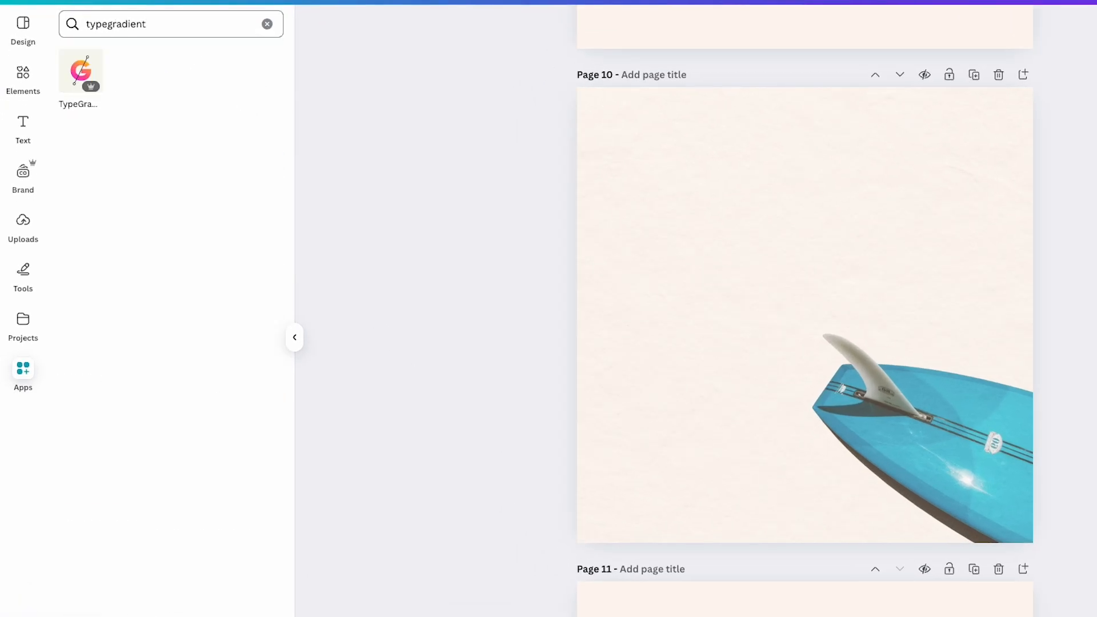
left_click(79, 74)
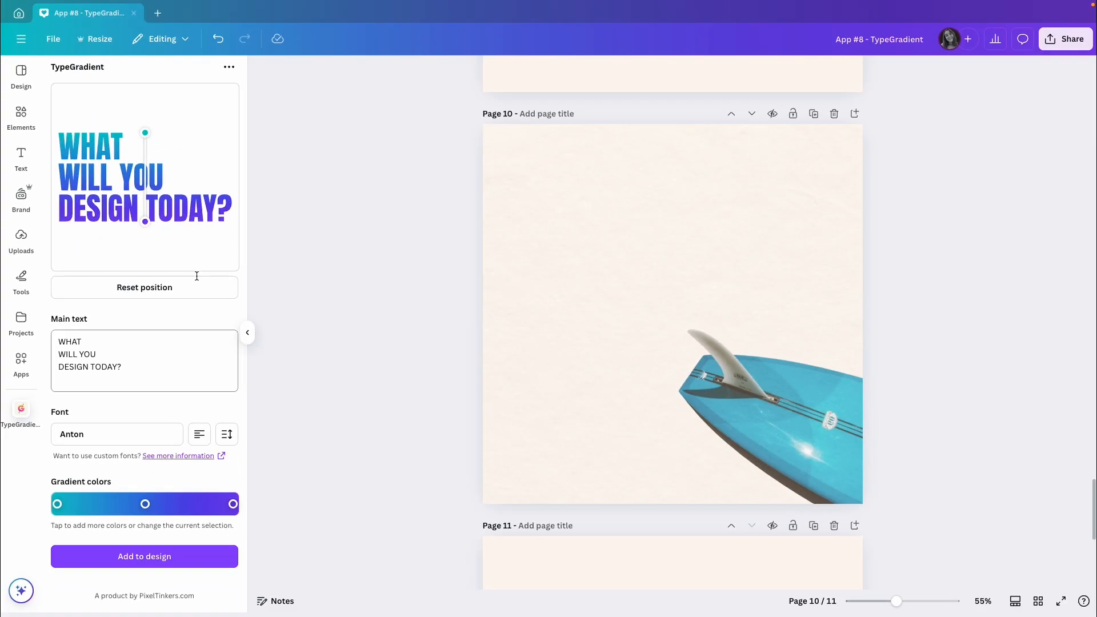
Step: Tilt the gradient line diagonally and replace the main text with You, Can, Do and It on four separate lines
left_click_drag(144, 134, 109, 125)
mouse_move(146, 218)
left_mouse_down()
mouse_move(198, 233)
mouse_move(161, 229)
left_mouse_up()
left_click(131, 367)
key("ctrl+a")
key("BackSpace")
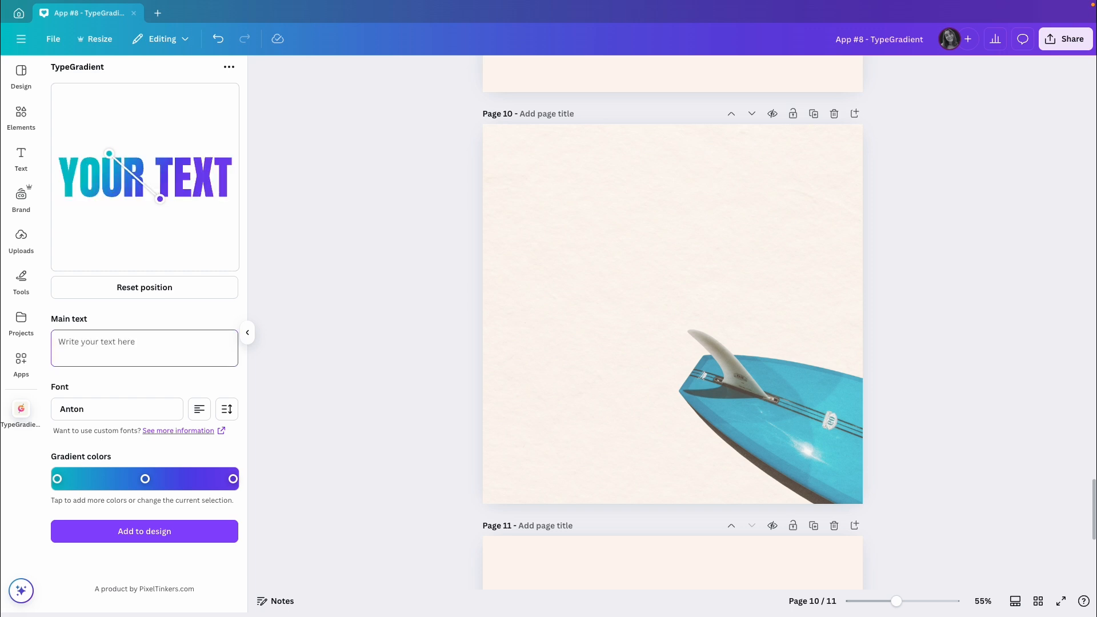
type("You")
key("Return")
type("Can")
key("Return")
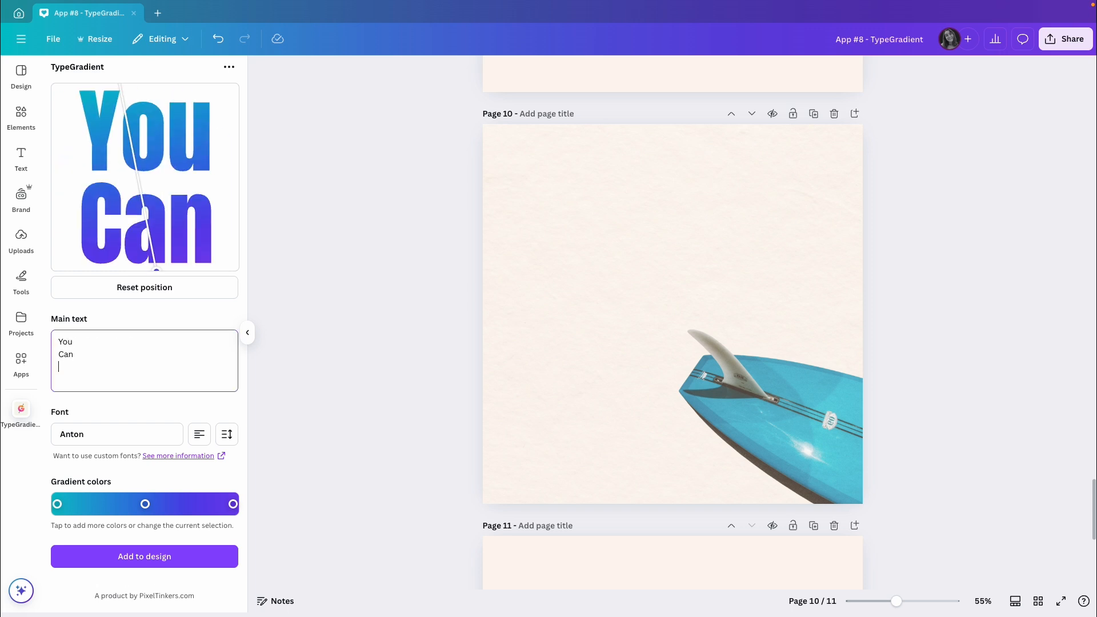
type("Do")
key("Return")
type("It")
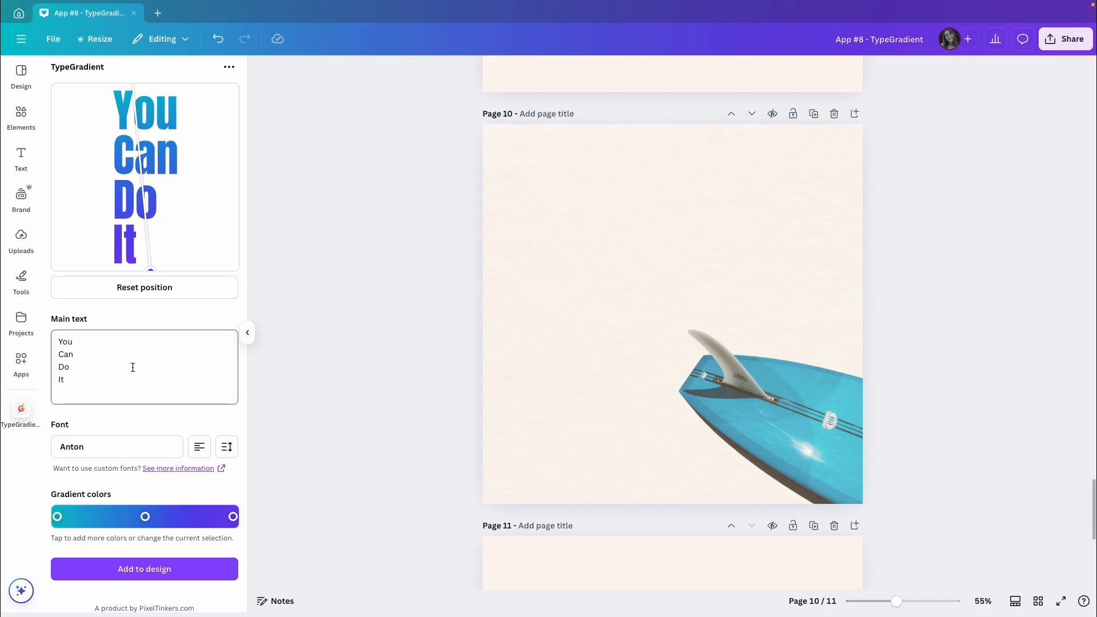
Step: Set the font of the gradient text to Alfa Slab One
left_click(139, 447)
scroll(172, 403, "up", 10)
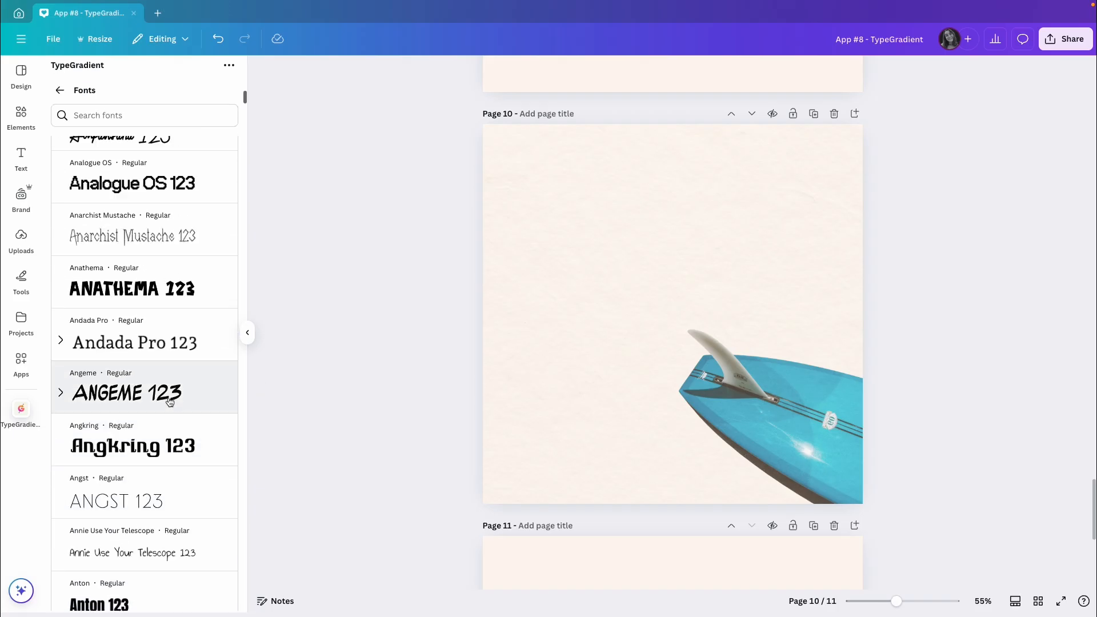
scroll(170, 403, "up", 8)
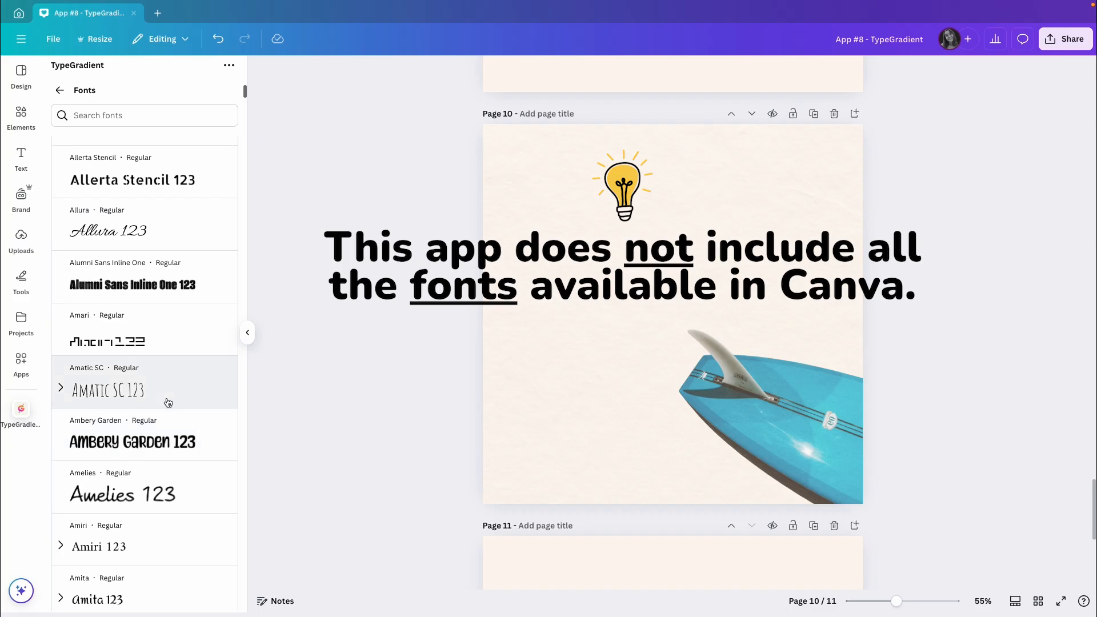
left_click(135, 248)
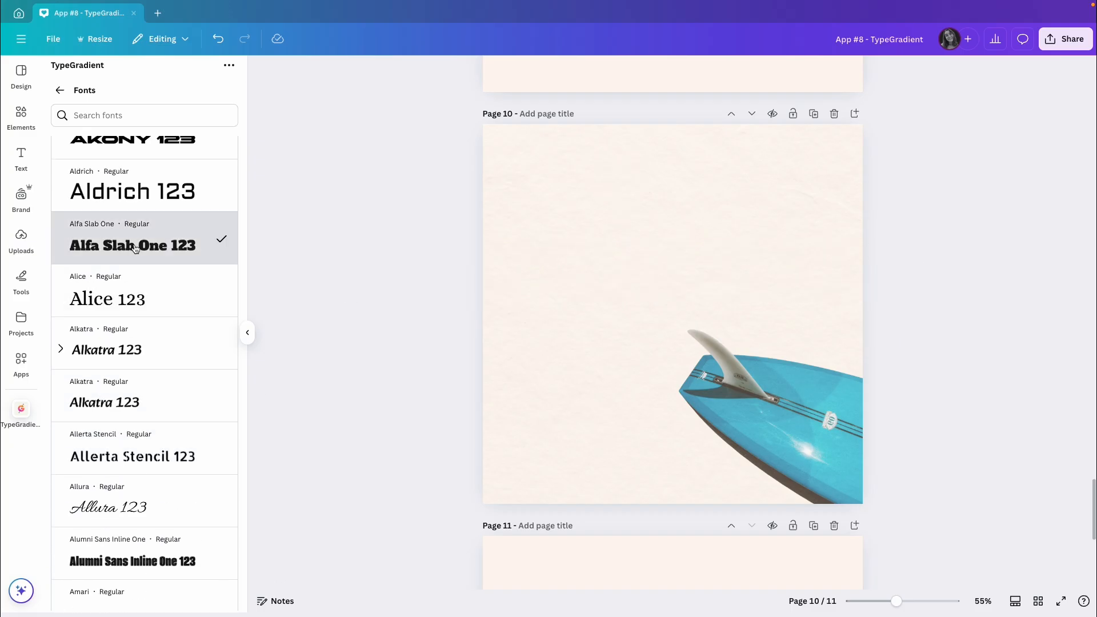
left_click(59, 90)
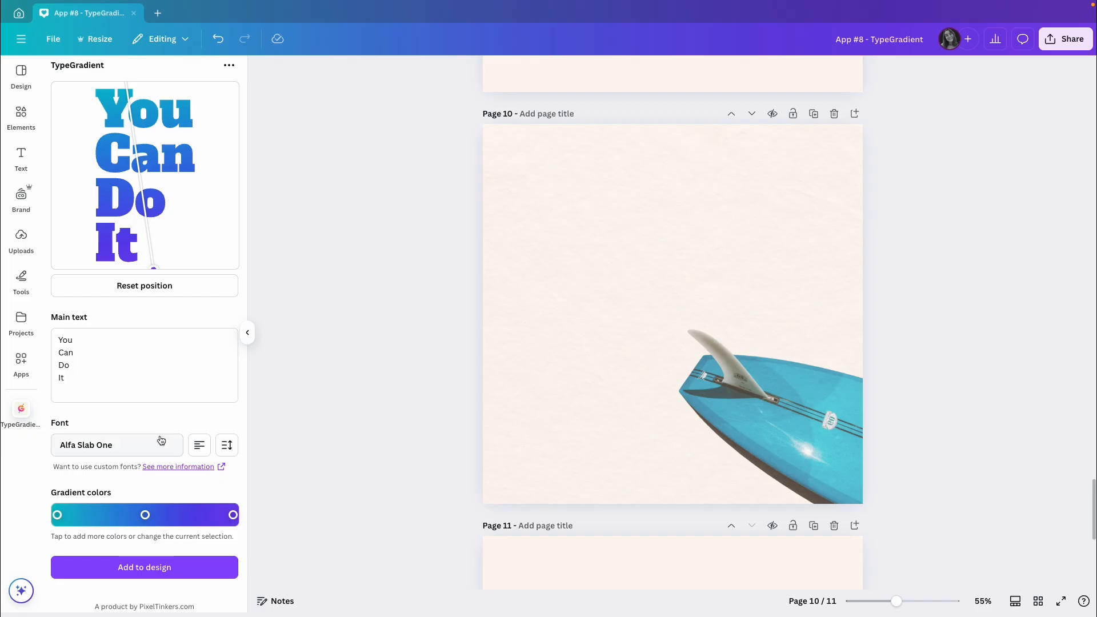
Step: Tighten the line spacing of the gradient text slightly
left_click(228, 446)
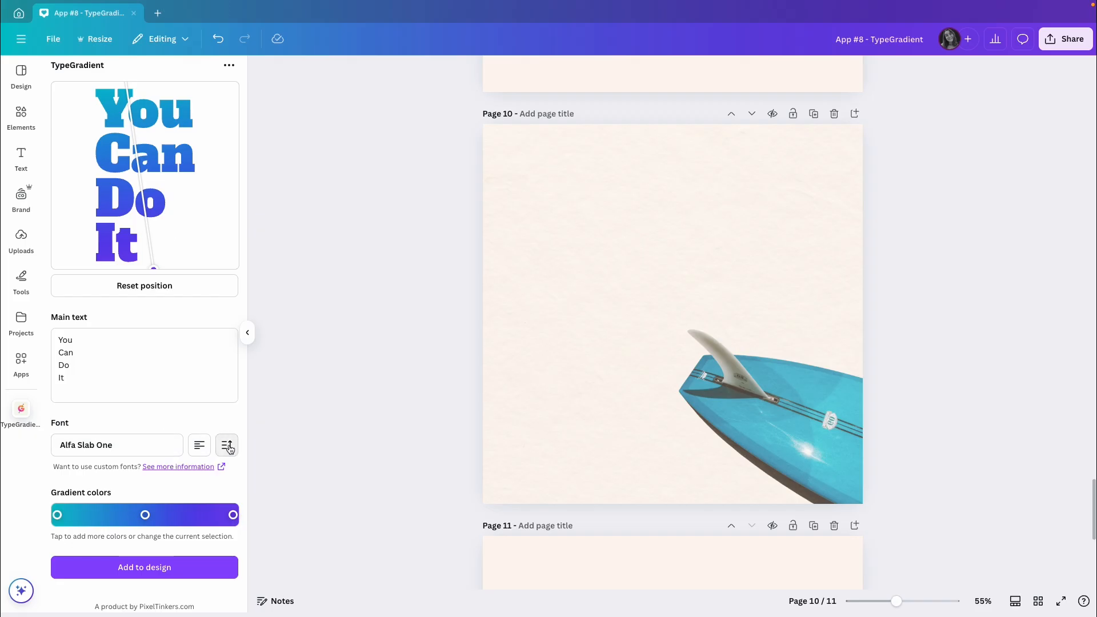
left_click_drag(139, 500, 130, 499)
left_click(145, 423)
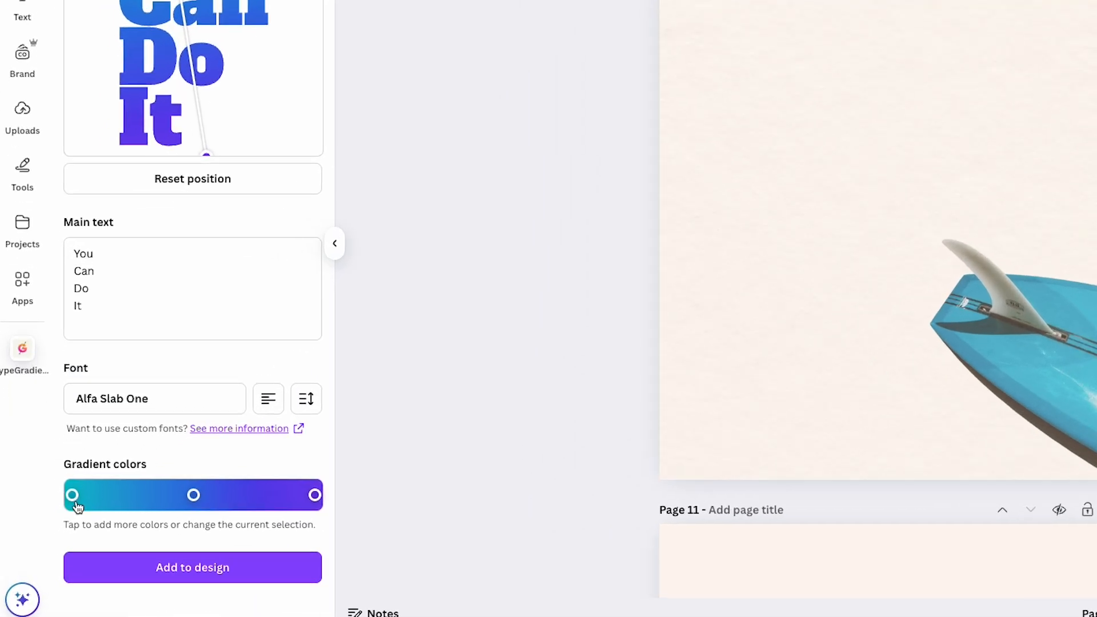
Step: Set the first gradient color to #dedaf5
left_click(73, 496)
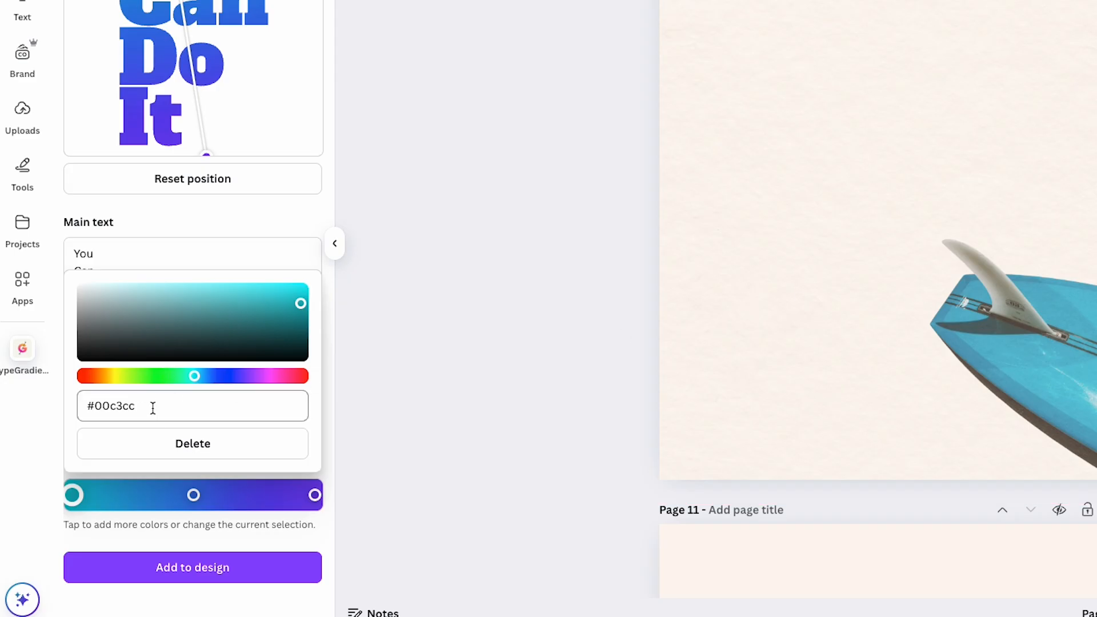
left_click_drag(300, 304, 224, 310)
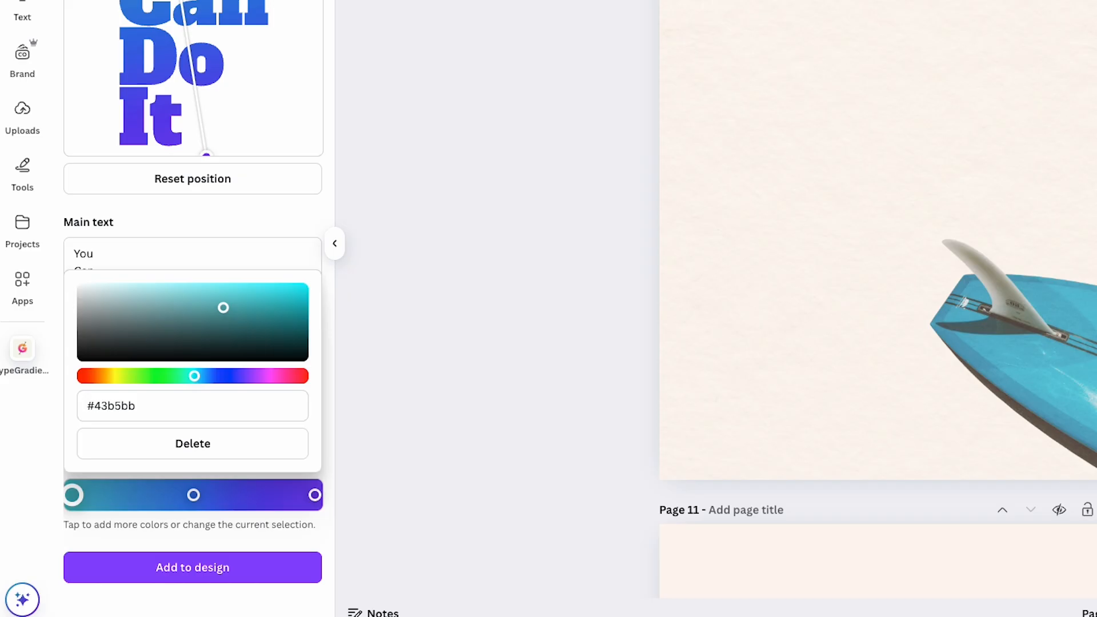
left_click(159, 404)
type("#dedaf5")
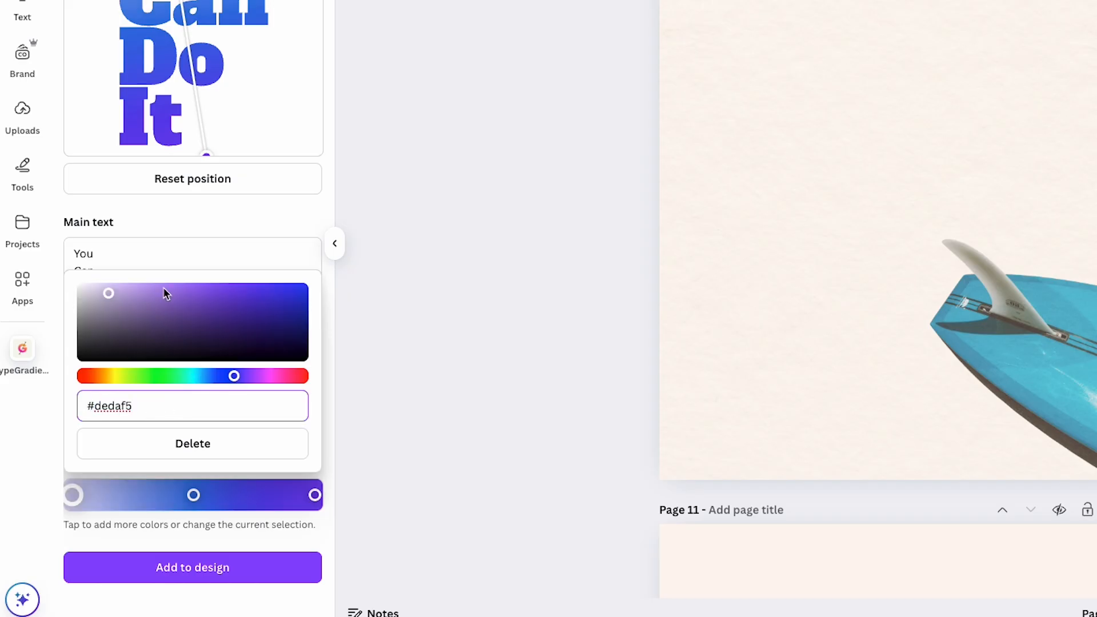
Step: Paste hex codes to set the middle gradient color to a pale teal and the last one to a pale orange
left_click(193, 495)
left_click(159, 404)
key("ctrl+v")
left_click(207, 215)
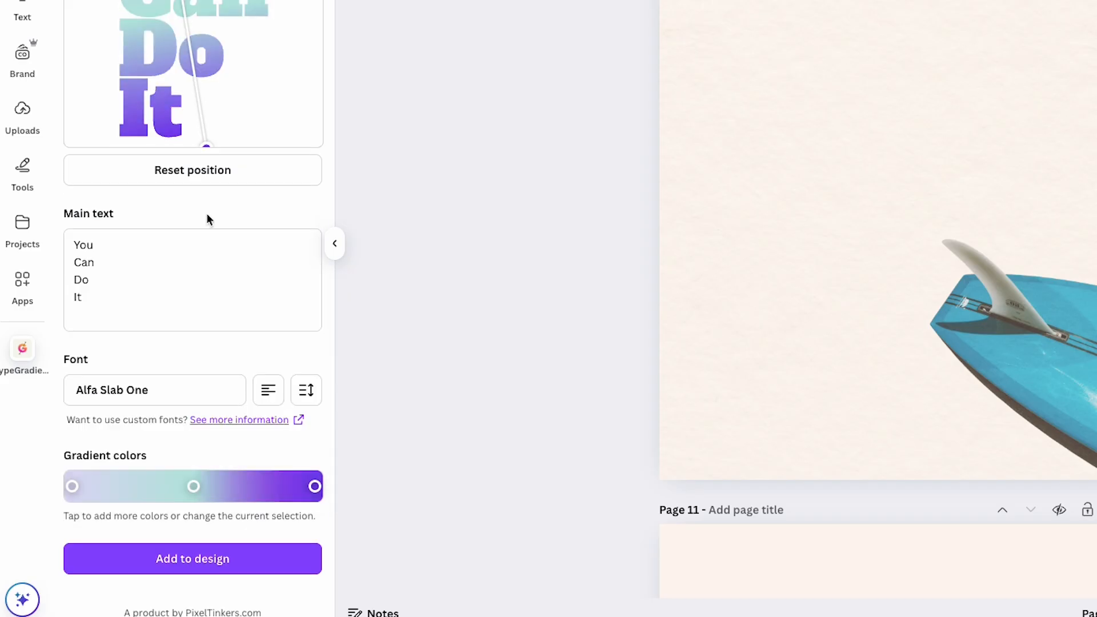
left_click(315, 486)
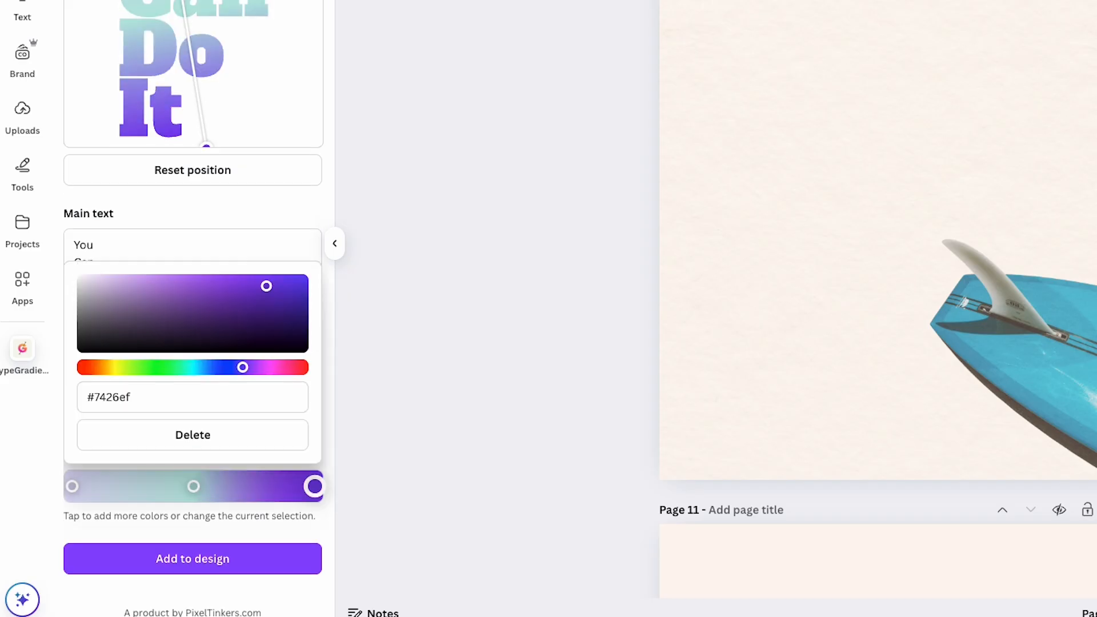
left_click(159, 397)
type("#f7daba")
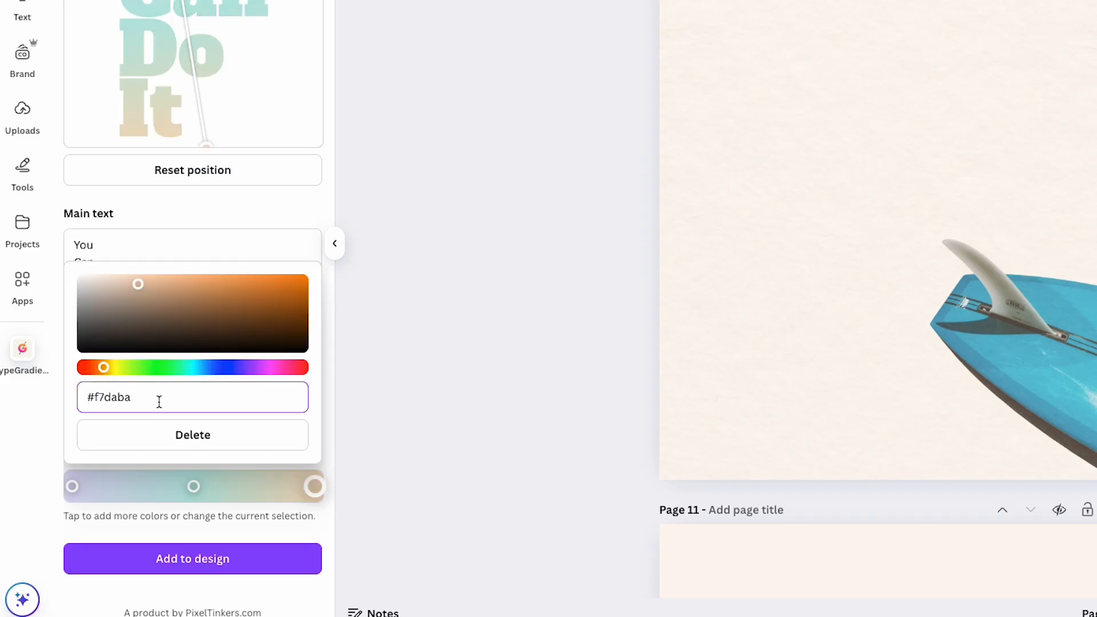
left_click(171, 218)
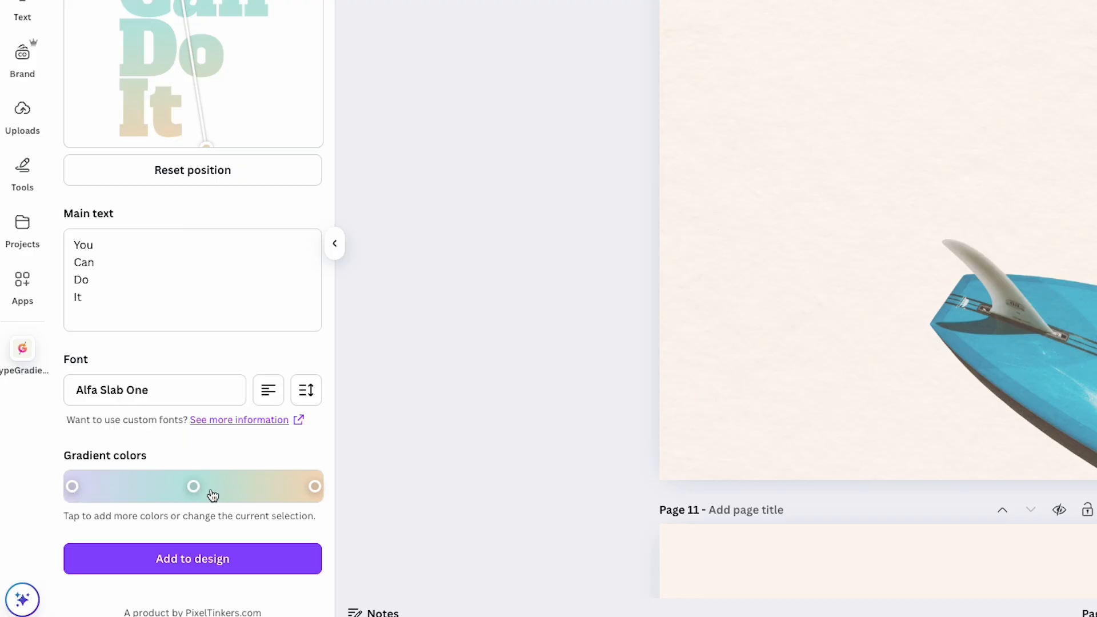
Step: Add a fourth gradient color between the teal and orange stops and set it to #fdd6f1
left_click(239, 489)
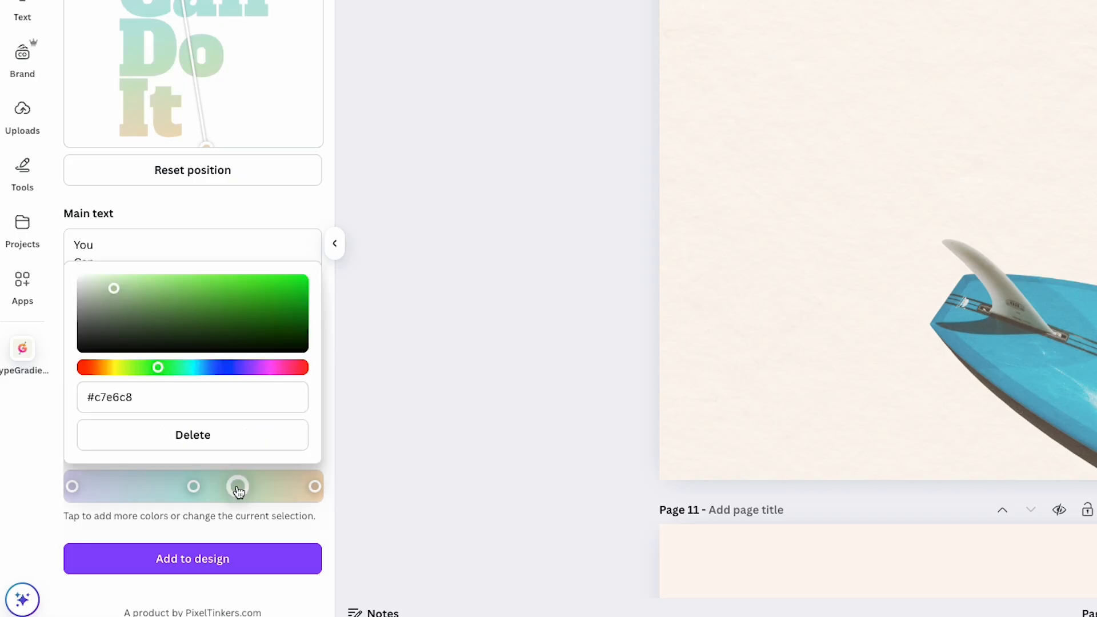
left_click_drag(238, 490, 248, 489)
left_click(155, 398)
type("#fdd6f1")
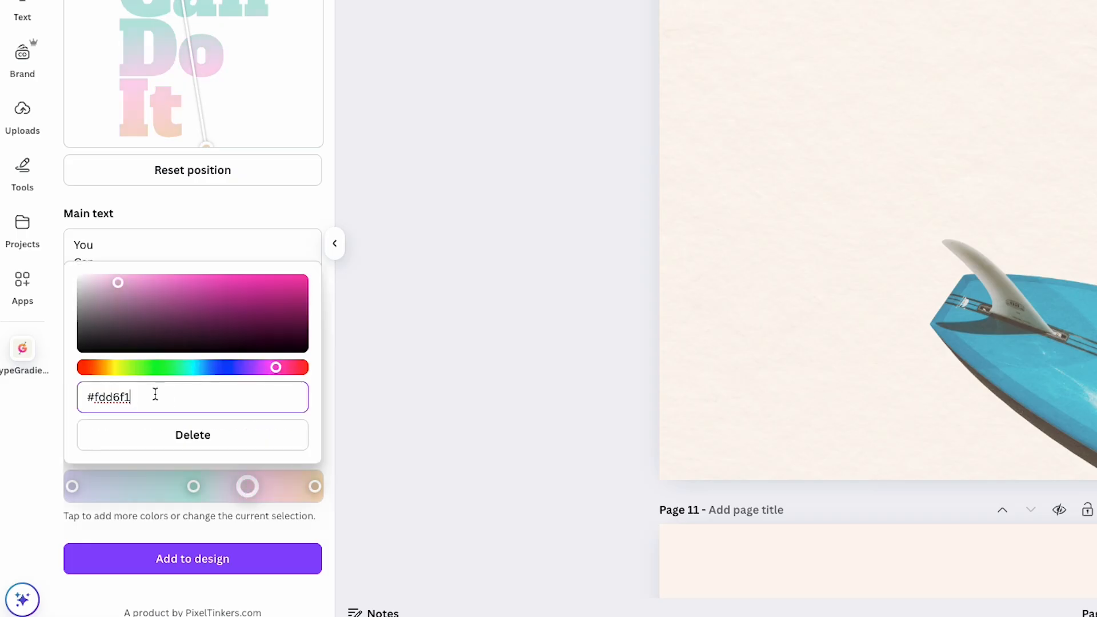
left_click(193, 249)
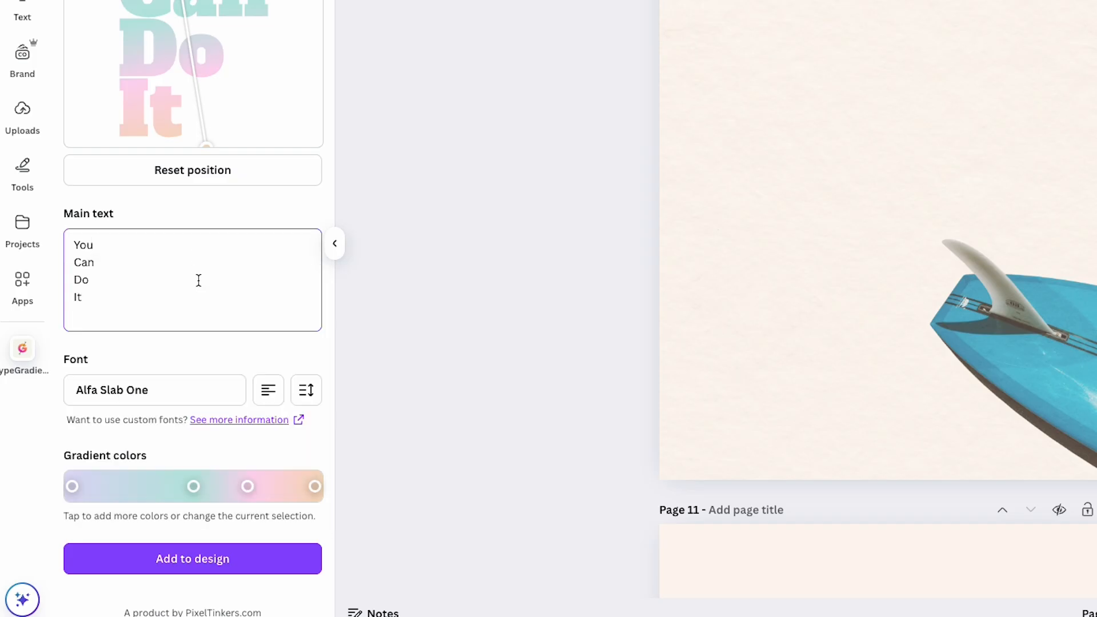
Step: Rearrange the gradient stops into roughly even spacing in the order lavender, pink, teal, orange
left_click_drag(192, 493, 152, 487)
left_click_drag(248, 486, 218, 487)
left_click(309, 487)
left_click_drag(122, 486, 139, 487)
mouse_move(219, 487)
left_mouse_down()
mouse_move(207, 486)
mouse_move(220, 487)
left_mouse_up()
left_click_drag(141, 487, 147, 487)
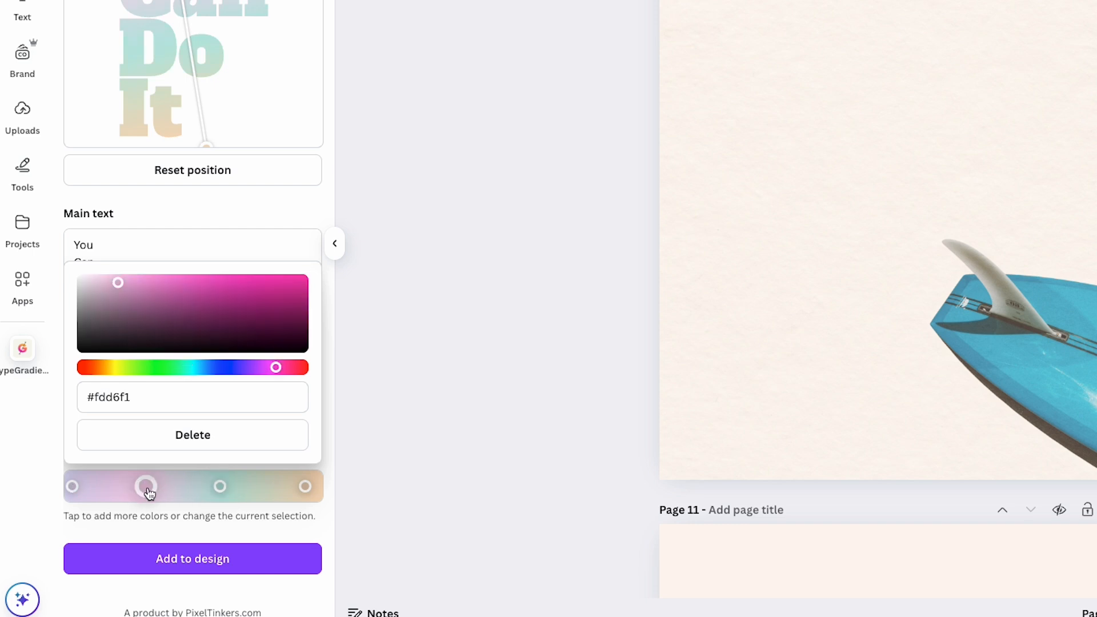
left_click(162, 523)
Step: Shorten the gradient line in the preview so it runs from within You down to just beside It
scroll(156, 303, "up", 1)
left_click_drag(154, 268, 149, 249)
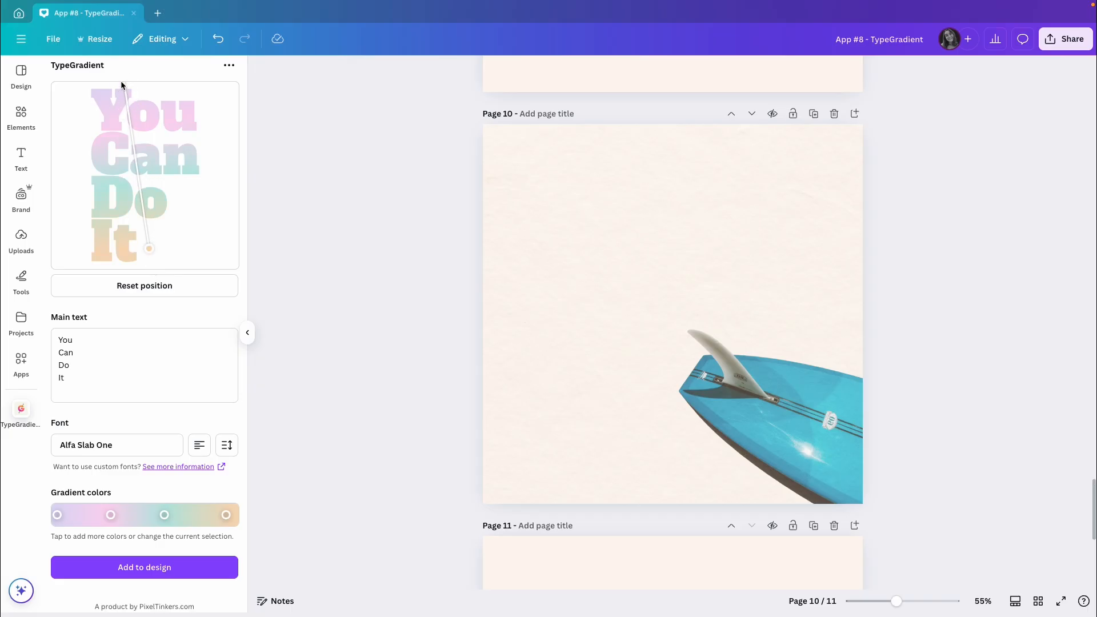
left_click_drag(122, 87, 104, 90)
mouse_move(150, 249)
left_mouse_down()
mouse_move(175, 279)
mouse_move(154, 237)
left_mouse_up()
left_click_drag(104, 89, 127, 115)
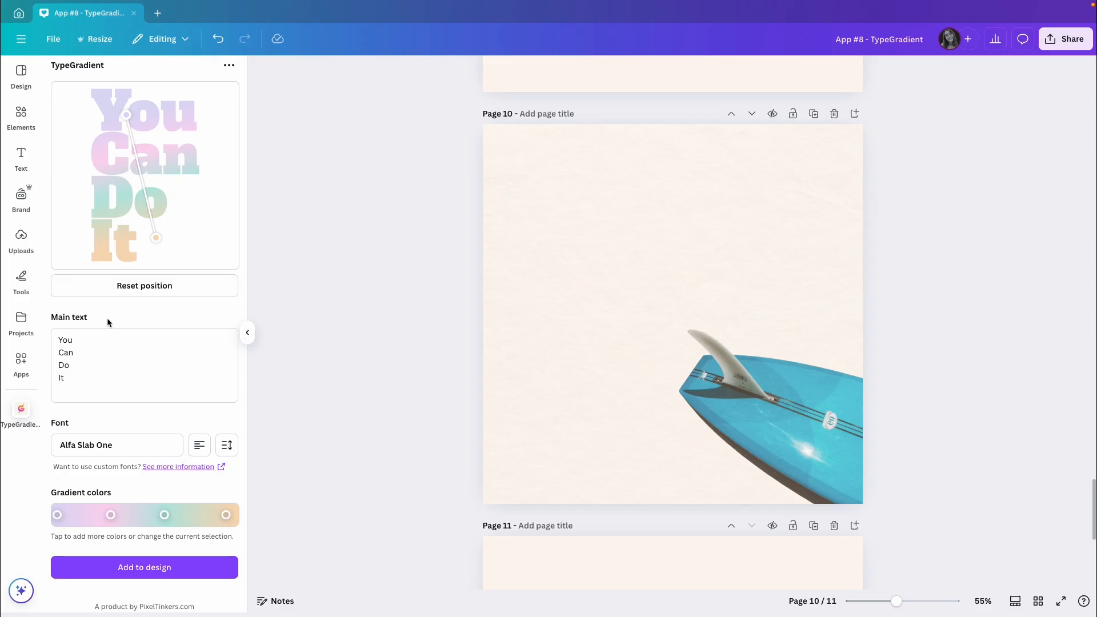
Step: Add the gradient text to page 10 and enlarge it to fill the empty area beside the surfboard
left_click(152, 572)
left_click_drag(663, 314, 558, 233)
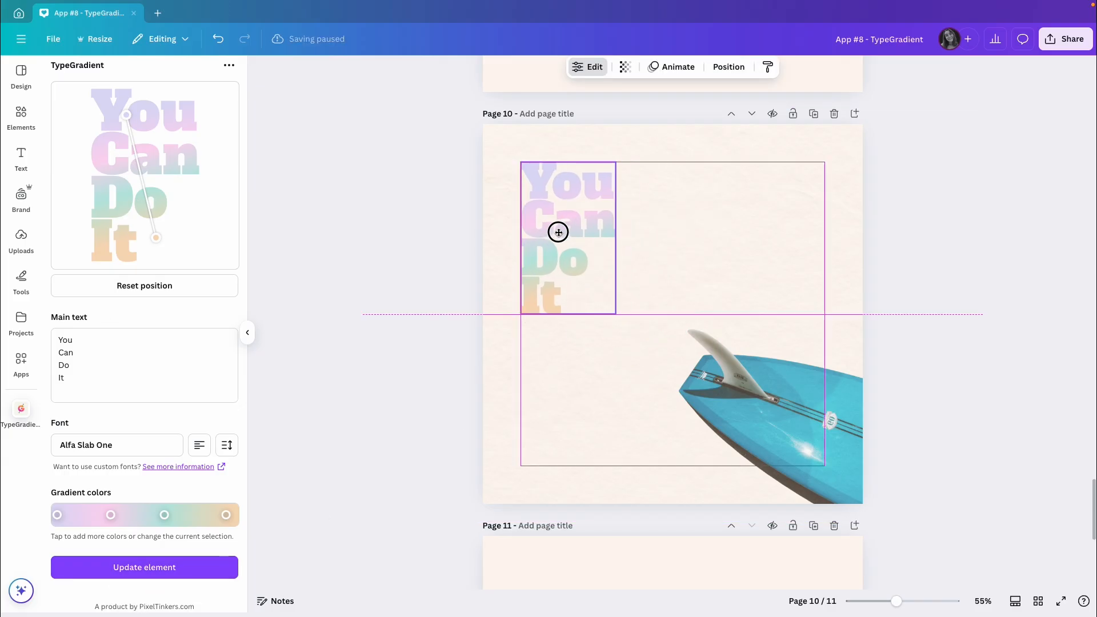
left_click_drag(615, 314, 694, 480)
left_click_drag(600, 346, 591, 350)
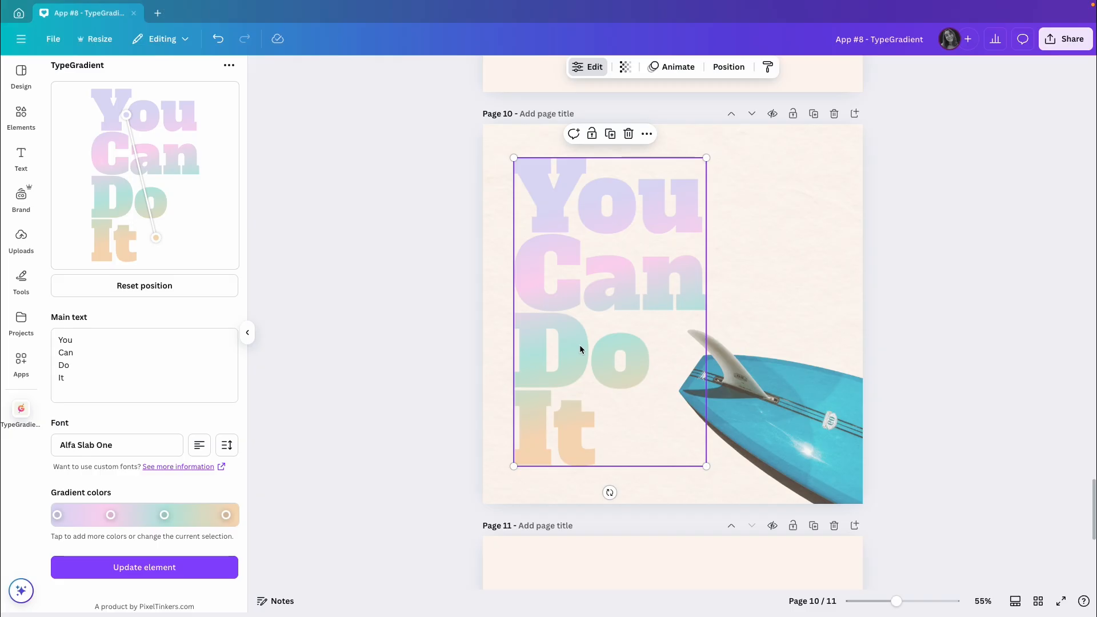
Step: Slant the gradient diagonally from the end of You to the start of It and update the text on page 10
left_click(146, 373)
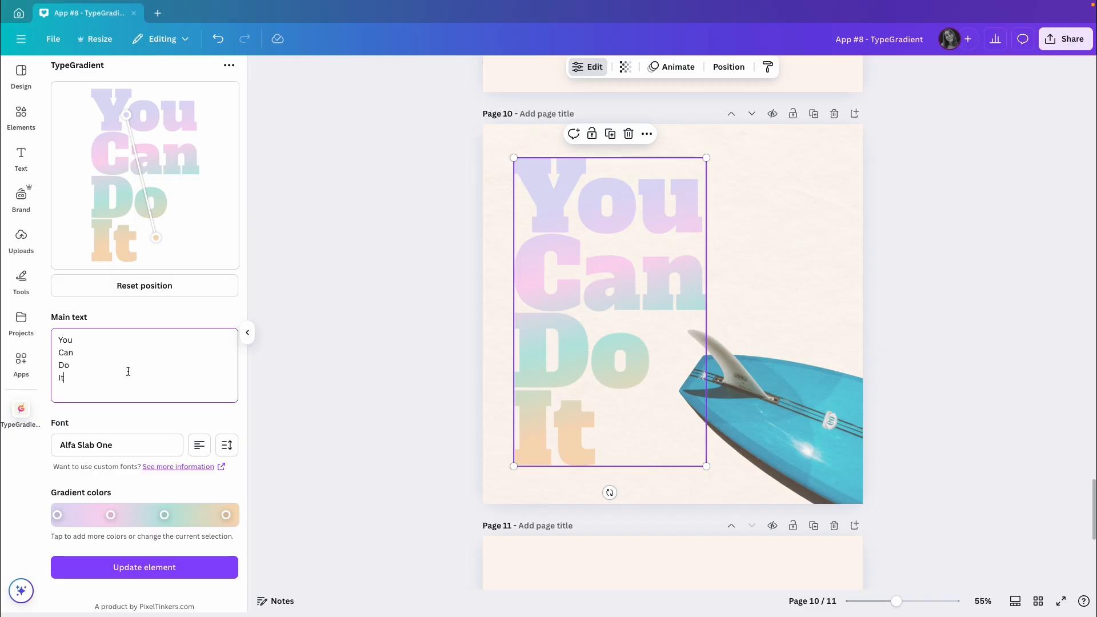
left_click_drag(157, 238, 101, 248)
left_click_drag(133, 121, 170, 119)
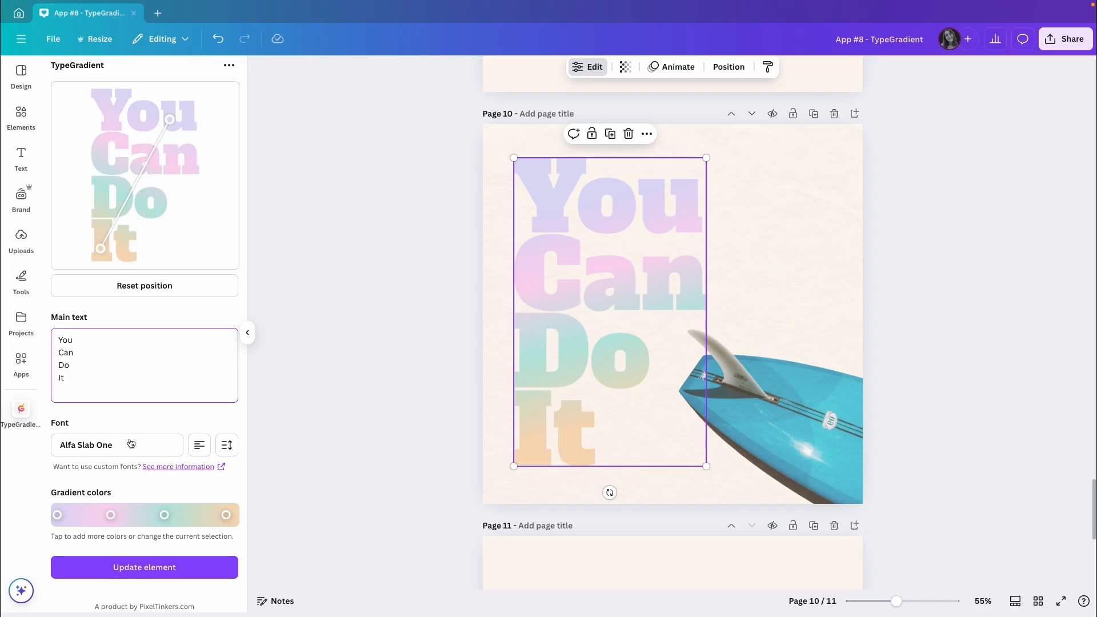
left_click(107, 573)
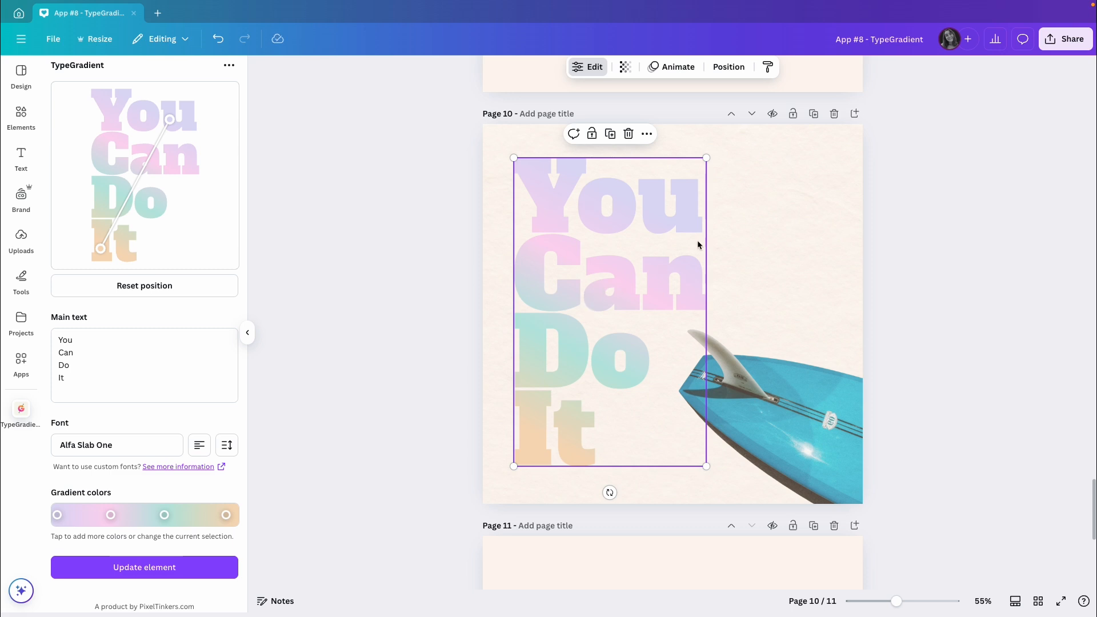
Step: Duplicate page 10 and update the copy's text with a nearly vertical gradient running from the Y of You to below It
left_click(814, 114)
left_click(601, 298)
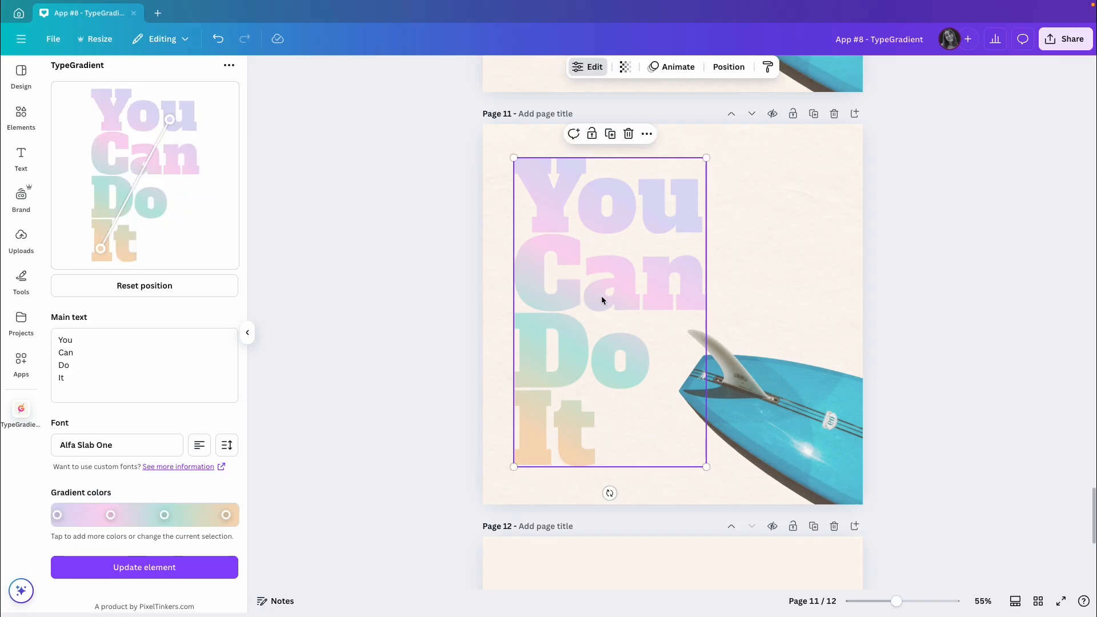
left_click_drag(100, 249, 124, 253)
left_click_drag(170, 120, 111, 101)
left_click(147, 568)
scroll(600, 348, "up", 2)
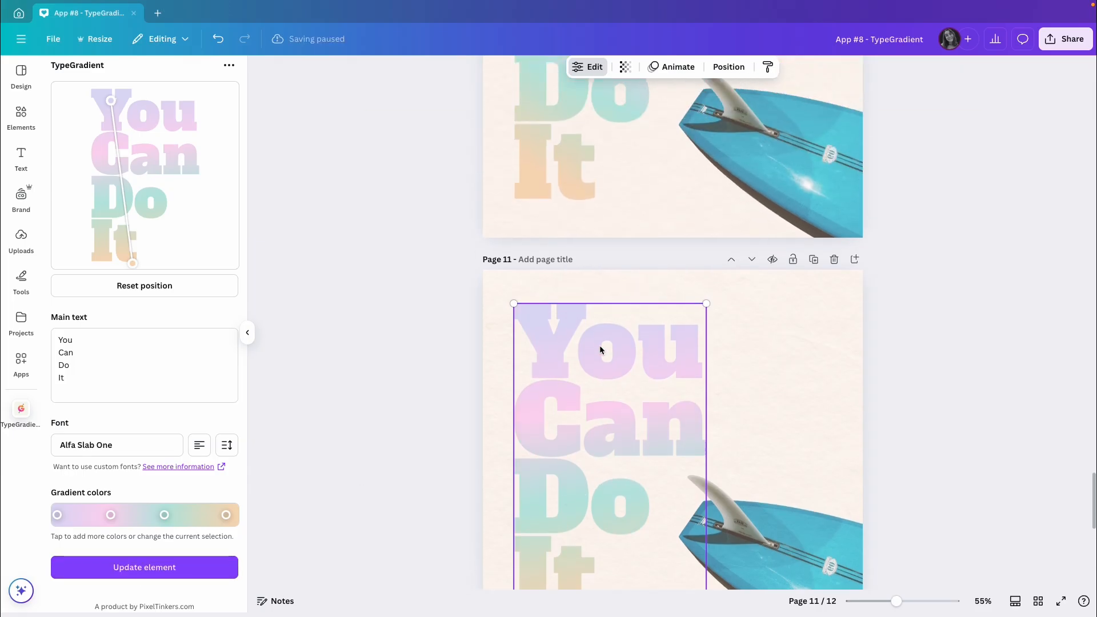
scroll(600, 347, "down", 4)
scroll(588, 333, "up", 2)
scroll(585, 329, "down", 1)
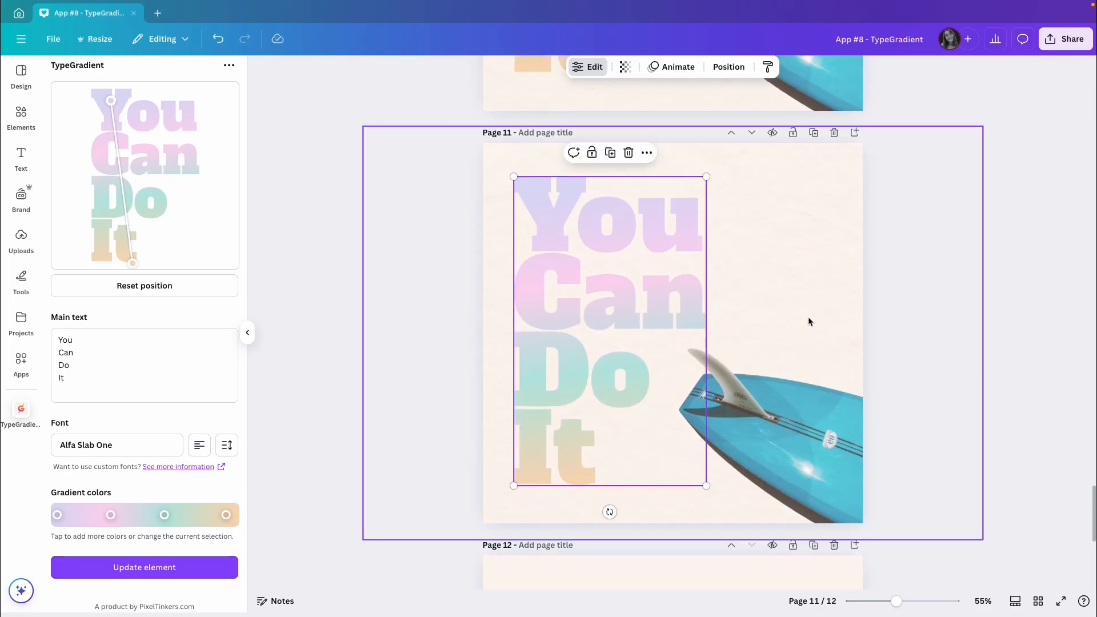
left_click(942, 308)
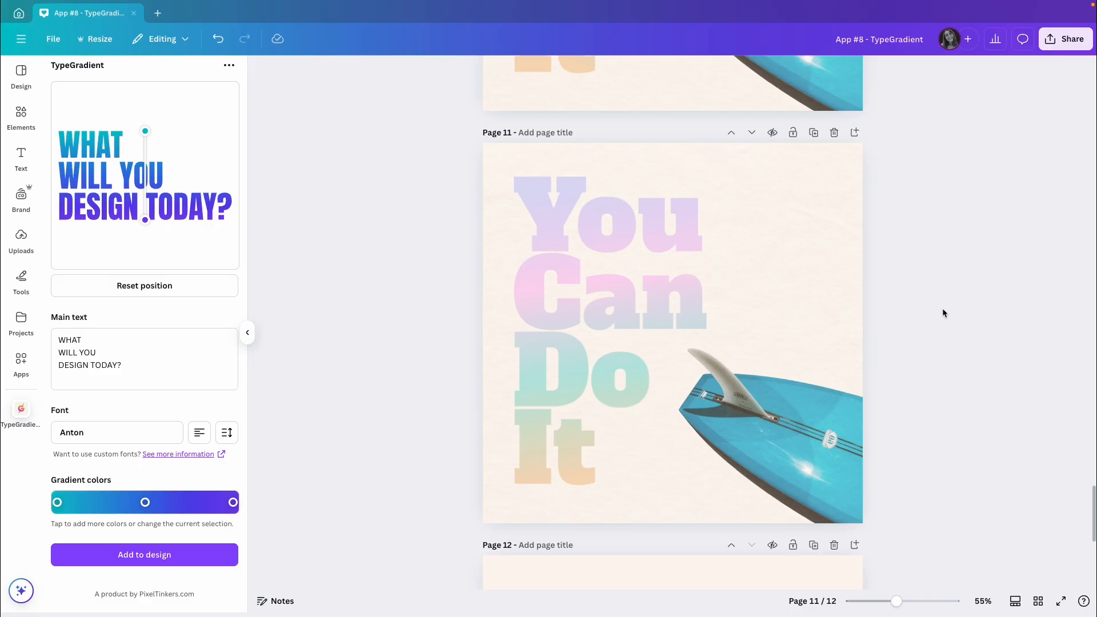
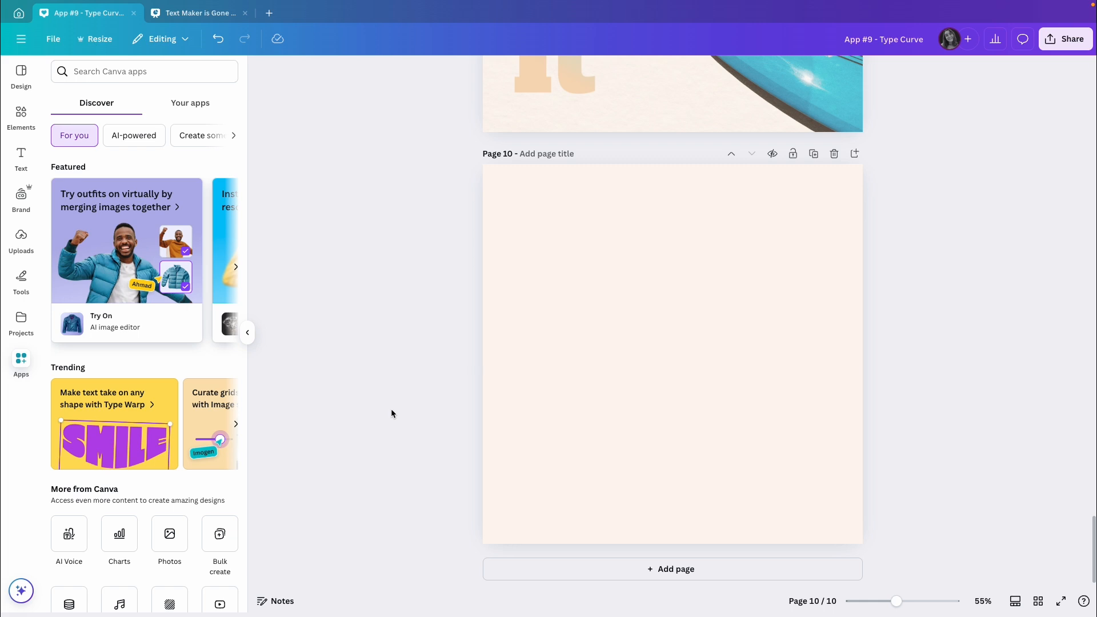
Step: Find the Type Curve app among the Canva apps and open it
left_click(116, 74)
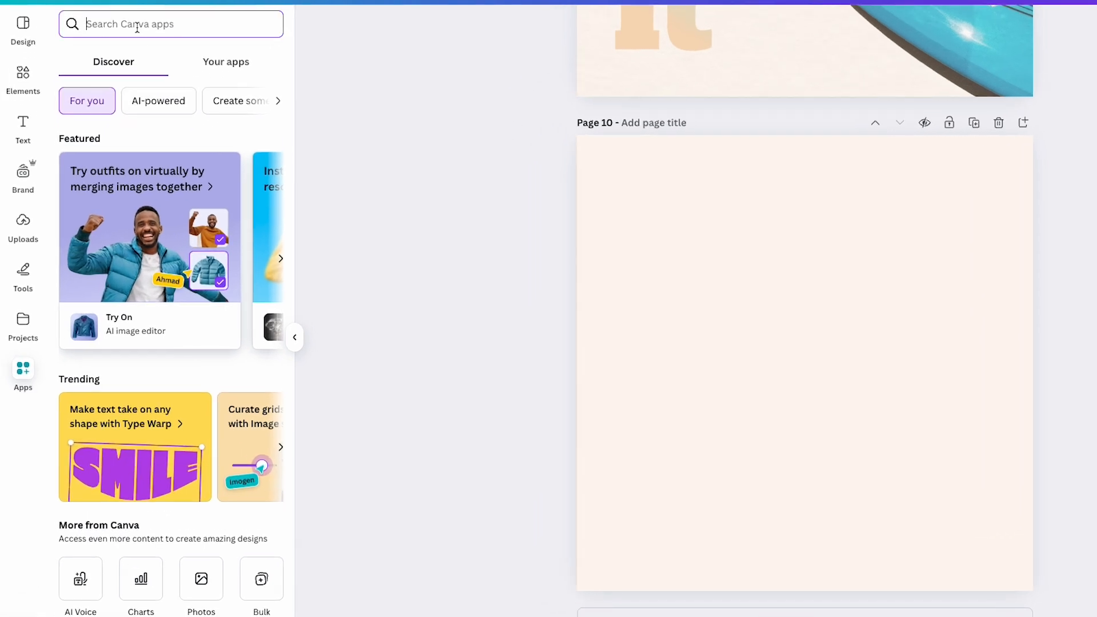
type("type curve")
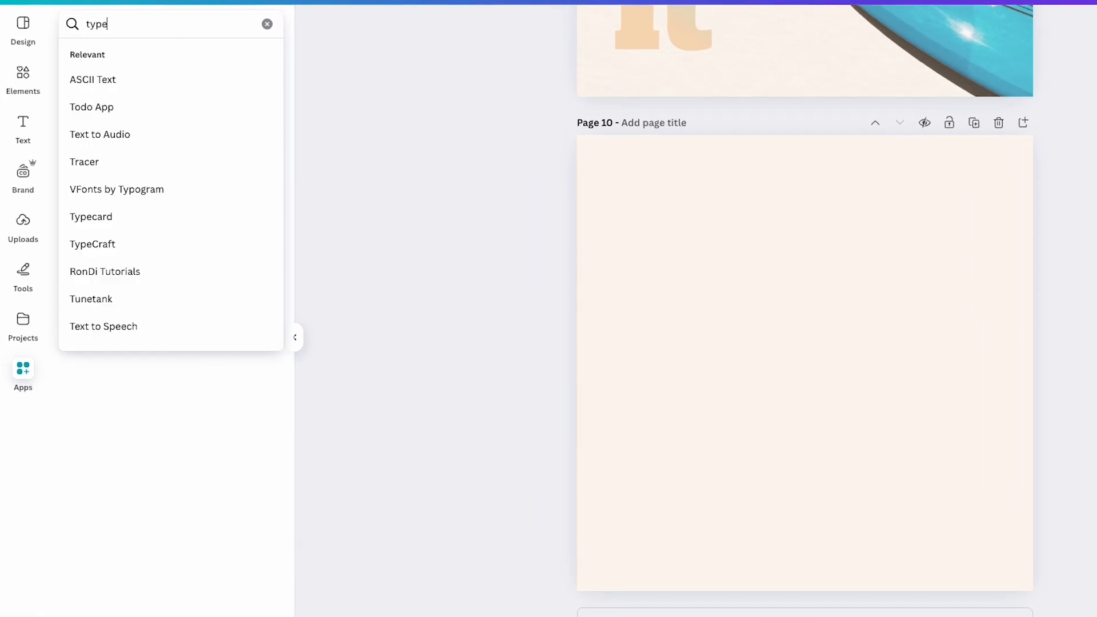
key("Return")
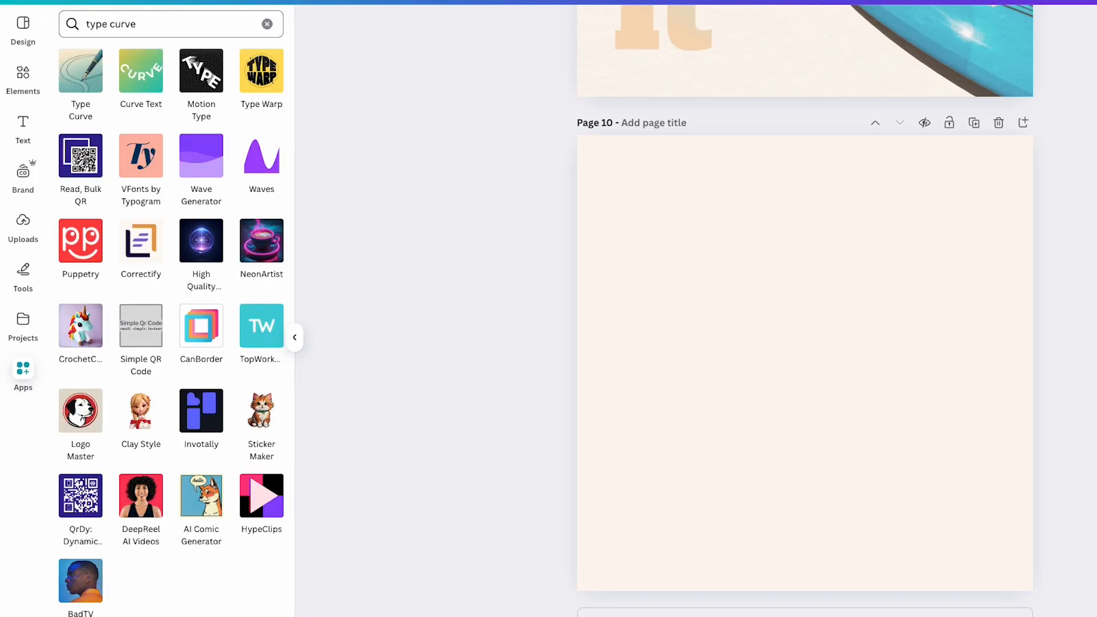
left_click(77, 79)
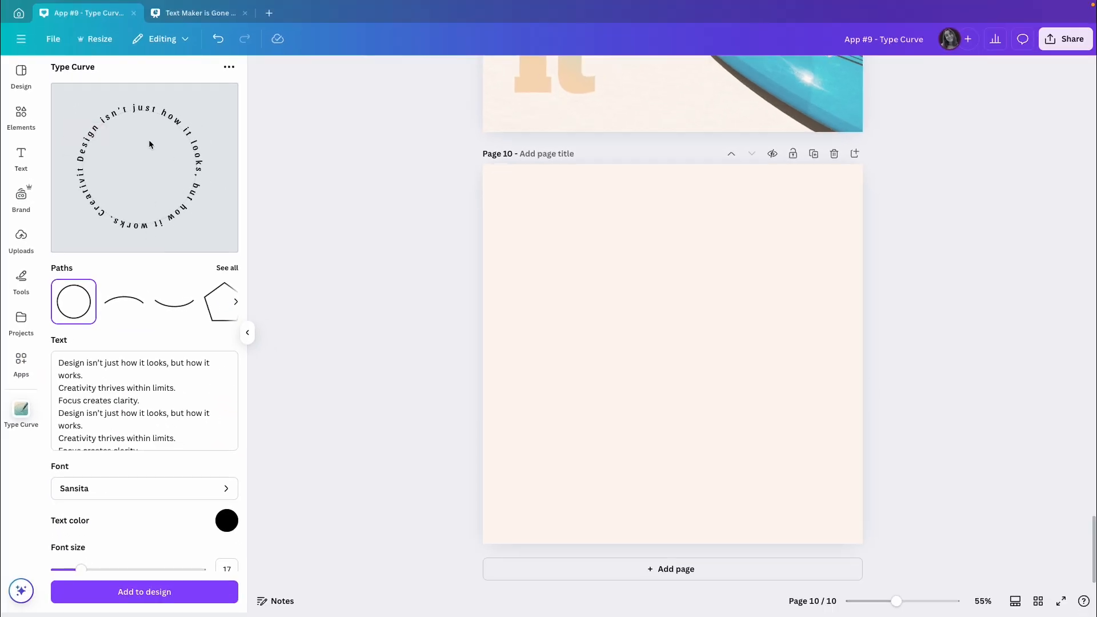
Step: Choose the inward spiral path and replace the text with "Design isn't just how it looks, but how it works. Creativity thrives within limits. Focus creates clarity."
left_click(224, 270)
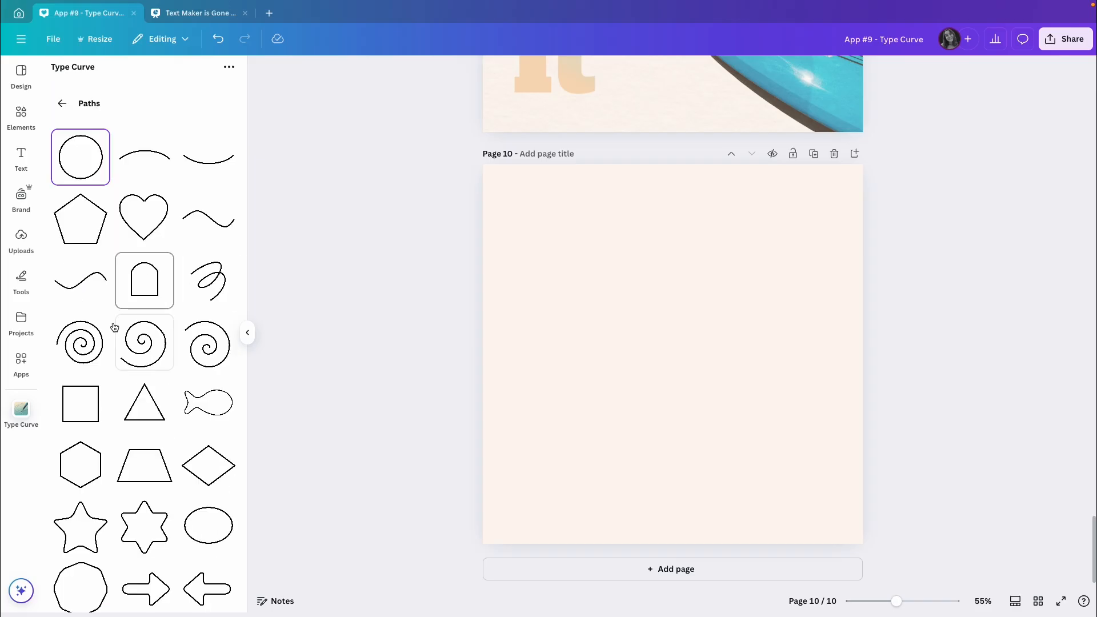
left_click(80, 341)
left_click(114, 400)
key("ctrl+a")
key("BackSpace")
type("Design isn’t just how it looks, but how it works. Creativity thrives within limits. Focus creates clarity.")
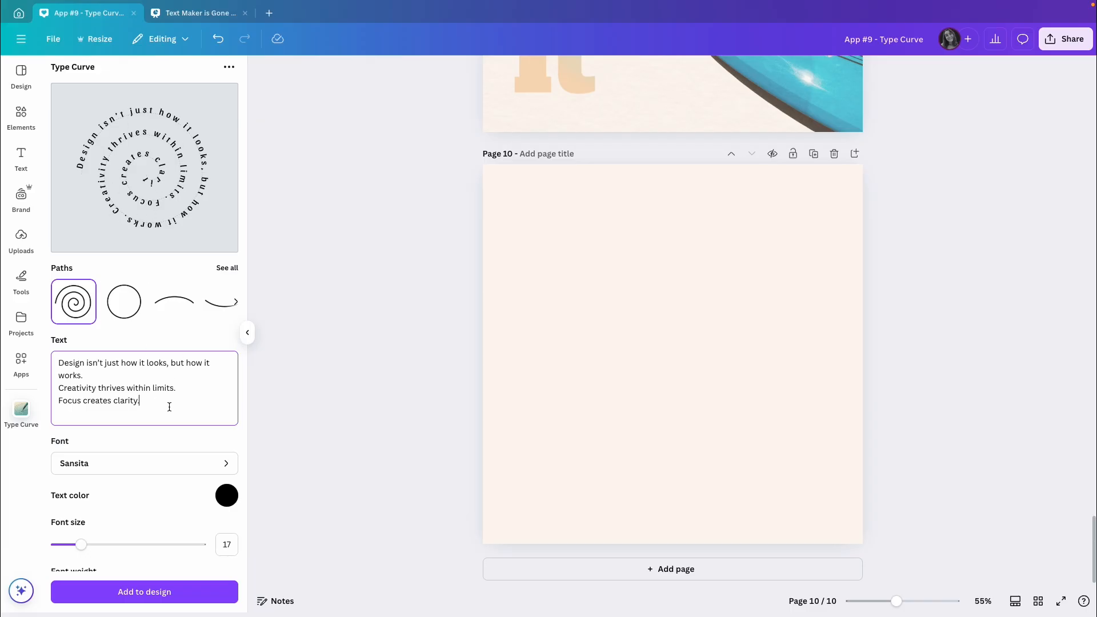
scroll(169, 407, "down", 3)
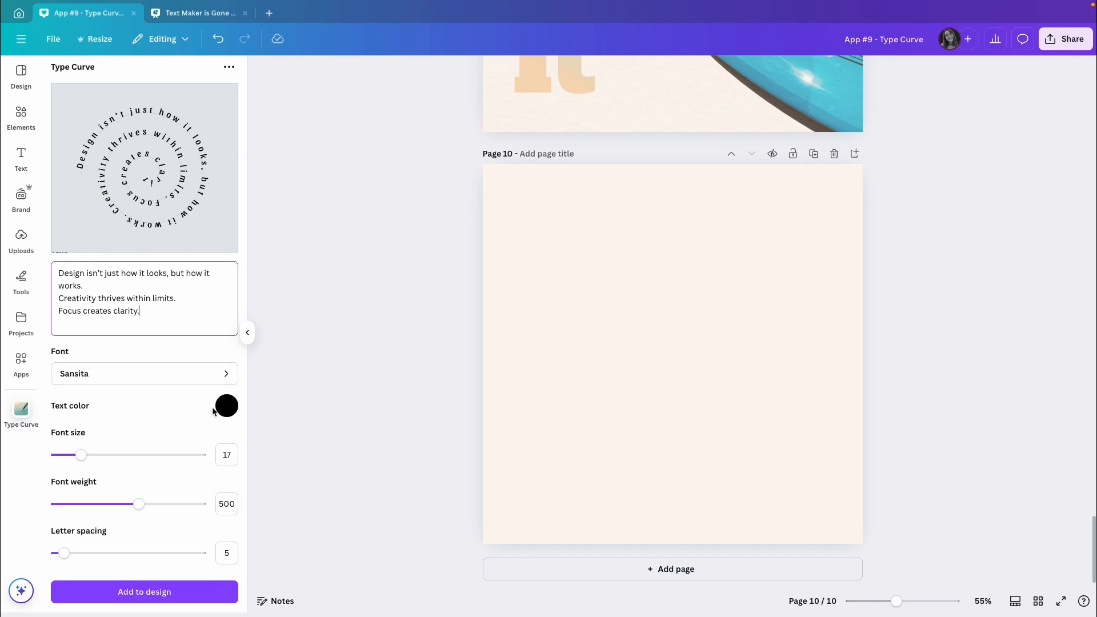
left_click(231, 411)
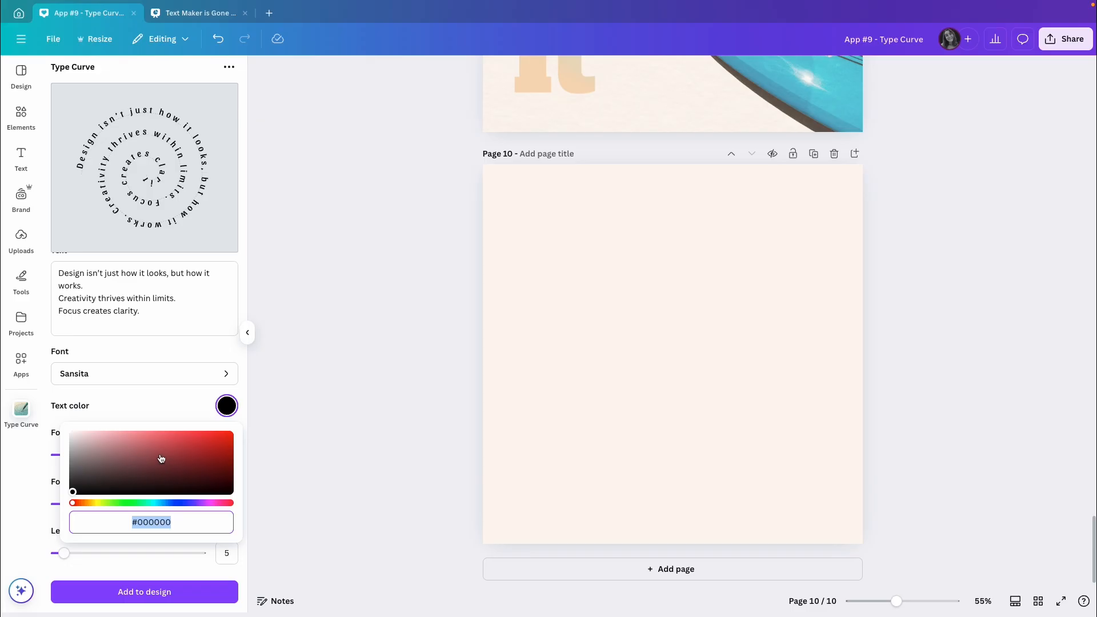
left_click(143, 407)
Step: Set the spiral text's font size to 16 and keep its font weight at 500
scroll(143, 404, "down", 1)
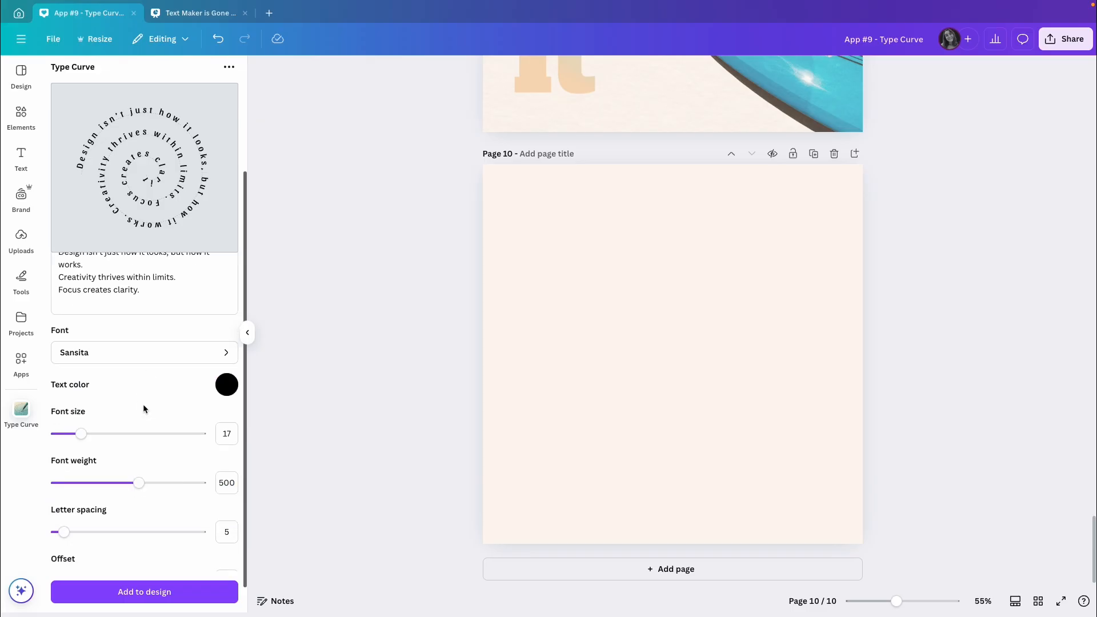
mouse_move(81, 433)
left_mouse_down()
mouse_move(90, 436)
mouse_move(78, 438)
left_mouse_up()
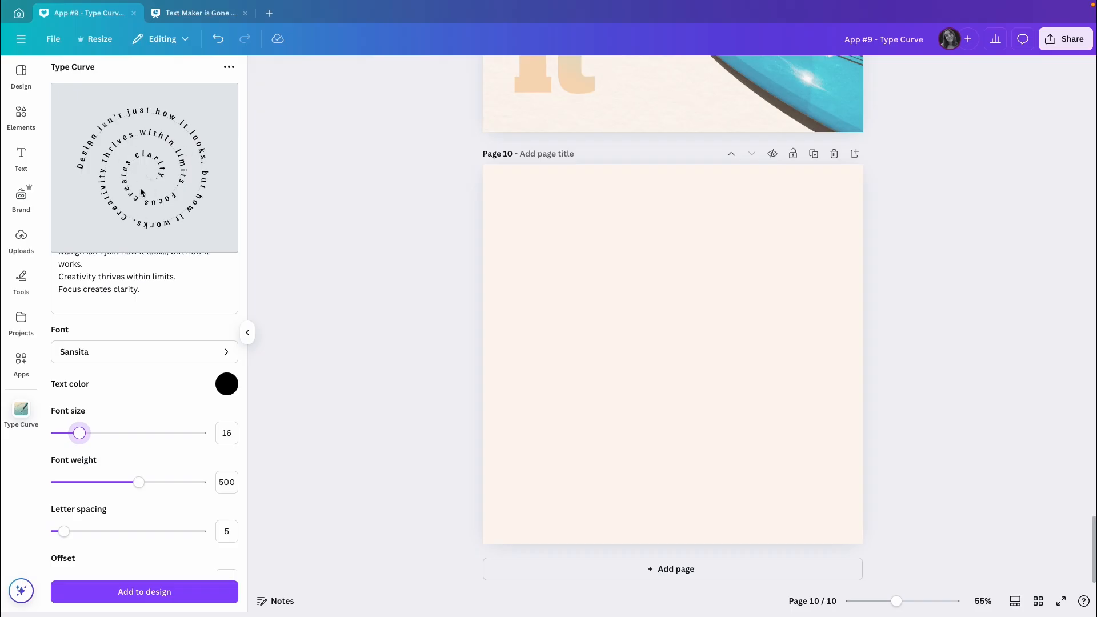
mouse_move(138, 482)
left_mouse_down()
mouse_move(210, 485)
mouse_move(101, 481)
mouse_move(195, 490)
mouse_move(140, 483)
left_mouse_up()
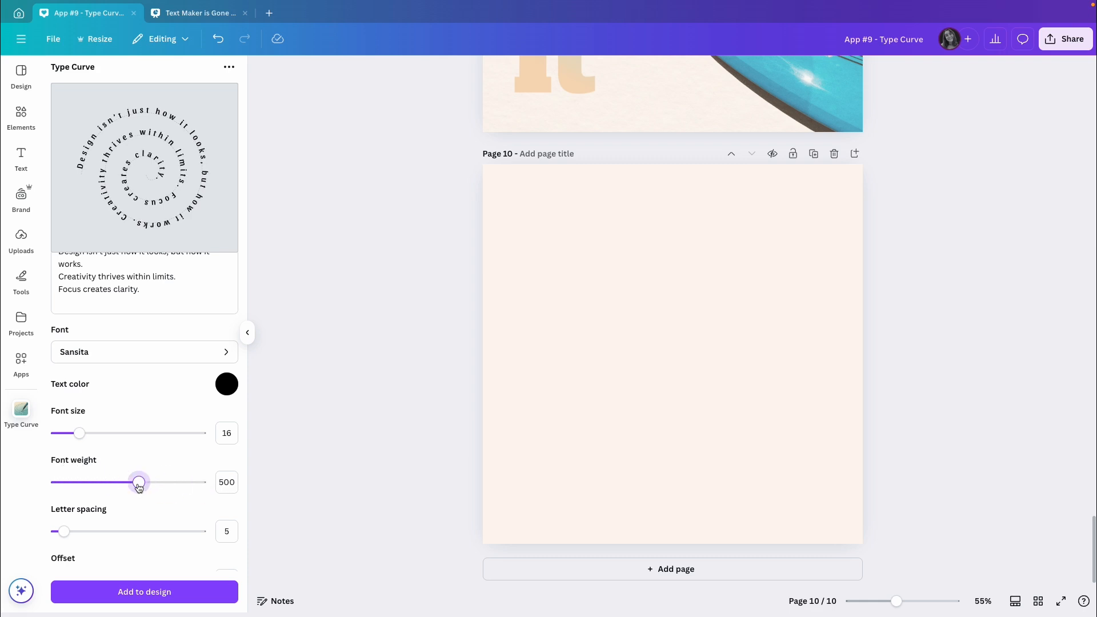
Step: Try a letter spacing of 3 on the spiral text, return it to 5 and keep the offset at 0
scroll(159, 453, "down", 1)
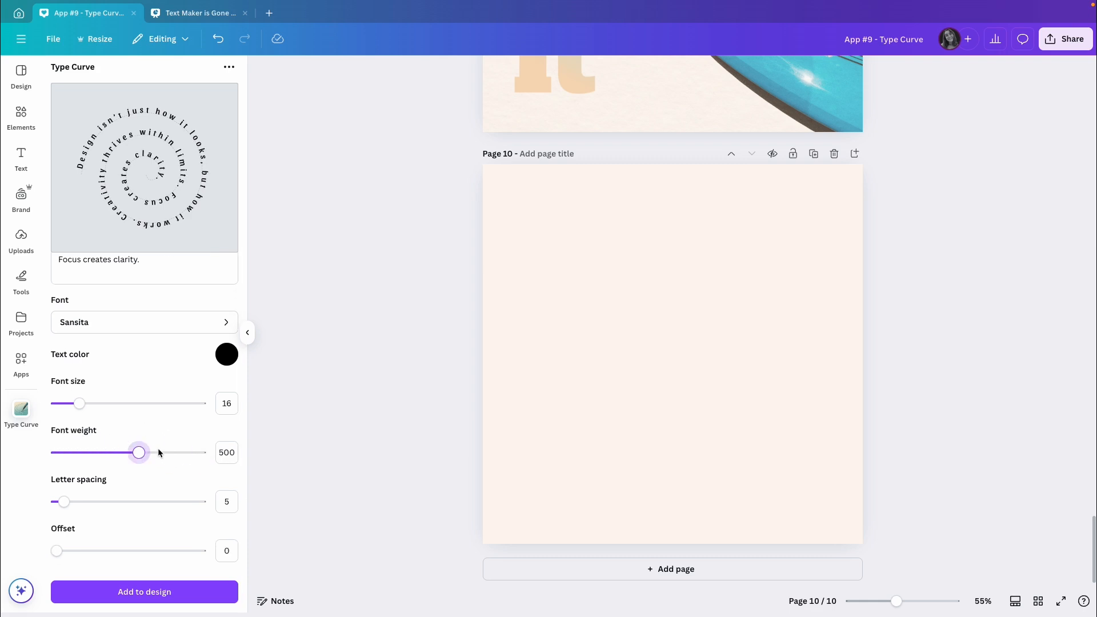
mouse_move(64, 507)
left_mouse_down()
mouse_move(89, 505)
mouse_move(61, 506)
left_mouse_up()
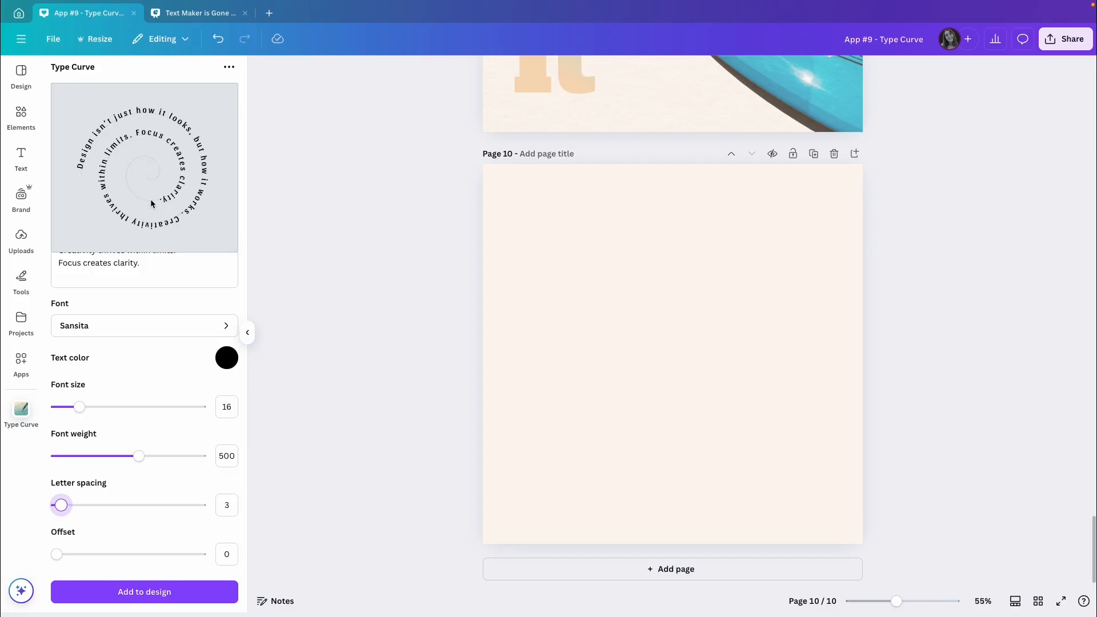
left_click_drag(61, 505, 64, 507)
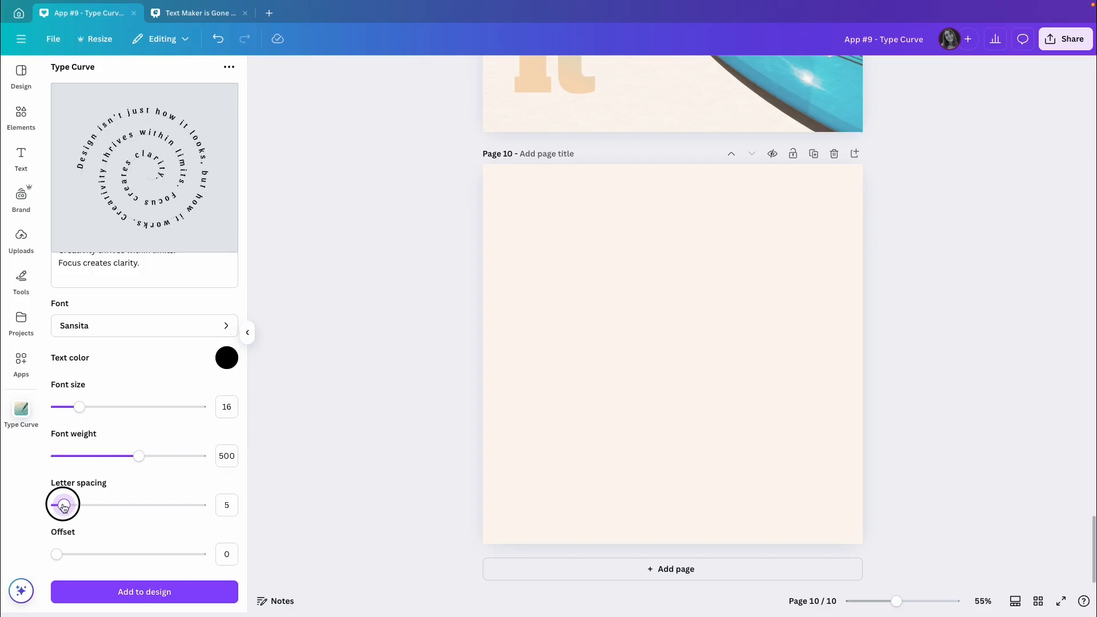
scroll(130, 525, "down", 1)
mouse_move(56, 551)
left_mouse_down()
mouse_move(176, 553)
mouse_move(47, 558)
left_mouse_up()
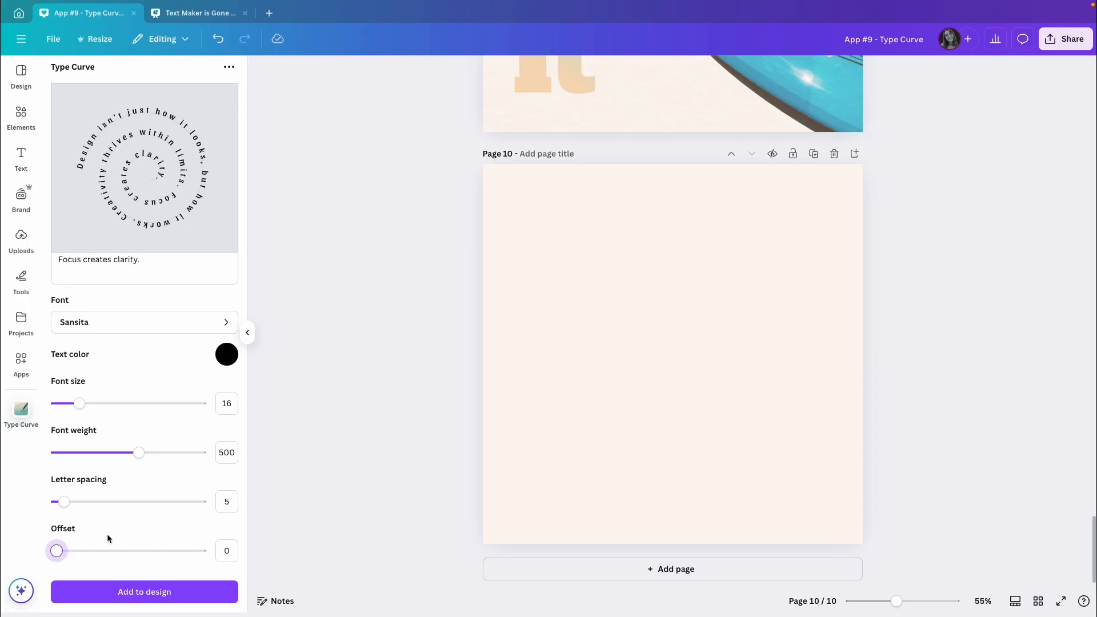
Step: Add the spiral text to page 10, then enlarge and center it so the lettering fills the page
left_click(156, 592)
left_click_drag(749, 280, 870, 155)
left_click_drag(597, 429, 407, 557)
left_click_drag(871, 157, 909, 134)
left_click_drag(437, 588, 461, 570)
left_click_drag(679, 389, 673, 392)
left_click(959, 329)
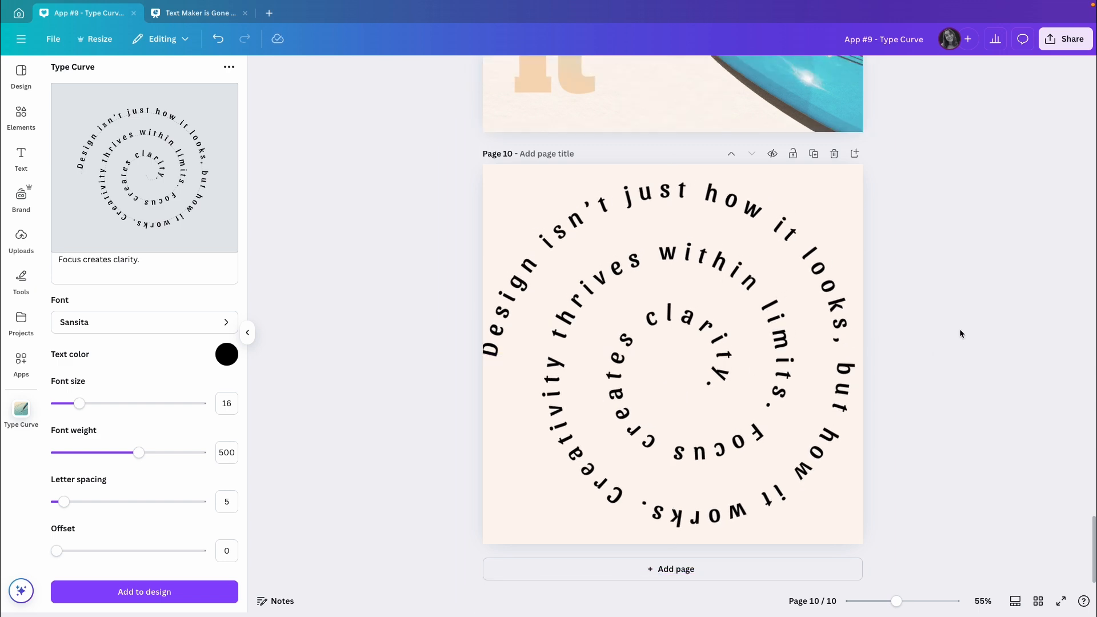
Step: Try a second spiral with font size 22 on page 10 and delete the added copy
left_click(700, 324)
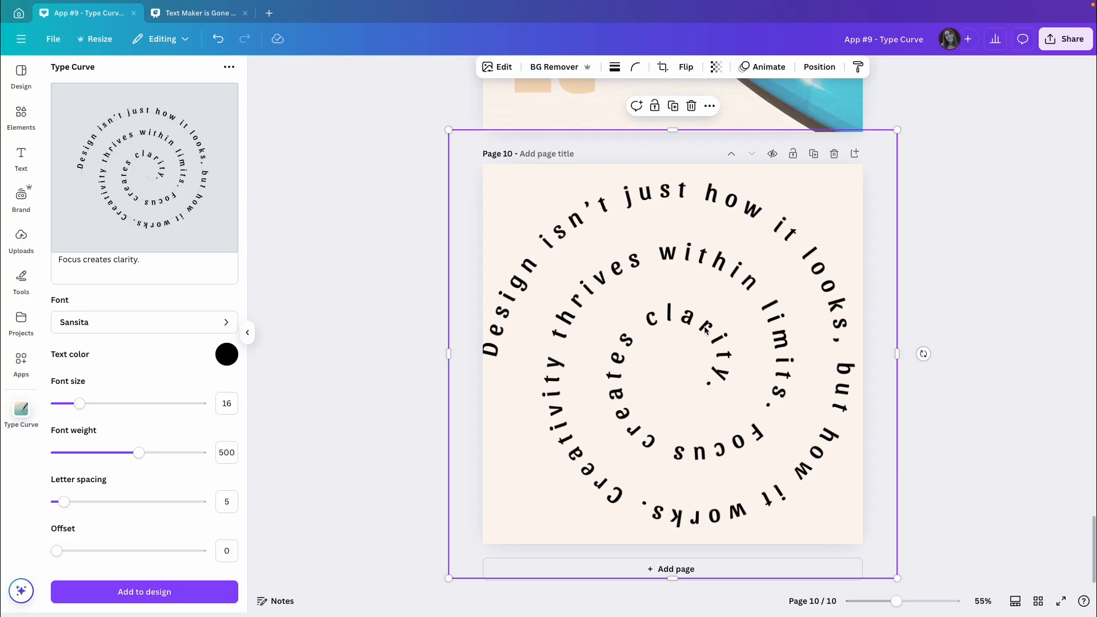
scroll(106, 357, "up", 3)
scroll(95, 501, "down", 1)
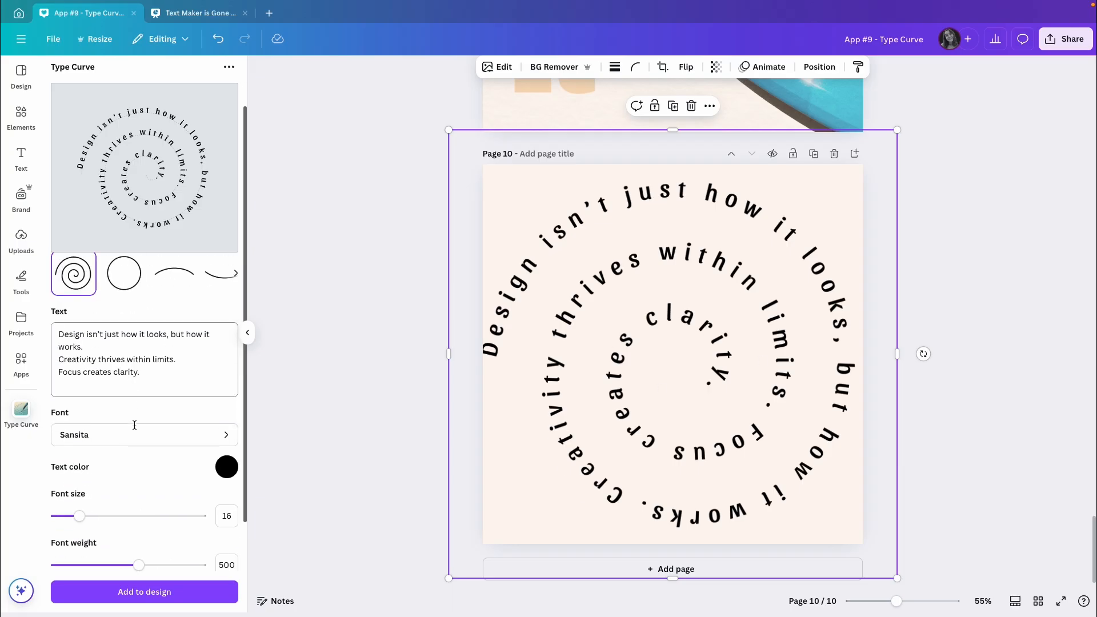
left_click_drag(80, 496, 88, 496)
left_click(156, 596)
left_click_drag(688, 382, 595, 276)
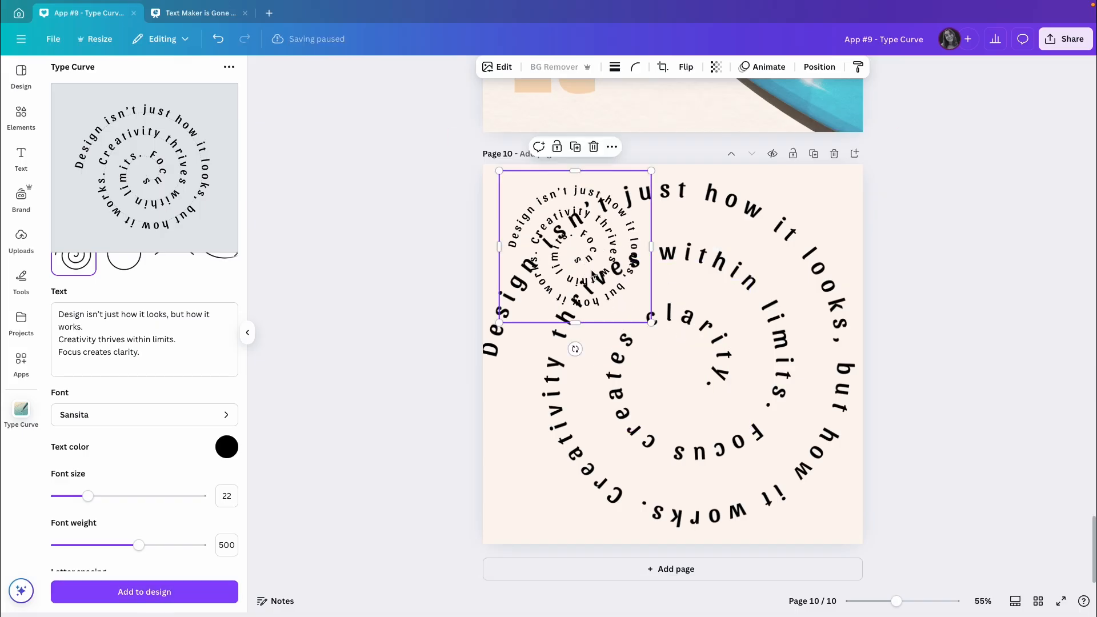
key("Delete")
left_click(916, 271)
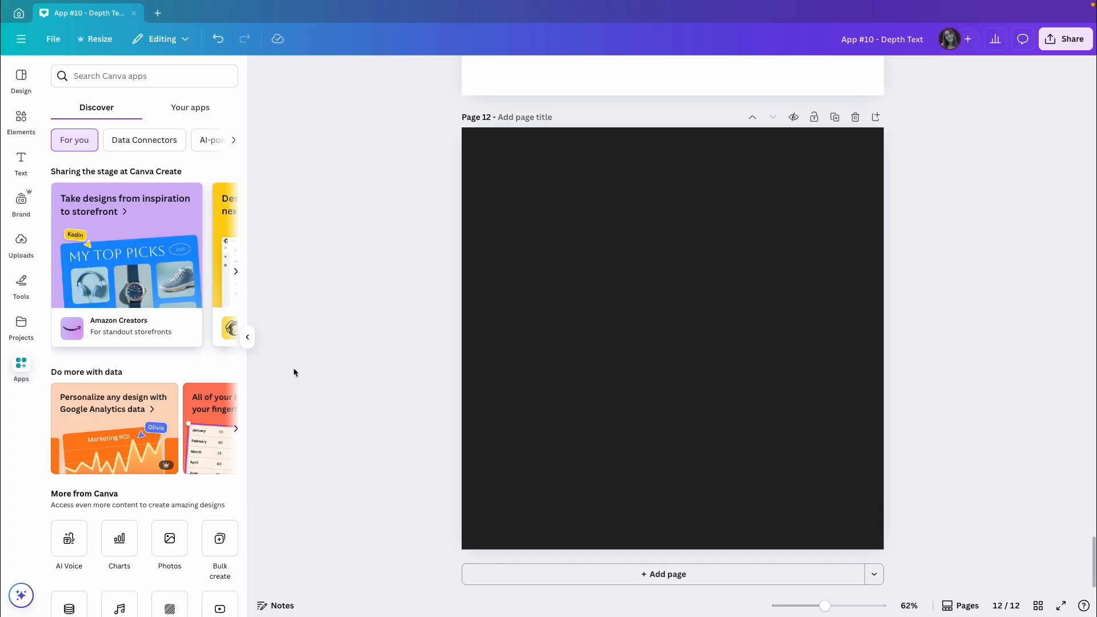
Step: Find the Depth Text app among the Canva apps and open it for the dark page 12
left_click(108, 80)
type("depth text")
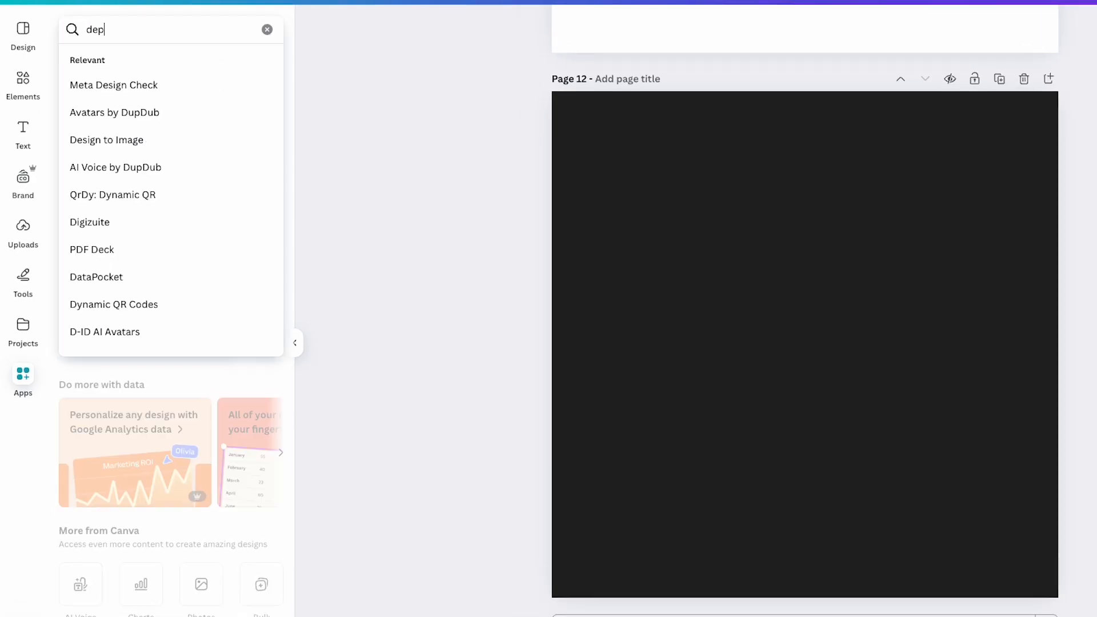
key("Return")
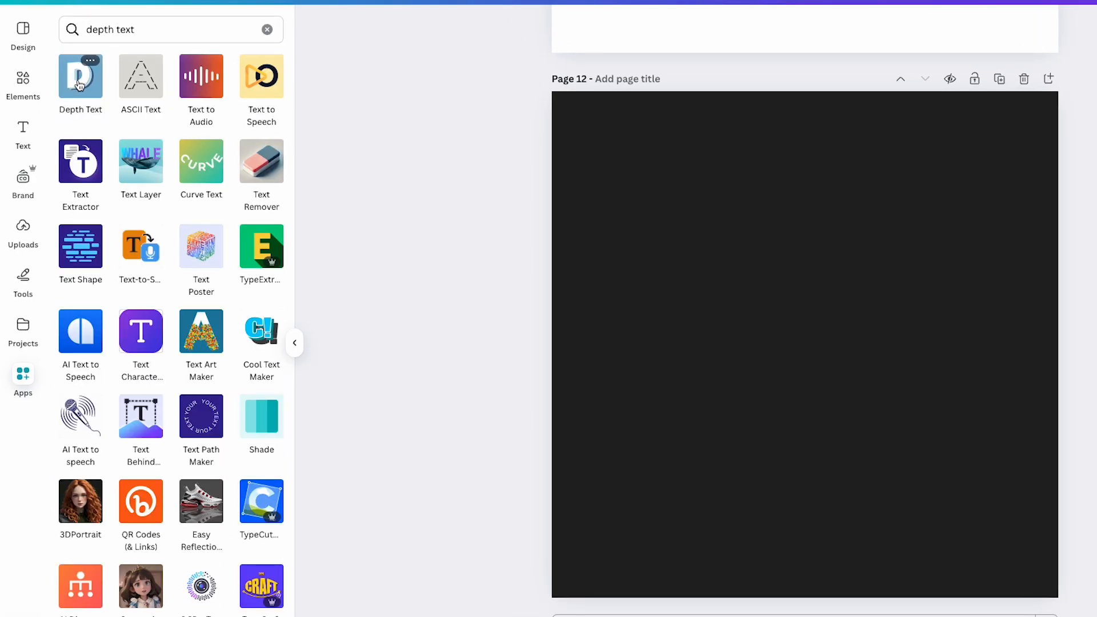
left_click(79, 85)
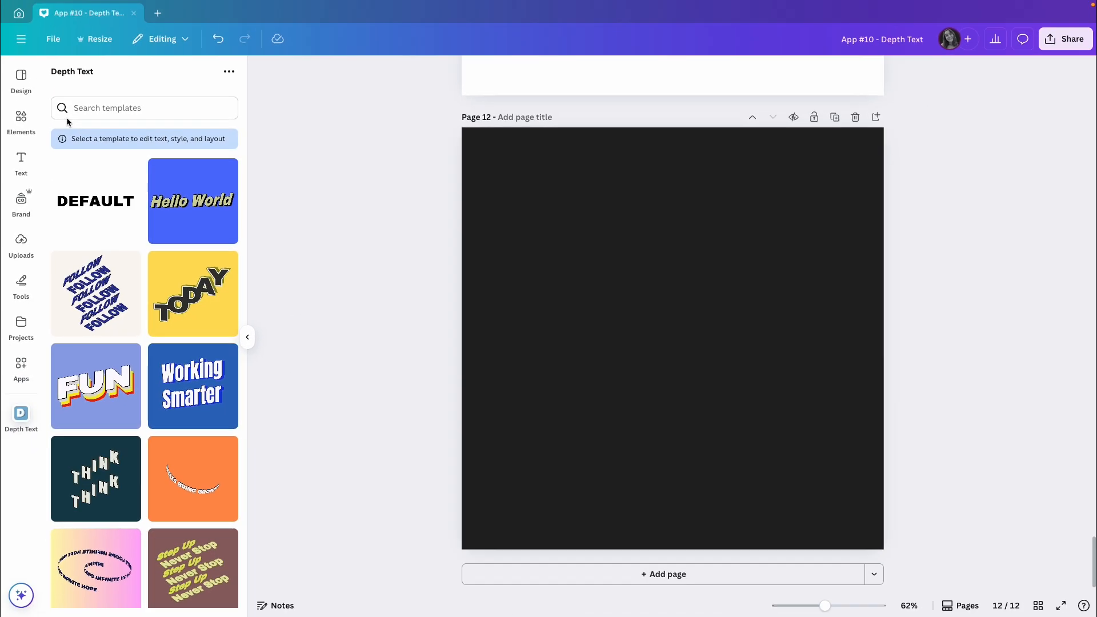
Step: Open the repeated FOLLOW template for editing and rotate its lettering slightly in the preview
scroll(213, 323, "down", 3)
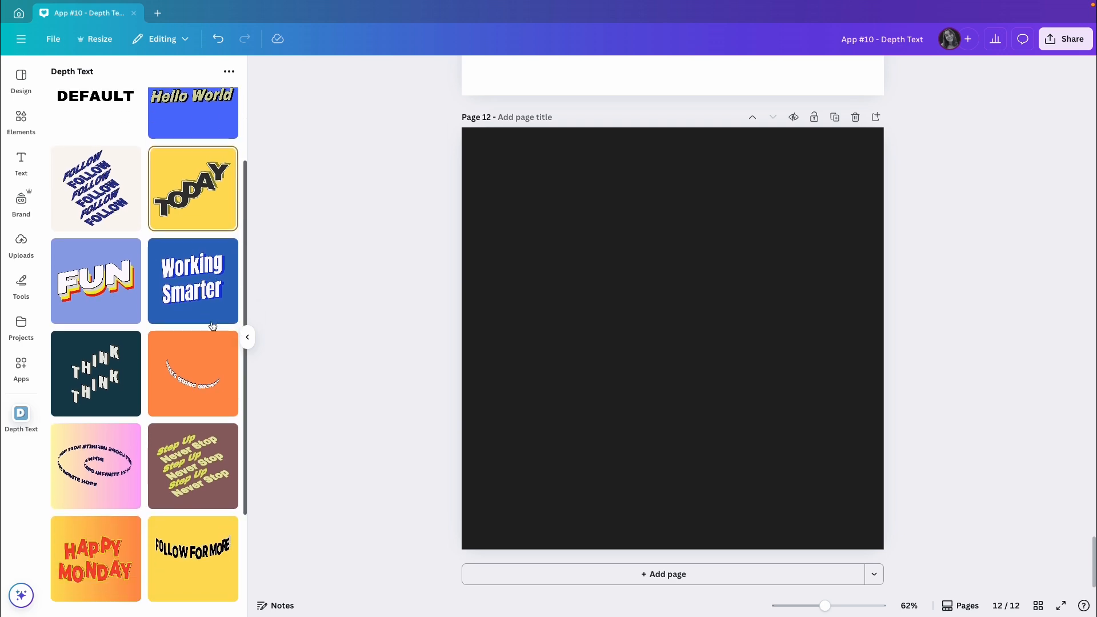
scroll(212, 326, "down", 1)
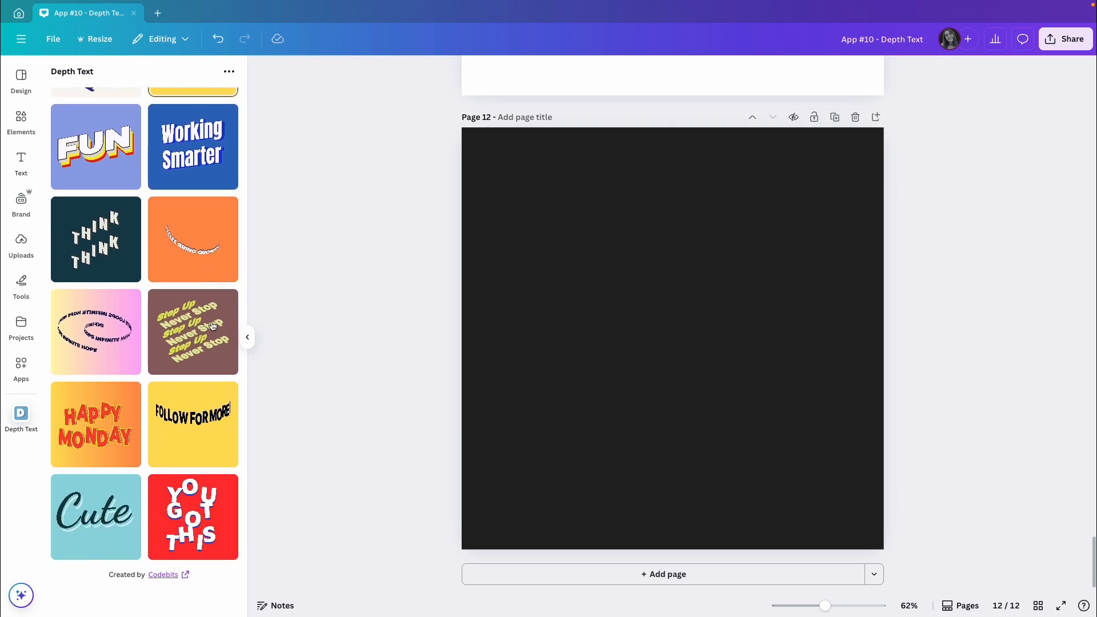
scroll(213, 326, "up", 4)
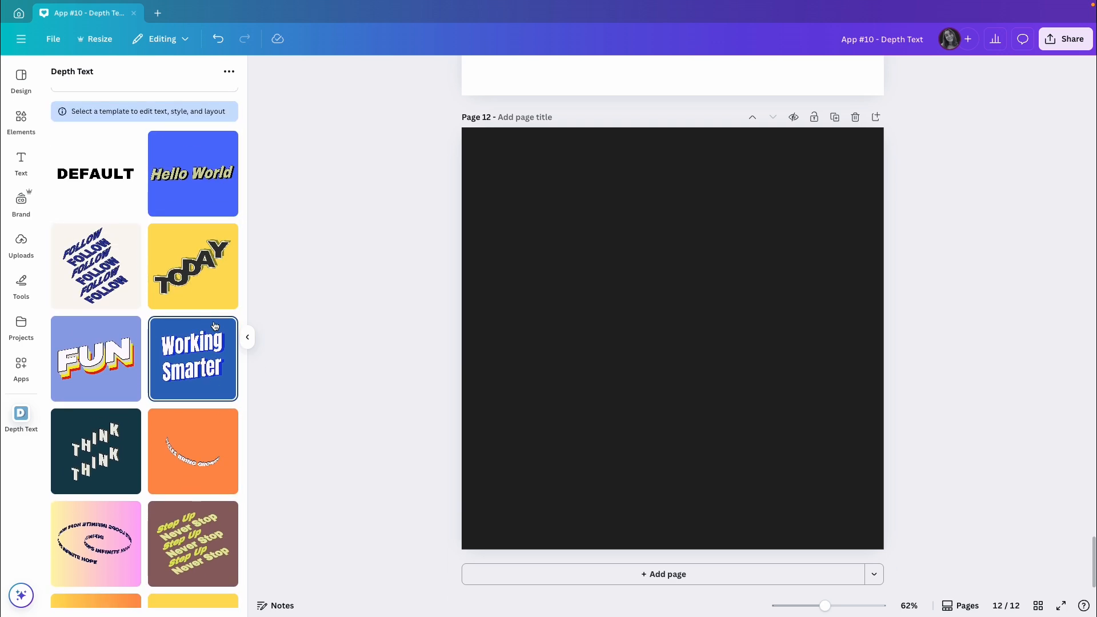
left_click(92, 274)
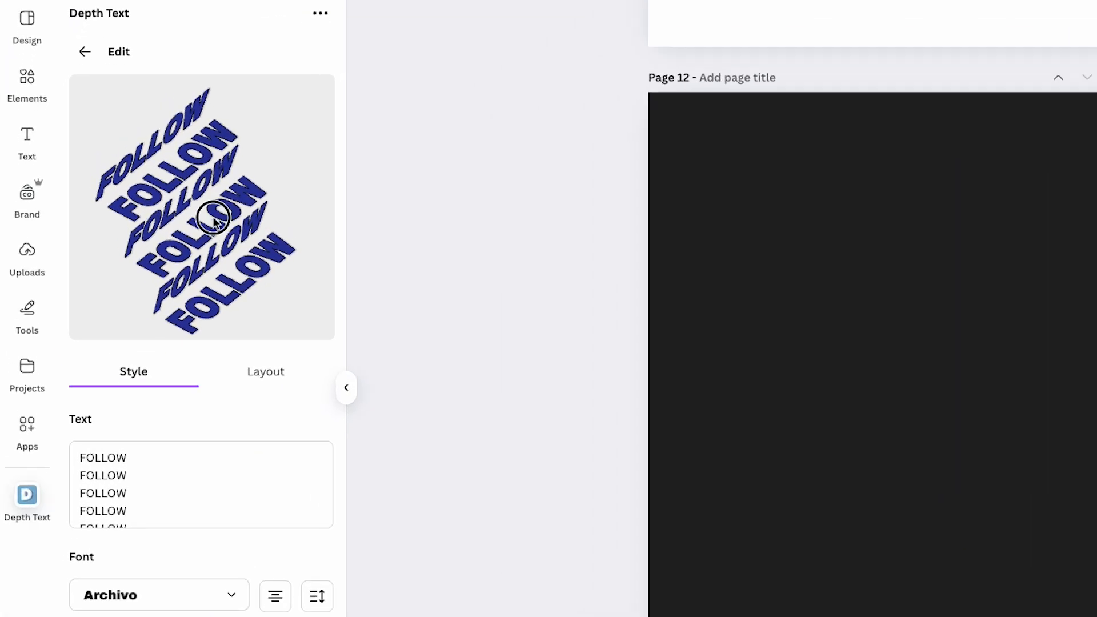
mouse_move(197, 246)
left_mouse_down()
mouse_move(223, 233)
mouse_move(214, 250)
left_mouse_up()
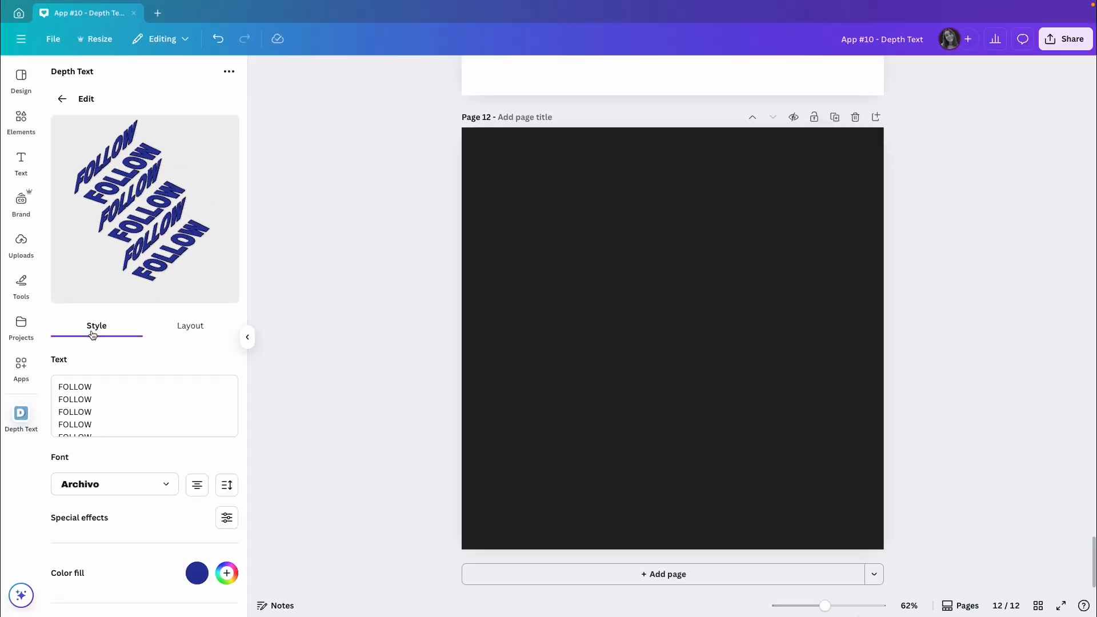
Step: Set the letter stretch of the FOLLOW text to 1.1 in the special effects
scroll(120, 371, "down", 1)
left_click(140, 464)
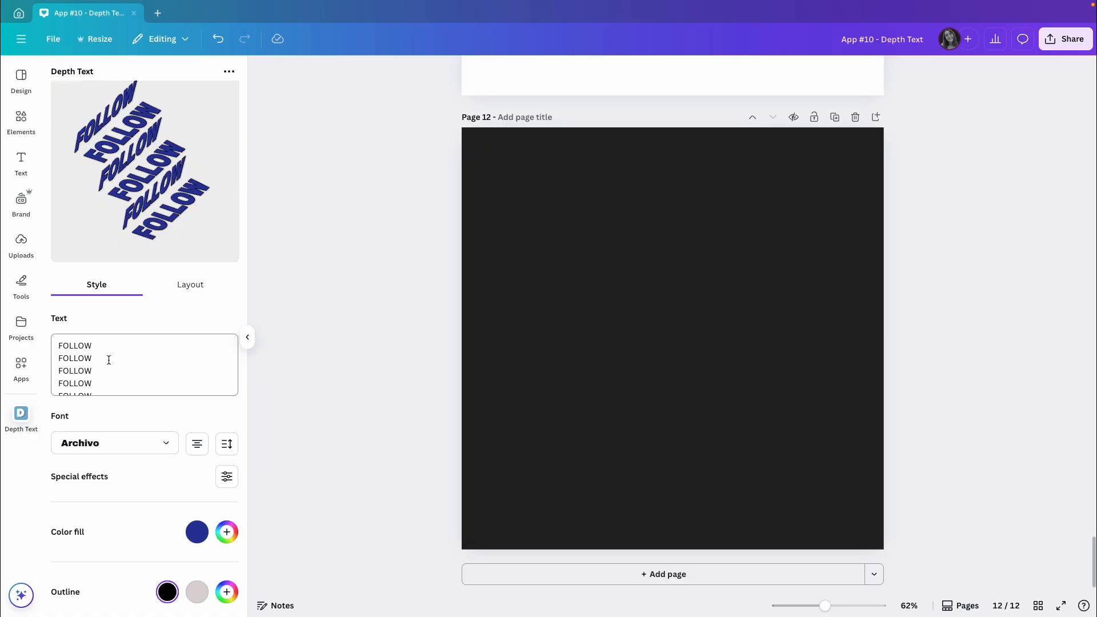
scroll(106, 380, "down", 1)
scroll(119, 412, "down", 1)
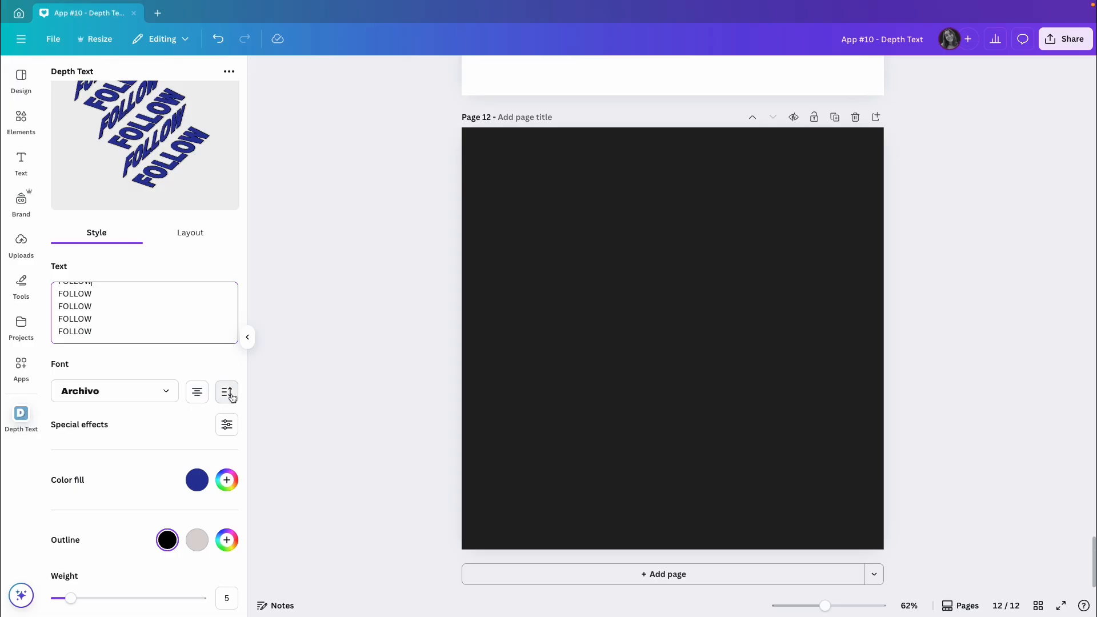
left_click(223, 426)
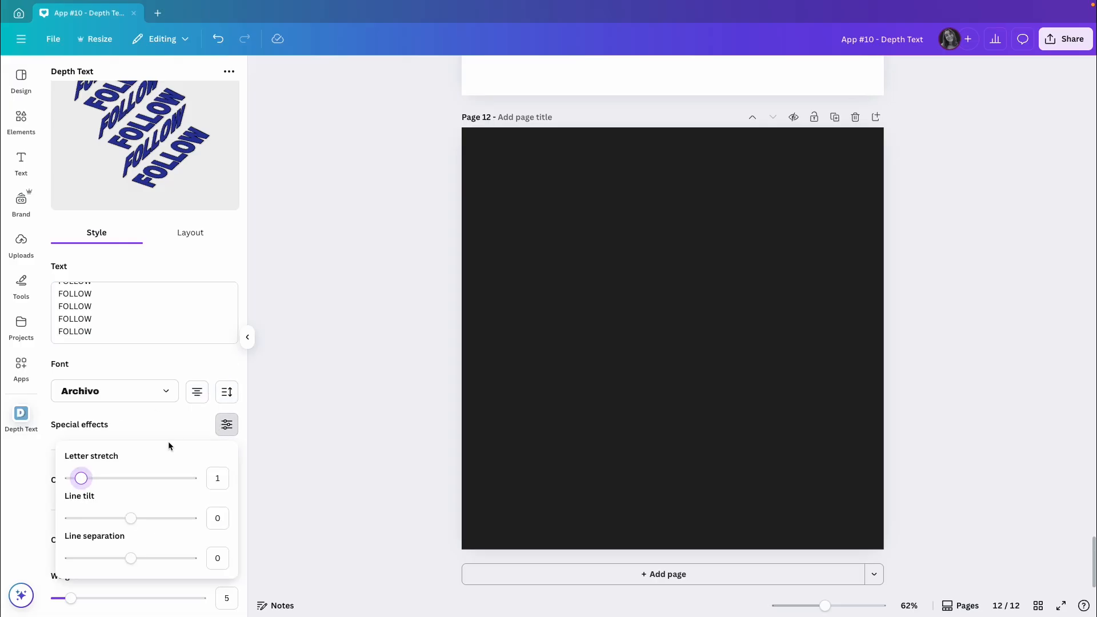
left_click_drag(82, 480, 82, 480)
Step: Try shifting the FOLLOW text's line tilt and line separation, then reset both to 0
mouse_move(130, 519)
left_mouse_down()
mouse_move(155, 519)
mouse_move(127, 518)
left_mouse_up()
left_click(217, 519)
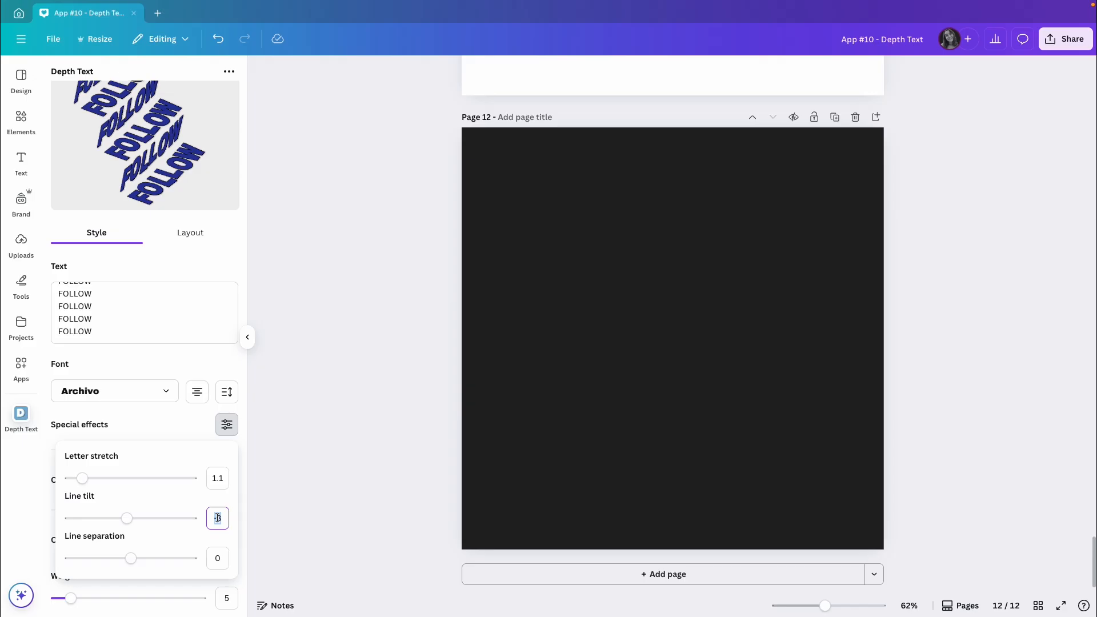
key("Return")
mouse_move(132, 559)
left_mouse_down()
mouse_move(160, 559)
mouse_move(123, 563)
left_mouse_up()
left_click(215, 558)
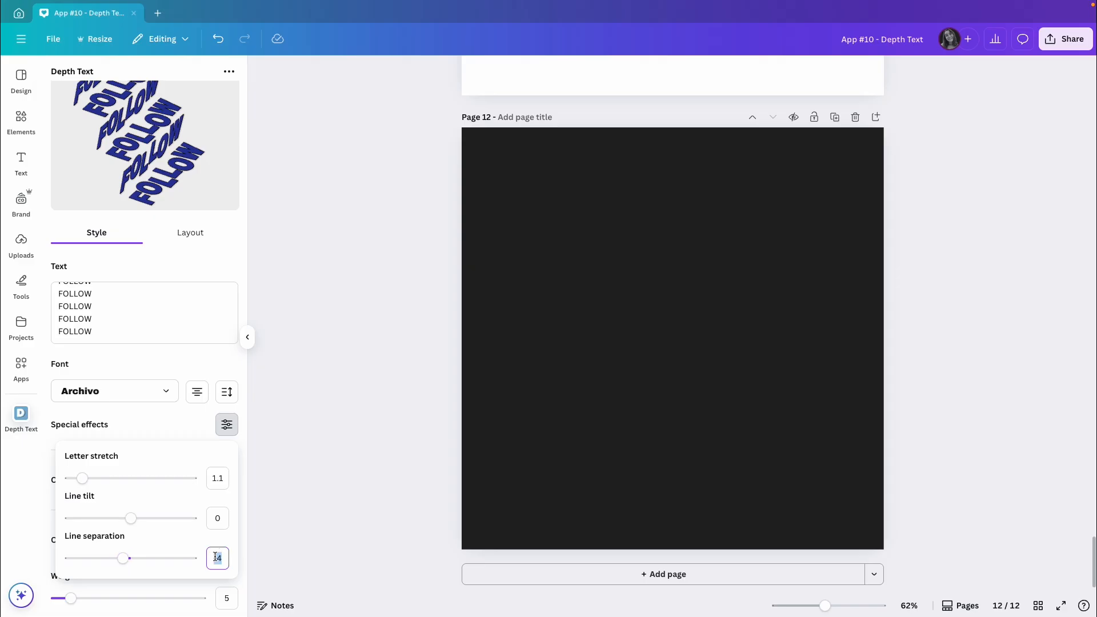
type("0")
key("Return")
left_click(168, 364)
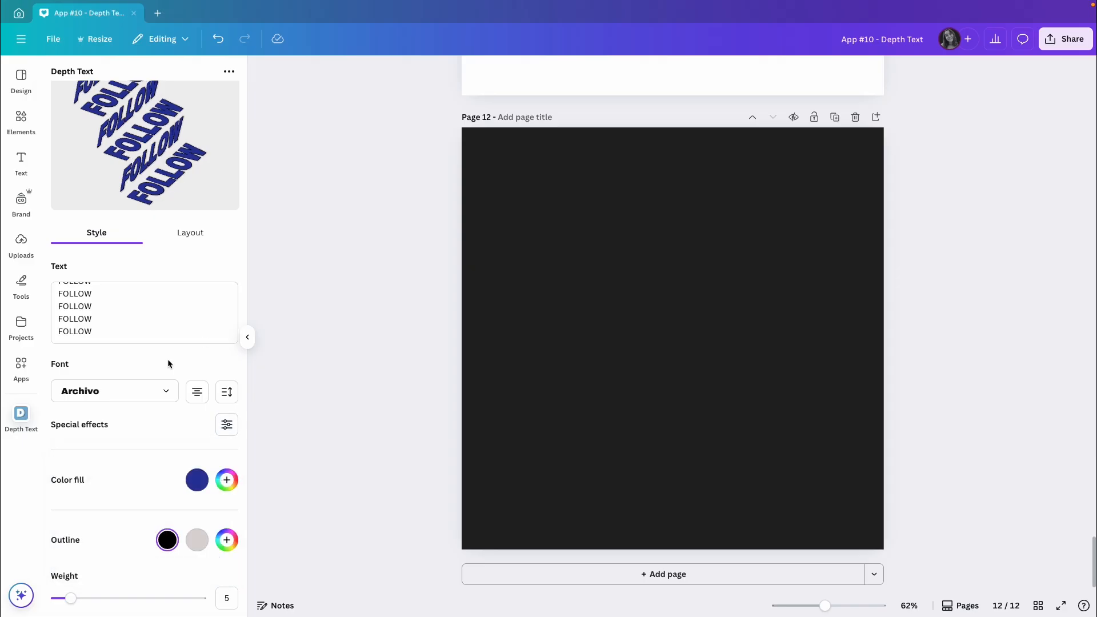
Step: Add two purple #8B3DFF colors to the color fill of the FOLLOW lettering
scroll(143, 450, "down", 2)
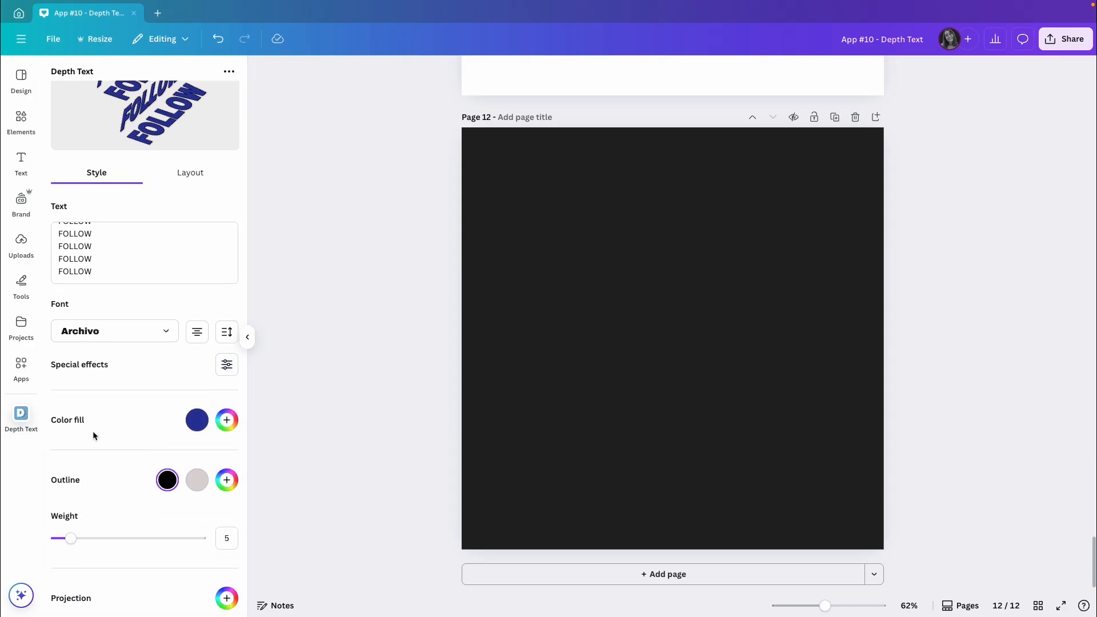
left_click(197, 420)
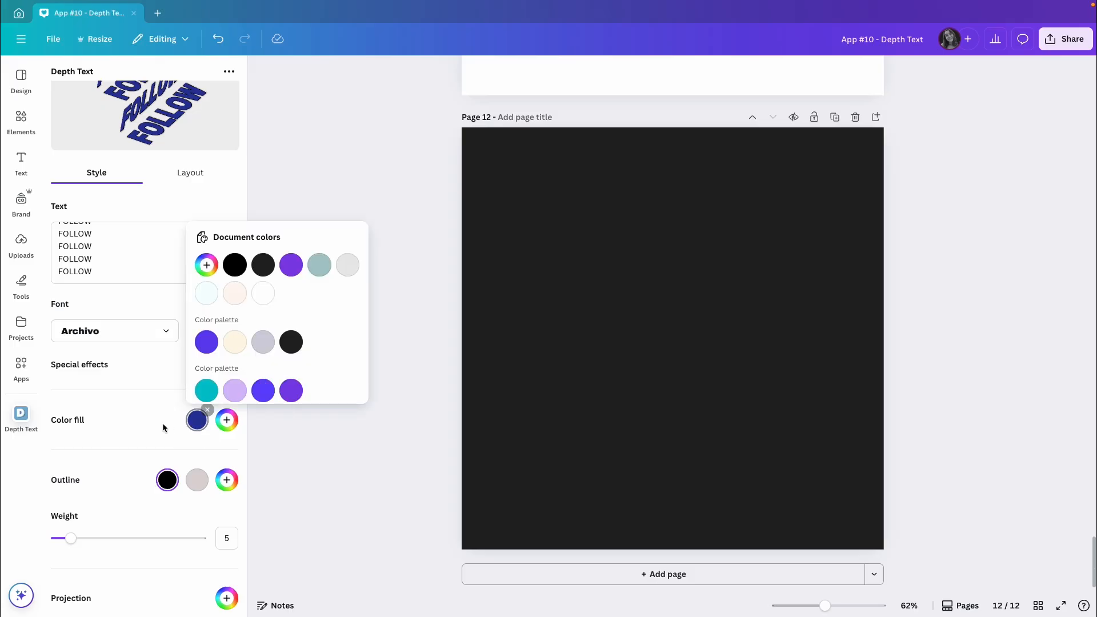
left_click(227, 421)
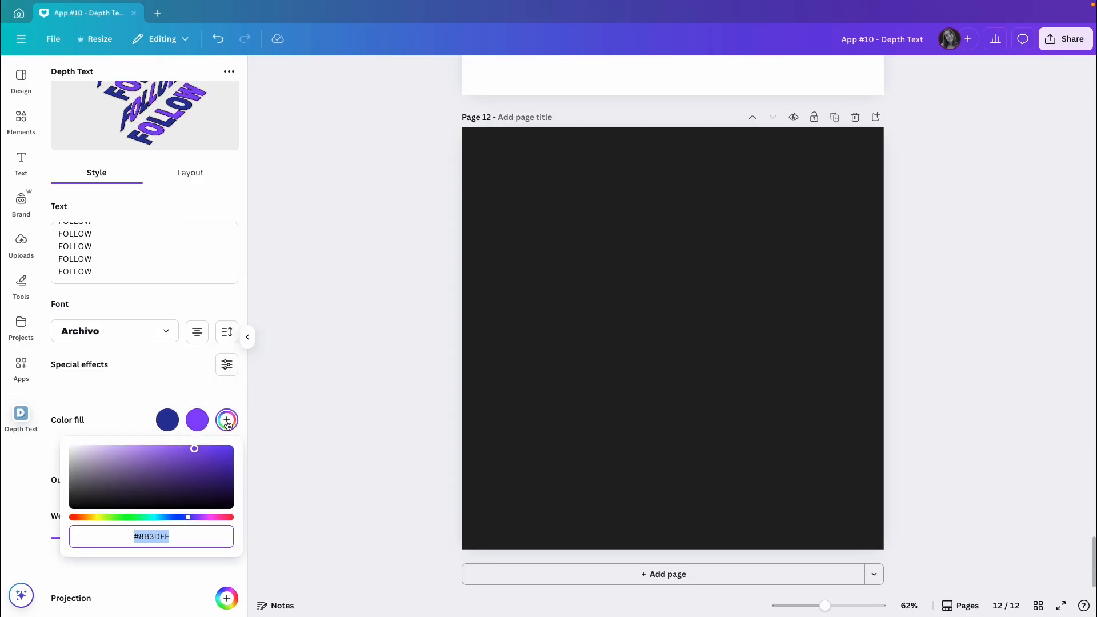
left_click(144, 417)
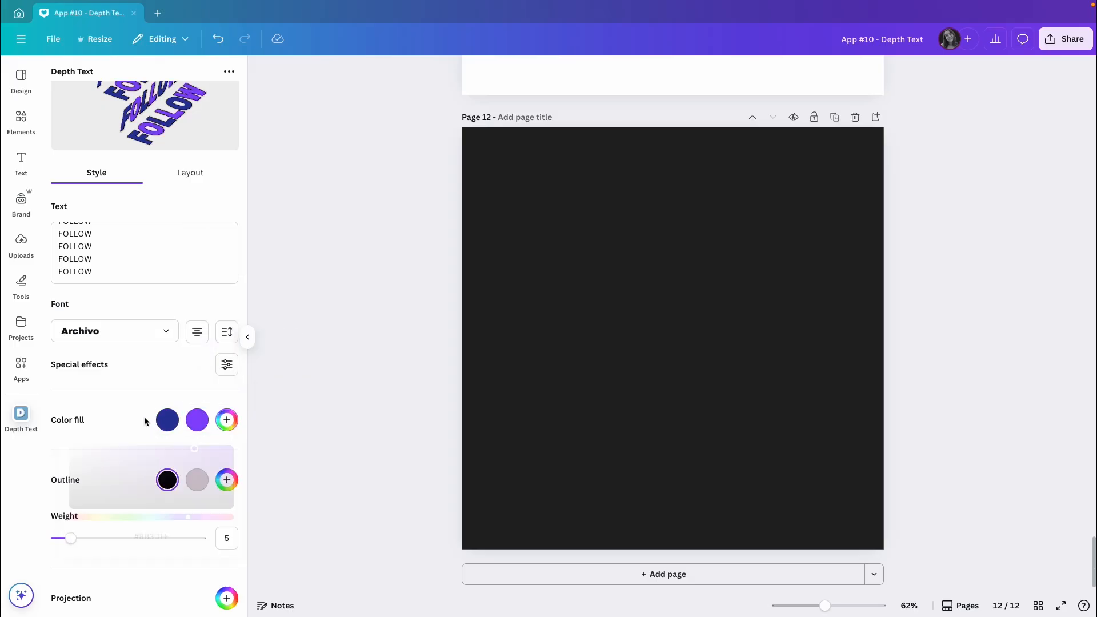
left_click(227, 421)
left_click(114, 416)
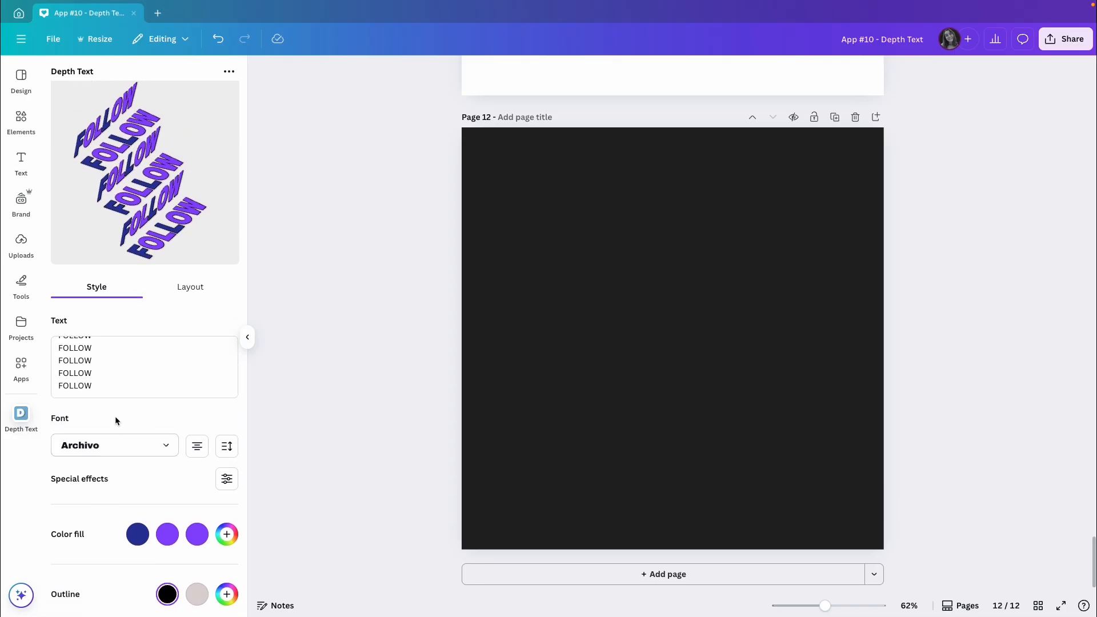
Step: Remove the #ddd5d5 outline color, keep the black one, and set the outline weight to 14
scroll(163, 232, "down", 4)
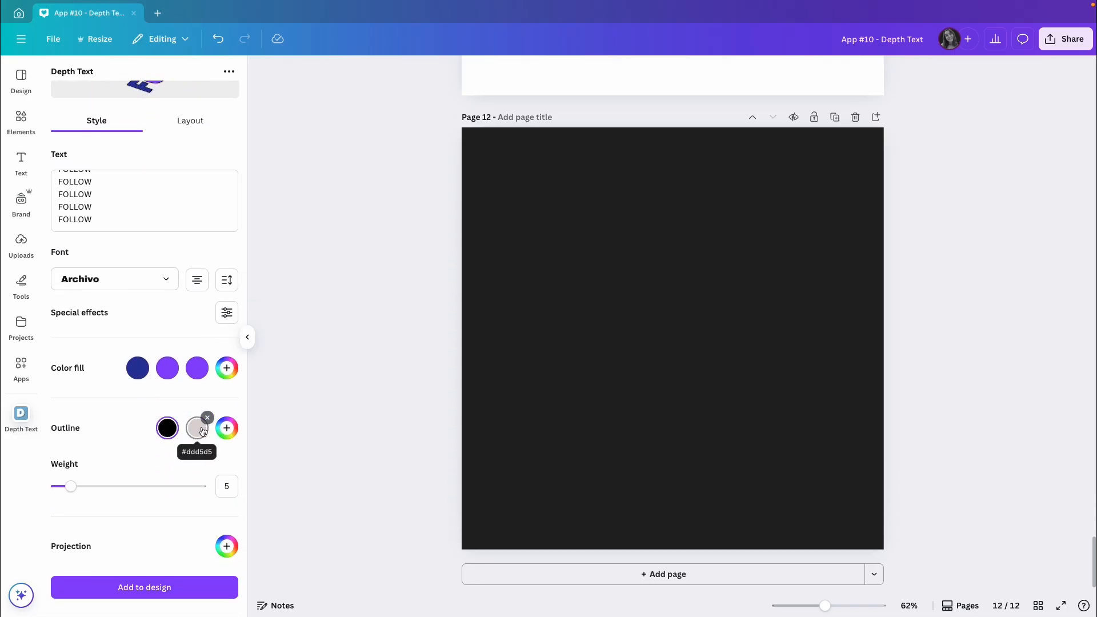
left_click(208, 418)
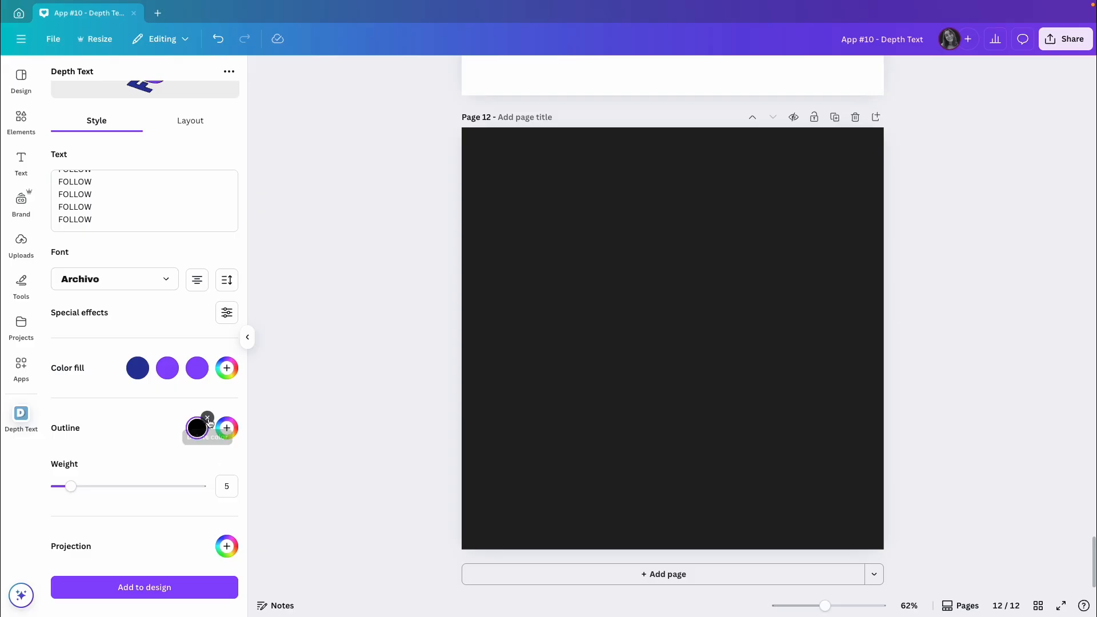
left_click_drag(71, 486, 97, 487)
scroll(120, 414, "up", 4)
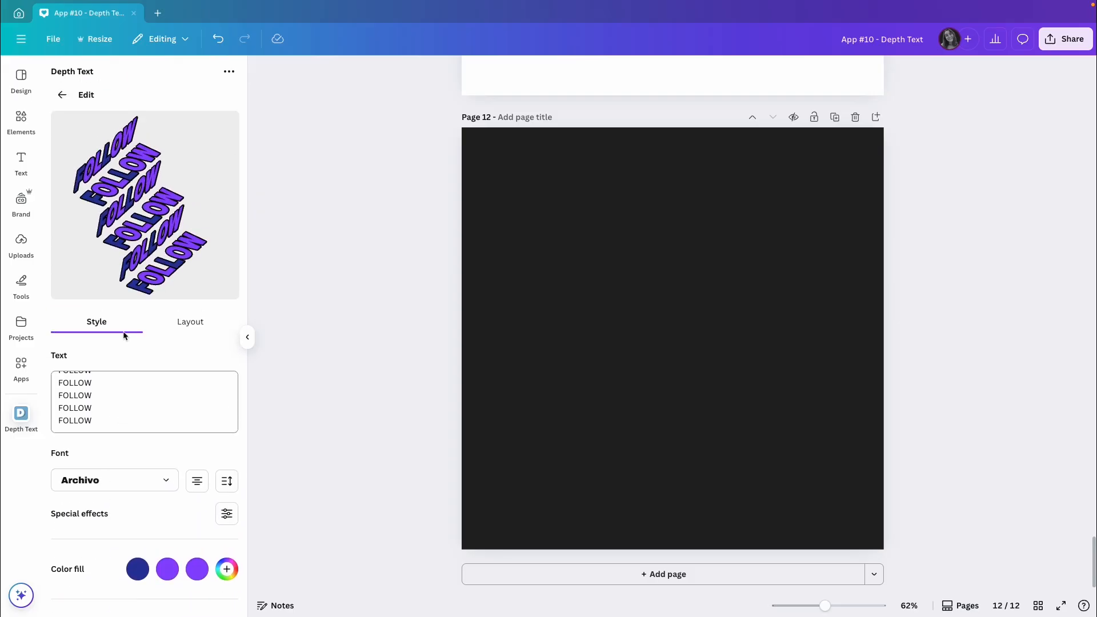
scroll(149, 255, "down", 4)
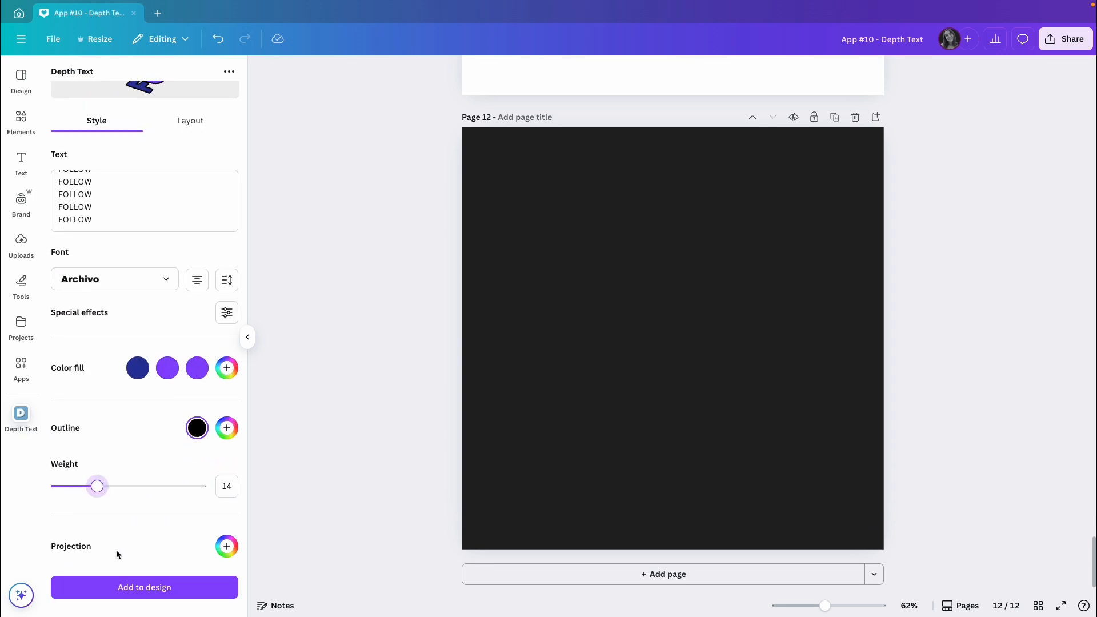
Step: Try a purple #8B3DFF projection on the FOLLOW lettering, then delete the projection color
left_click(227, 547)
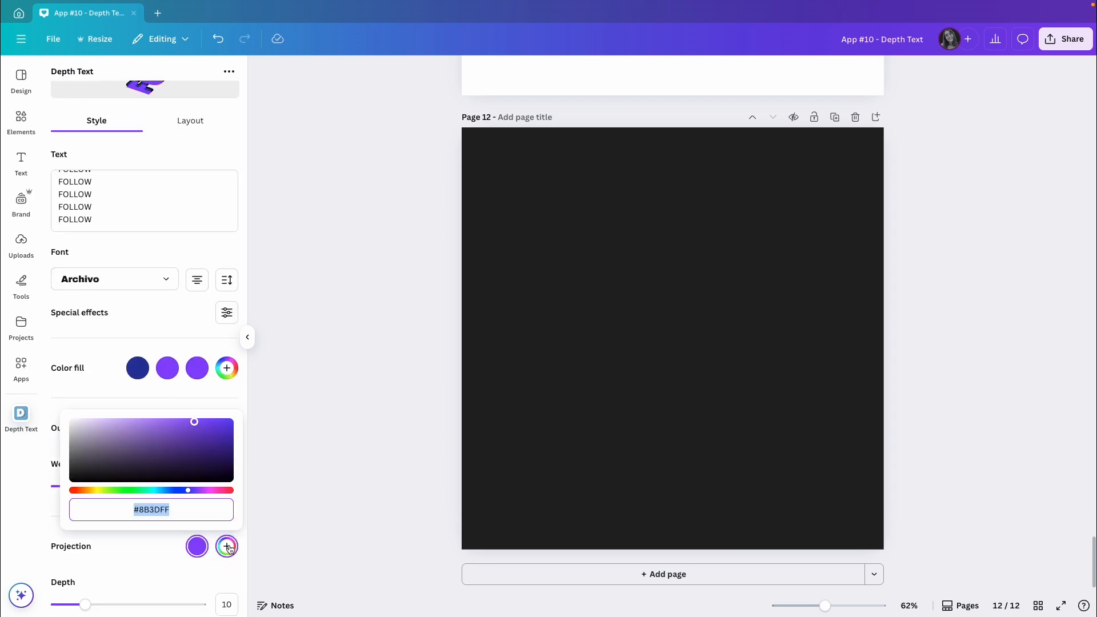
left_click(162, 544)
scroll(162, 543, "up", 3)
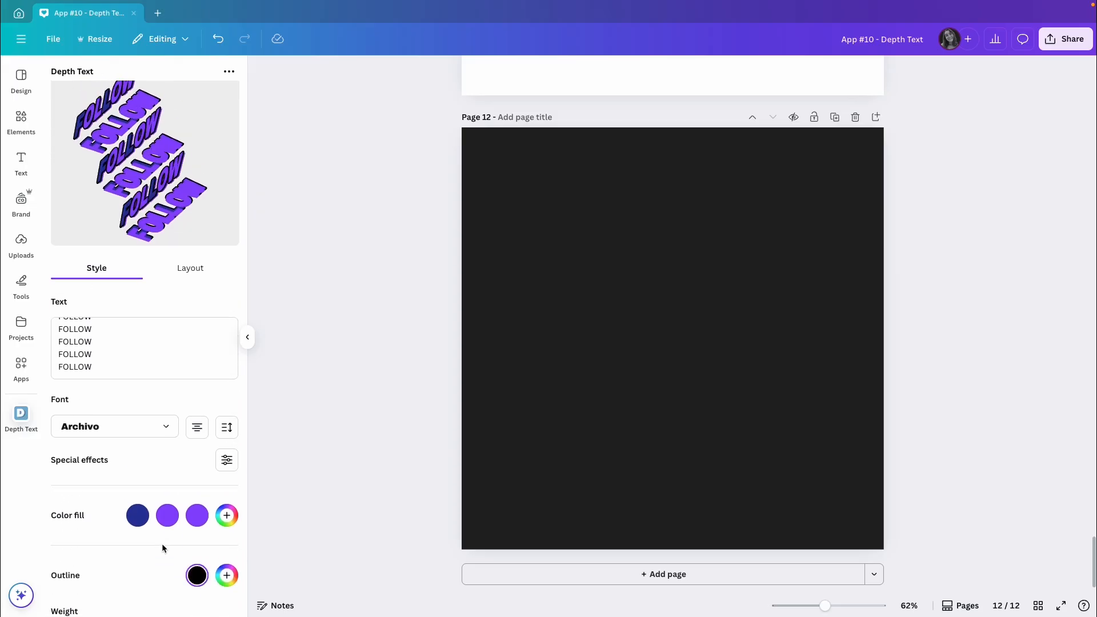
scroll(162, 548, "down", 4)
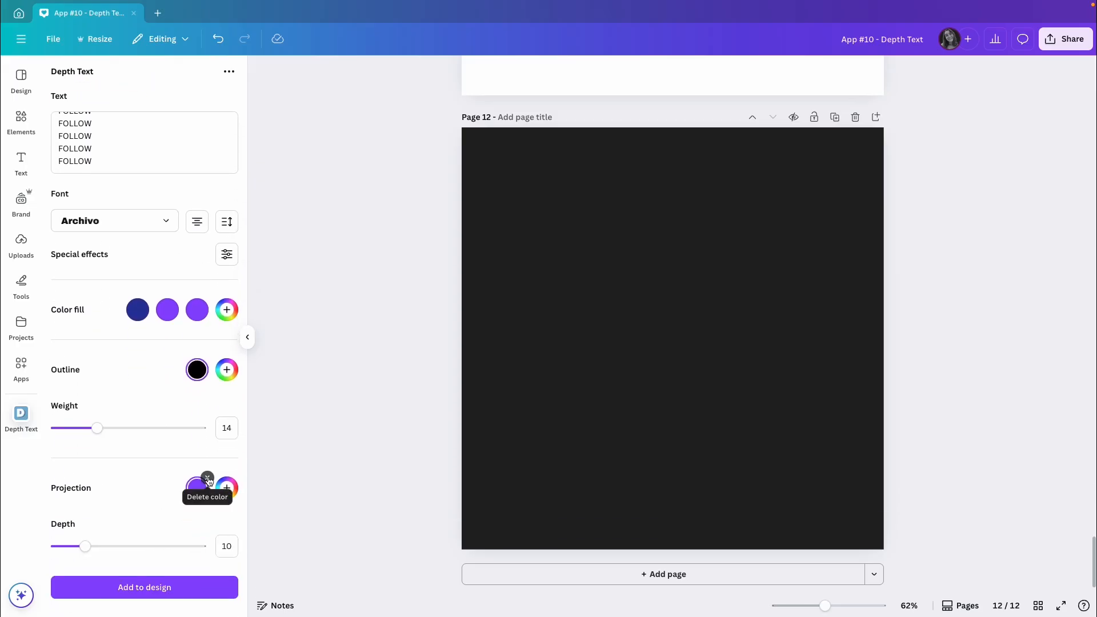
left_click(208, 479)
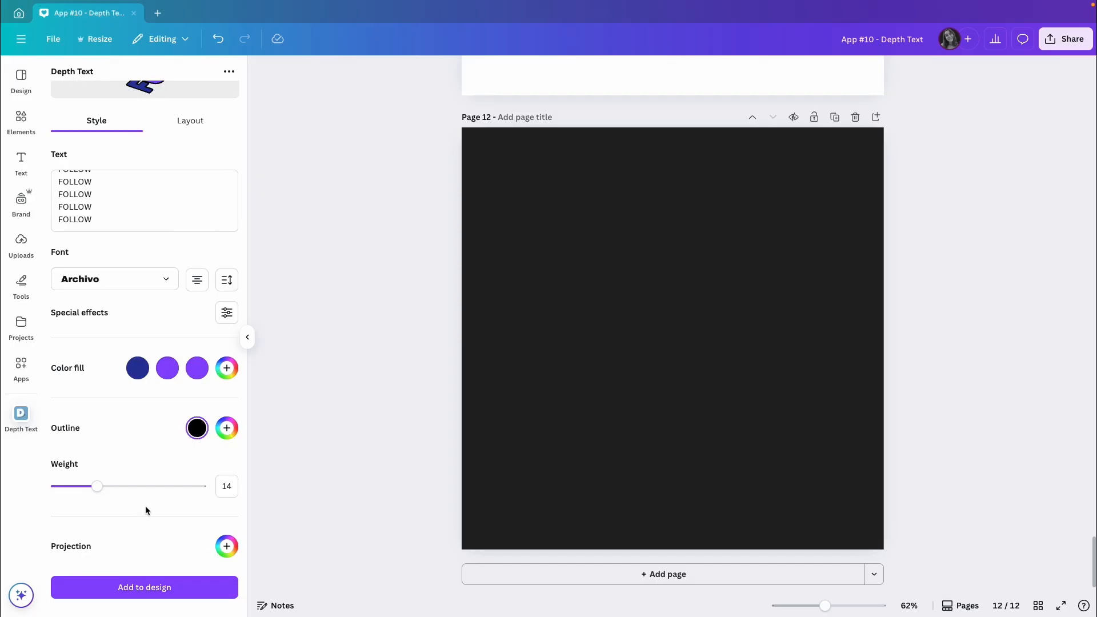
Step: Adjust the layout rotation of the FOLLOW lettering to about X 0.11, Y 0.18 and Z 0.06
scroll(145, 495, "up", 5)
left_click(190, 327)
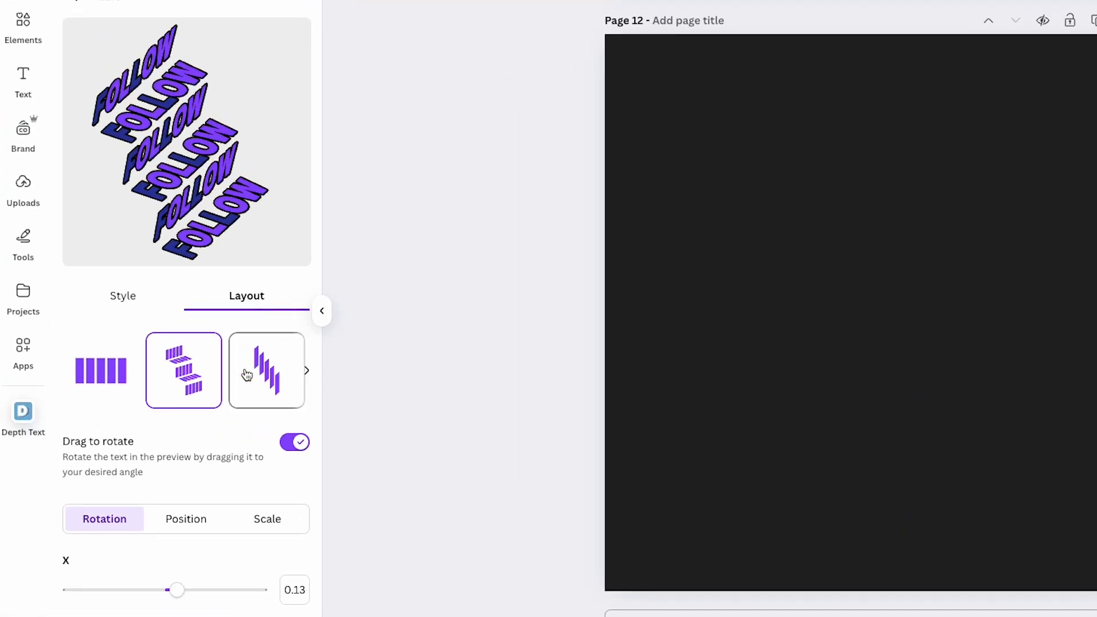
scroll(271, 375, "right", 5)
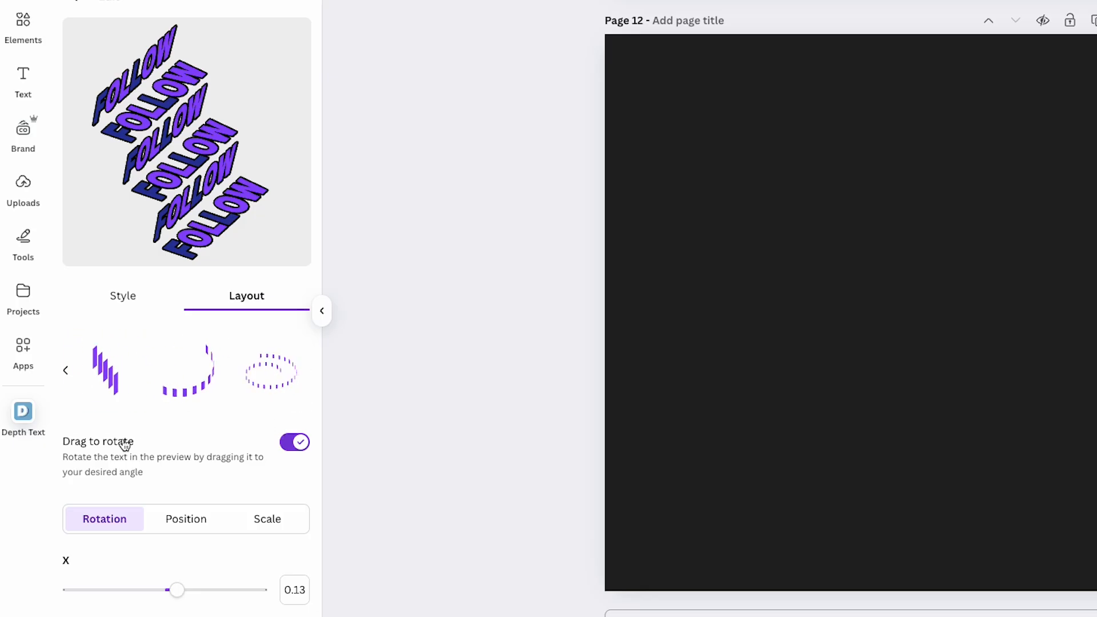
mouse_move(213, 197)
left_mouse_down()
mouse_move(213, 182)
mouse_move(212, 205)
left_mouse_up()
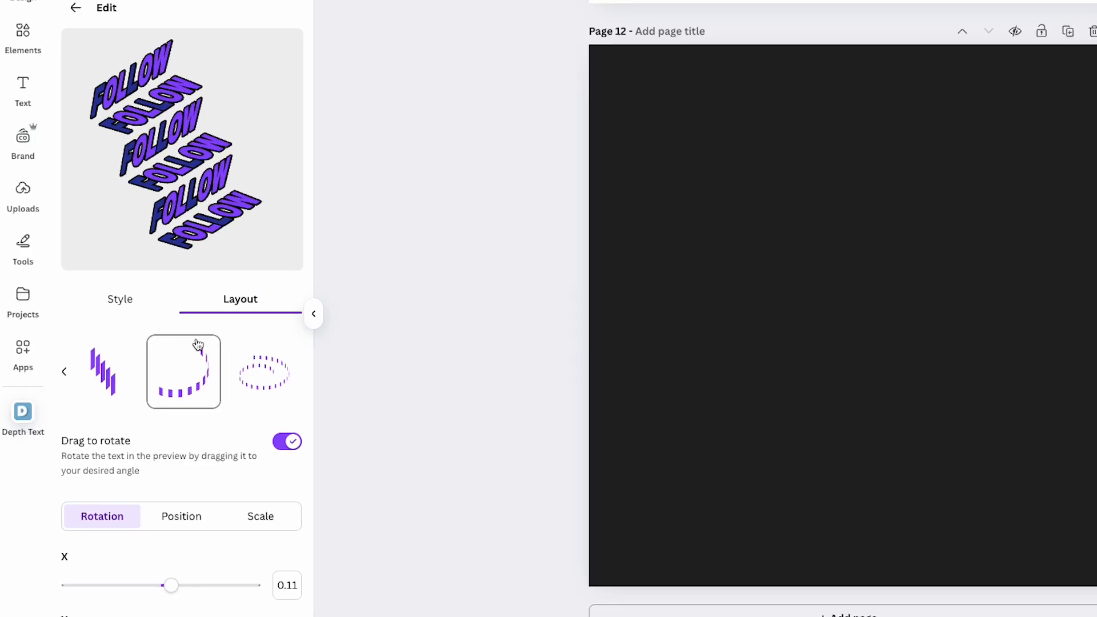
scroll(197, 343, "down", 1)
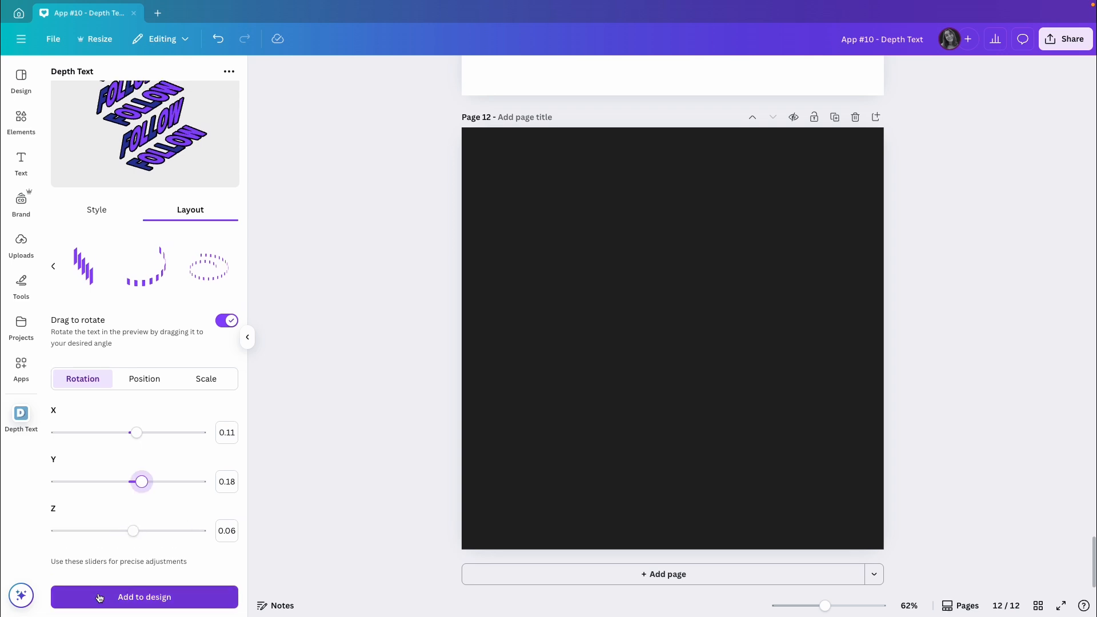
Step: Add the FOLLOW lettering to page 12, enlarge it, and place it in the middle of the dark page
left_click(150, 598)
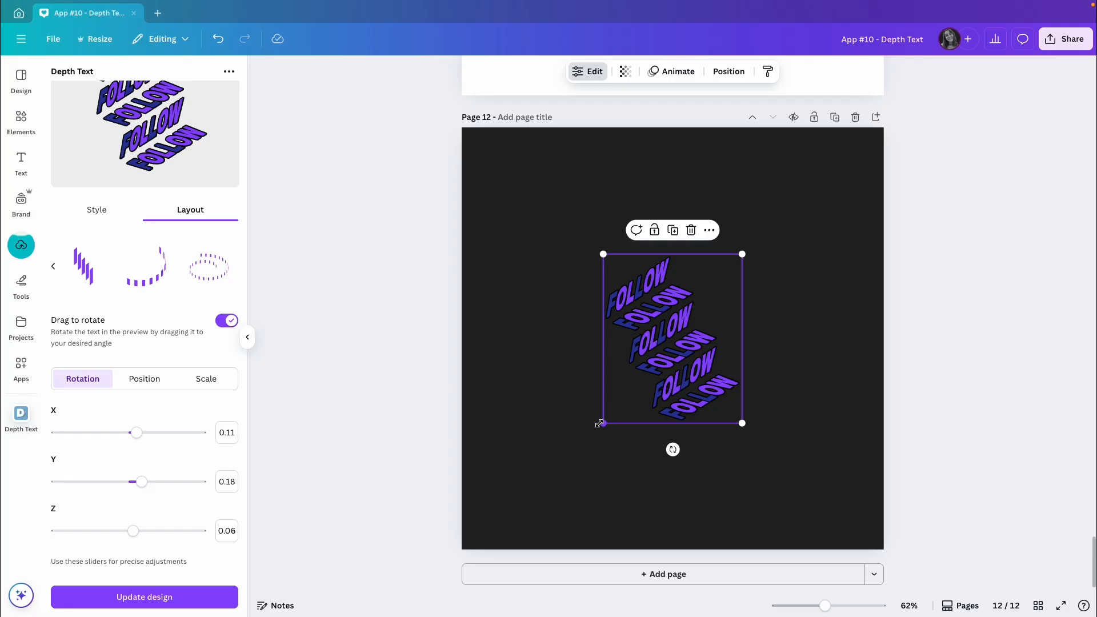
left_click_drag(599, 424, 524, 517)
left_click_drag(598, 443, 639, 390)
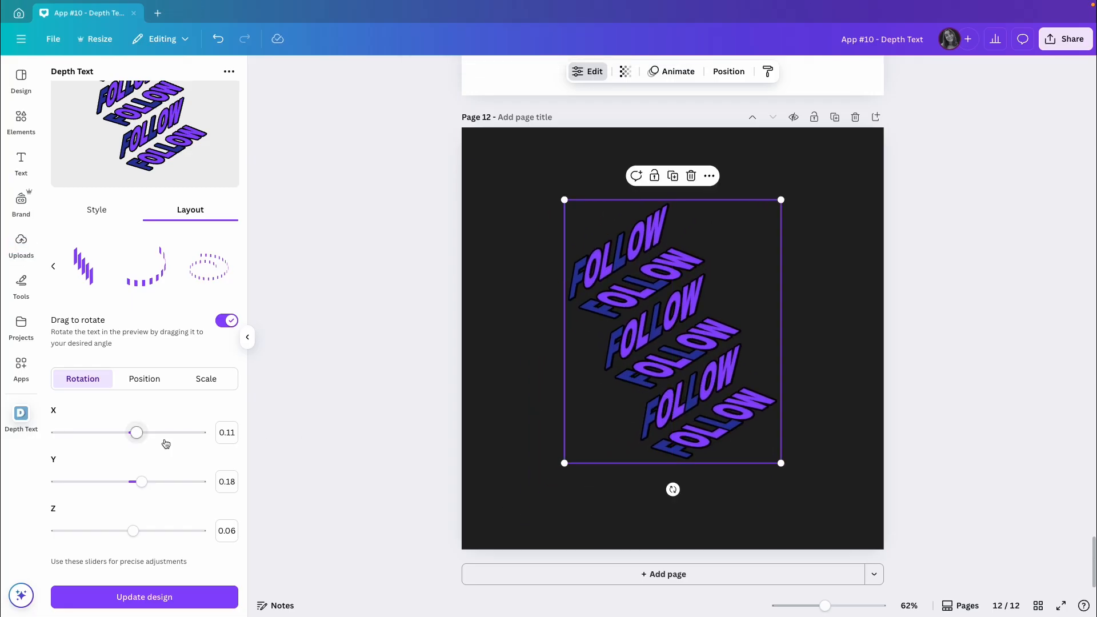
Step: Change the dark blue fill to the pale mint document color and delete the two purple fill colors
scroll(167, 455, "up", 1)
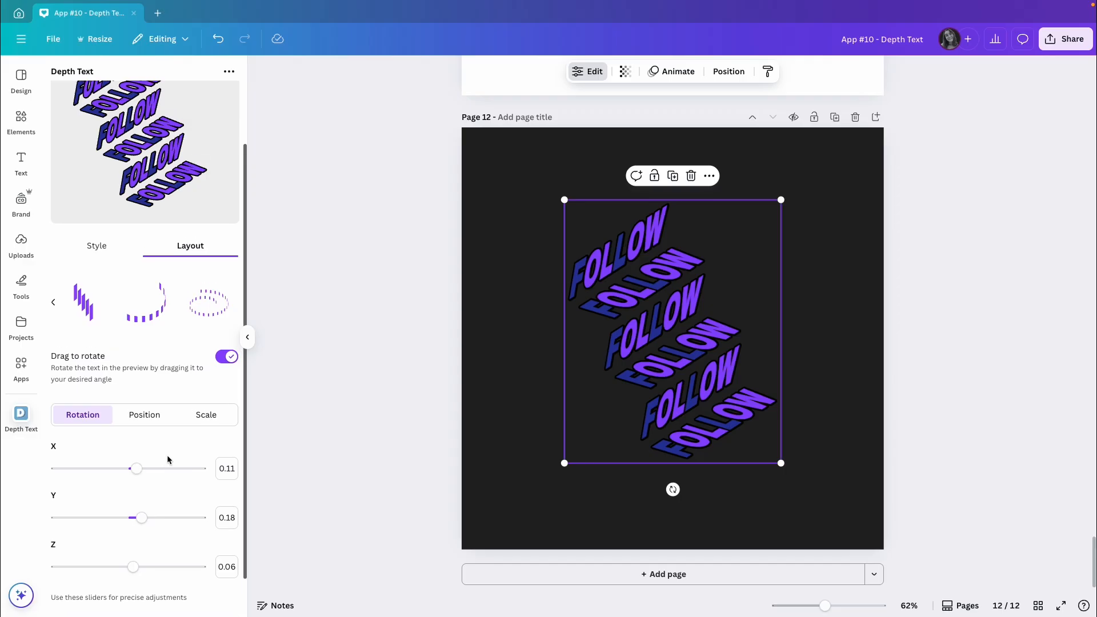
scroll(167, 514, "down", 1)
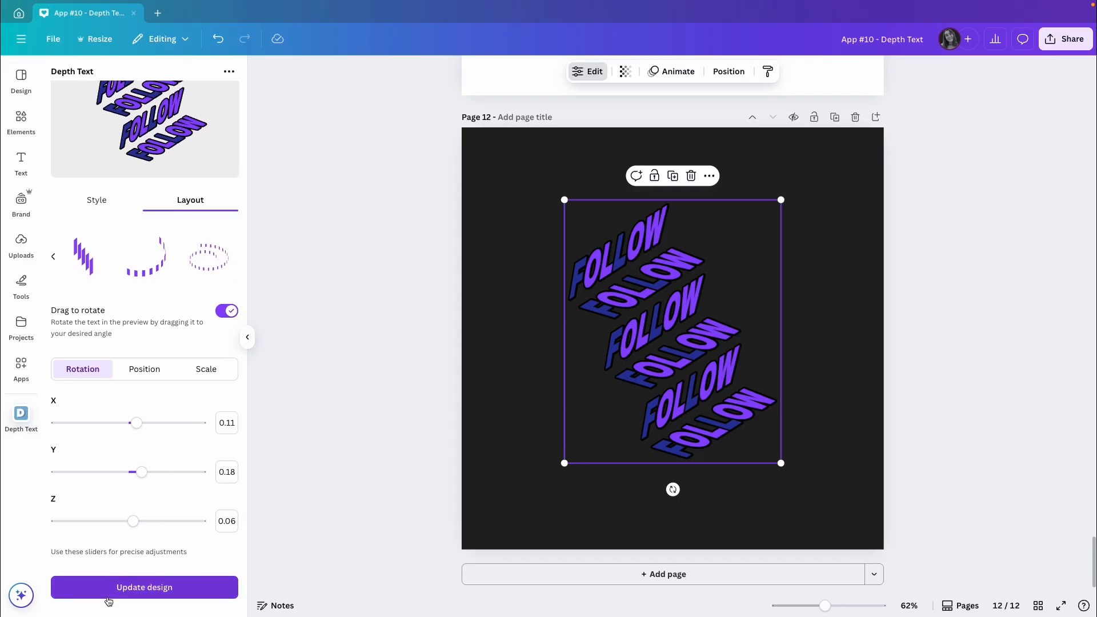
left_click(96, 201)
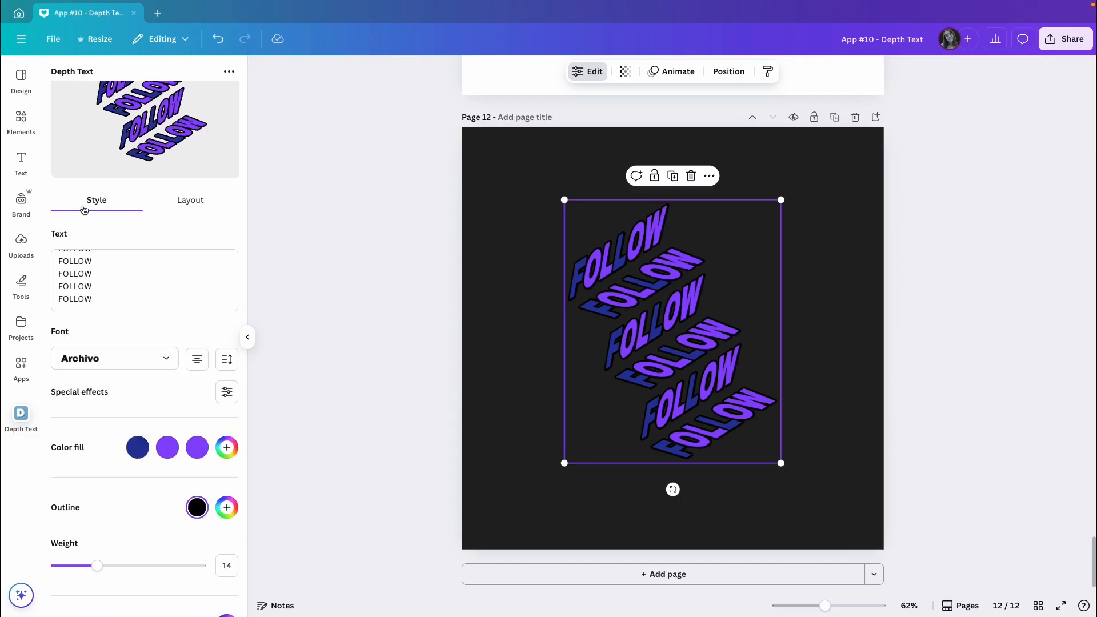
left_click(138, 447)
left_click(147, 323)
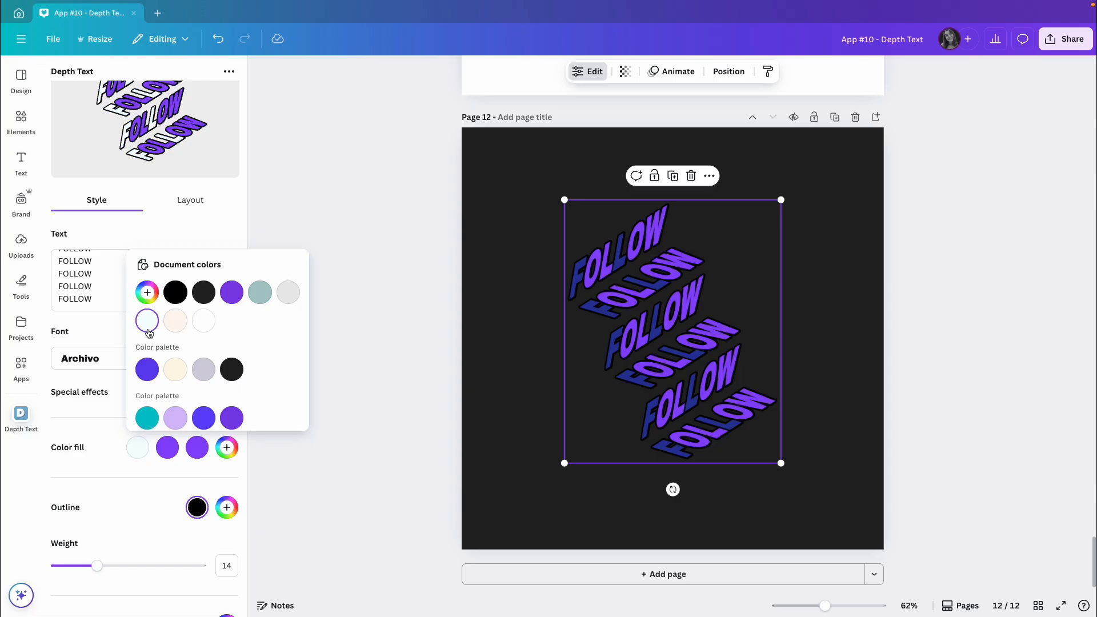
left_click(160, 461)
left_click(177, 437)
left_click(206, 437)
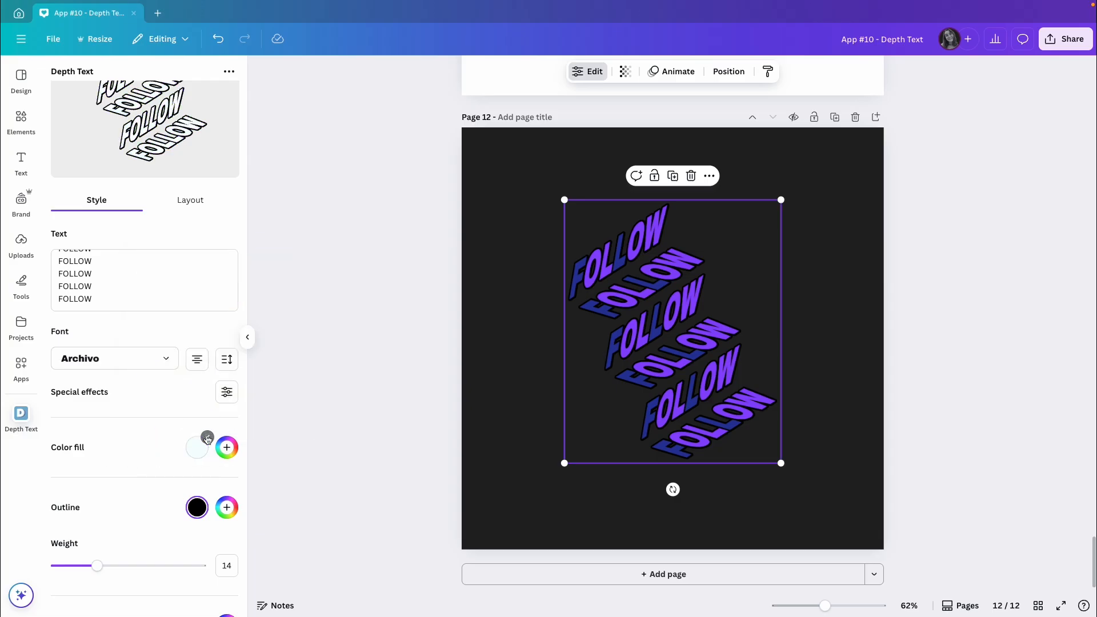
Step: Change the black outline of the lettering to the muted teal document color
scroll(166, 439, "down", 2)
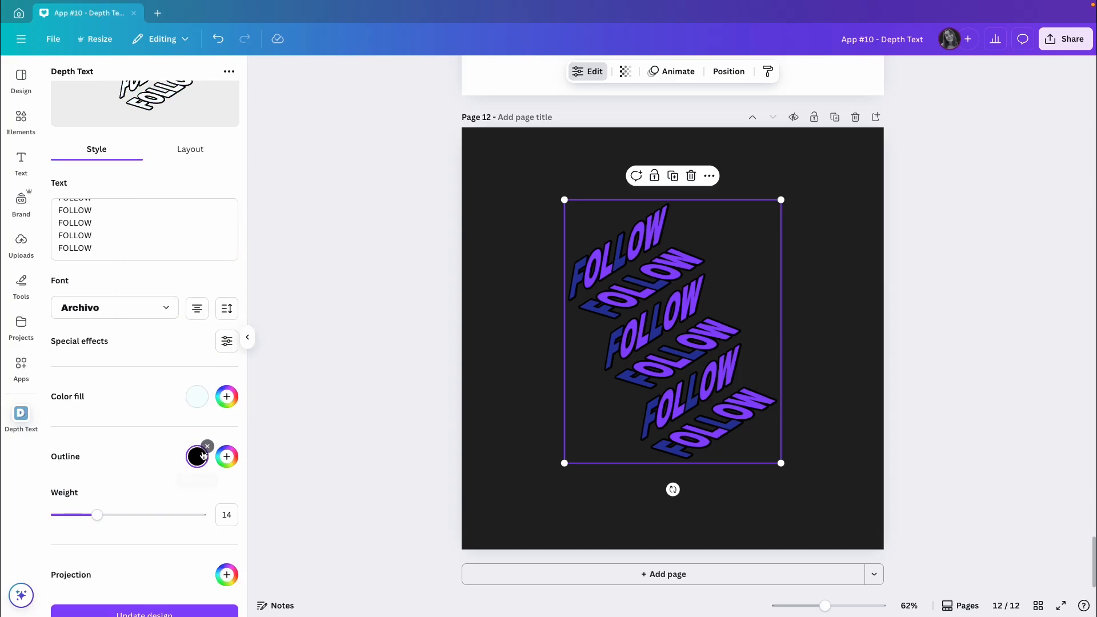
left_click(207, 449)
left_click(319, 301)
left_click(140, 446)
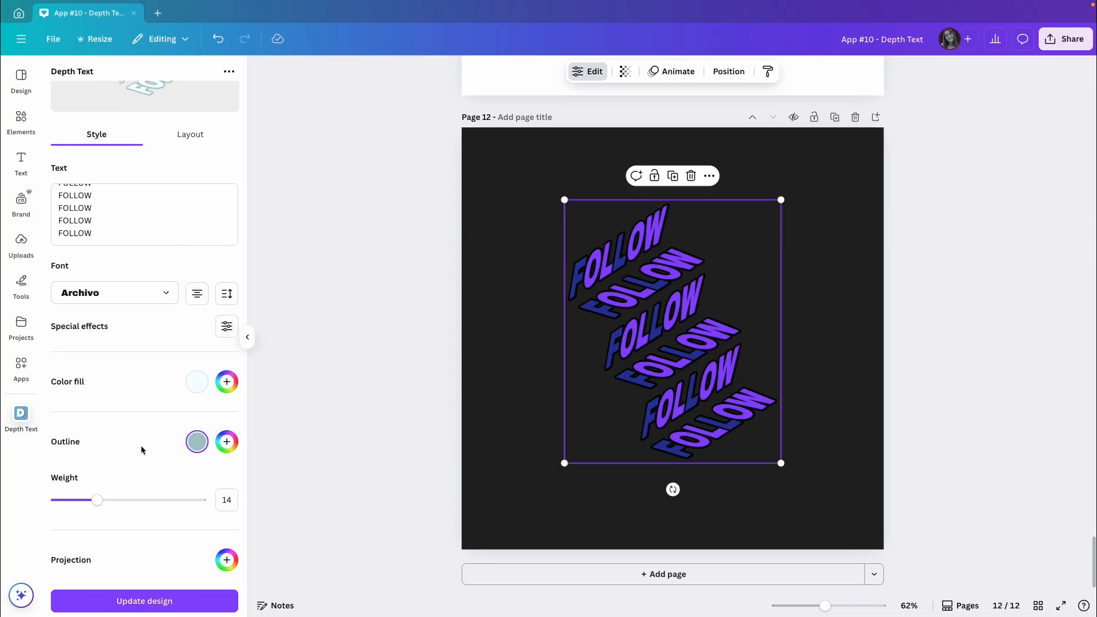
Step: Update the design on page 12 with the new colors and enlarge the lettering to nearly fill the page height
scroll(140, 449, "down", 1)
left_click(153, 588)
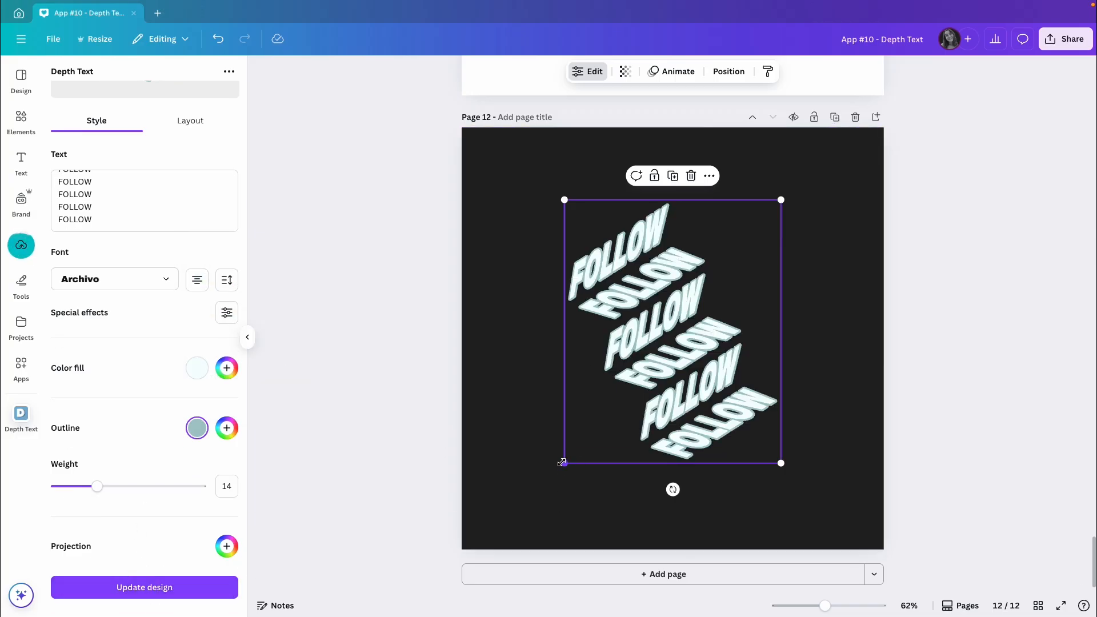
left_click_drag(564, 463, 497, 522)
left_click(938, 331)
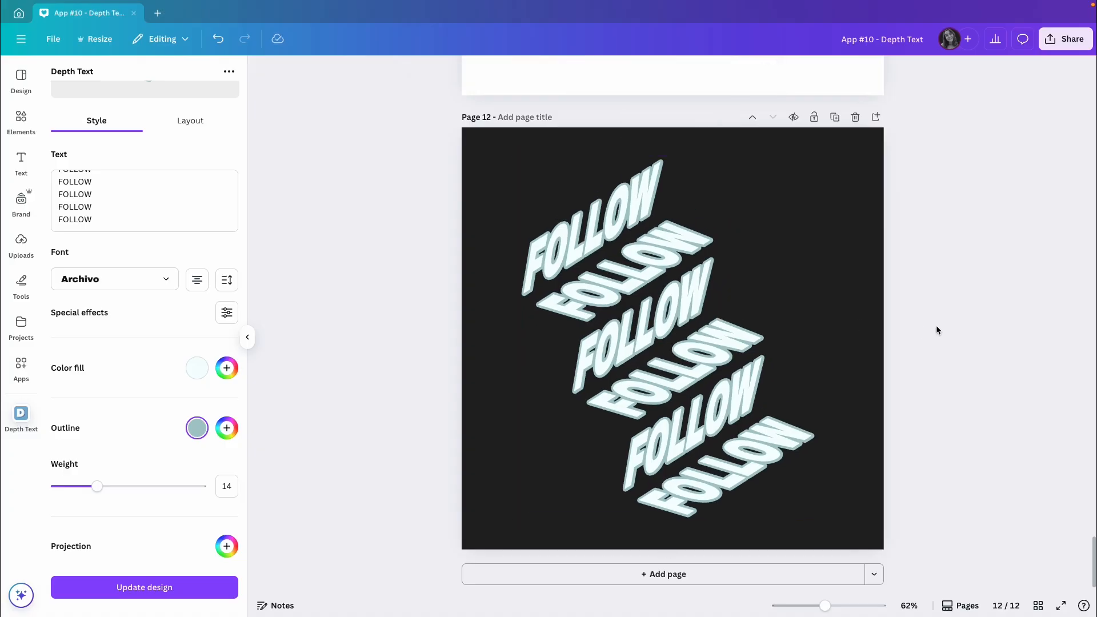